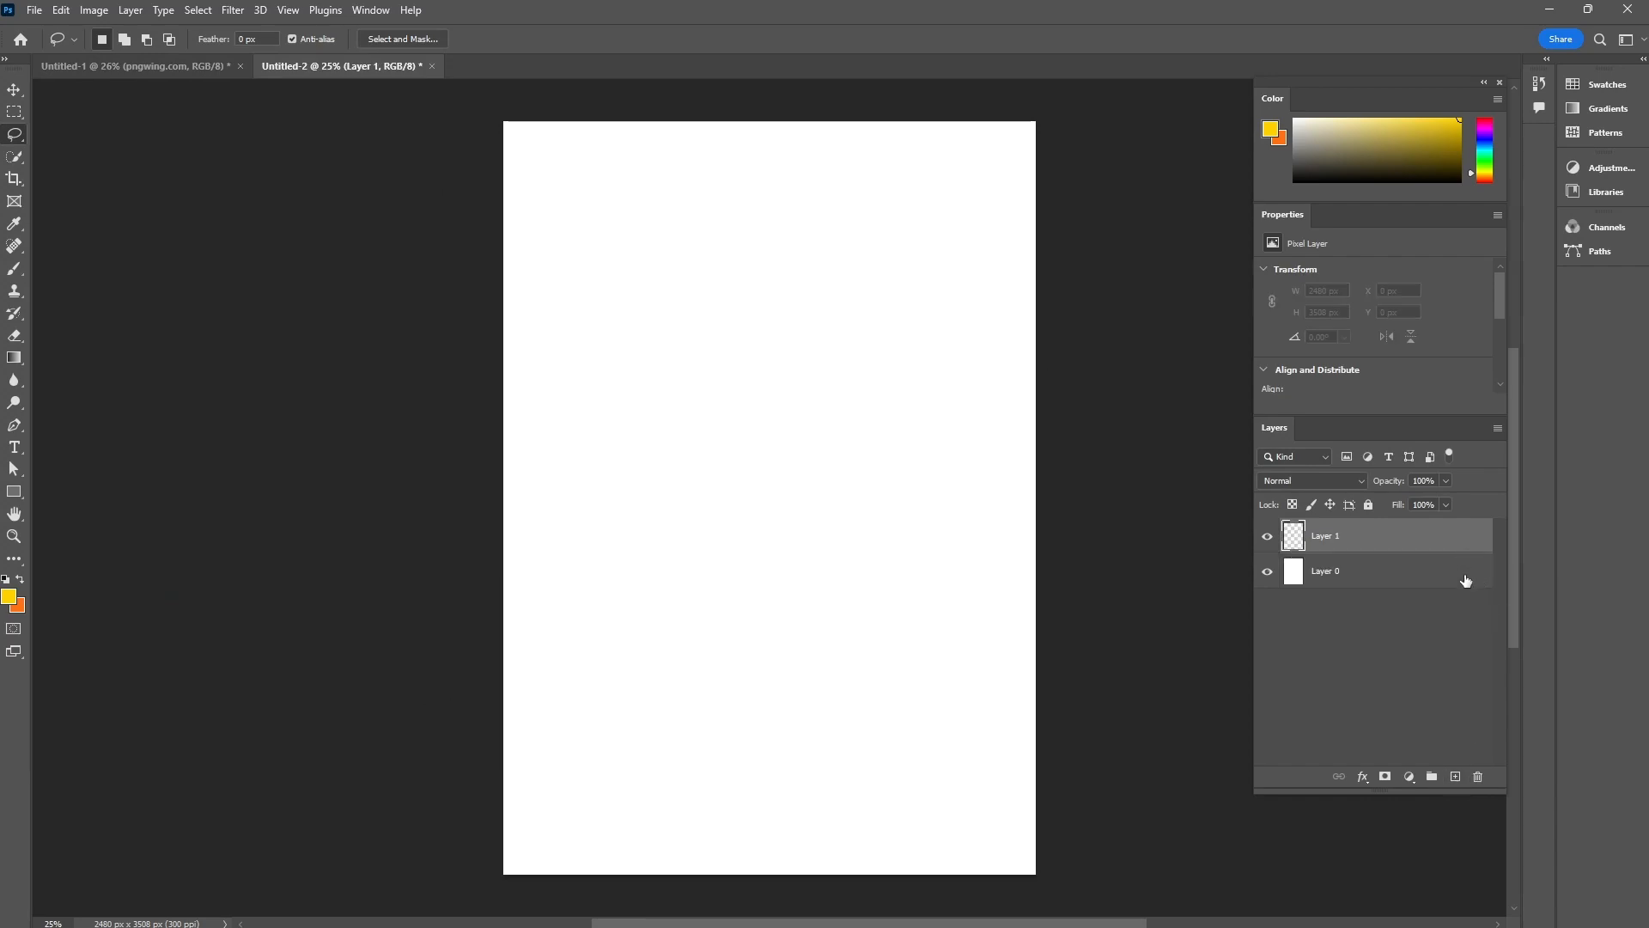
- Lock the white base layer and add an orange Solid Color fill layer above it, using the current background colour
{"action": "left_click", "coordinate": [1369, 504]}
{"action": "left_click", "coordinate": [1297, 548]}
{"action": "left_click", "coordinate": [1409, 776]}
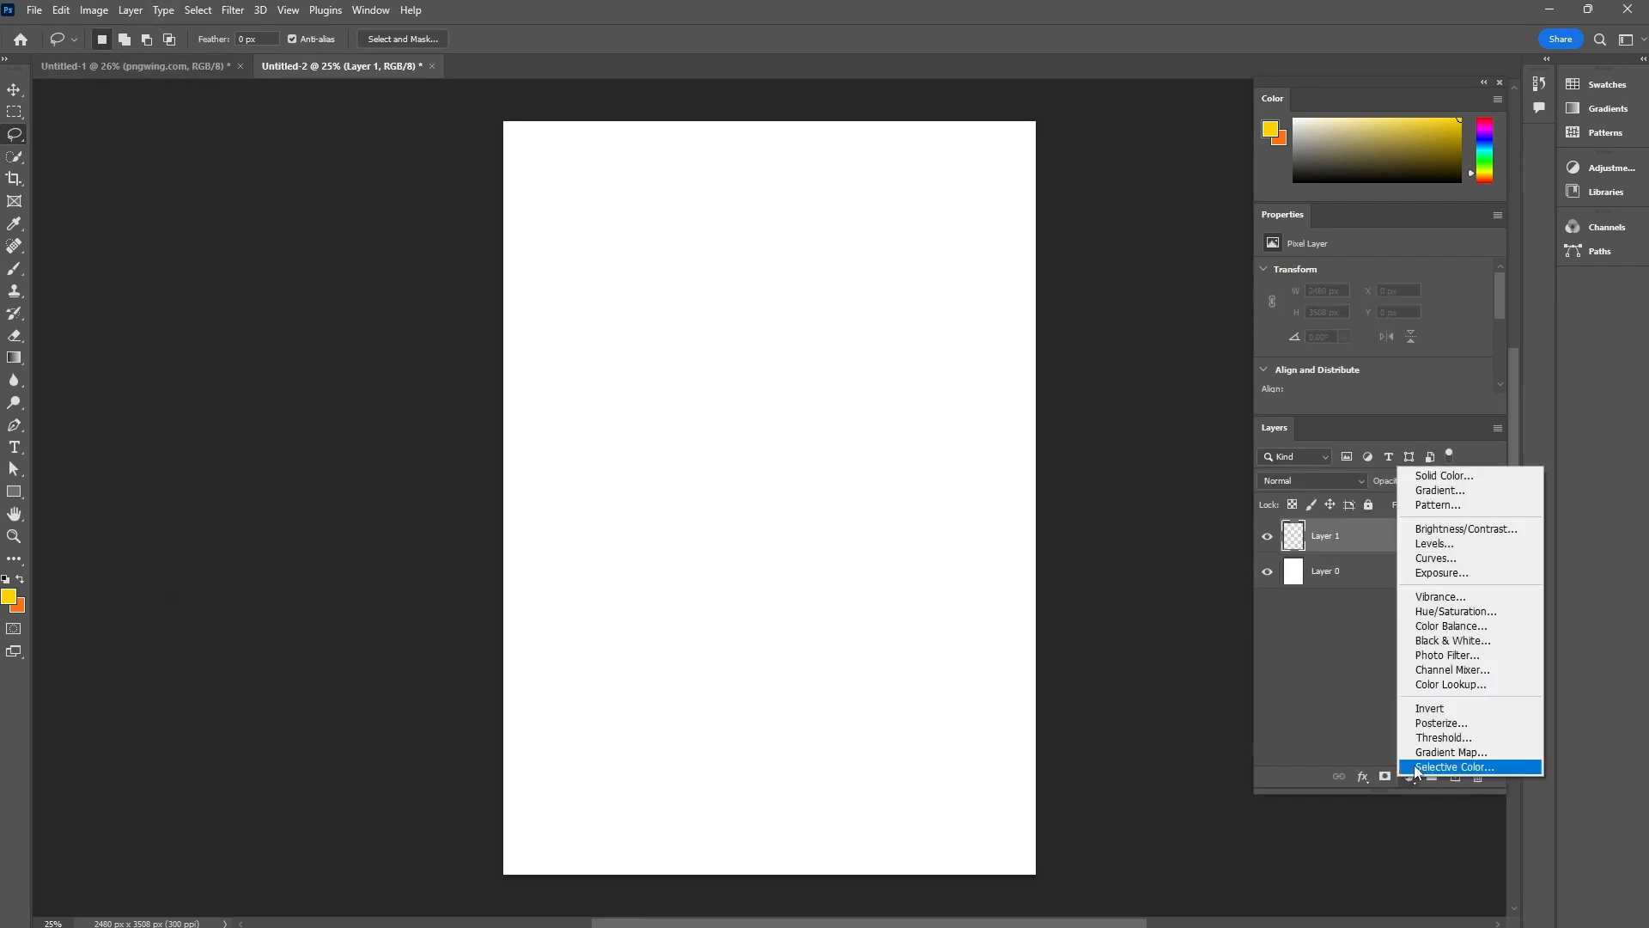
{"action": "left_click", "coordinate": [1457, 477]}
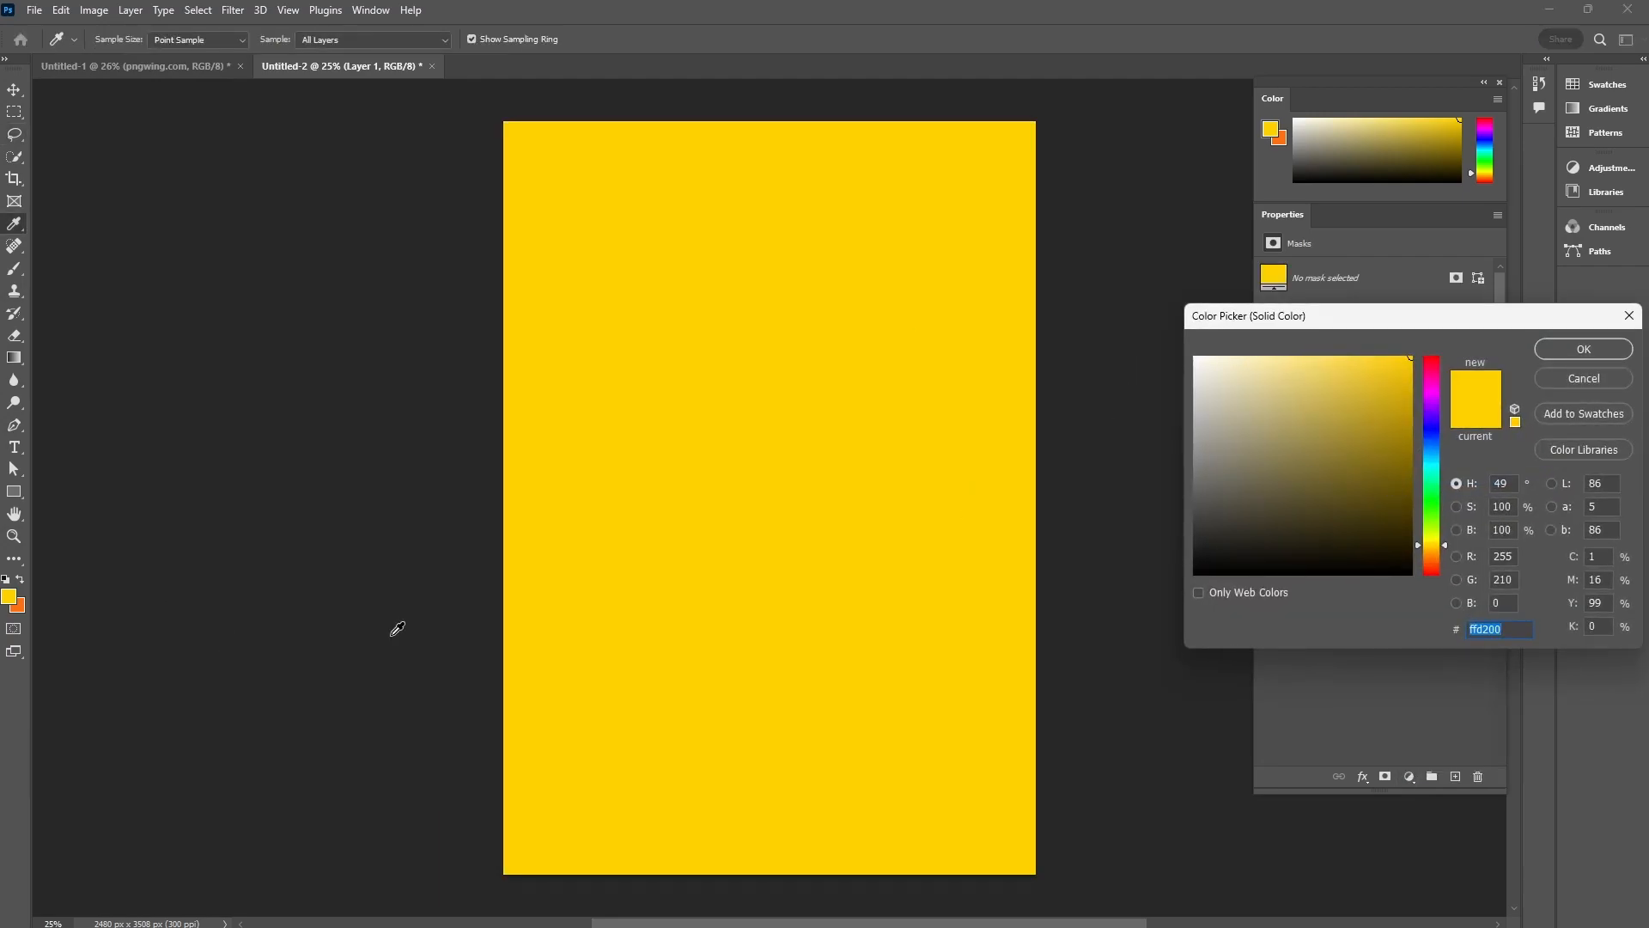
{"action": "left_click", "coordinate": [22, 600]}
{"action": "left_click", "coordinate": [1583, 349]}
{"action": "key", "text": "l"}
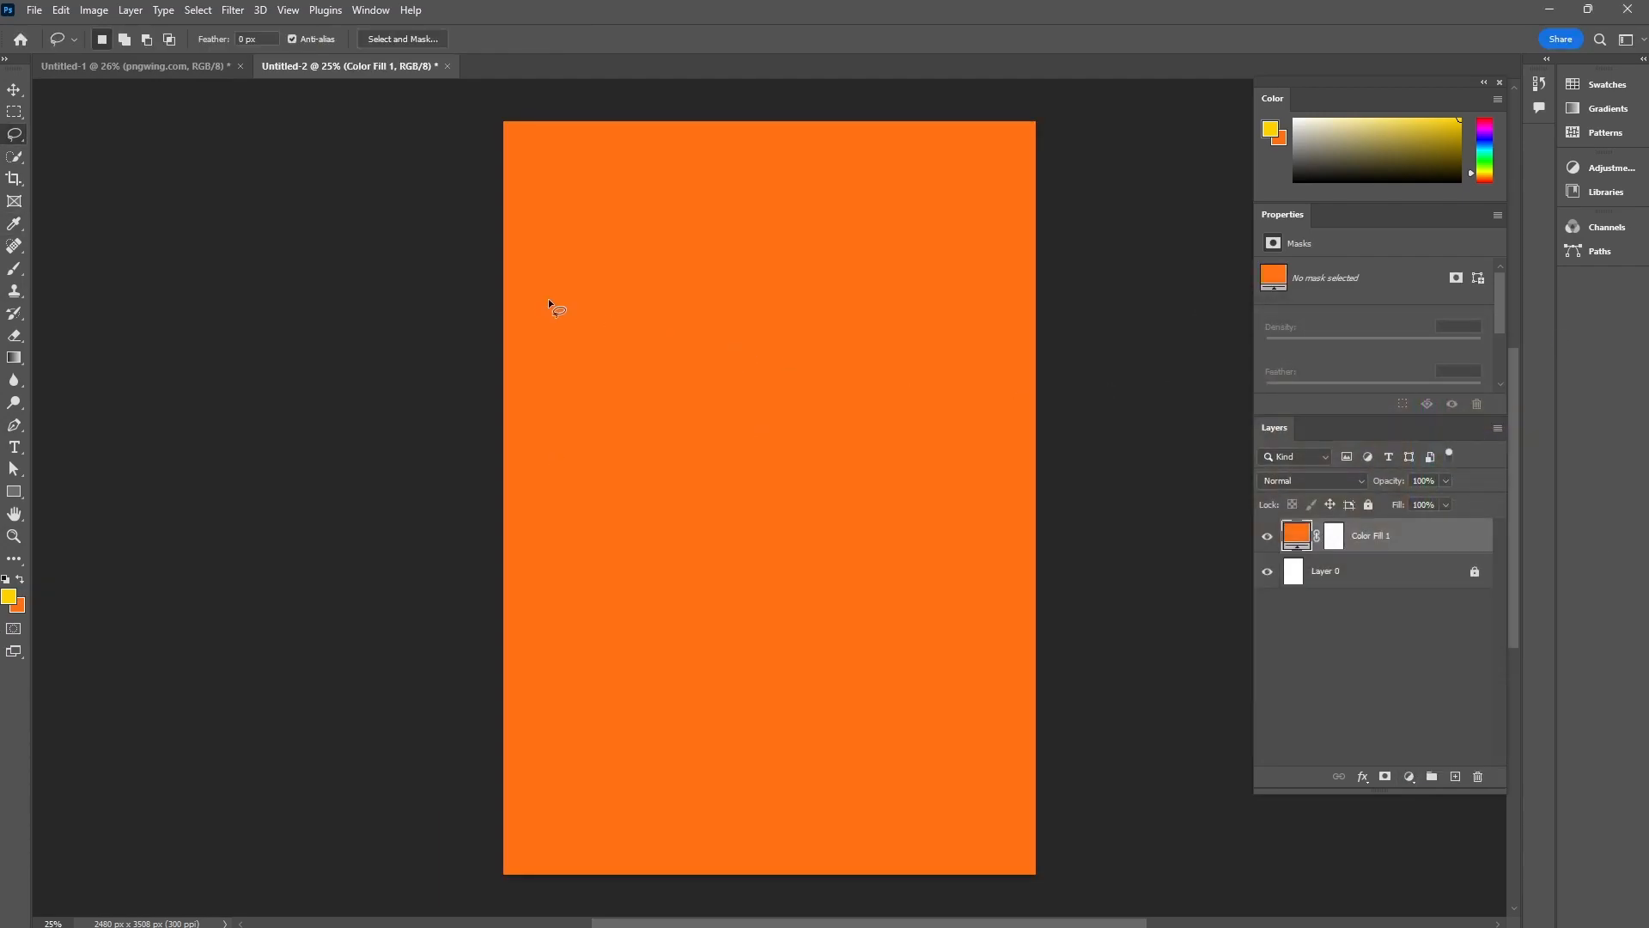
- Bring the orange juice can from the Untitled-1 document into Untitled-2 and place it at the centre of the canvas
{"action": "left_click", "coordinate": [168, 73]}
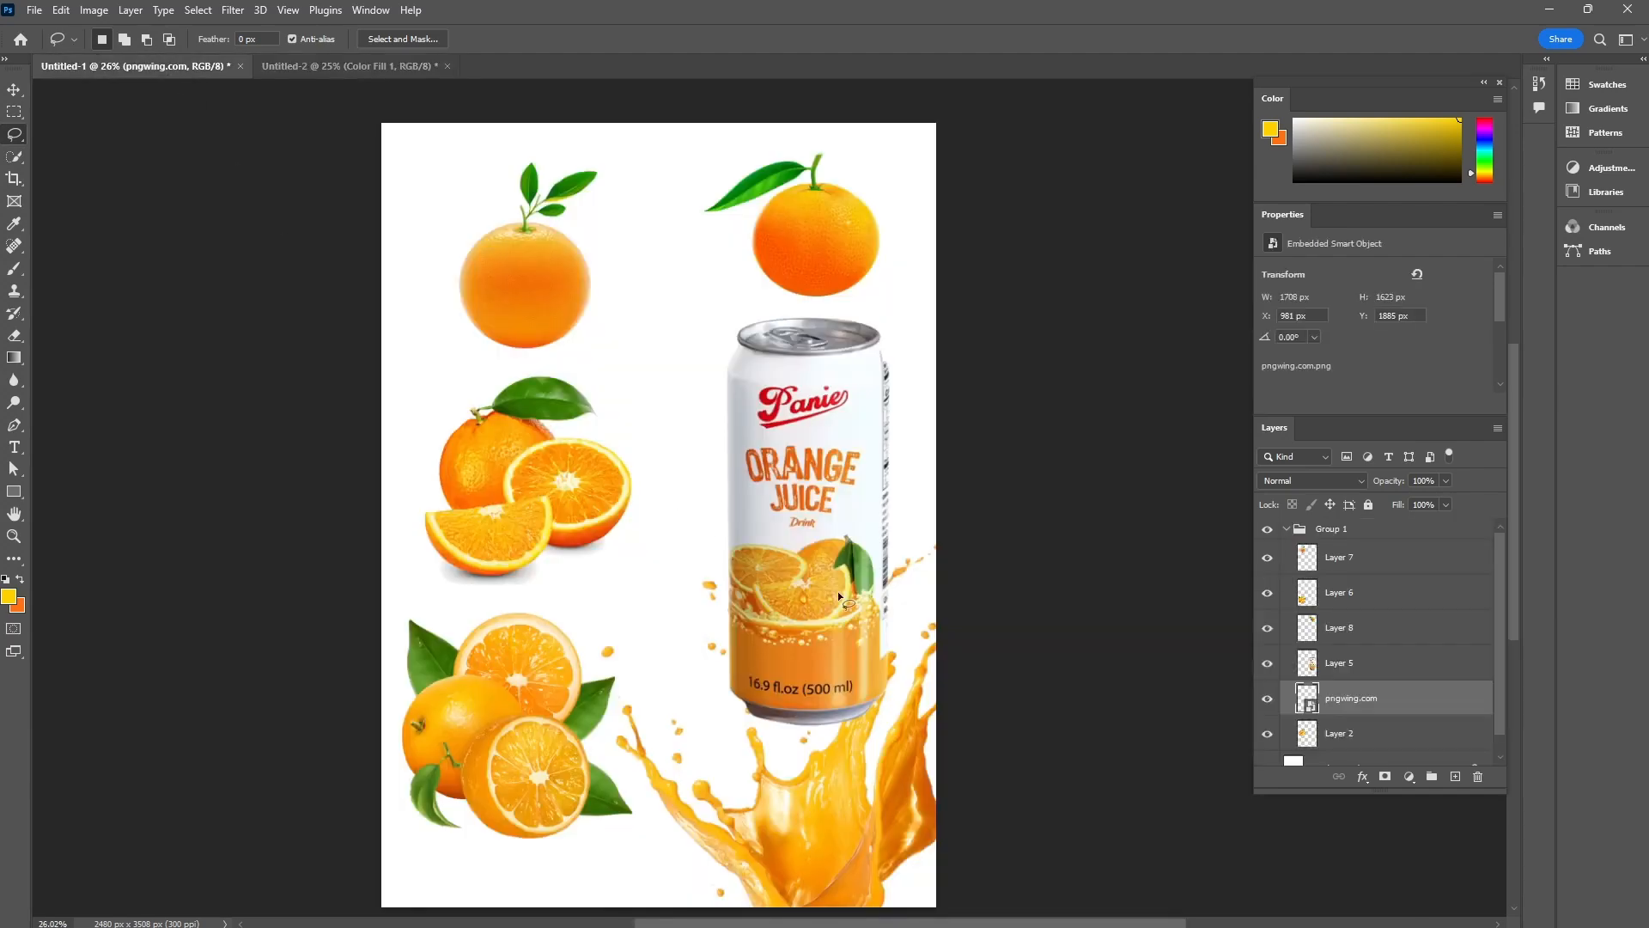
{"action": "left_click", "coordinate": [14, 89]}
{"action": "left_click_drag", "start_coordinate": [827, 493], "coordinate": [775, 558]}
{"action": "left_click", "coordinate": [292, 315]}
{"action": "left_click", "coordinate": [799, 520]}
{"action": "left_click", "coordinate": [376, 483]}
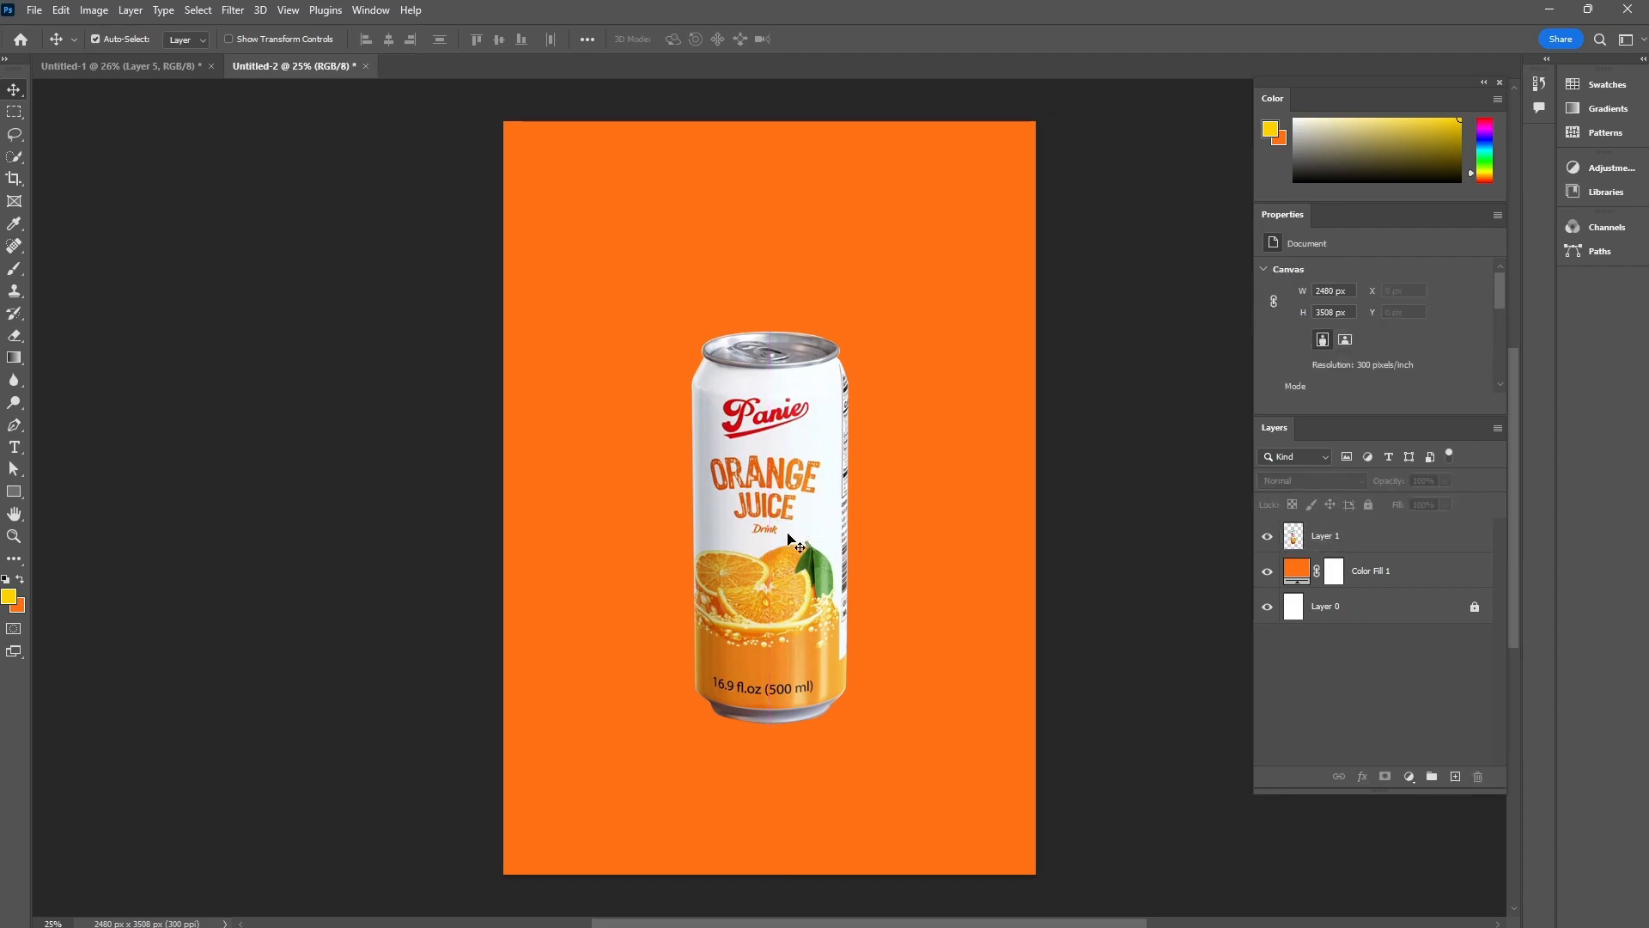
- Paint a black shadow at the can's base on a new layer beneath the can, using a flattened soft round brush at size 1200
{"action": "left_click", "coordinate": [1294, 539]}
{"action": "key", "text": "b"}
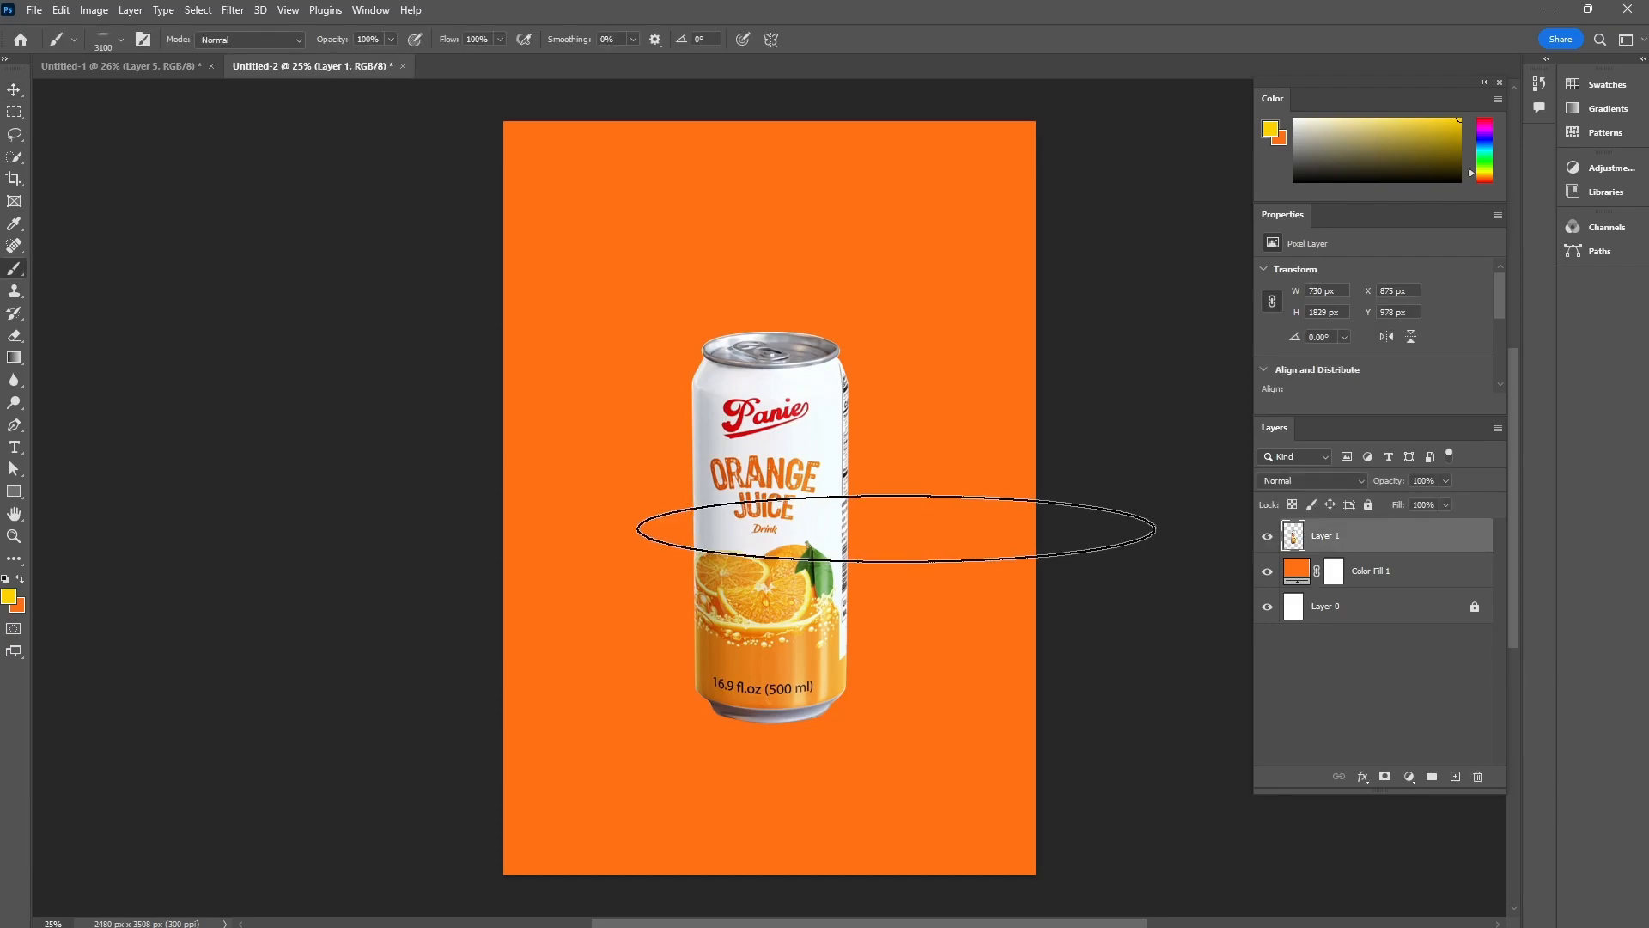
{"action": "left_click", "coordinate": [121, 40]}
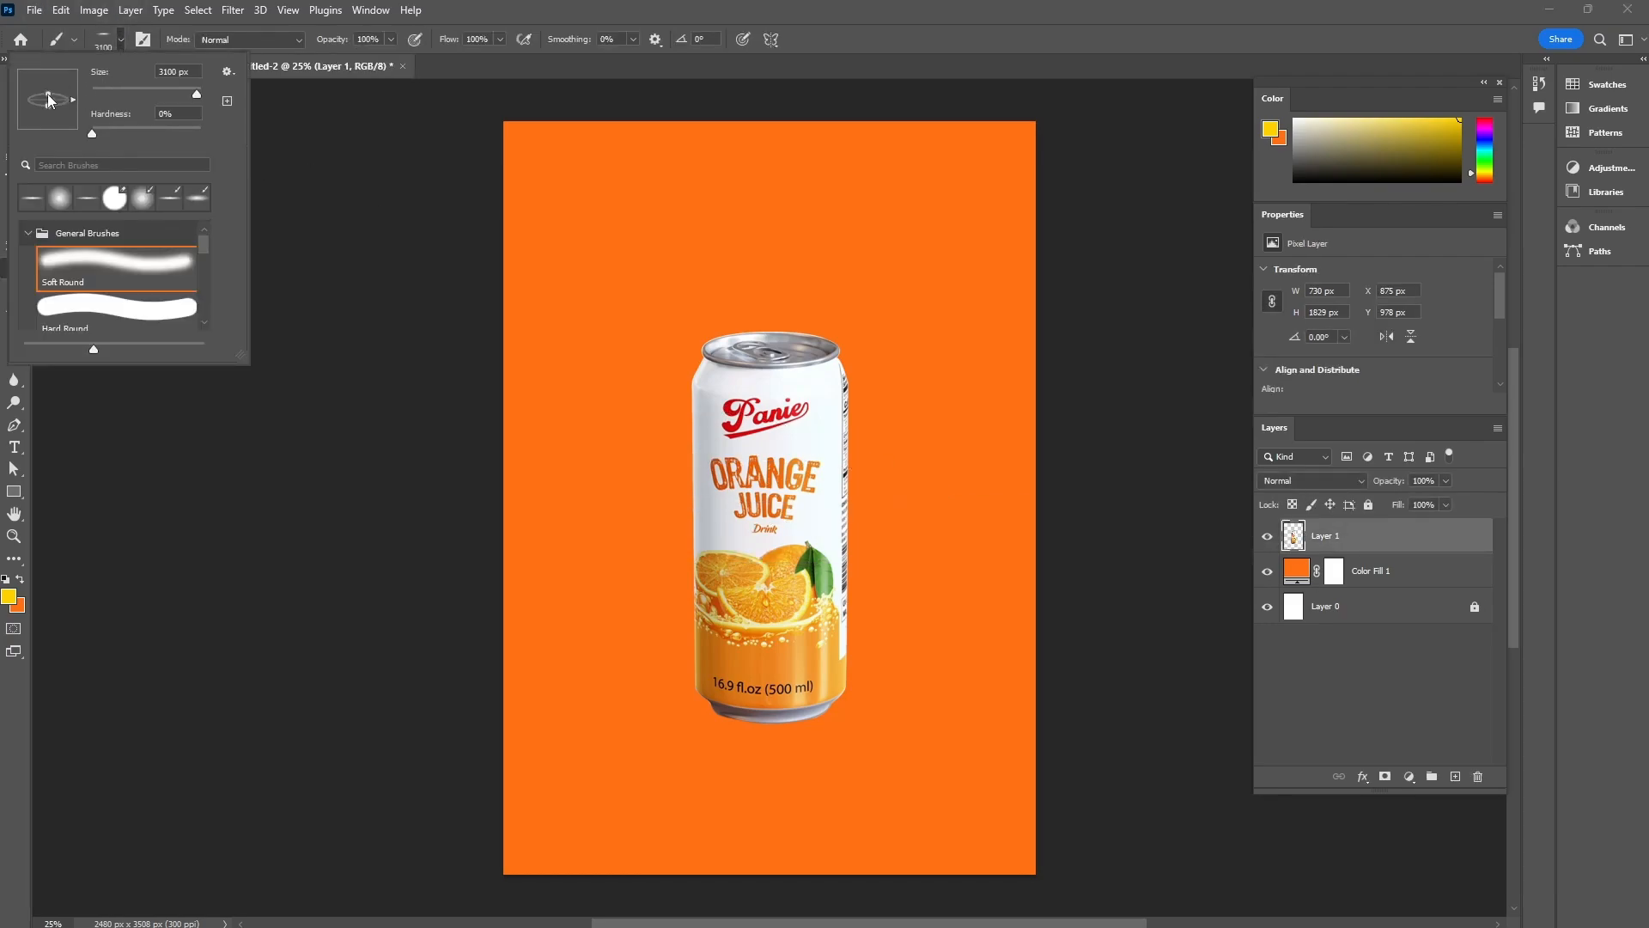
{"action": "left_click", "coordinate": [119, 39]}
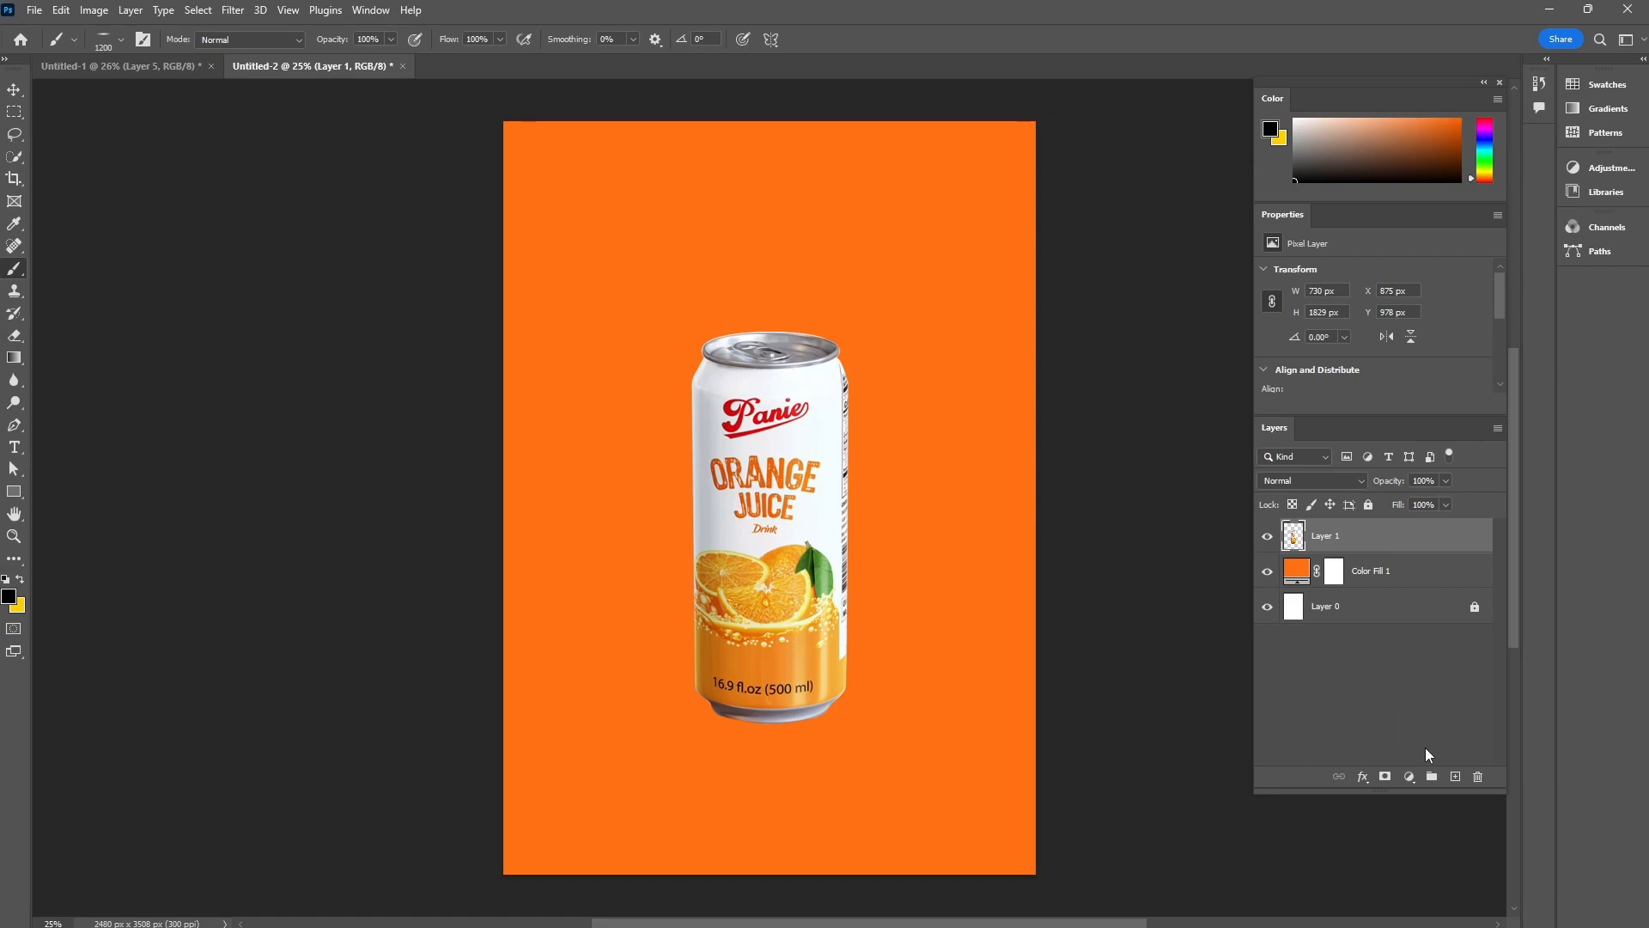
{"action": "left_click", "coordinate": [1455, 775]}
{"action": "left_click_drag", "start_coordinate": [1308, 543], "coordinate": [1300, 575]}
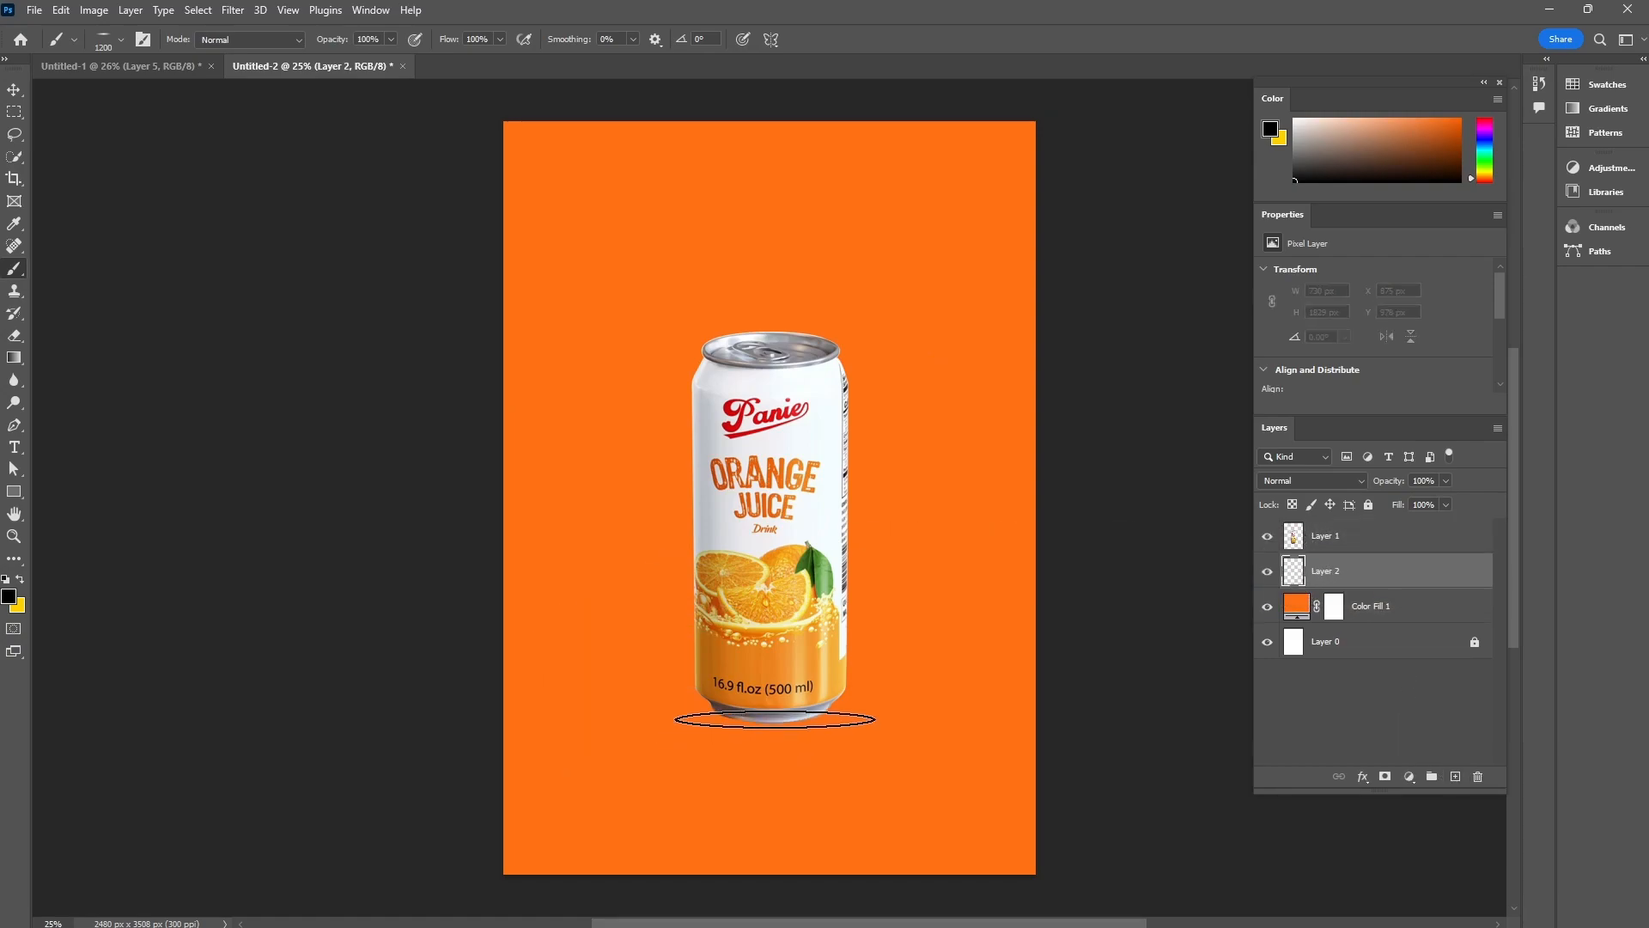
{"action": "left_click", "coordinate": [775, 718]}
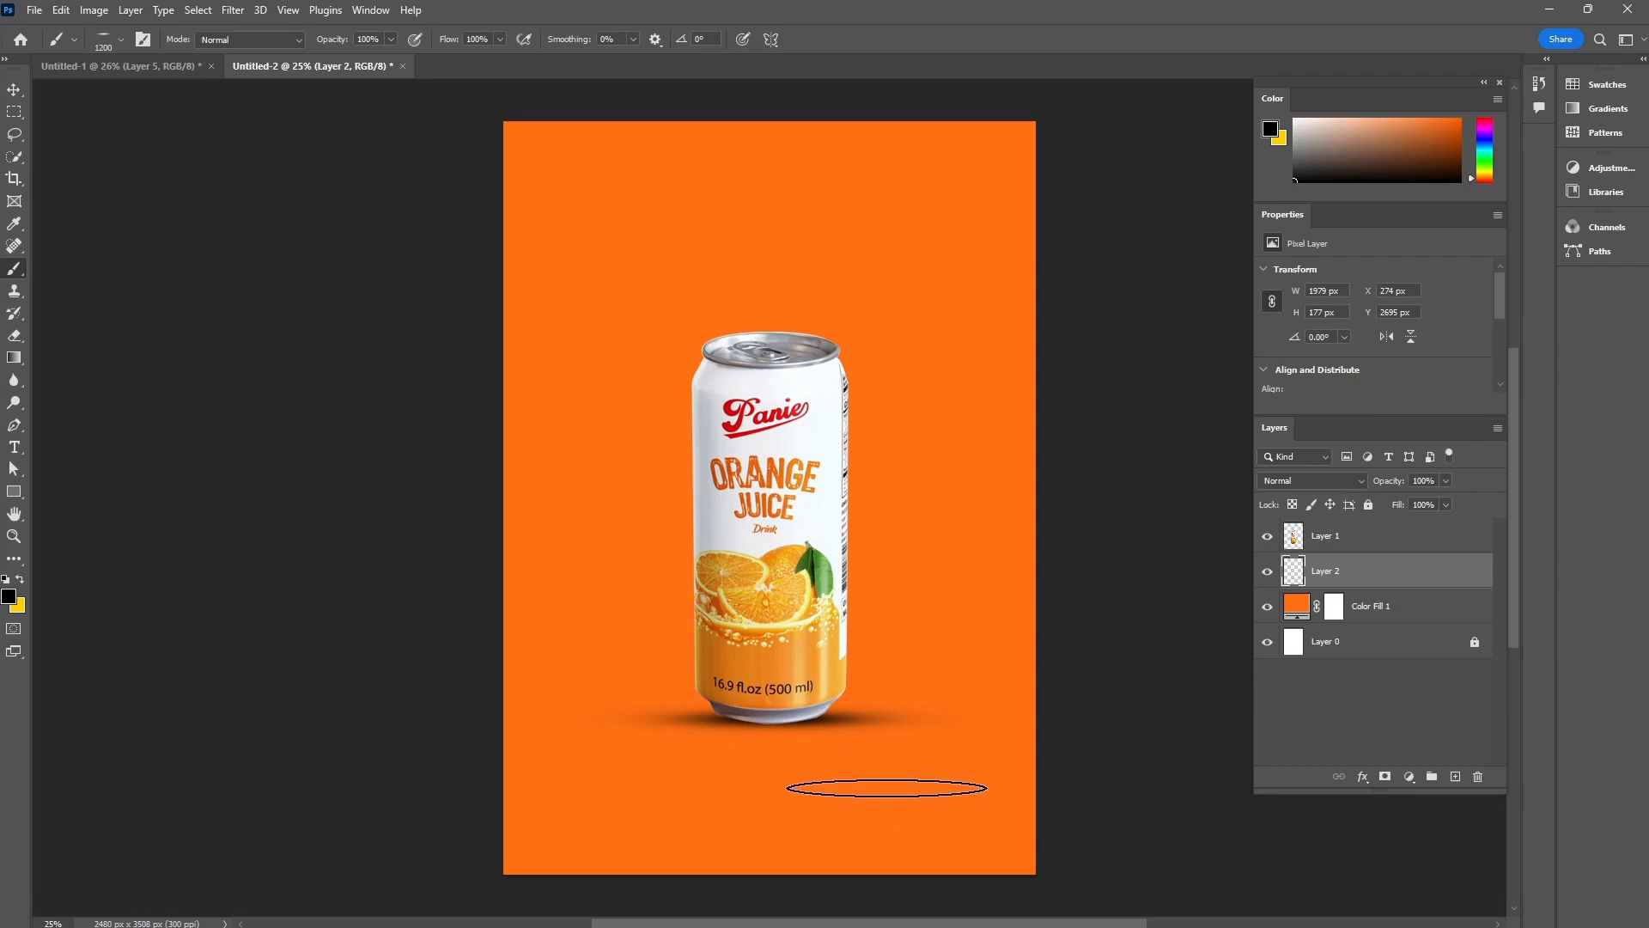
- Transform the shadow to about 89.09% width and 101.13% height, centred horizontally under the can
{"action": "left_click", "coordinate": [16, 91]}
{"action": "key", "text": "ctrl+t"}
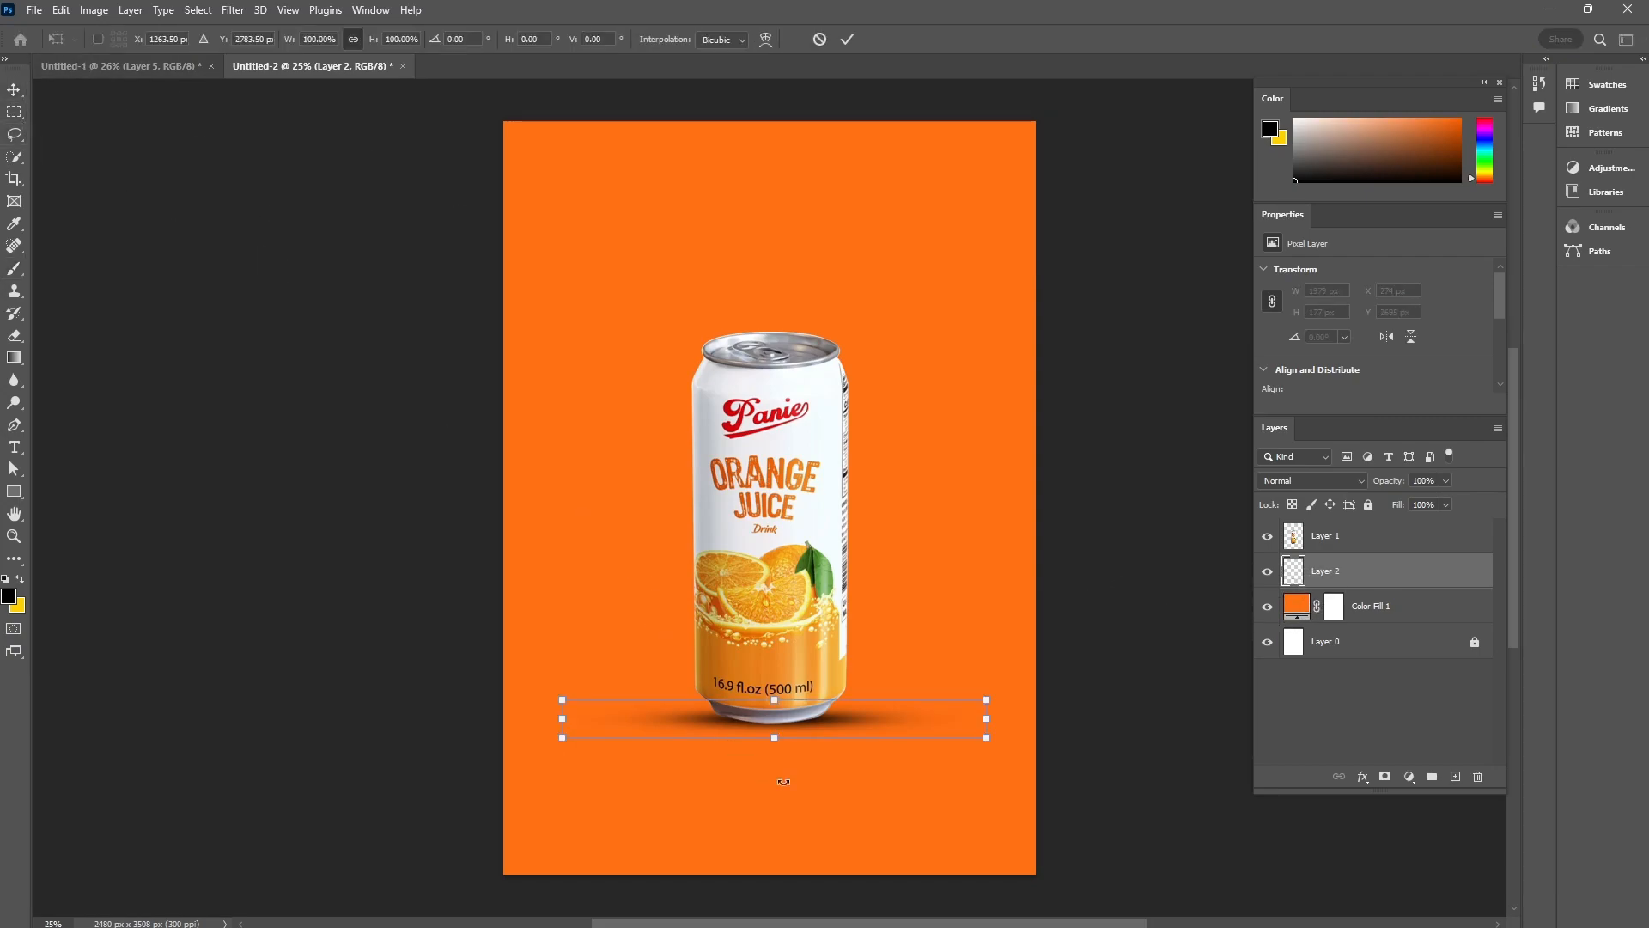
{"action": "left_click_drag", "start_coordinate": [775, 739], "coordinate": [795, 719]}
{"action": "key", "text": "Up"}
{"action": "key", "text": "Up"}
{"action": "key", "text": "Up"}
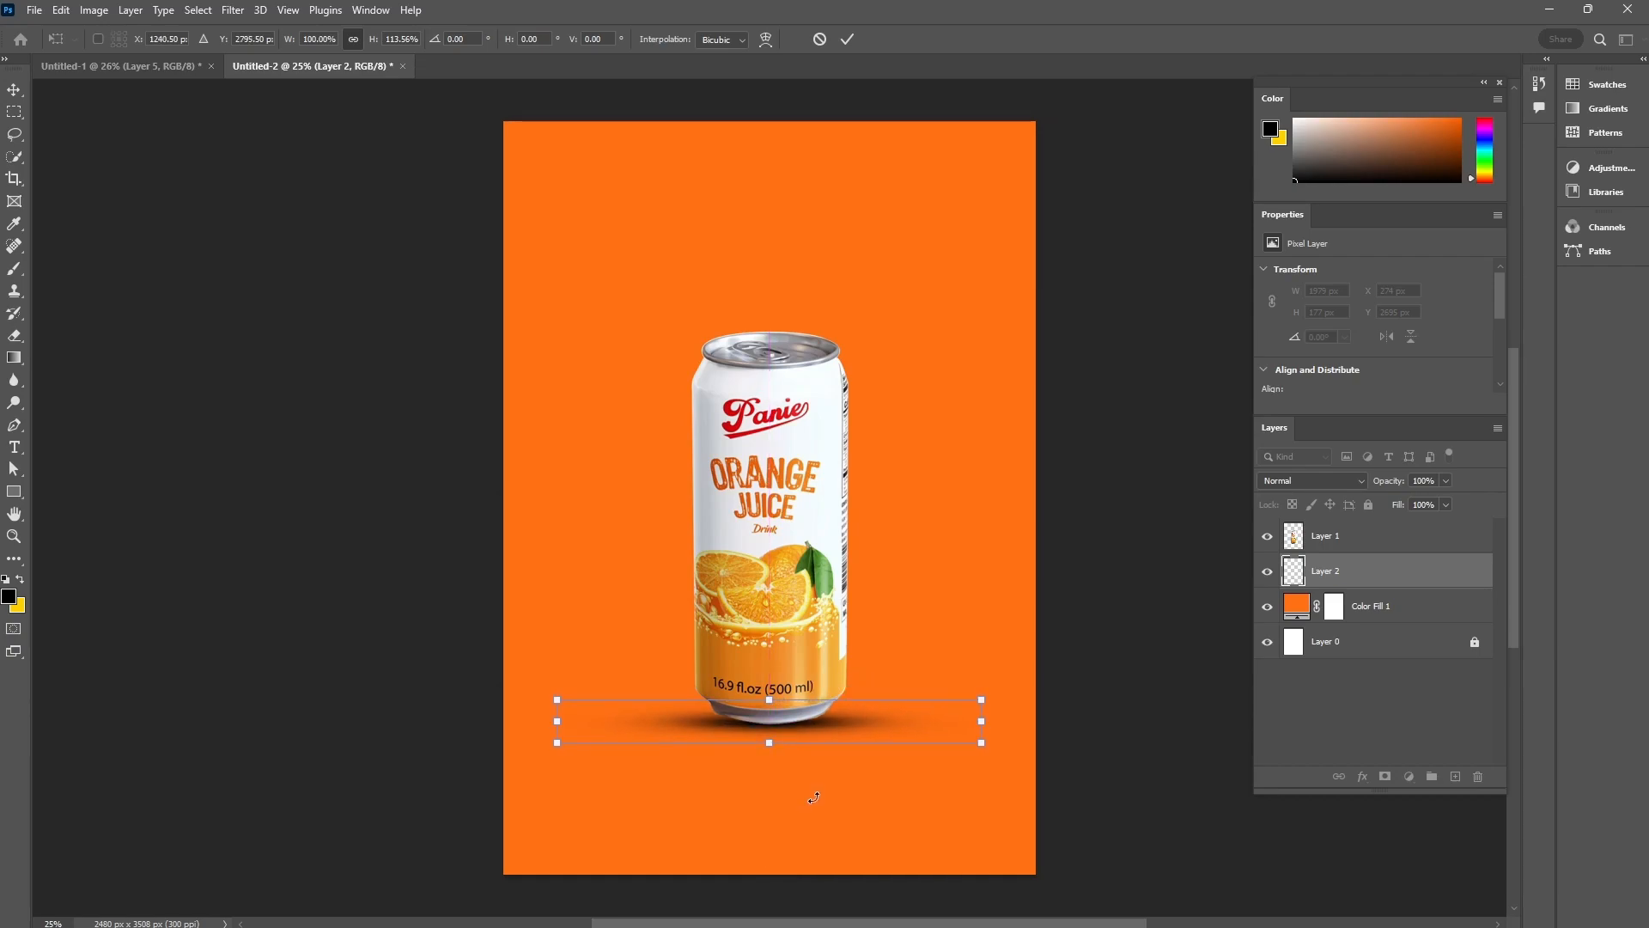
{"action": "left_click_drag", "start_coordinate": [980, 722], "coordinate": [958, 726]}
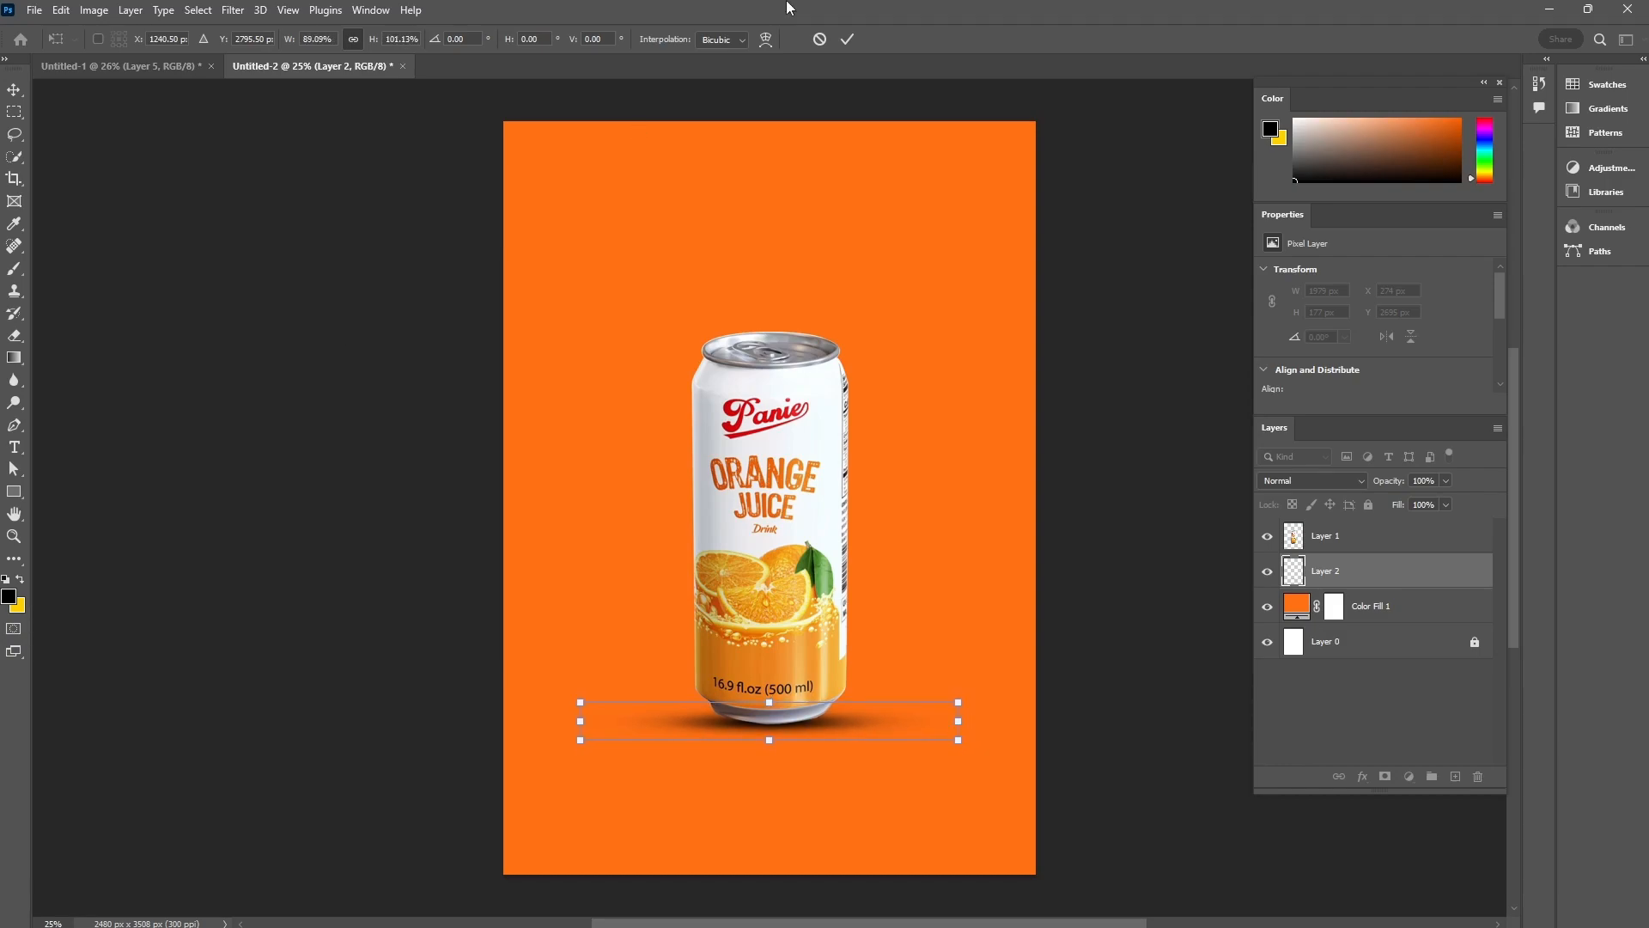
{"action": "left_click", "coordinate": [847, 39]}
{"action": "left_click", "coordinate": [1065, 318]}
- Nudge the shadow up 10 px and enlarge it to about 106.69% width and 135.20% height
{"action": "scroll", "coordinate": [1025, 507], "scroll_direction": "down", "scroll_amount": 4}
{"action": "scroll", "coordinate": [861, 563], "scroll_direction": "up", "scroll_amount": 6}
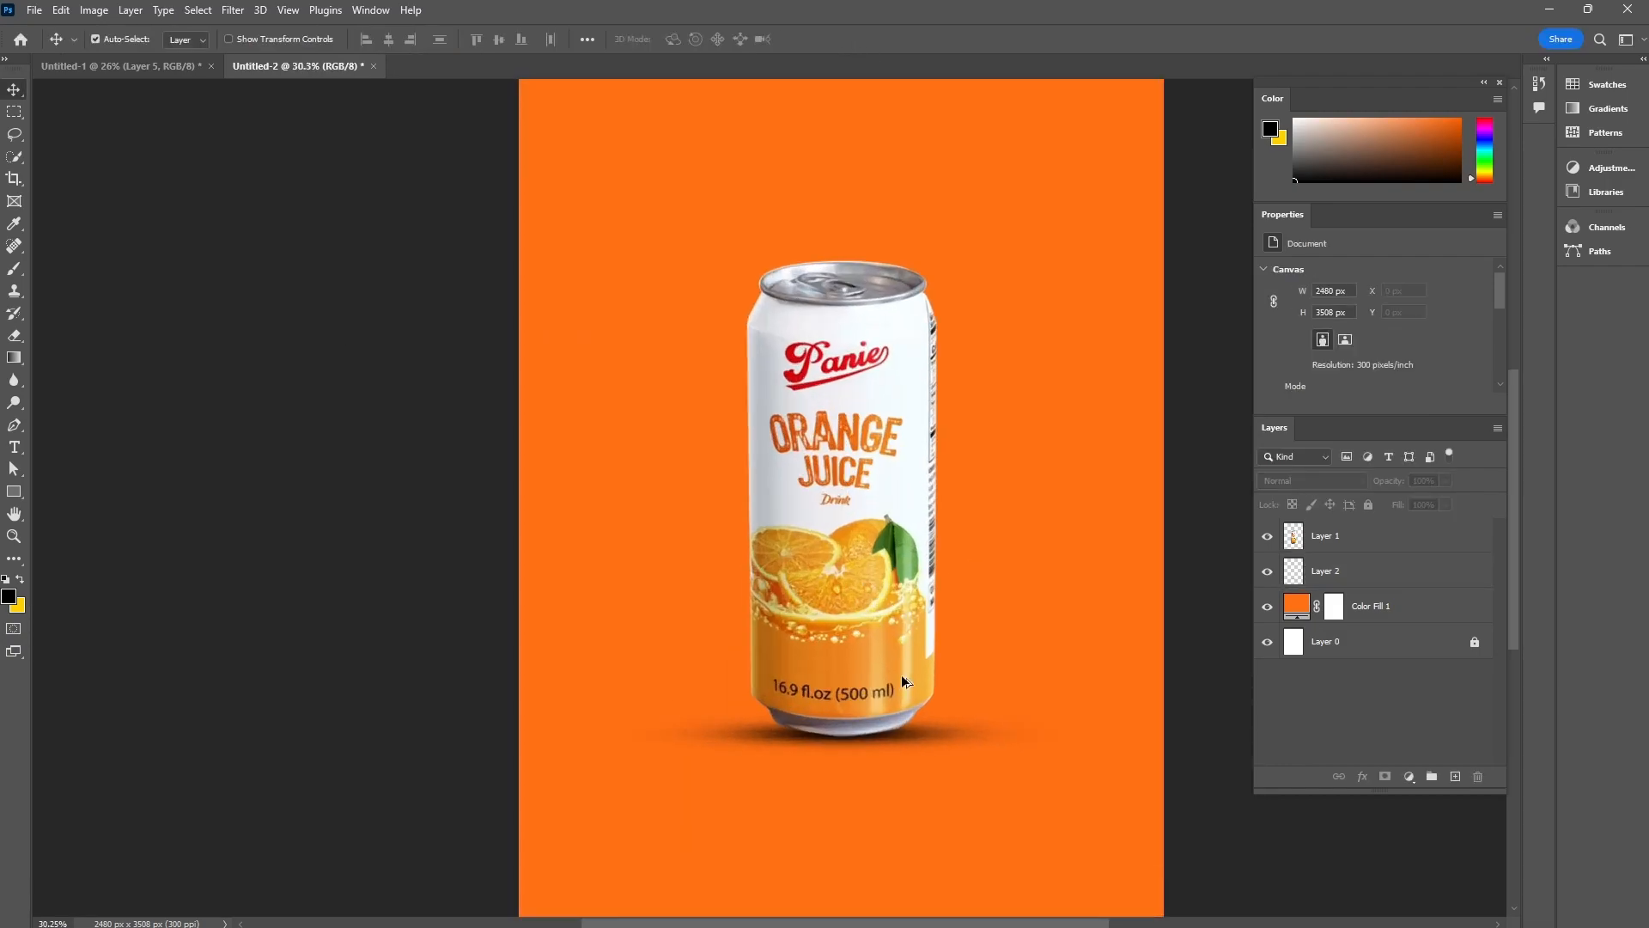
{"action": "scroll", "coordinate": [901, 681], "scroll_direction": "up", "scroll_amount": 2}
{"action": "left_click", "coordinate": [916, 698]}
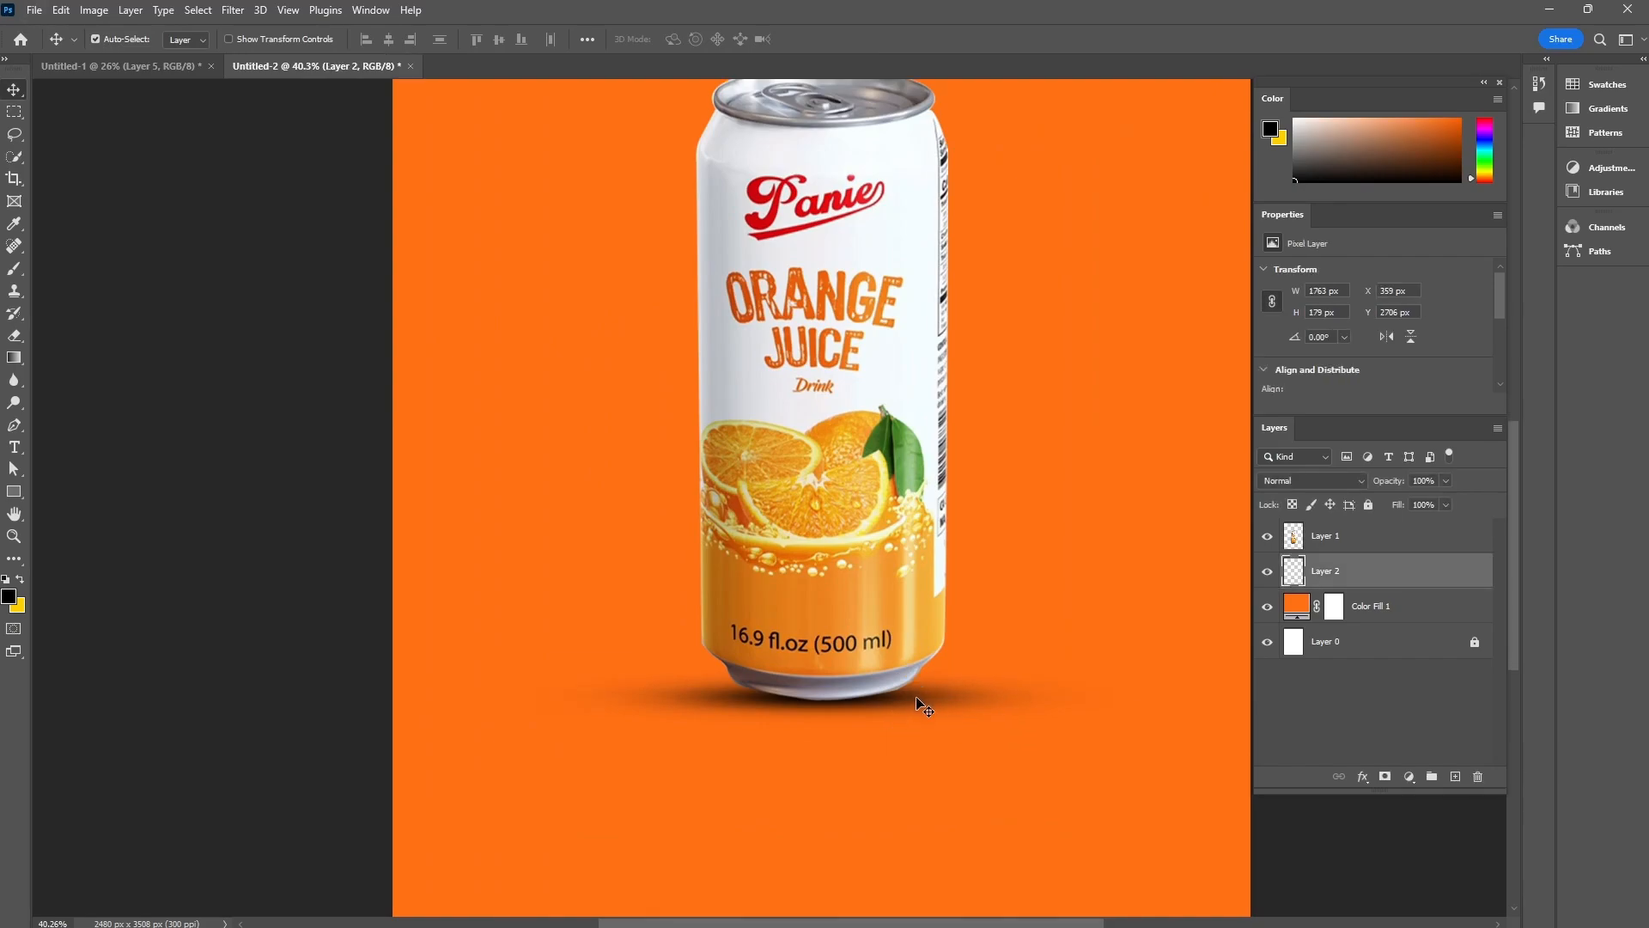
{"action": "key", "text": "shift+Up"}
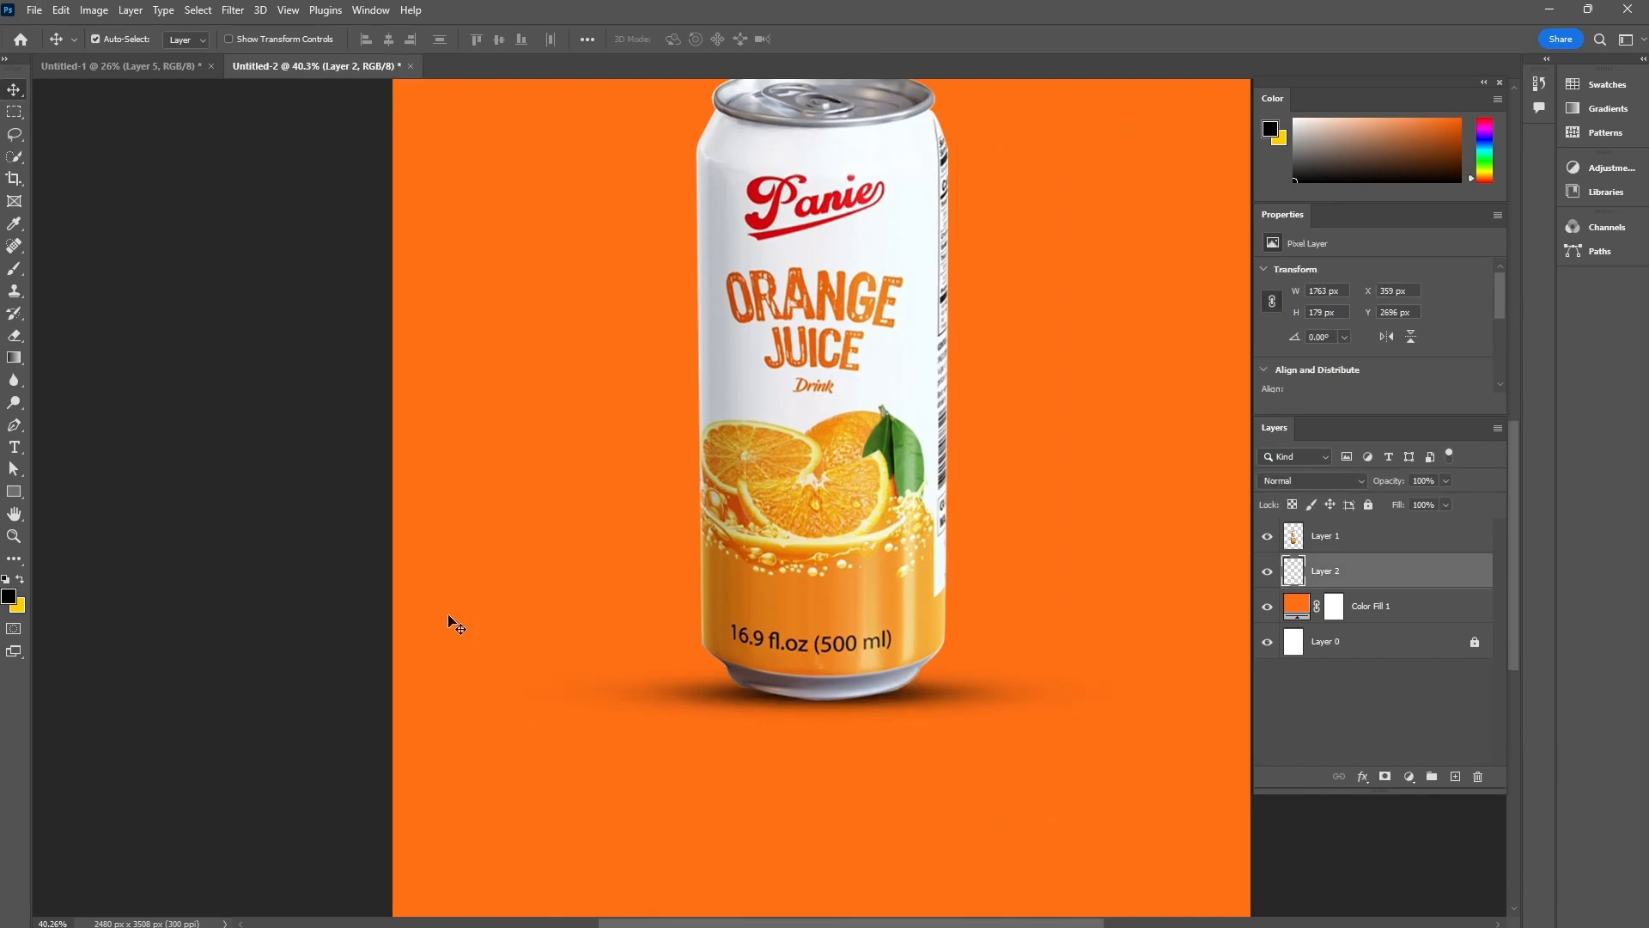
{"action": "key", "text": "ctrl+t"}
{"action": "left_click_drag", "start_coordinate": [822, 662], "coordinate": [822, 646]}
{"action": "left_click_drag", "start_coordinate": [822, 723], "coordinate": [823, 736]}
{"action": "left_click_drag", "start_coordinate": [1167, 691], "coordinate": [1147, 690]}
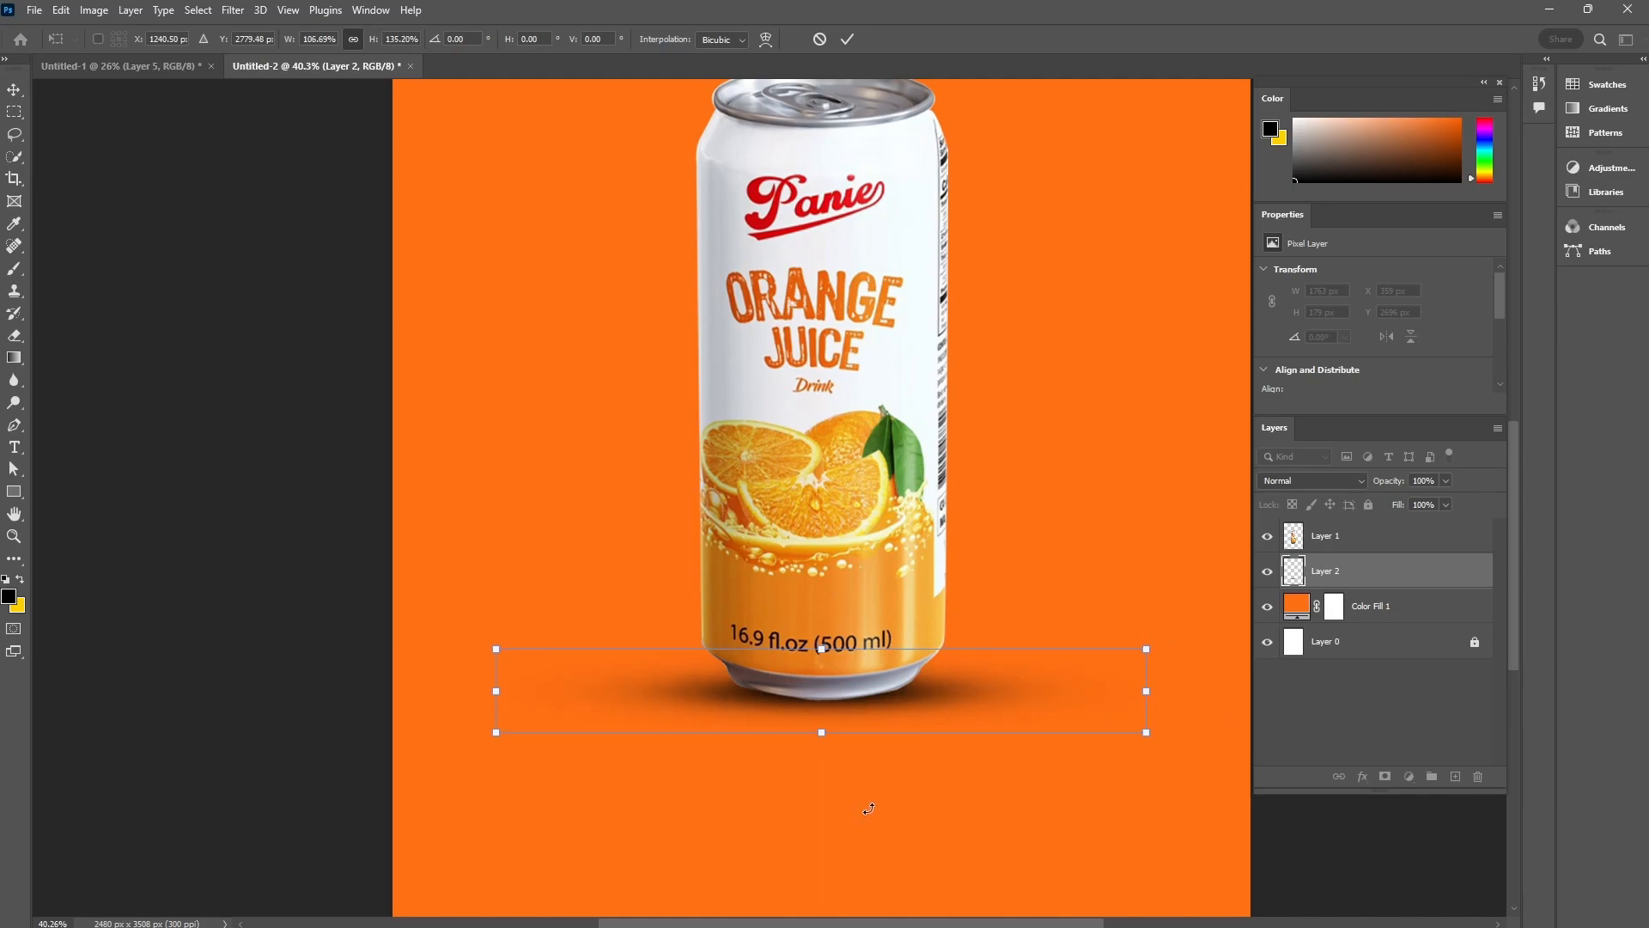
{"action": "scroll", "coordinate": [925, 615], "scroll_direction": "down", "scroll_amount": 5}
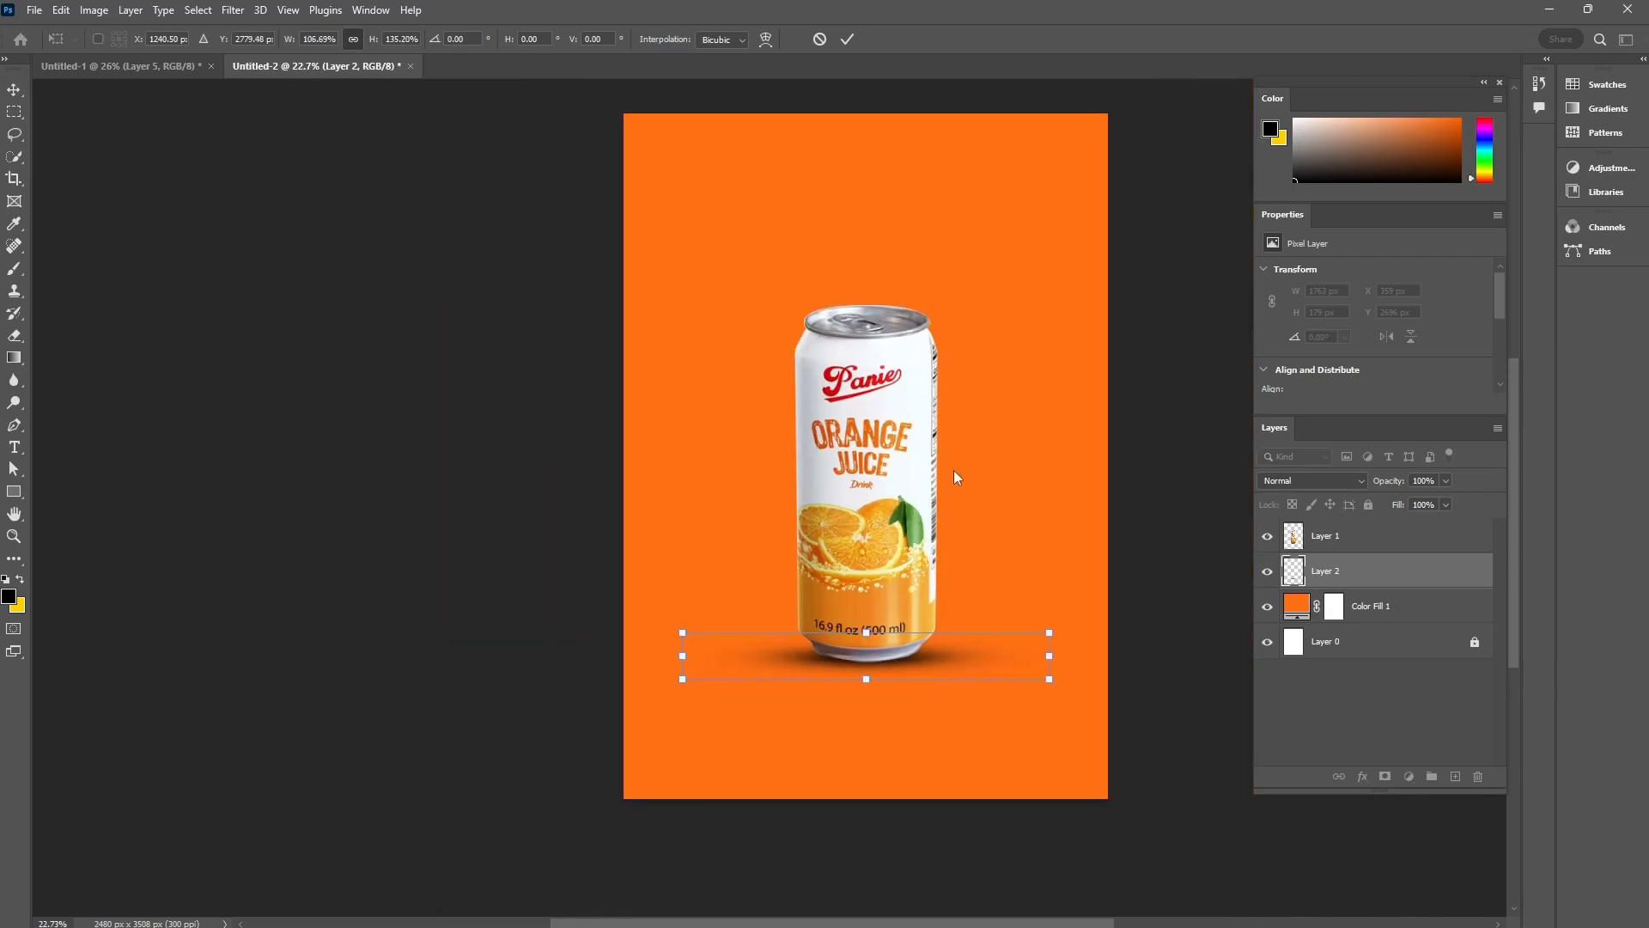
{"action": "left_click", "coordinate": [849, 39]}
- Darken the can layer with Levels, setting the input black point to 15 and the midtones to 0.96
{"action": "scroll", "coordinate": [964, 478], "scroll_direction": "down", "scroll_amount": 1}
{"action": "left_click_drag", "start_coordinate": [965, 478], "coordinate": [747, 511]}
{"action": "left_click", "coordinate": [694, 561]}
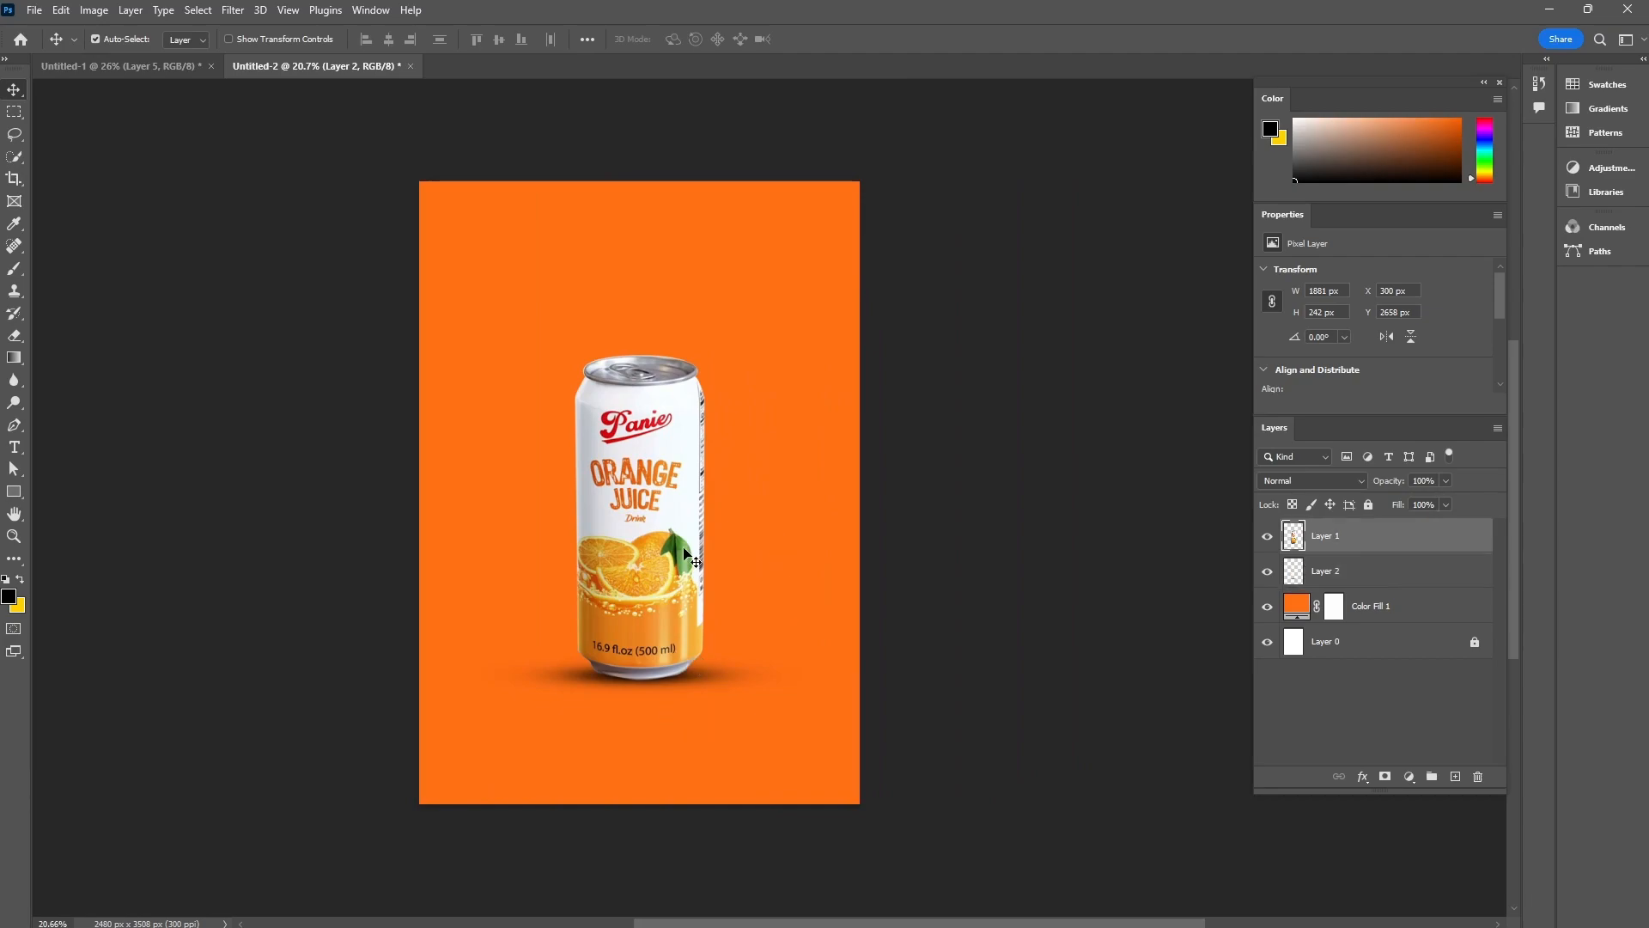
{"action": "key", "text": "ctrl+l"}
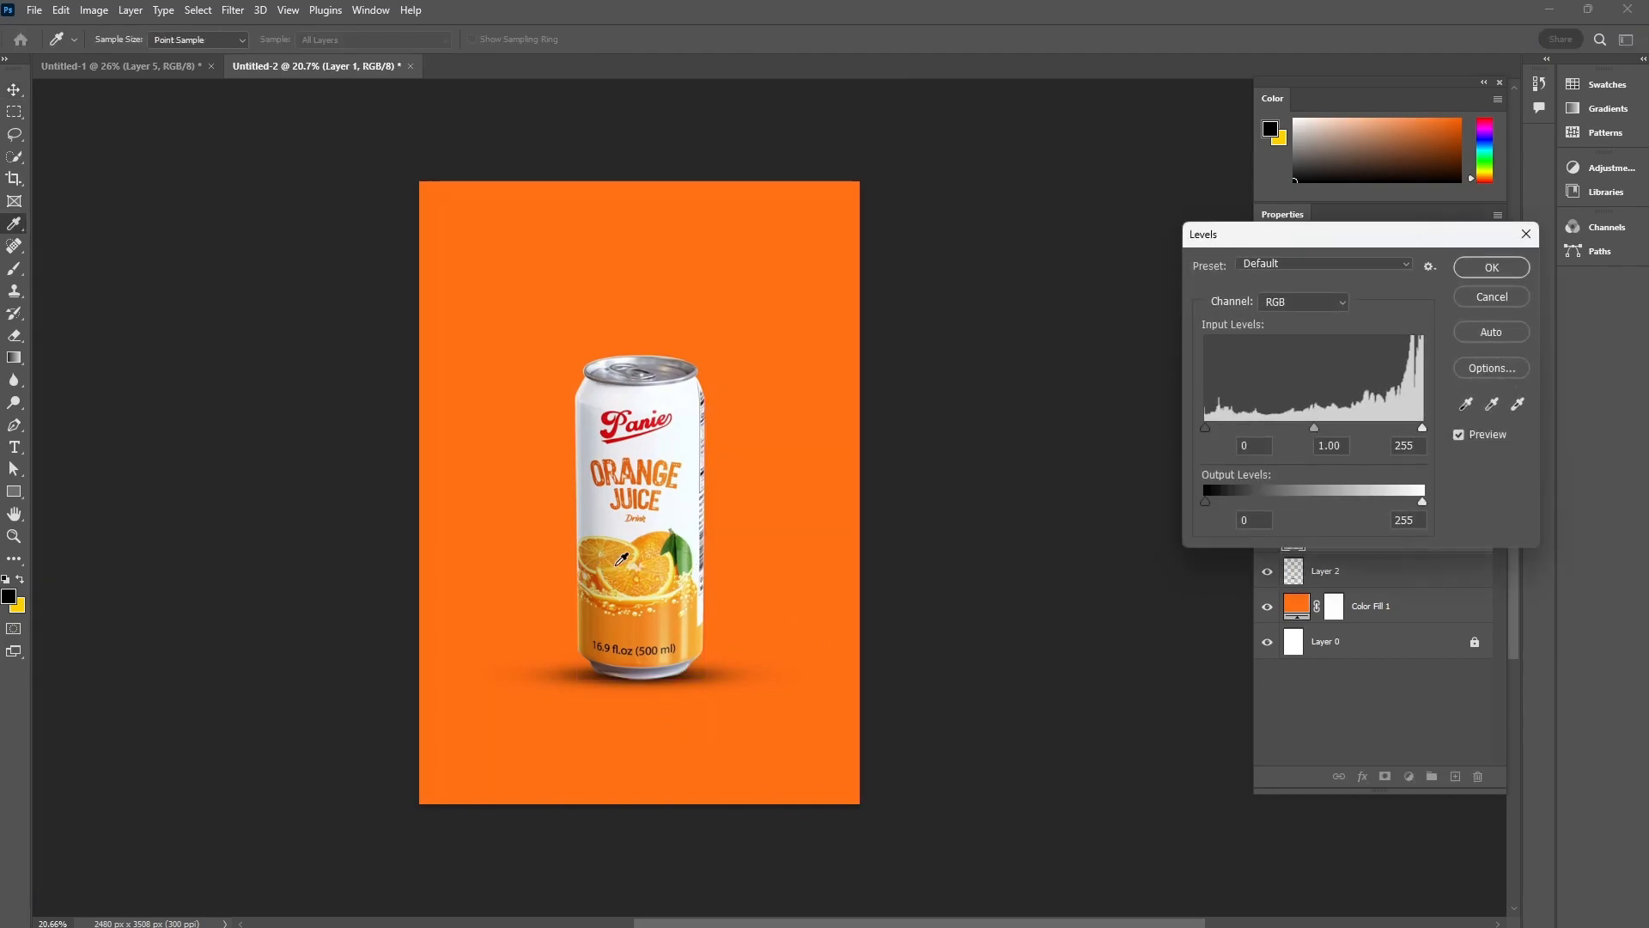
{"action": "mouse_move", "coordinate": [1206, 502]}
{"action": "left_mouse_down"}
{"action": "mouse_move", "coordinate": [1216, 518]}
{"action": "mouse_move", "coordinate": [1196, 519]}
{"action": "left_mouse_up"}
{"action": "left_click_drag", "start_coordinate": [1205, 428], "coordinate": [1221, 429]}
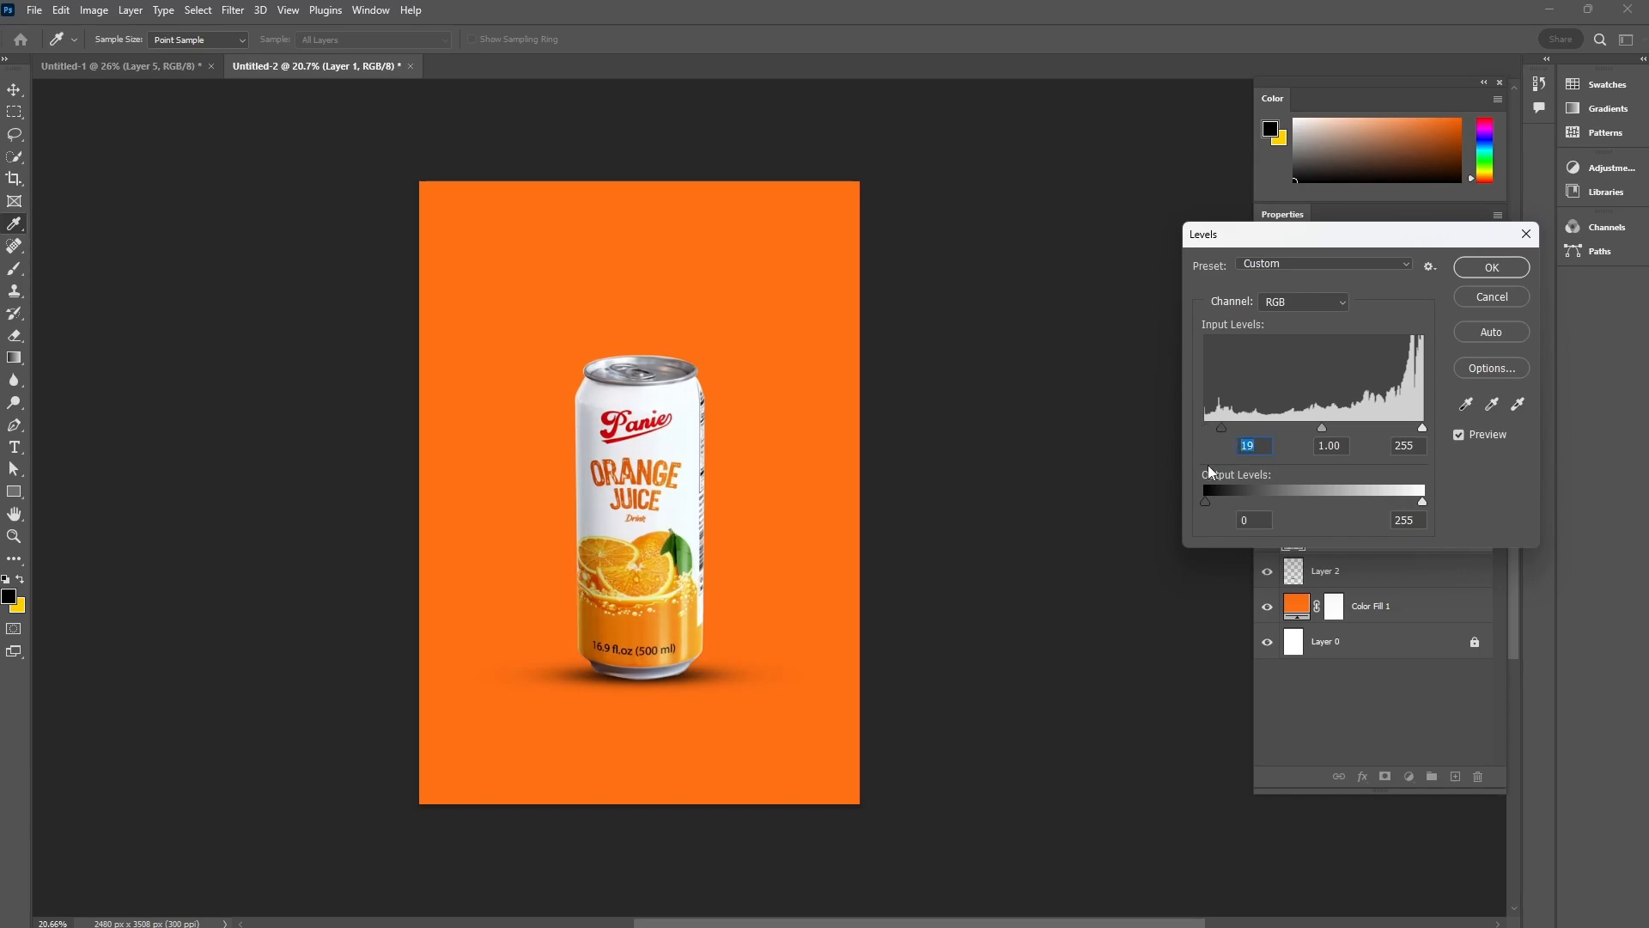
{"action": "left_click_drag", "start_coordinate": [1321, 427], "coordinate": [1324, 427]}
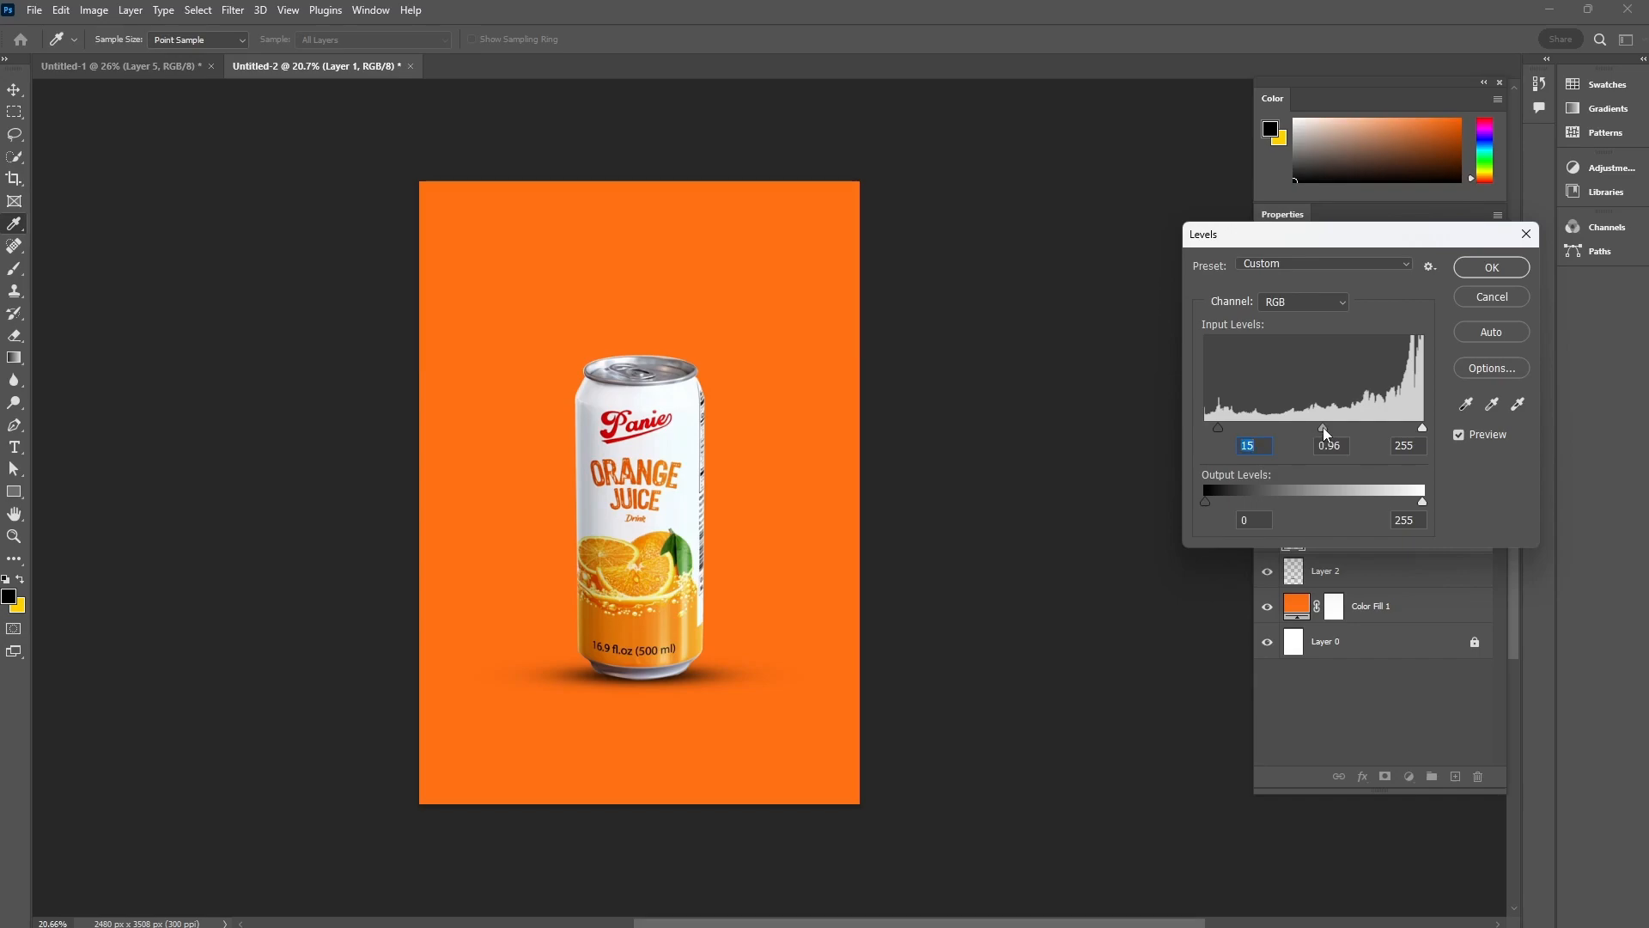
{"action": "left_click", "coordinate": [1485, 265]}
{"action": "key", "text": "v"}
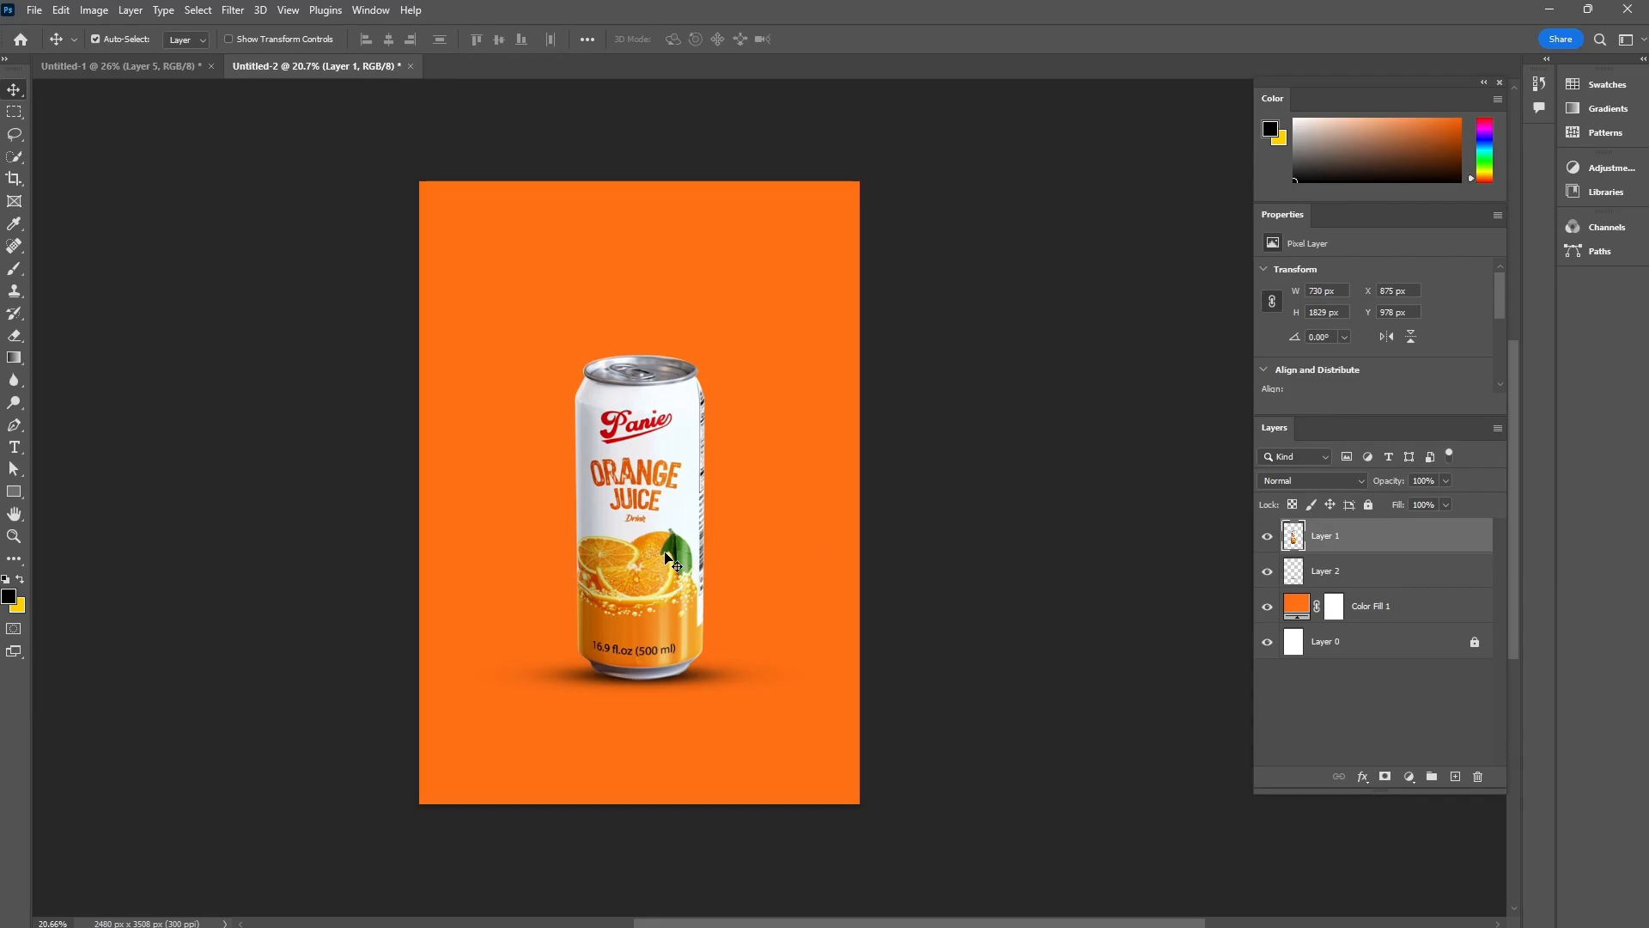
- Bring the orange juice splash from Untitled-1 into Untitled-2 and place it over the can's lower half, layered behind the can
{"action": "left_click", "coordinate": [156, 63]}
{"action": "scroll", "coordinate": [666, 657], "scroll_direction": "down", "scroll_amount": 2}
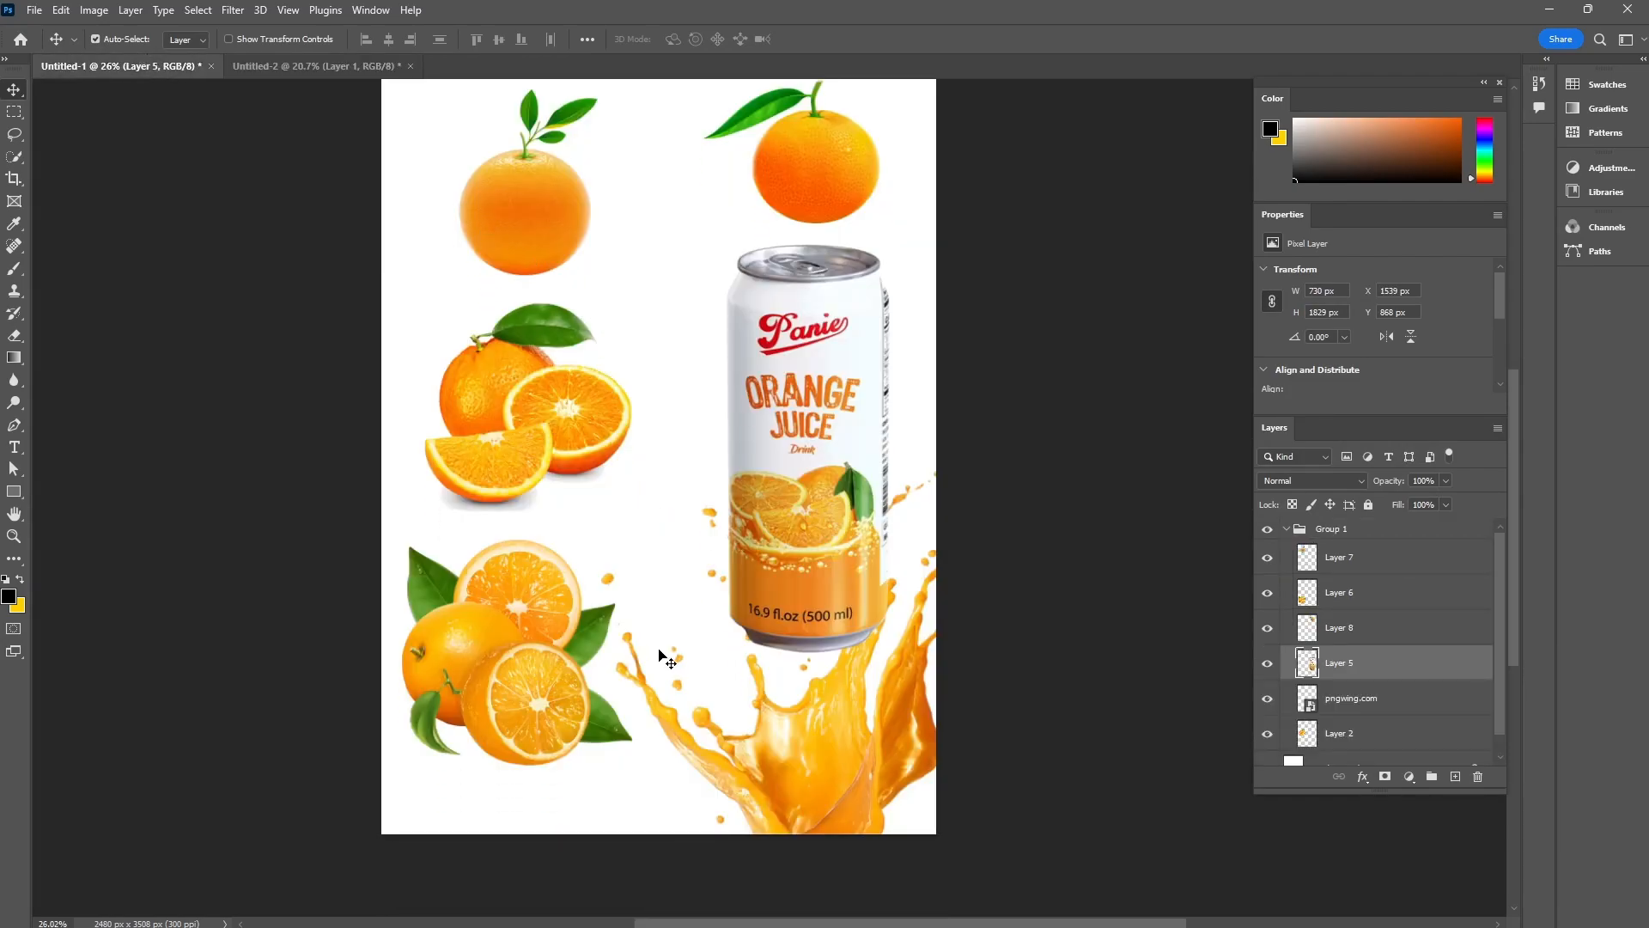
{"action": "scroll", "coordinate": [666, 658], "scroll_direction": "down", "scroll_amount": 1}
{"action": "left_click_drag", "start_coordinate": [838, 764], "coordinate": [619, 470]}
{"action": "left_click_drag", "start_coordinate": [620, 551], "coordinate": [627, 615]}
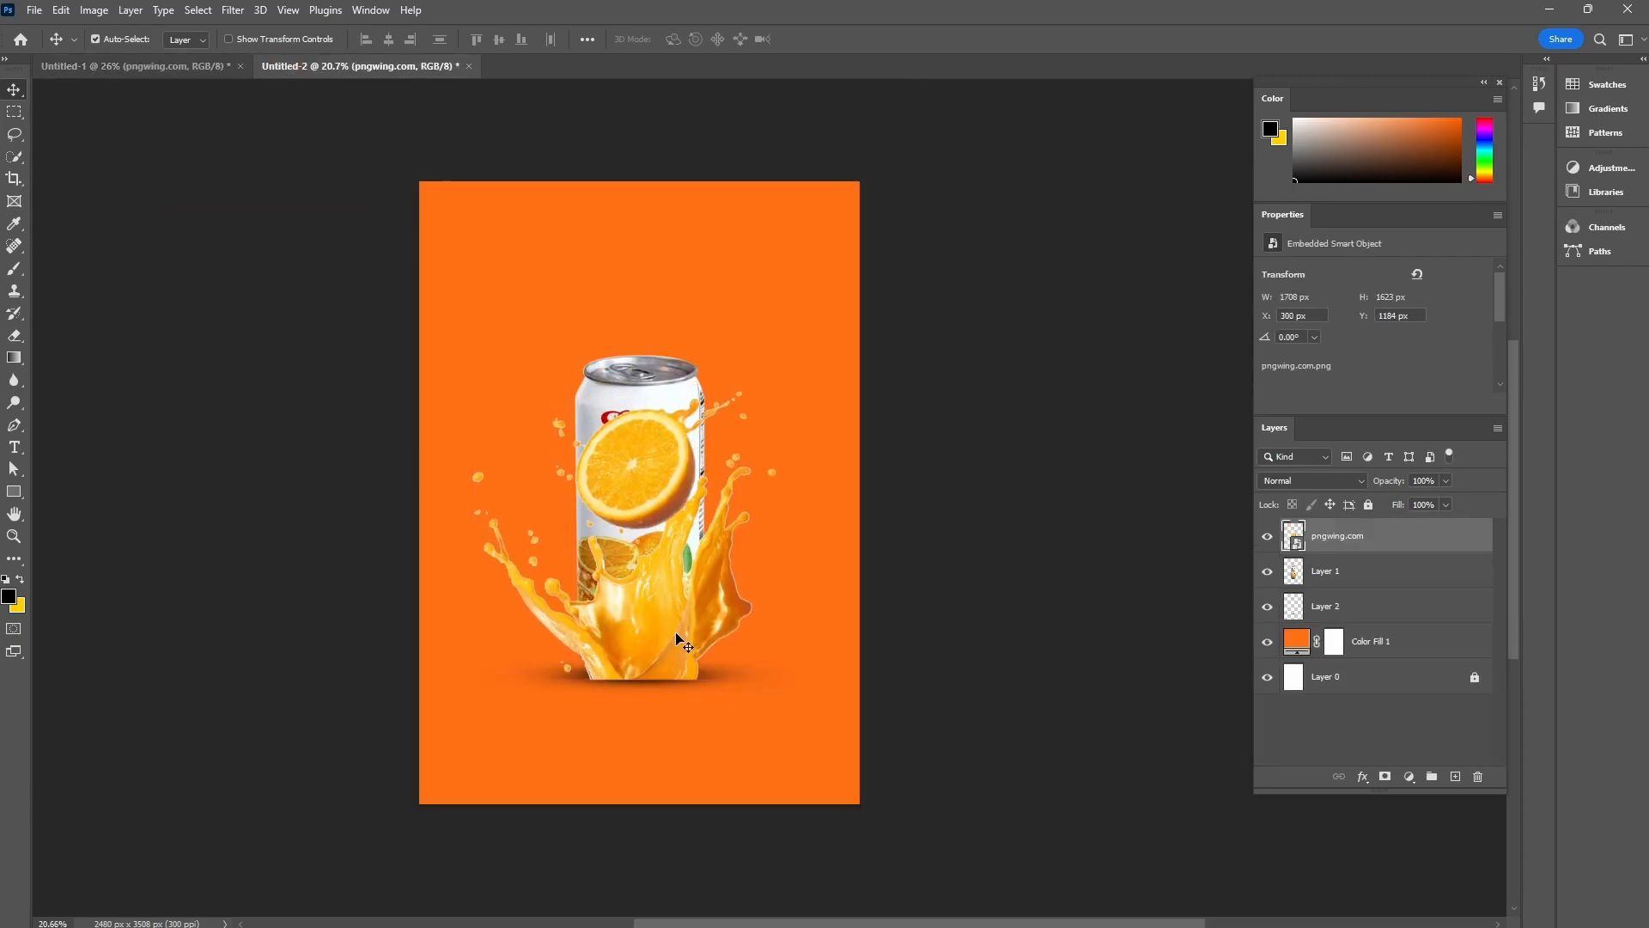
{"action": "left_click_drag", "start_coordinate": [1358, 542], "coordinate": [1353, 579]}
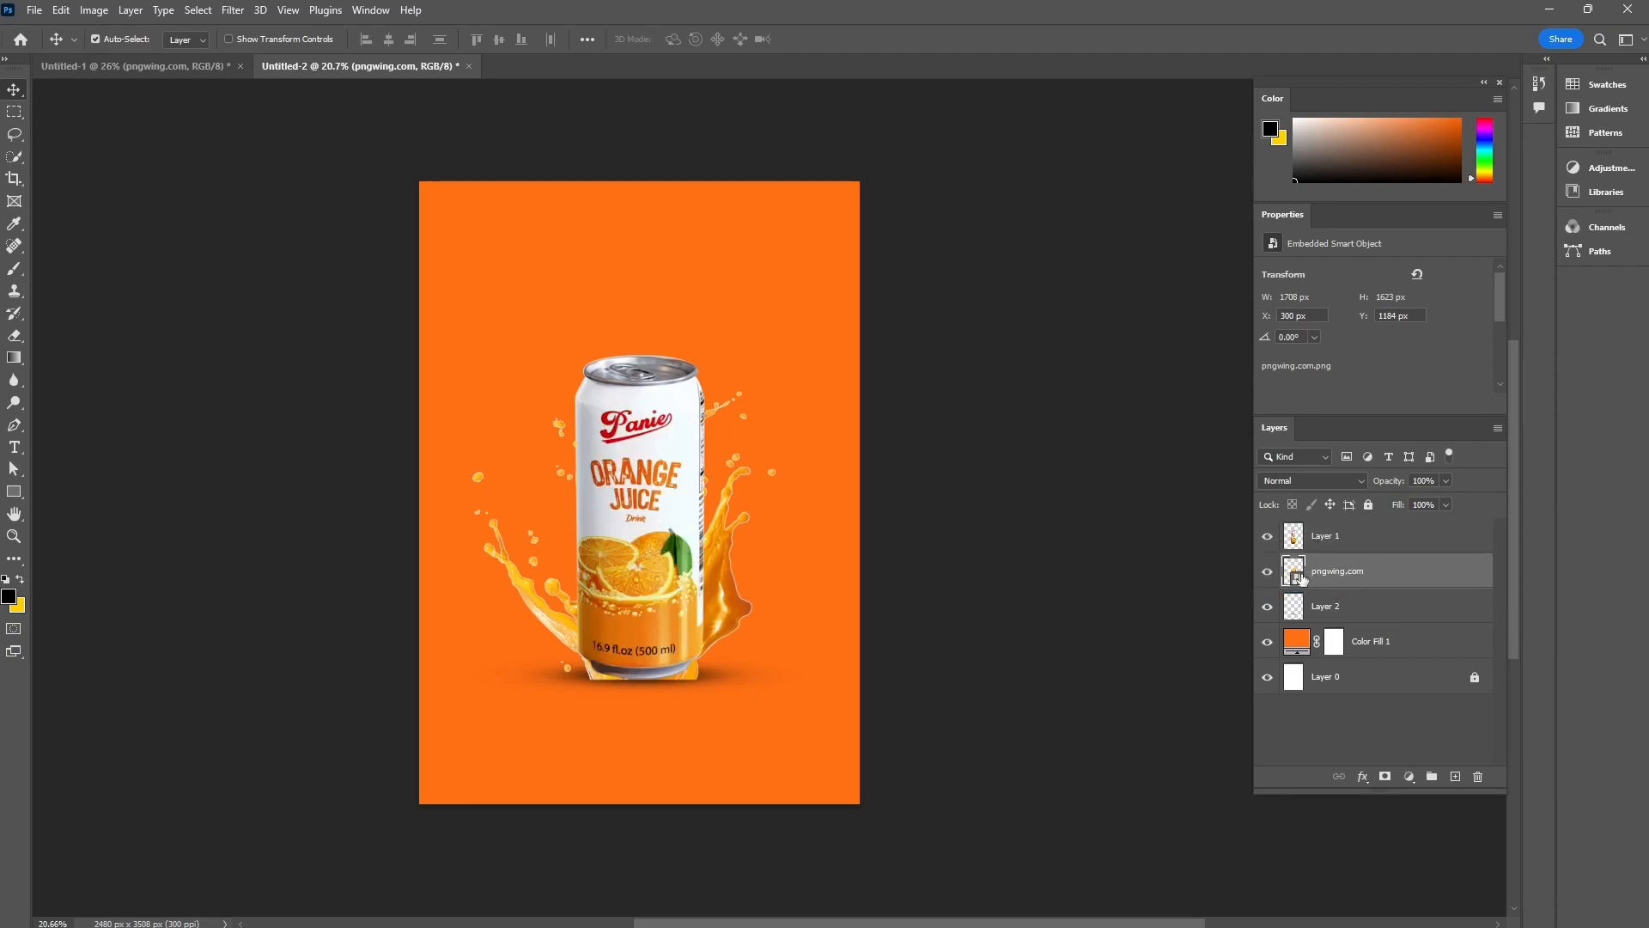
- Rename the can layer as juice and the pngwing.com layer as splash
{"action": "double_click", "coordinate": [1321, 538]}
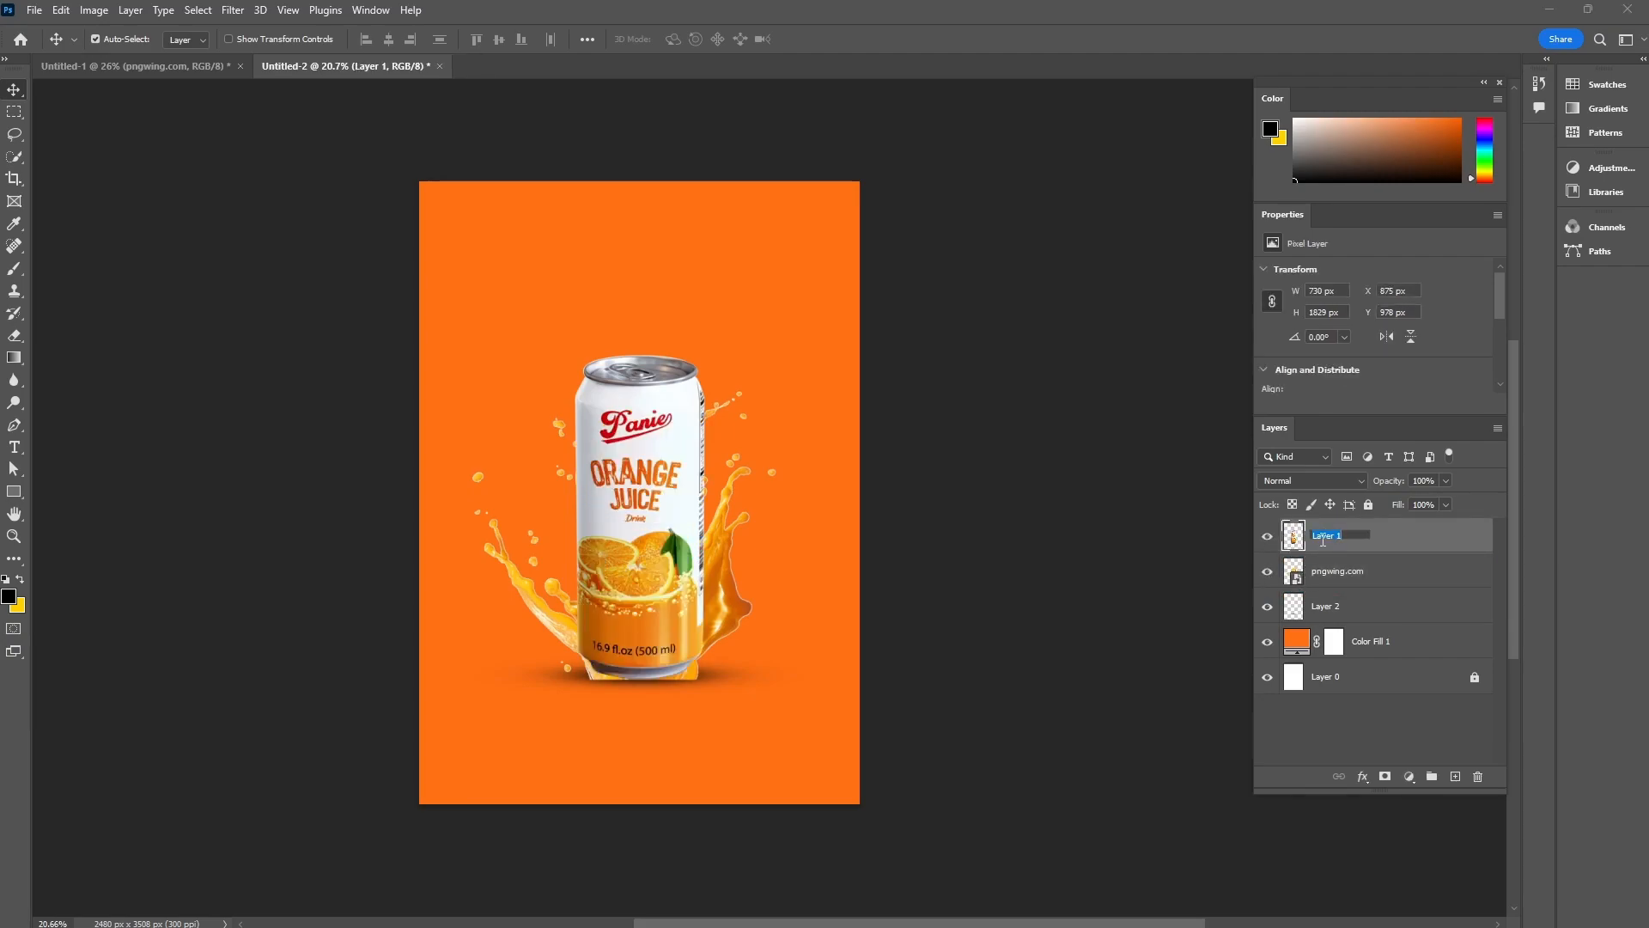
{"action": "type", "text": "juice"}
{"action": "key", "text": "Return"}
{"action": "double_click", "coordinate": [1337, 572]}
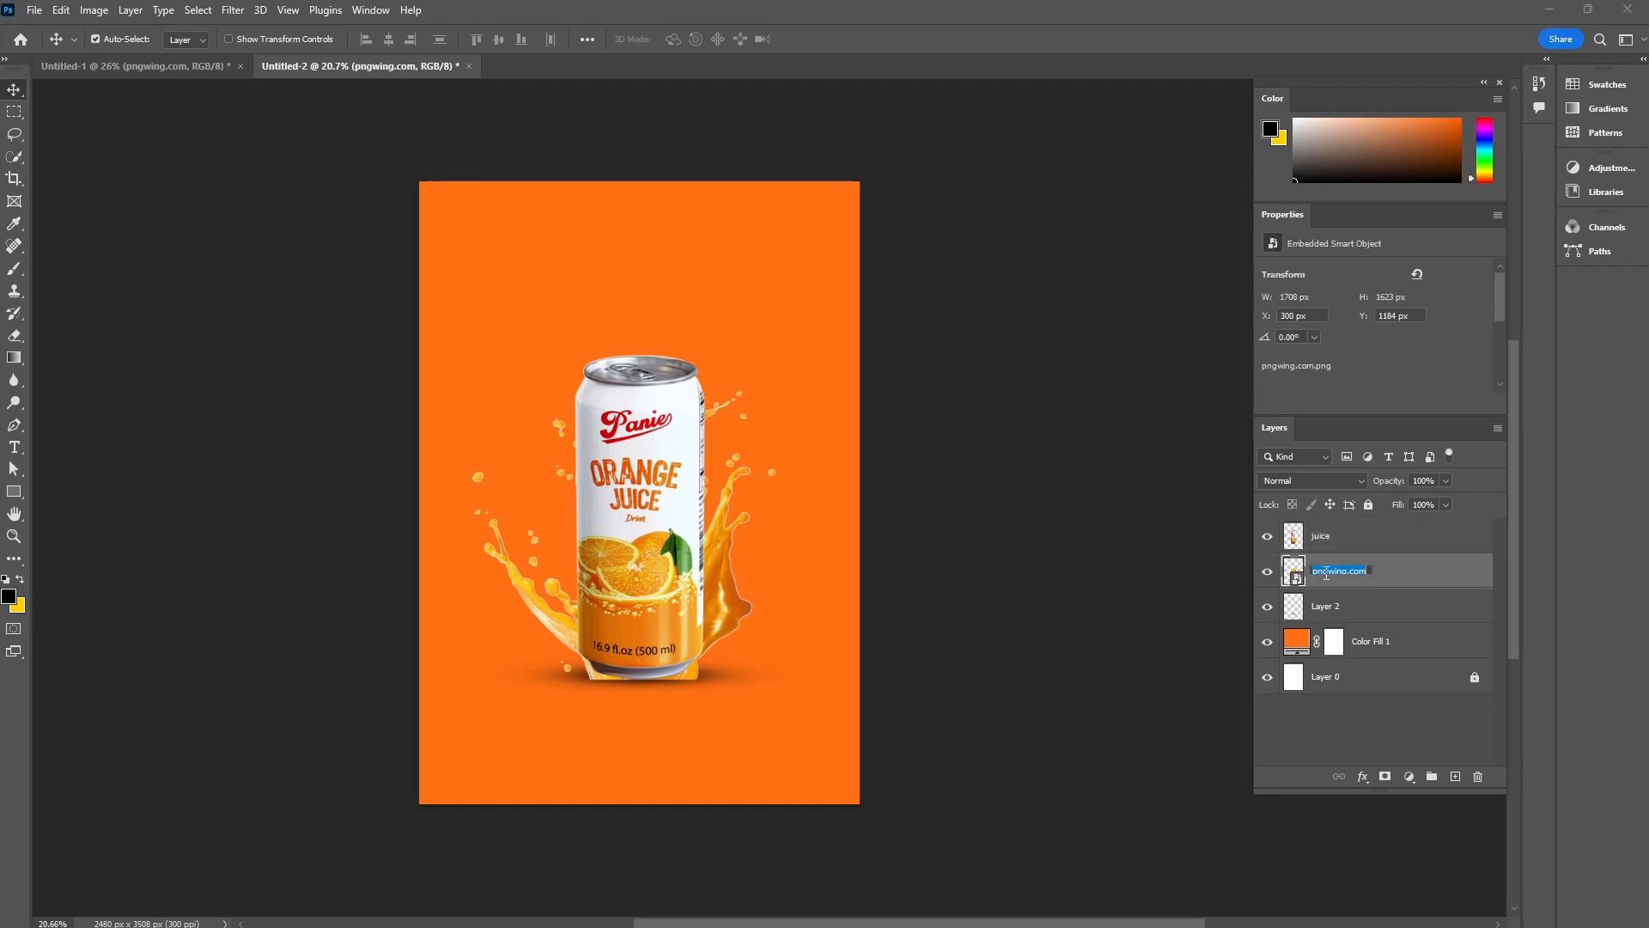
{"action": "type", "text": "splash"}
{"action": "key", "text": "Return"}
- Scale the splash layer up to about 48.43% and shift it slightly upward behind the can
{"action": "left_click", "coordinate": [1265, 573]}
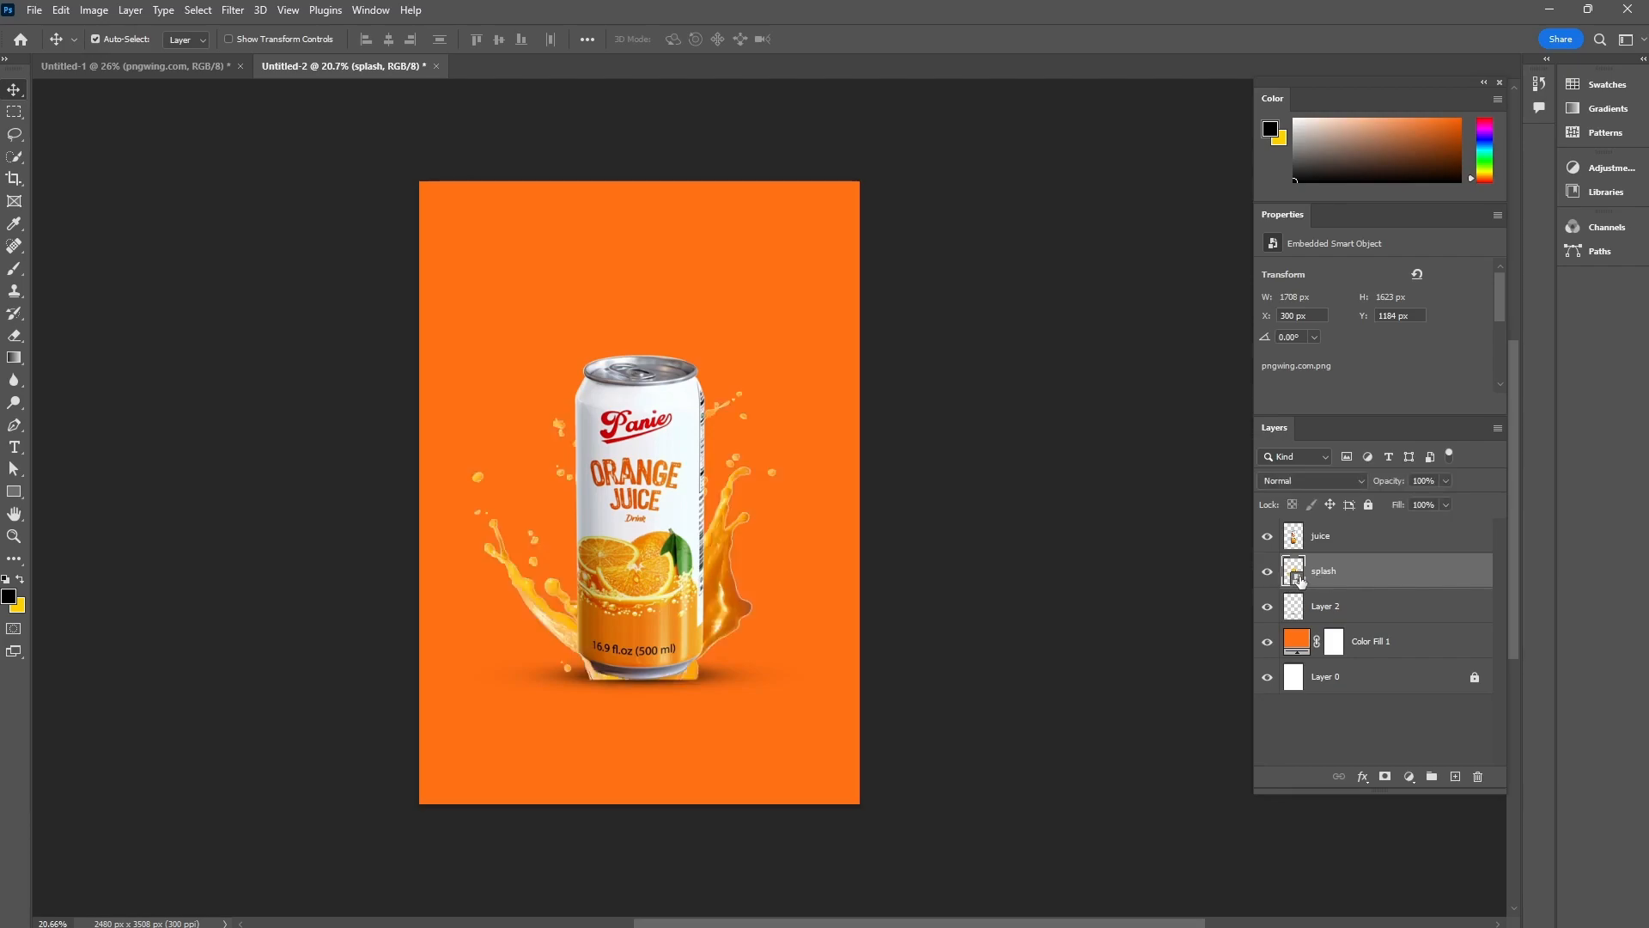
{"action": "key", "text": "ctrl+t"}
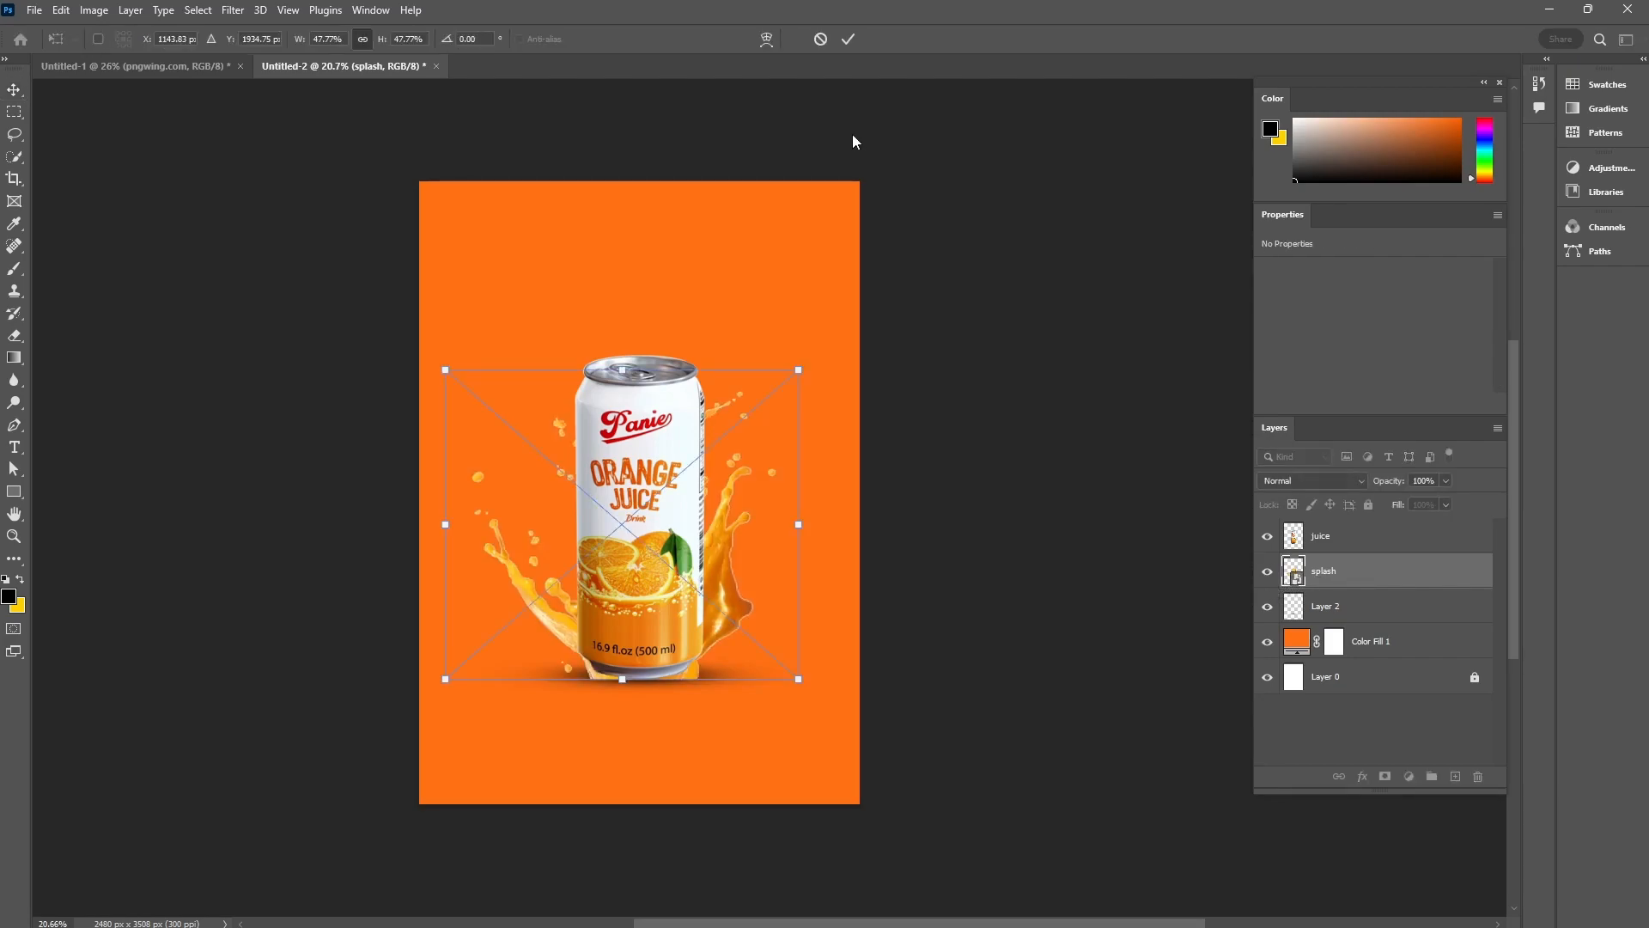
{"action": "left_click_drag", "start_coordinate": [620, 370], "coordinate": [633, 373]}
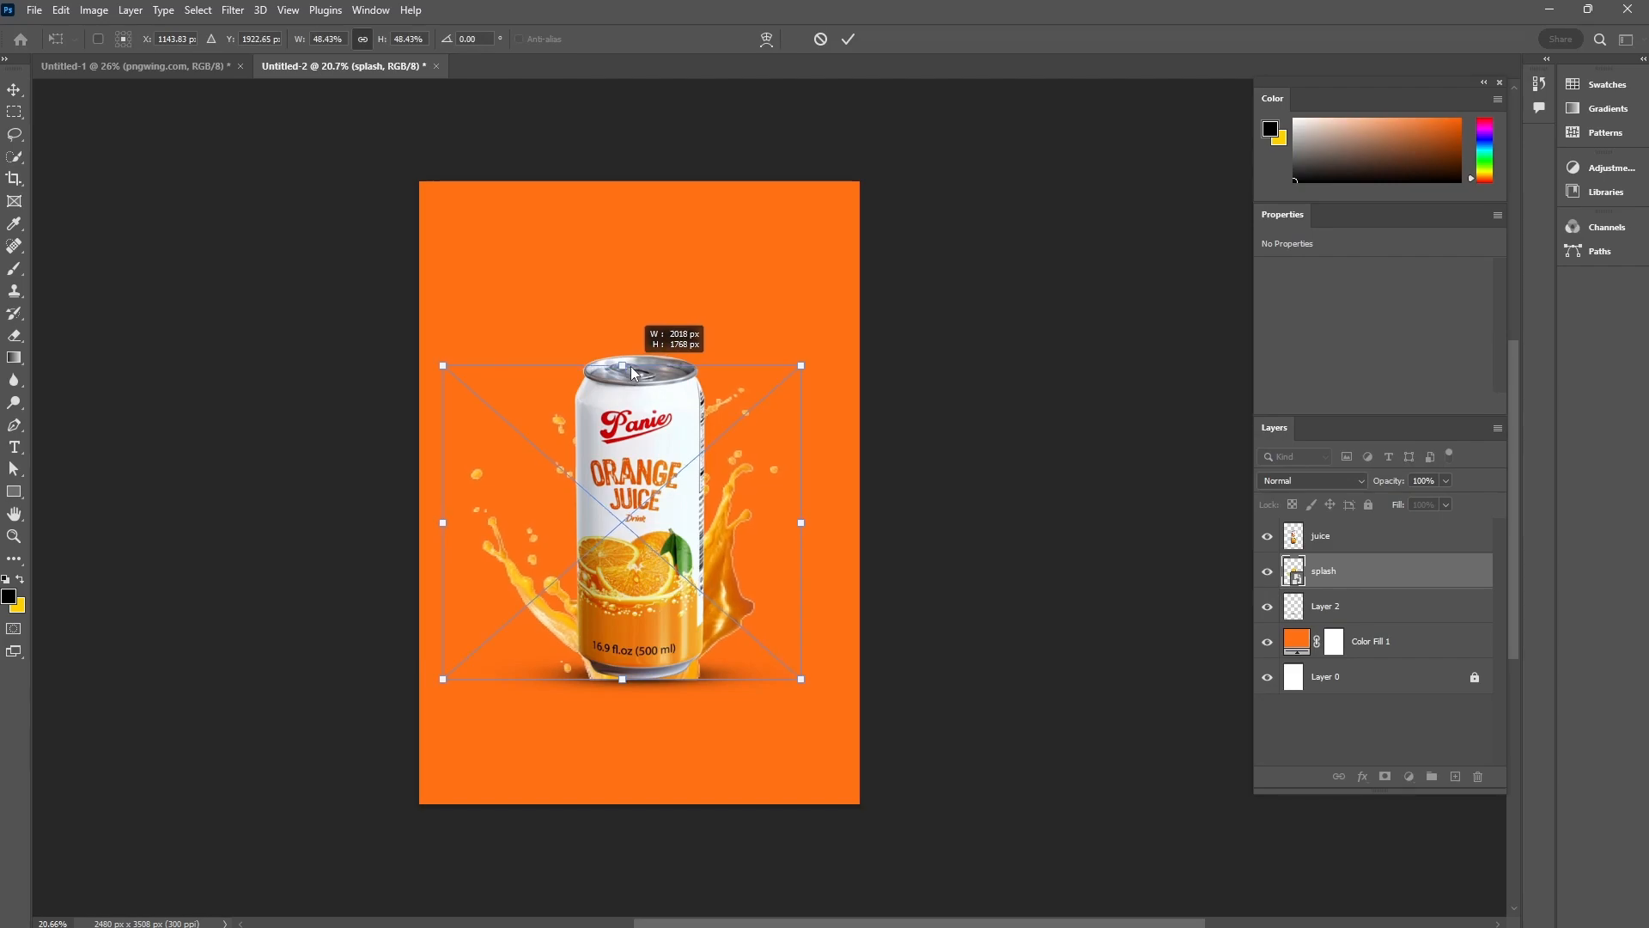
{"action": "left_click", "coordinate": [848, 39]}
{"action": "mouse_move", "coordinate": [735, 603]}
{"action": "left_mouse_down"}
{"action": "mouse_move", "coordinate": [728, 590]}
{"action": "mouse_move", "coordinate": [719, 627]}
{"action": "left_mouse_up"}
{"action": "scroll", "coordinate": [705, 666], "scroll_direction": "up", "scroll_amount": 5}
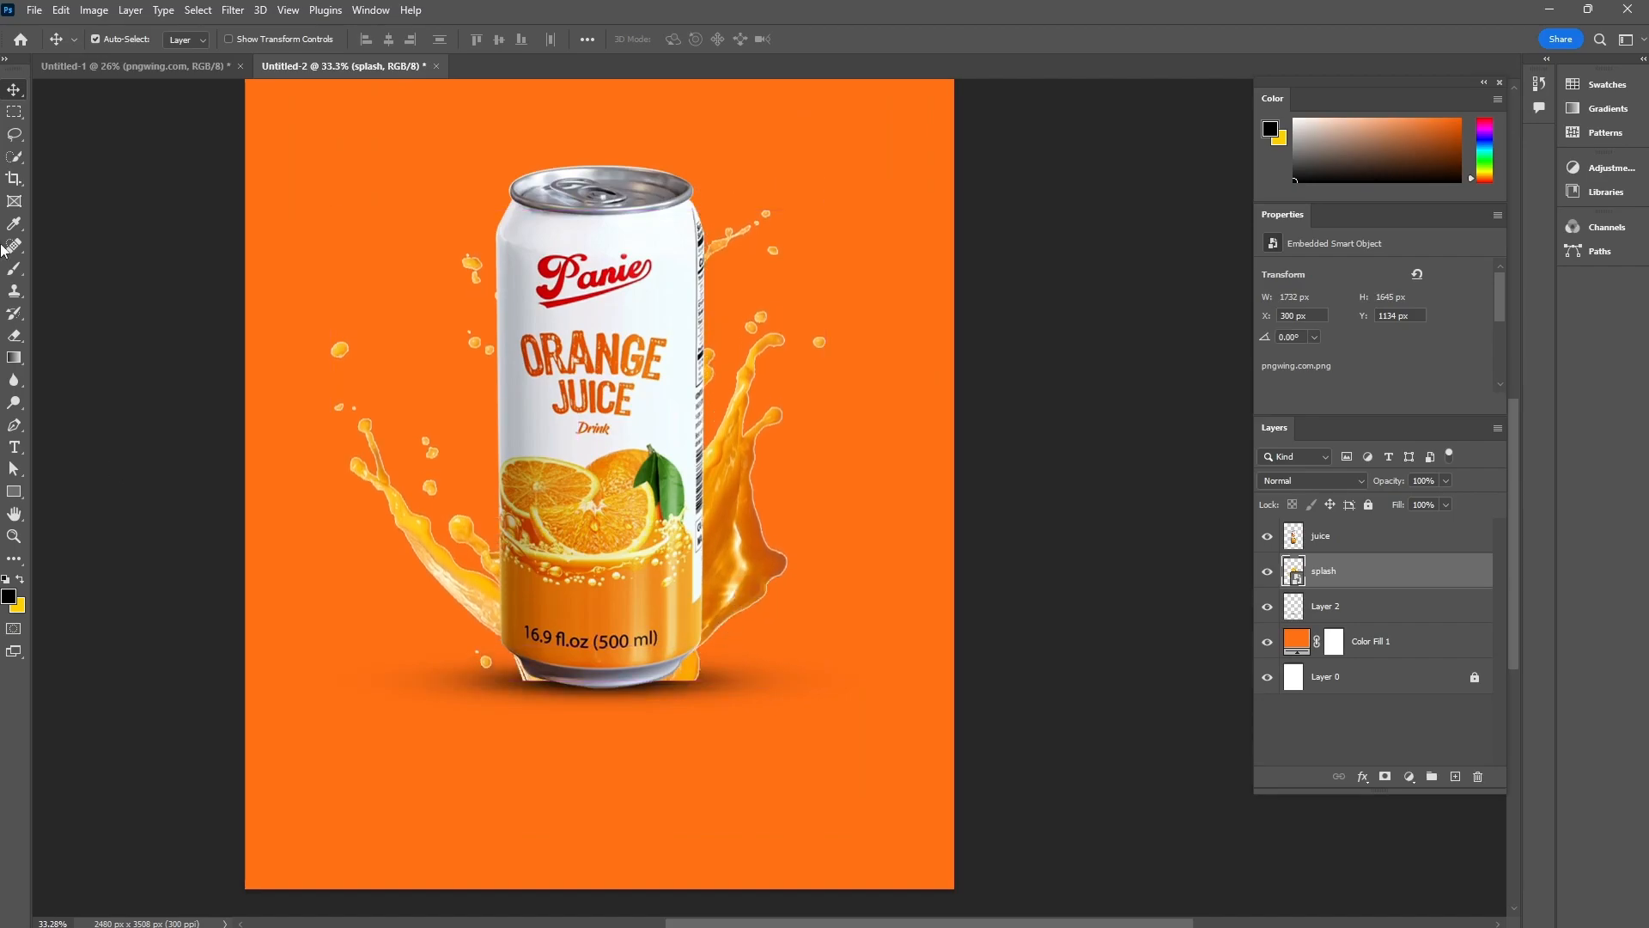
- Rasterize the splash layer and delete its lassoed area below the base of the can
{"action": "left_click", "coordinate": [1152, 482]}
{"action": "scroll", "coordinate": [1149, 539], "scroll_direction": "down", "scroll_amount": 2}
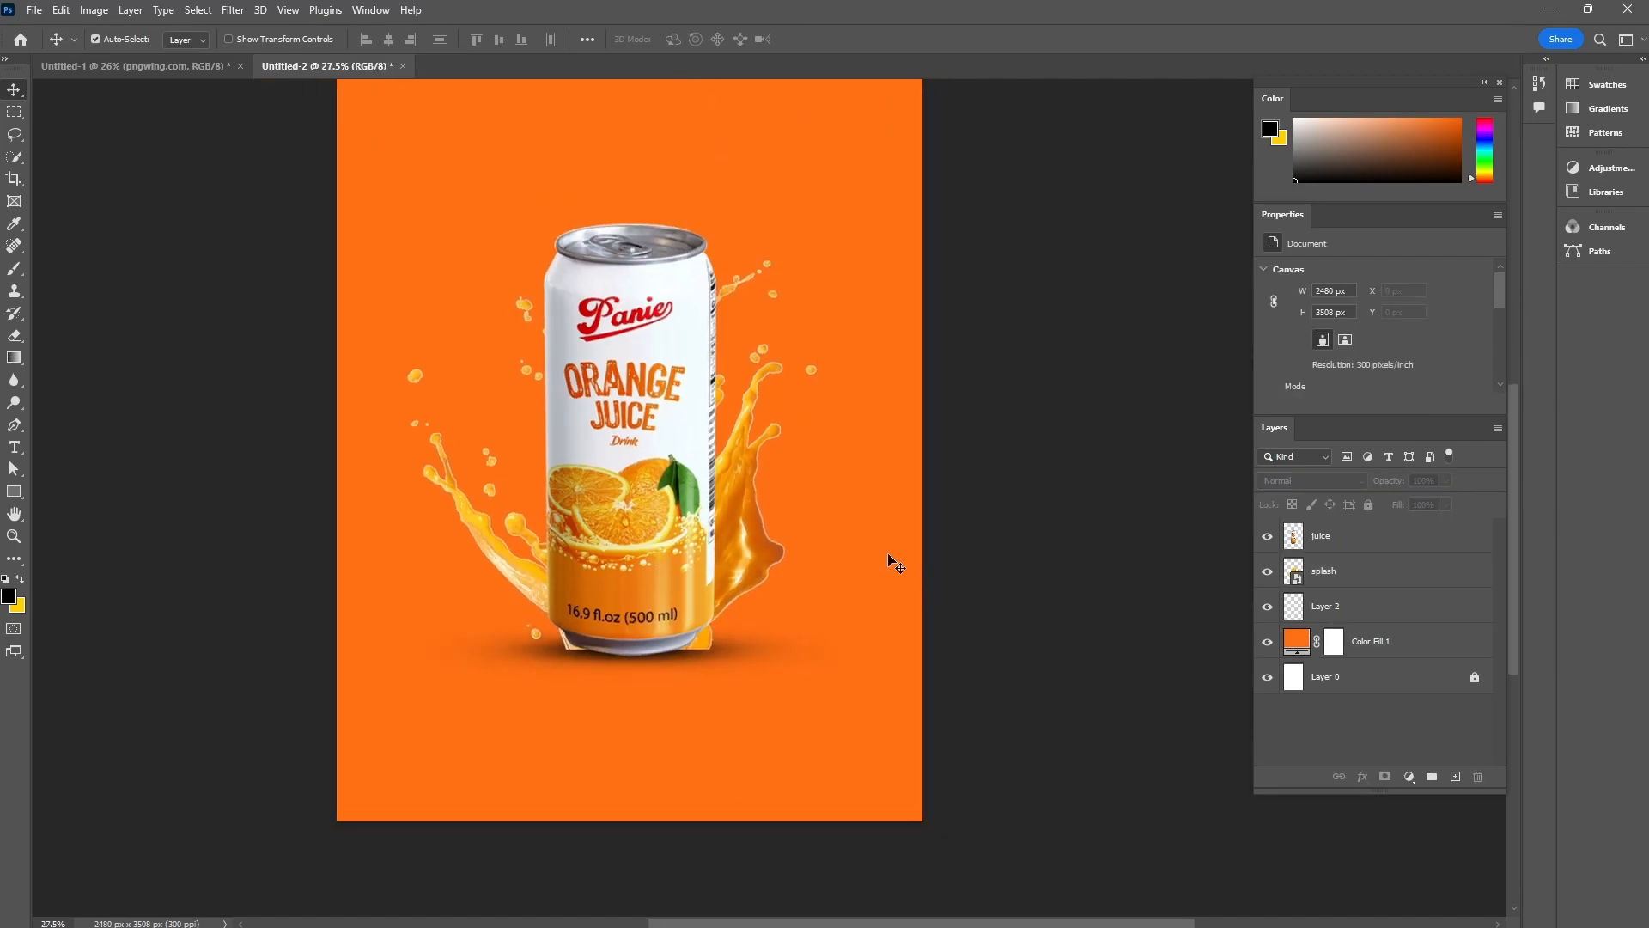
{"action": "left_click", "coordinate": [747, 565]}
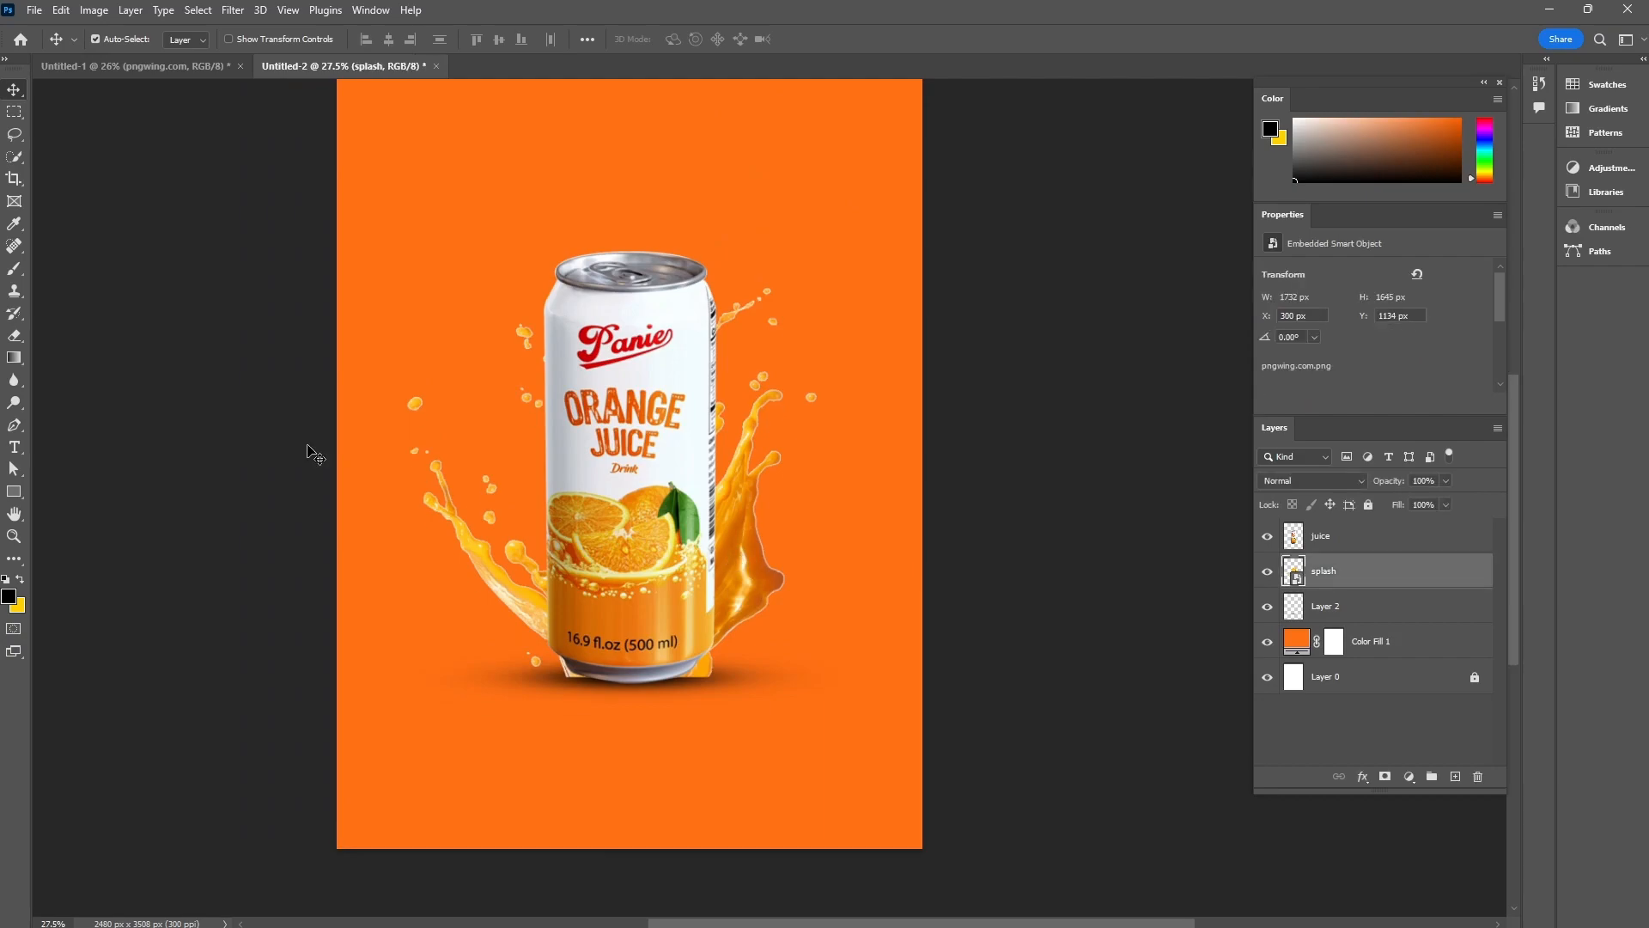
{"action": "left_click", "coordinate": [15, 134]}
{"action": "mouse_move", "coordinate": [513, 668]}
{"action": "left_mouse_down"}
{"action": "mouse_move", "coordinate": [600, 697]}
{"action": "mouse_move", "coordinate": [718, 678]}
{"action": "mouse_move", "coordinate": [743, 738]}
{"action": "mouse_move", "coordinate": [425, 778]}
{"action": "mouse_move", "coordinate": [468, 674]}
{"action": "left_mouse_up"}
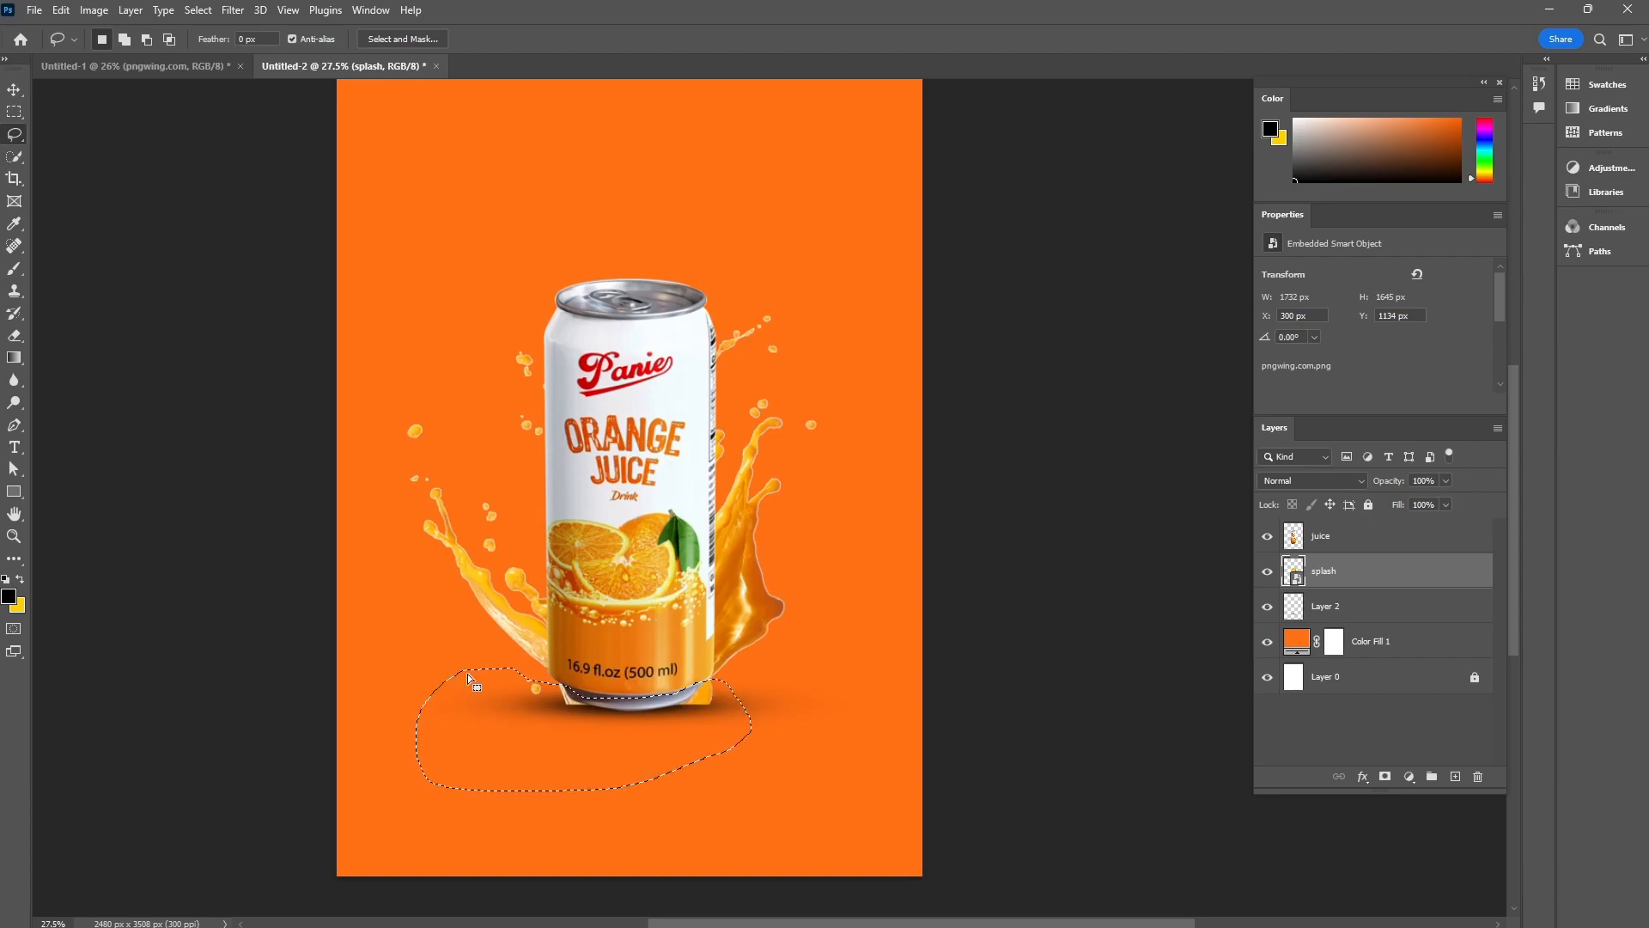
{"action": "right_click", "coordinate": [1347, 570]}
{"action": "left_click", "coordinate": [1387, 502]}
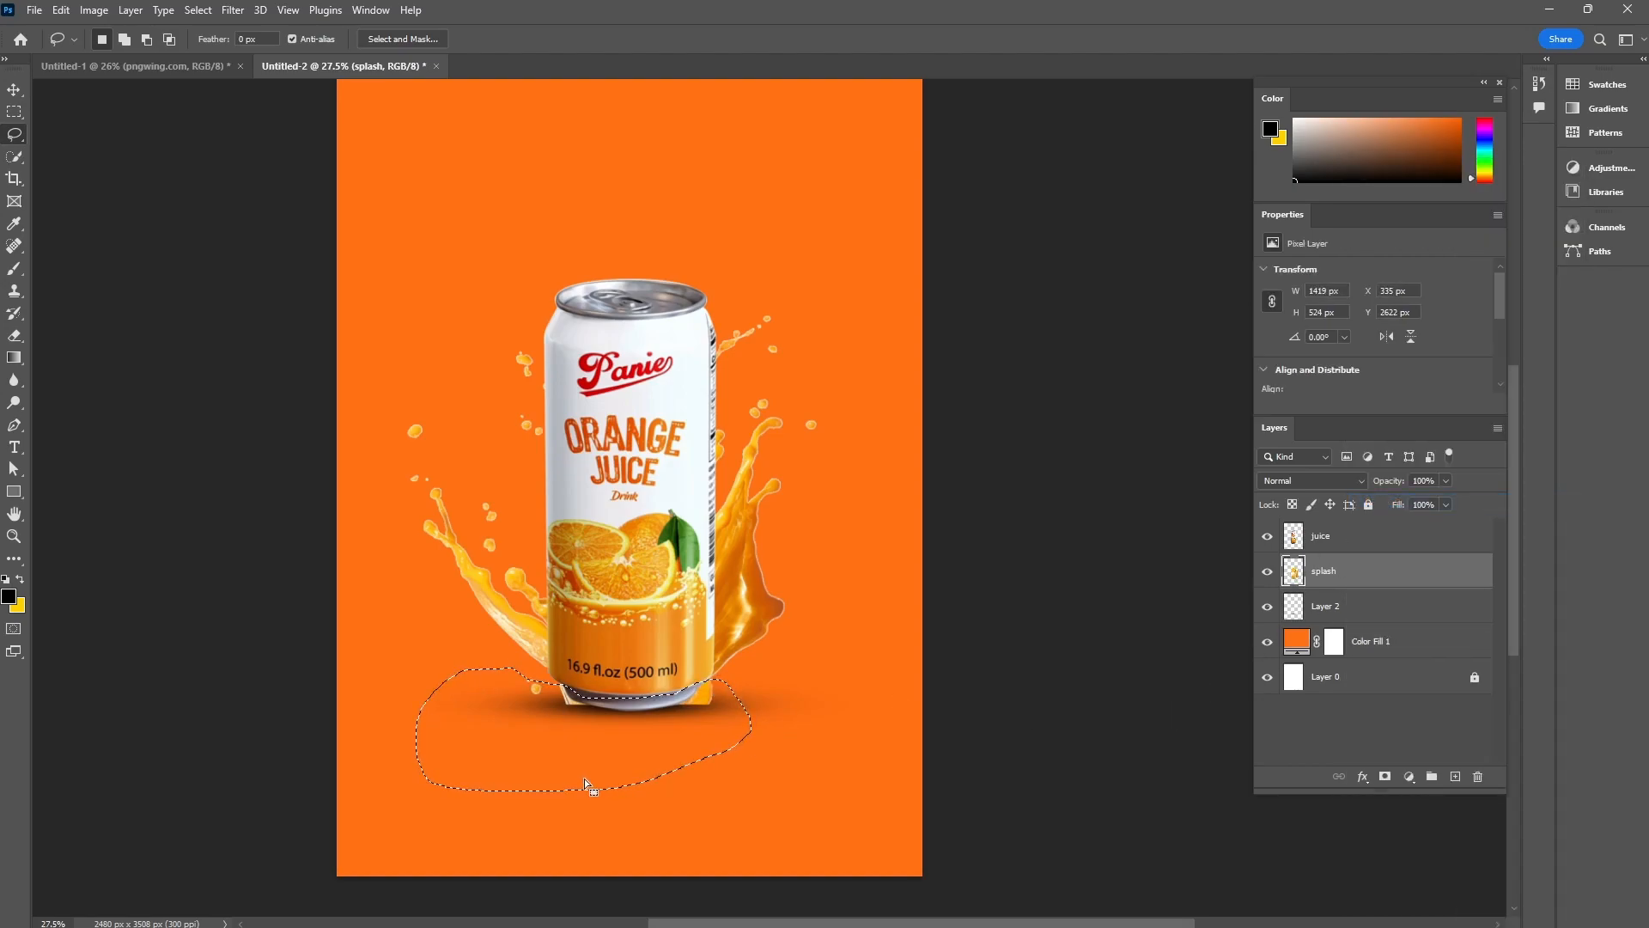
{"action": "key", "text": "Delete"}
{"action": "key", "text": "ctrl+d"}
- Remove the stray juice droplets on the can's left from the splash layer using lasso selections
{"action": "scroll", "coordinate": [624, 602], "scroll_direction": "up", "scroll_amount": 1}
{"action": "mouse_move", "coordinate": [424, 409]}
{"action": "left_mouse_down"}
{"action": "mouse_move", "coordinate": [383, 449]}
{"action": "mouse_move", "coordinate": [405, 502]}
{"action": "mouse_move", "coordinate": [436, 486]}
{"action": "left_mouse_up"}
{"action": "key", "text": "ctrl+d"}
{"action": "key", "text": "Delete"}
{"action": "key", "text": "ctrl+d"}
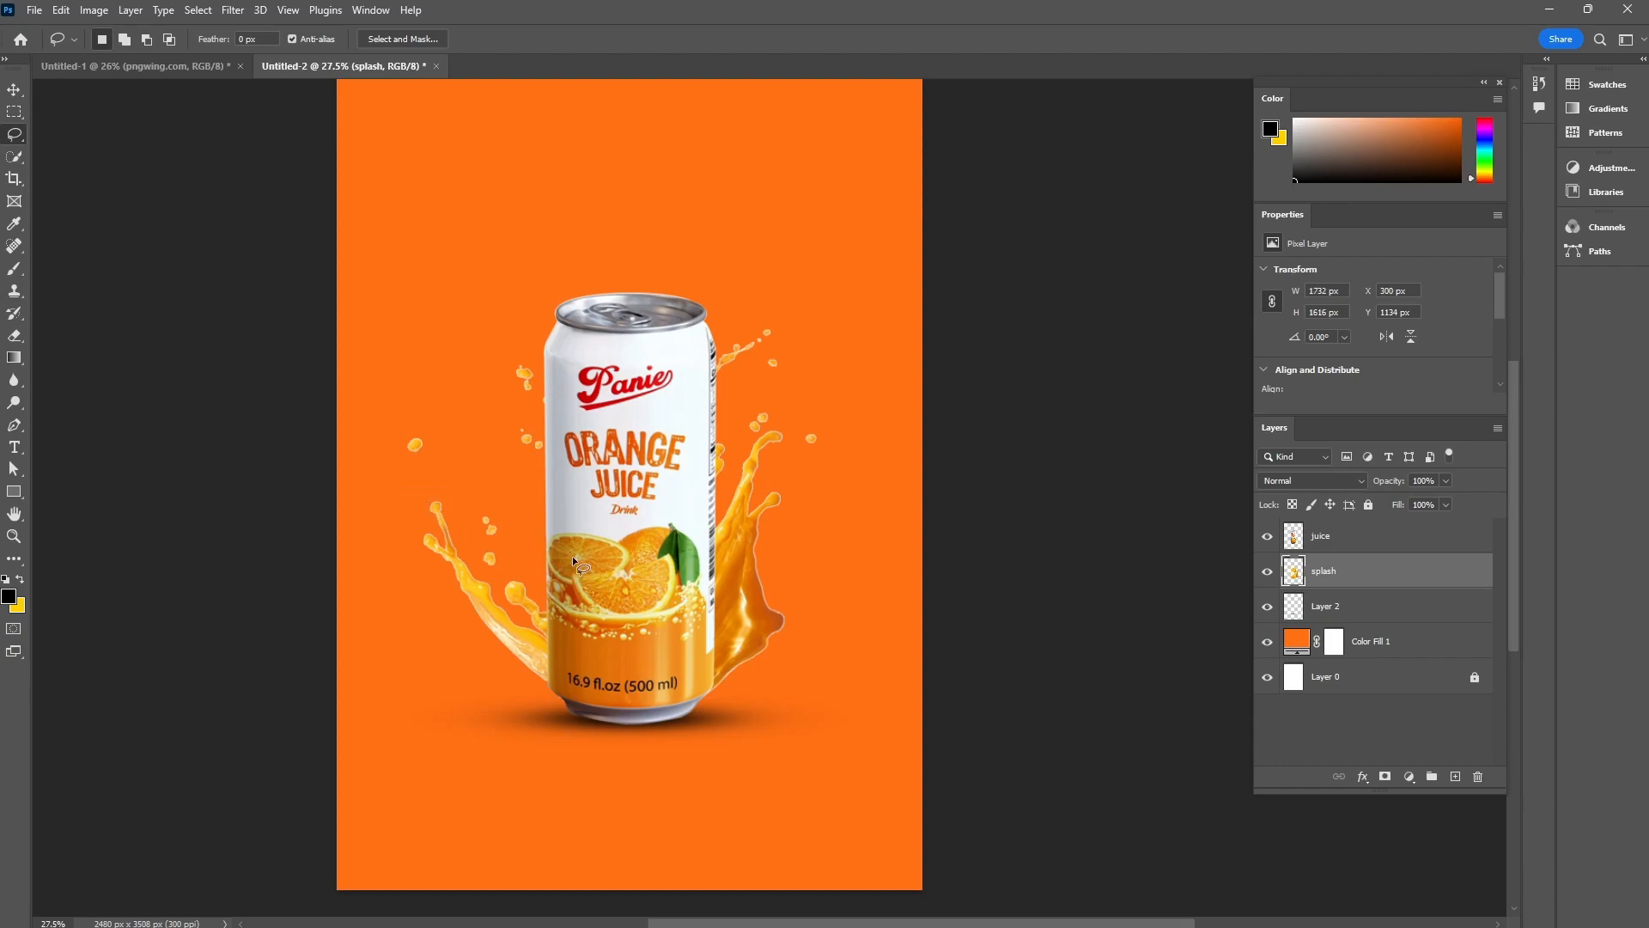
{"action": "mouse_move", "coordinate": [421, 427]}
{"action": "left_mouse_down"}
{"action": "mouse_move", "coordinate": [397, 448]}
{"action": "mouse_move", "coordinate": [424, 419]}
{"action": "left_mouse_up"}
{"action": "key", "text": "ctrl+d"}
{"action": "mouse_move", "coordinate": [541, 353]}
{"action": "left_mouse_down"}
{"action": "mouse_move", "coordinate": [519, 354]}
{"action": "mouse_move", "coordinate": [503, 451]}
{"action": "mouse_move", "coordinate": [592, 359]}
{"action": "mouse_move", "coordinate": [553, 373]}
{"action": "left_mouse_up"}
{"action": "key", "text": "Delete"}
{"action": "key", "text": "ctrl+d"}
- Delete the thin streak of droplets beside the can's upper right edge from the splash layer
{"action": "mouse_move", "coordinate": [722, 334]}
{"action": "left_mouse_down"}
{"action": "mouse_move", "coordinate": [688, 381]}
{"action": "mouse_move", "coordinate": [694, 456]}
{"action": "mouse_move", "coordinate": [726, 470]}
{"action": "left_mouse_up"}
{"action": "left_click_drag", "start_coordinate": [803, 347], "coordinate": [777, 308]}
{"action": "key", "text": "ctrl+0"}
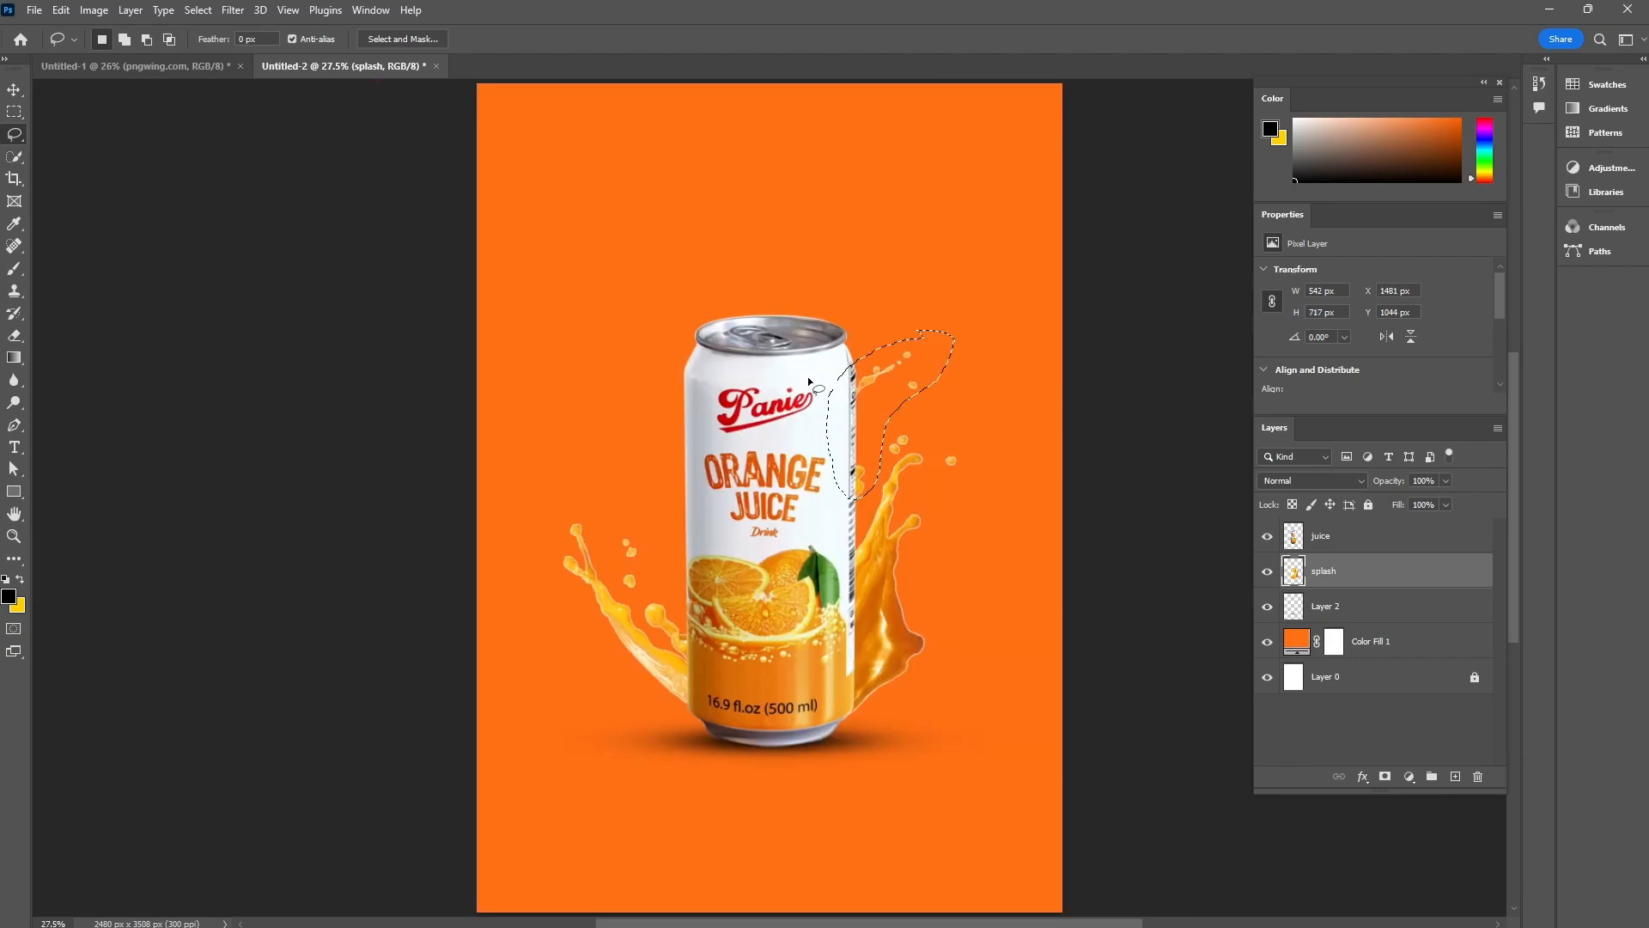
{"action": "key", "text": "Delete"}
{"action": "key", "text": "ctrl+d"}
{"action": "left_click_drag", "start_coordinate": [722, 556], "coordinate": [673, 547]}
{"action": "key", "text": "v"}
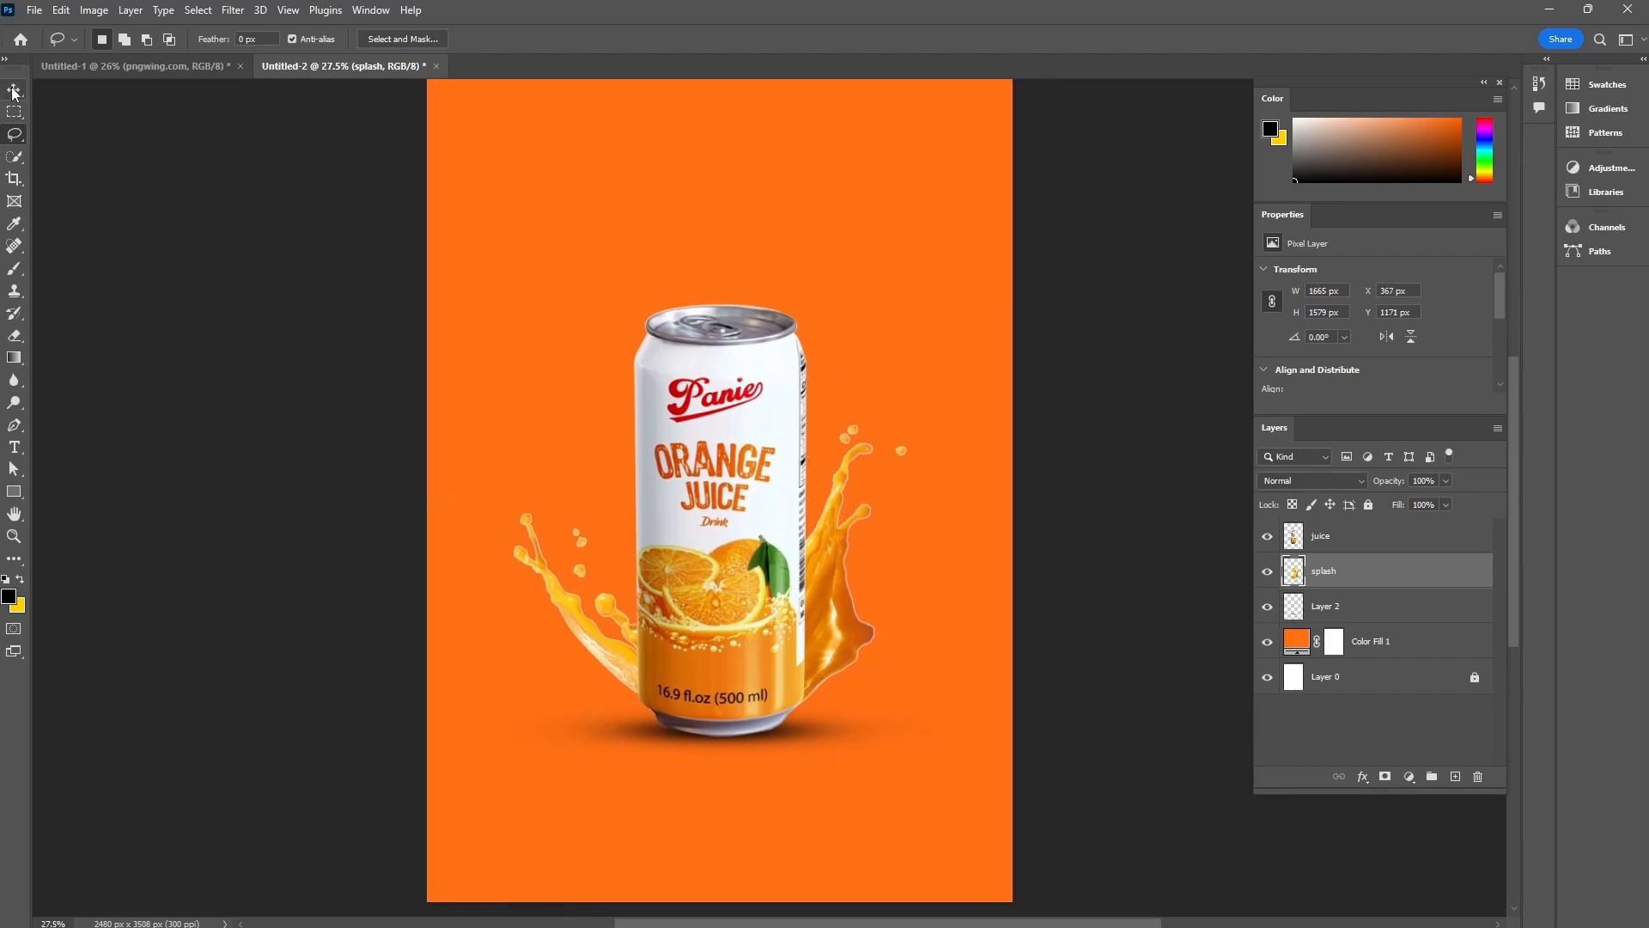
- Darken the splash layer with Levels, setting the input black point to 20
{"action": "key", "text": "ctrl+l"}
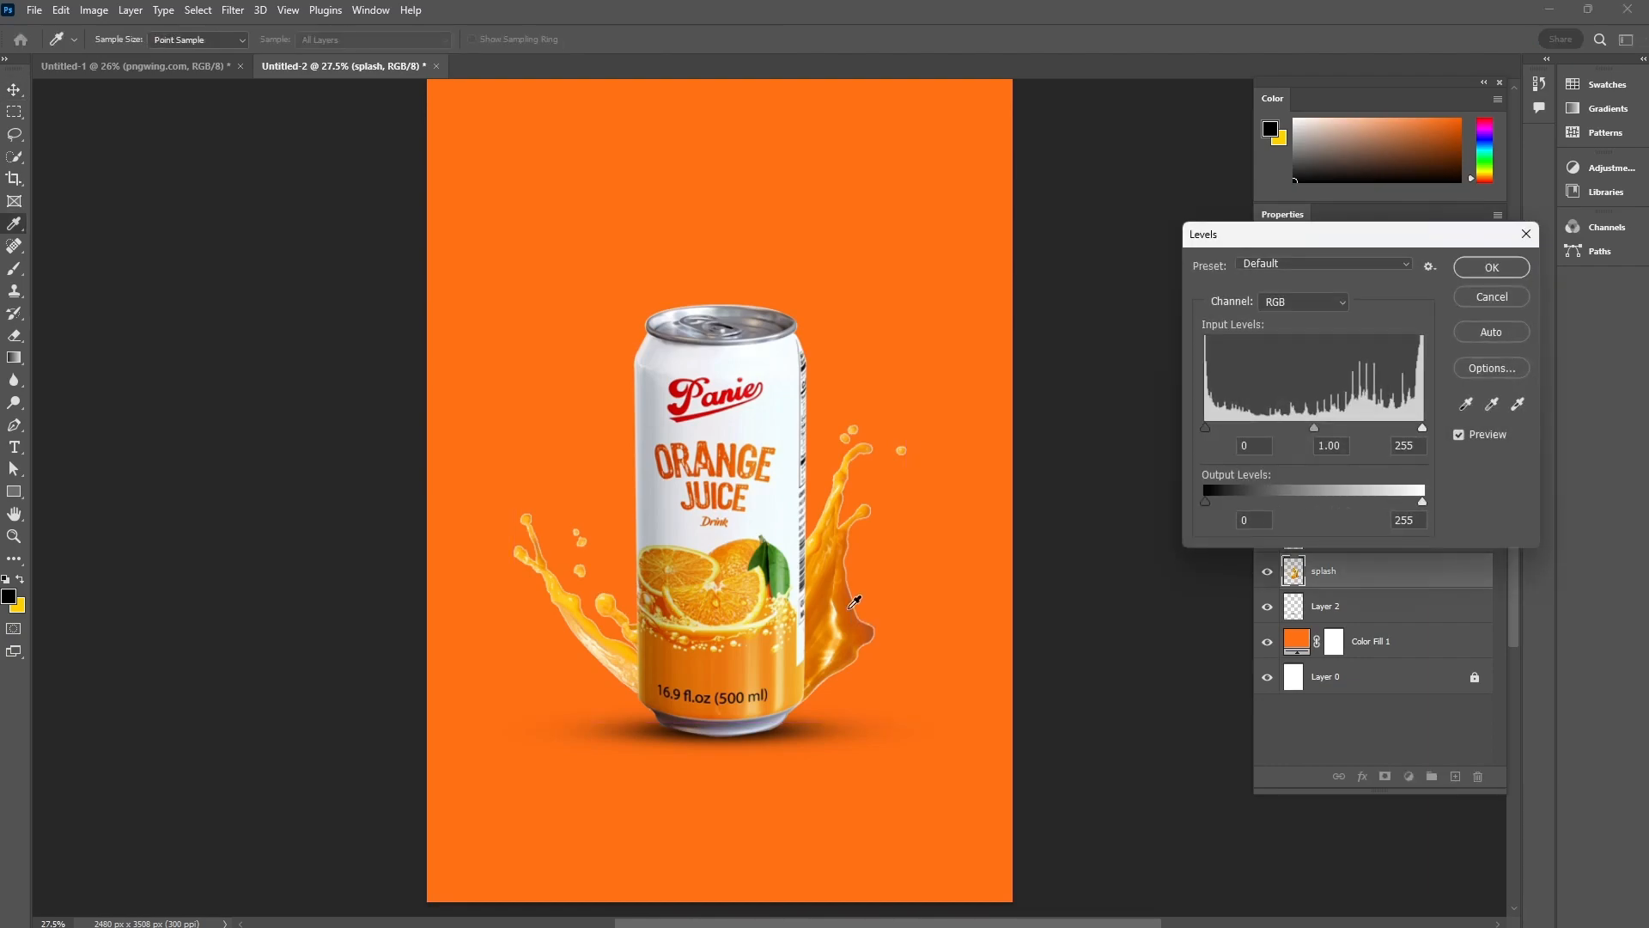
{"action": "left_click_drag", "start_coordinate": [1204, 427], "coordinate": [1223, 481]}
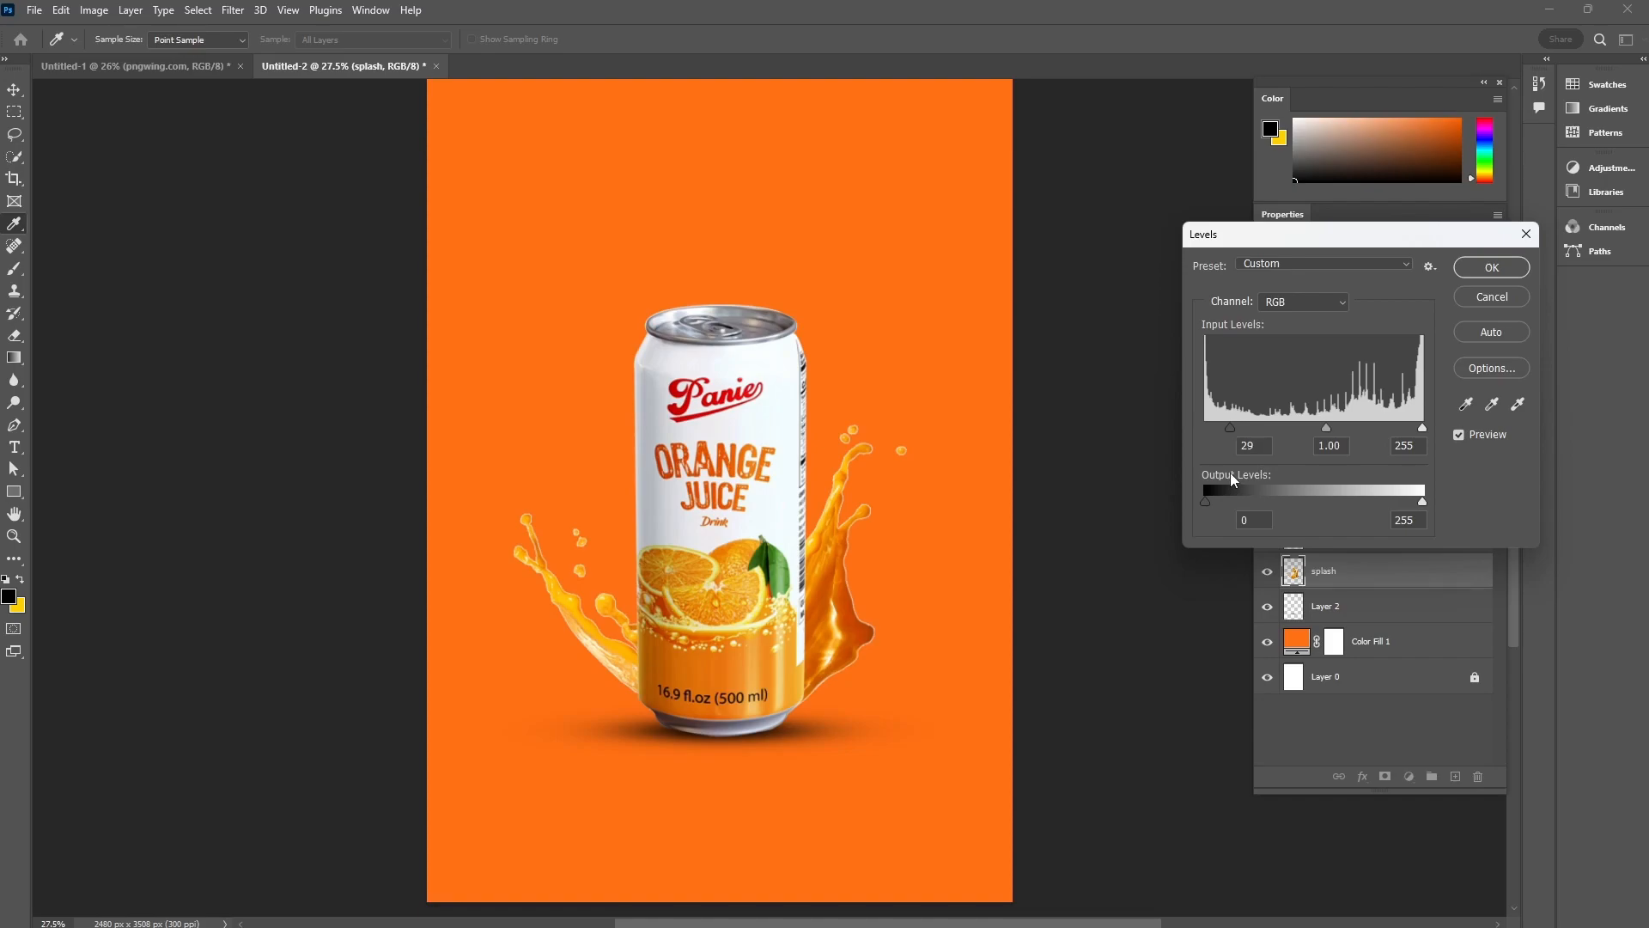
{"action": "key", "text": "Up"}
{"action": "left_click_drag", "start_coordinate": [1227, 426], "coordinate": [1197, 445]}
{"action": "type", "text": "20"}
{"action": "left_click", "coordinate": [1465, 269]}
{"action": "key", "text": "v"}
{"action": "key", "text": "ctrl+minus"}
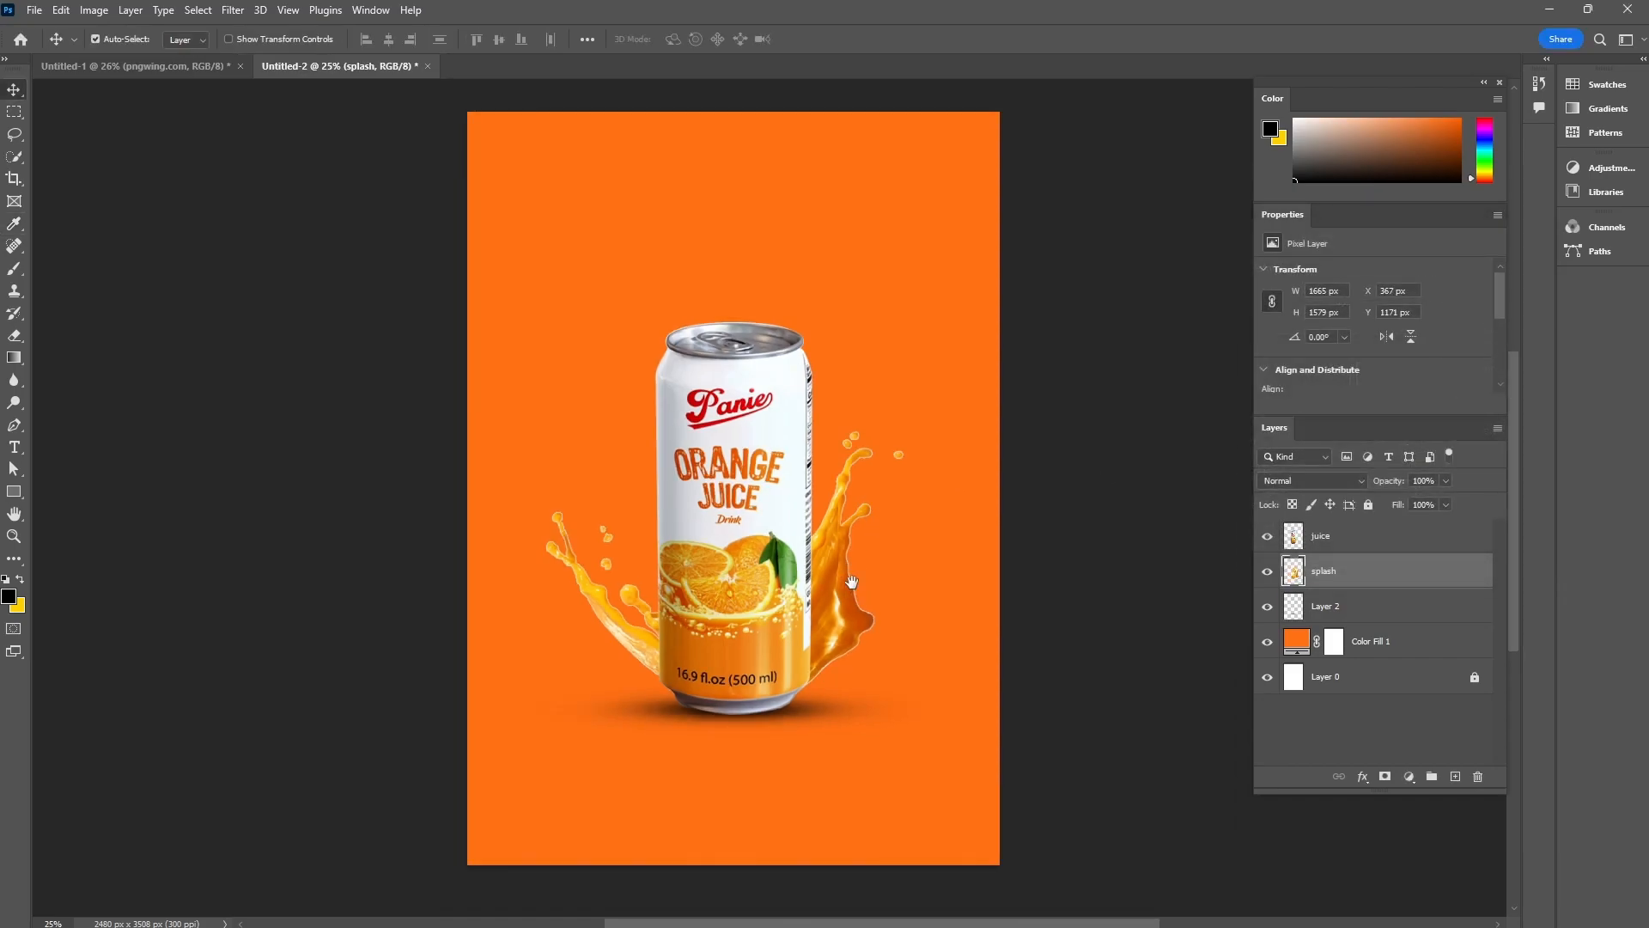
- Bring the leafy cluster of cut oranges from Untitled-1 into Untitled-2 and layer it beneath the splash
{"action": "left_click", "coordinate": [119, 69]}
{"action": "scroll", "coordinate": [528, 570], "scroll_direction": "down", "scroll_amount": 3}
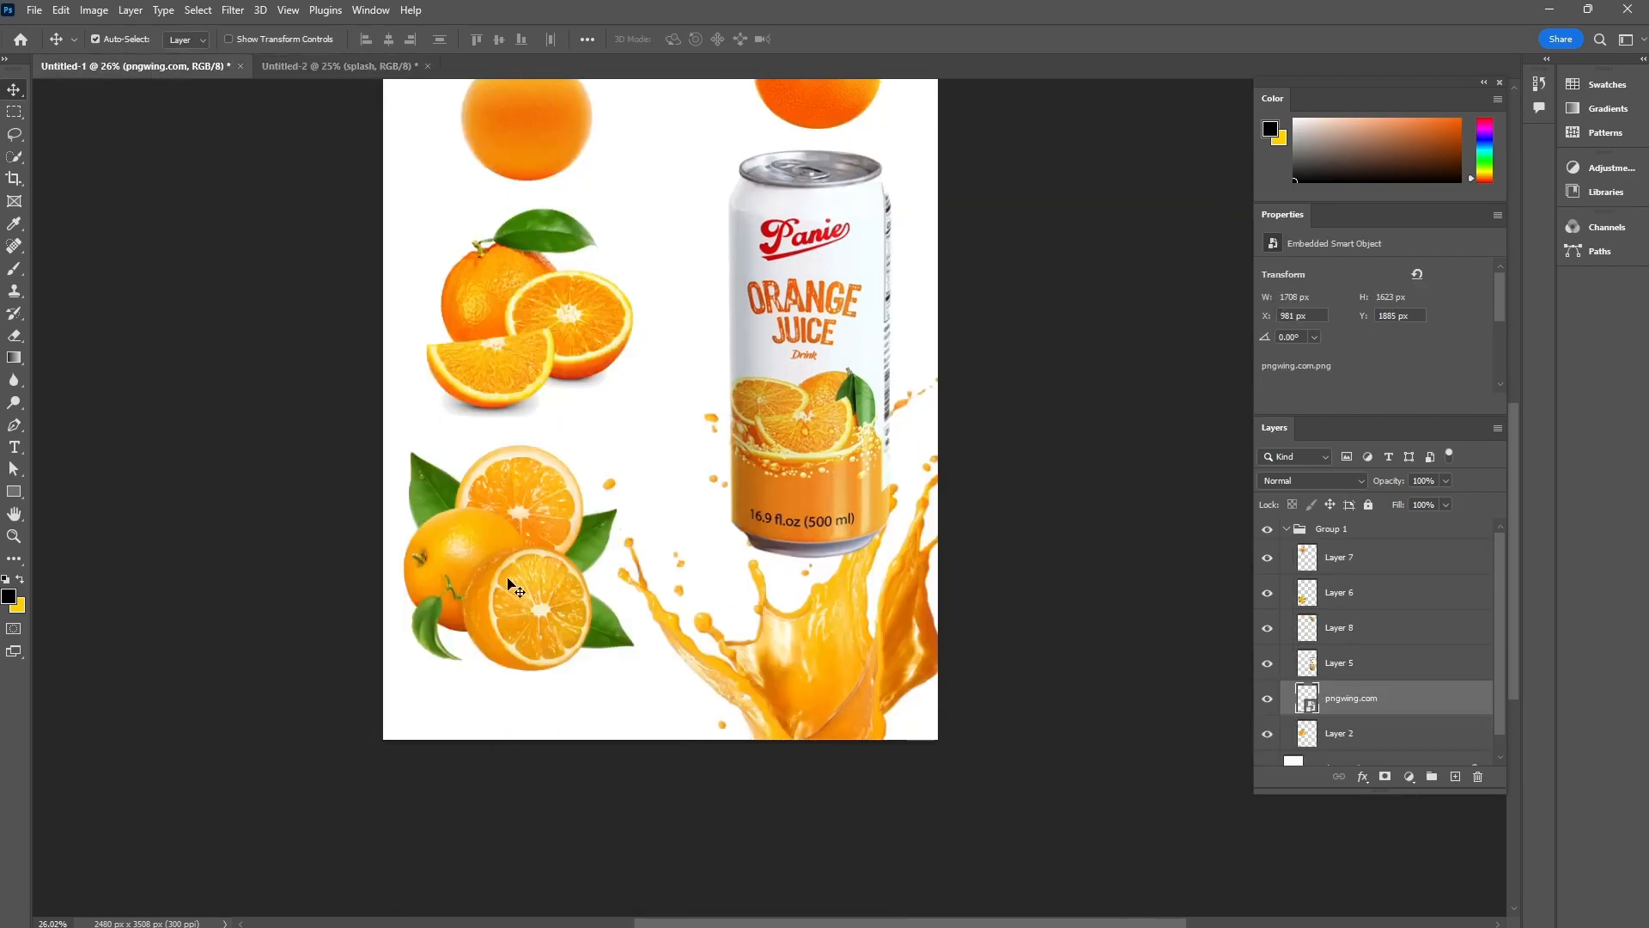
{"action": "scroll", "coordinate": [526, 568], "scroll_direction": "up", "scroll_amount": 1}
{"action": "left_click_drag", "start_coordinate": [515, 600], "coordinate": [749, 514]}
{"action": "key", "text": "ctrl+t"}
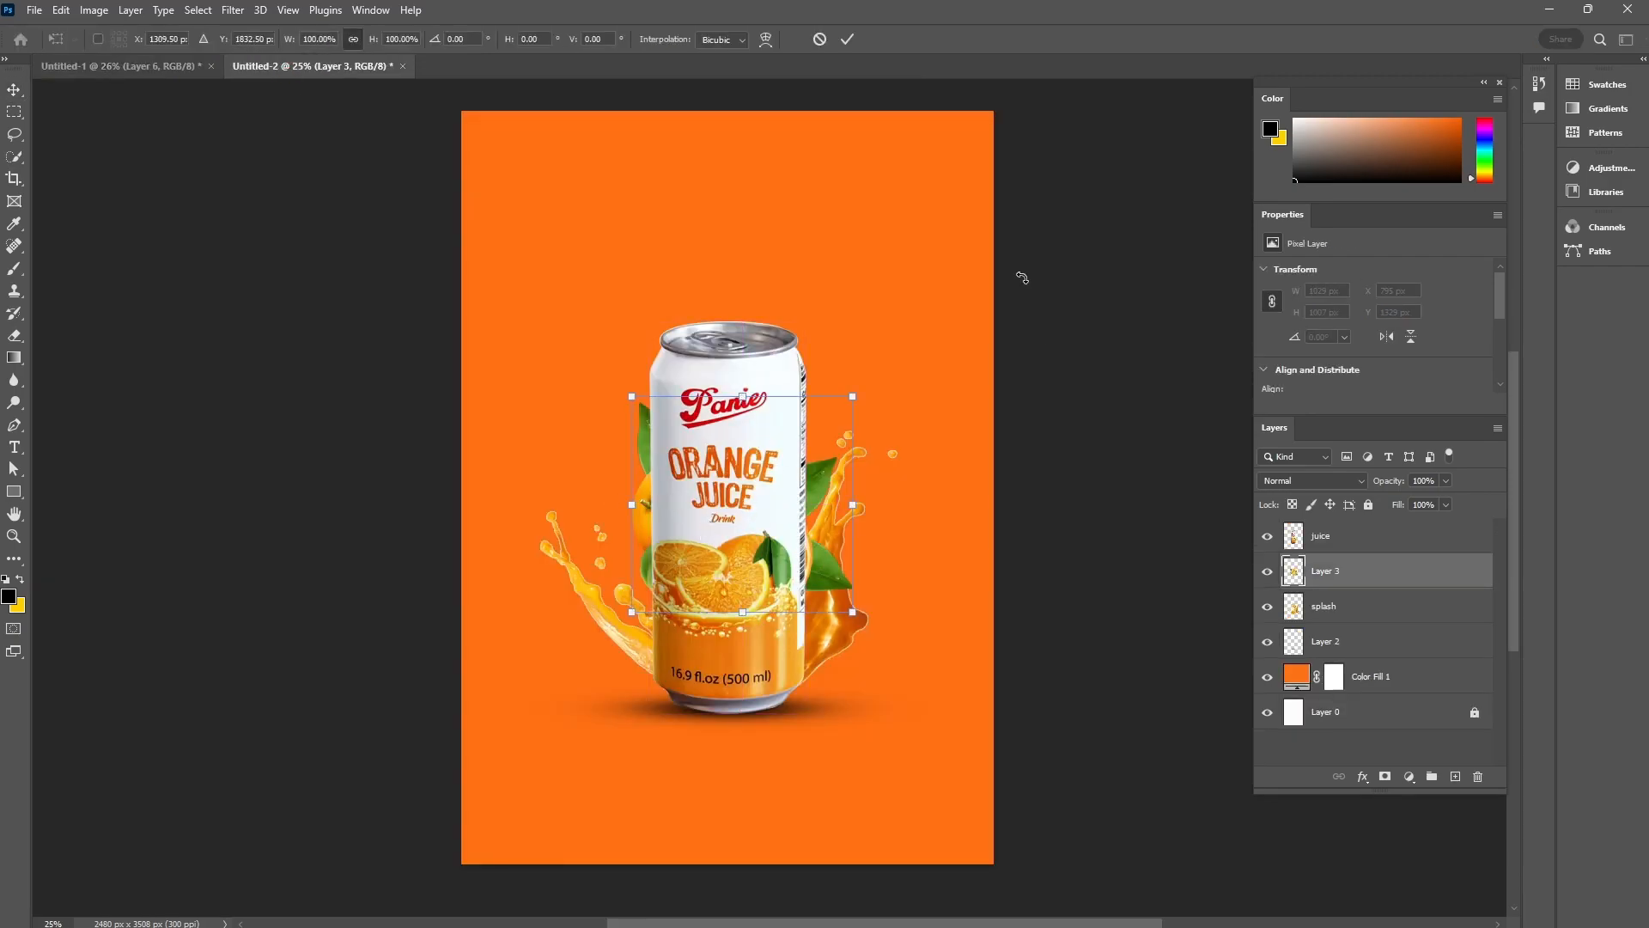
{"action": "left_click", "coordinate": [846, 39]}
{"action": "left_click_drag", "start_coordinate": [1299, 577], "coordinate": [1293, 618]}
- Move the orange cluster down and slightly left so it peeks out behind the can's lower half
{"action": "key", "text": "shift+Down"}
{"action": "key", "text": "shift+Down"}
{"action": "key", "text": "shift+Down"}
{"action": "key", "text": "shift+Down"}
{"action": "key", "text": "shift+Down"}
{"action": "key", "text": "shift+Down"}
{"action": "key", "text": "shift+Down"}
{"action": "key", "text": "shift+Down"}
{"action": "key", "text": "shift+Down"}
{"action": "key", "text": "shift+Down"}
{"action": "key", "text": "shift+Down"}
{"action": "key", "text": "shift+Down"}
{"action": "key", "text": "shift+Down"}
{"action": "key", "text": "shift+Down"}
{"action": "key", "text": "shift+Down"}
{"action": "key", "text": "shift+Down"}
{"action": "key", "text": "shift+Down"}
{"action": "key", "text": "shift+Down"}
{"action": "key", "text": "shift+Down"}
{"action": "key", "text": "shift+Down"}
{"action": "key", "text": "shift+Down"}
{"action": "key", "text": "shift+Down"}
{"action": "key", "text": "shift+Down"}
{"action": "key", "text": "shift+Down"}
{"action": "key", "text": "shift+Down"}
{"action": "key", "text": "shift+Down"}
{"action": "key", "text": "shift+Down"}
{"action": "key", "text": "shift+Down"}
{"action": "key", "text": "shift+Down"}
{"action": "key", "text": "shift+Down"}
{"action": "key", "text": "shift+Down"}
{"action": "key", "text": "shift+Down"}
{"action": "key", "text": "shift+Down"}
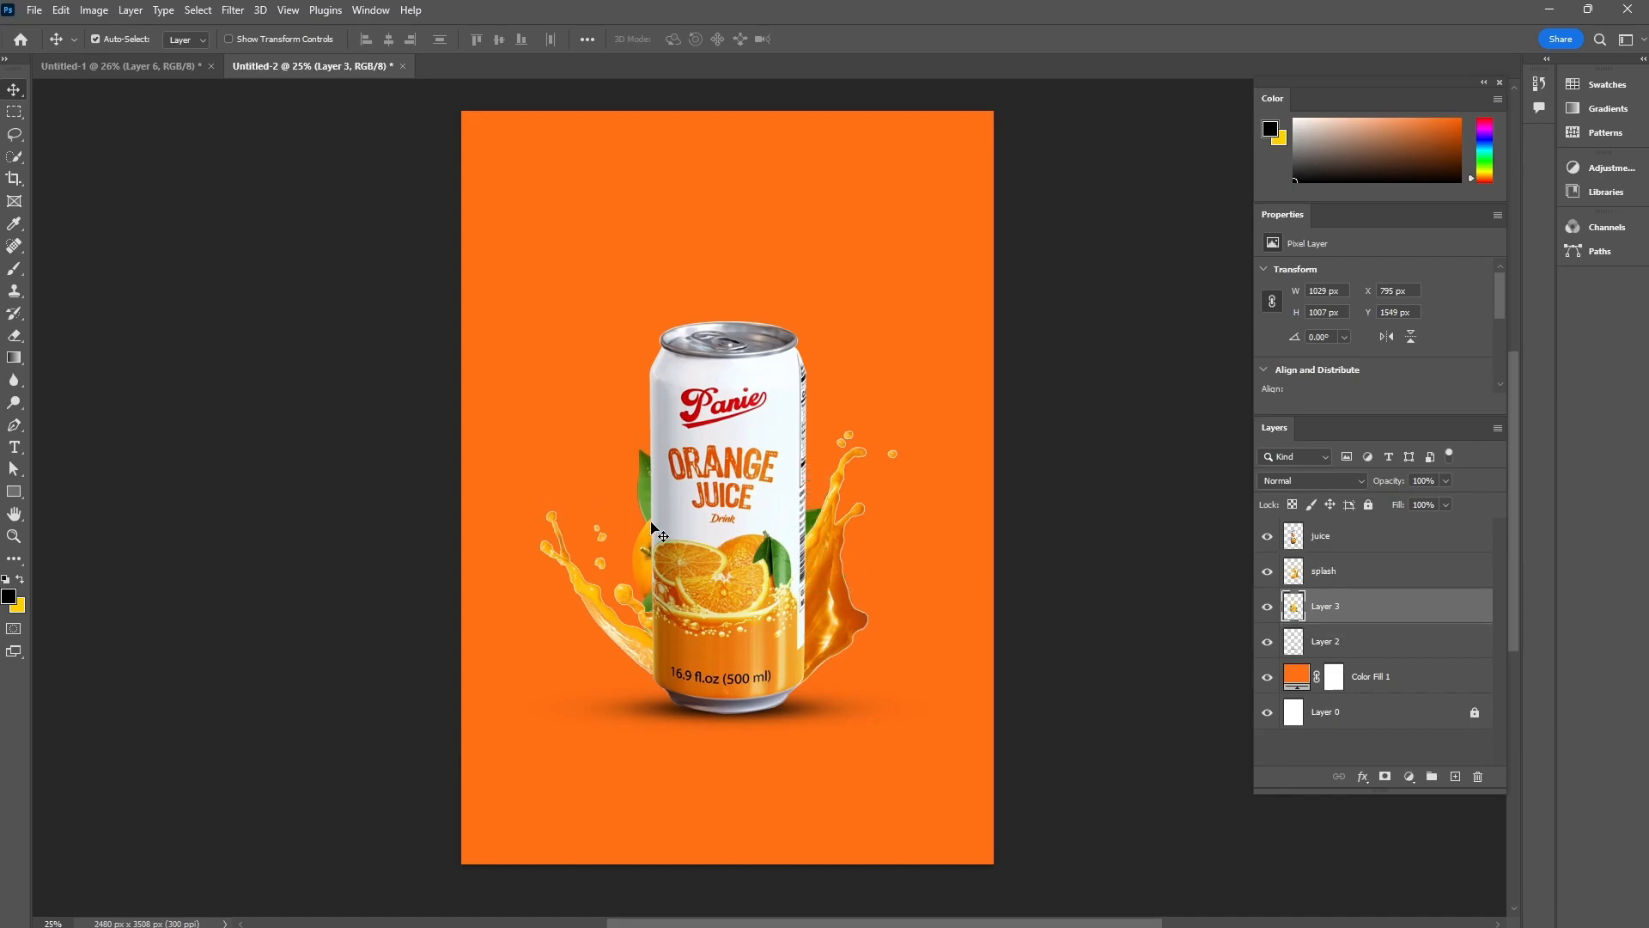
{"action": "key", "text": "shift+Down"}
{"action": "key", "text": "shift+Down"}
{"action": "key", "text": "shift+Down"}
{"action": "key", "text": "shift+Down"}
{"action": "key", "text": "shift+Down"}
{"action": "key", "text": "shift+Down"}
{"action": "key", "text": "shift+Down"}
{"action": "key", "text": "shift+Down"}
{"action": "key", "text": "shift+Down"}
{"action": "key", "text": "shift+Left"}
{"action": "key", "text": "shift+Left"}
{"action": "key", "text": "shift+Left"}
{"action": "key", "text": "Left"}
{"action": "key", "text": "Left"}
{"action": "key", "text": "Left"}
{"action": "key", "text": "Left"}
{"action": "key", "text": "Left"}
{"action": "key", "text": "Left"}
{"action": "key", "text": "ctrl+t"}
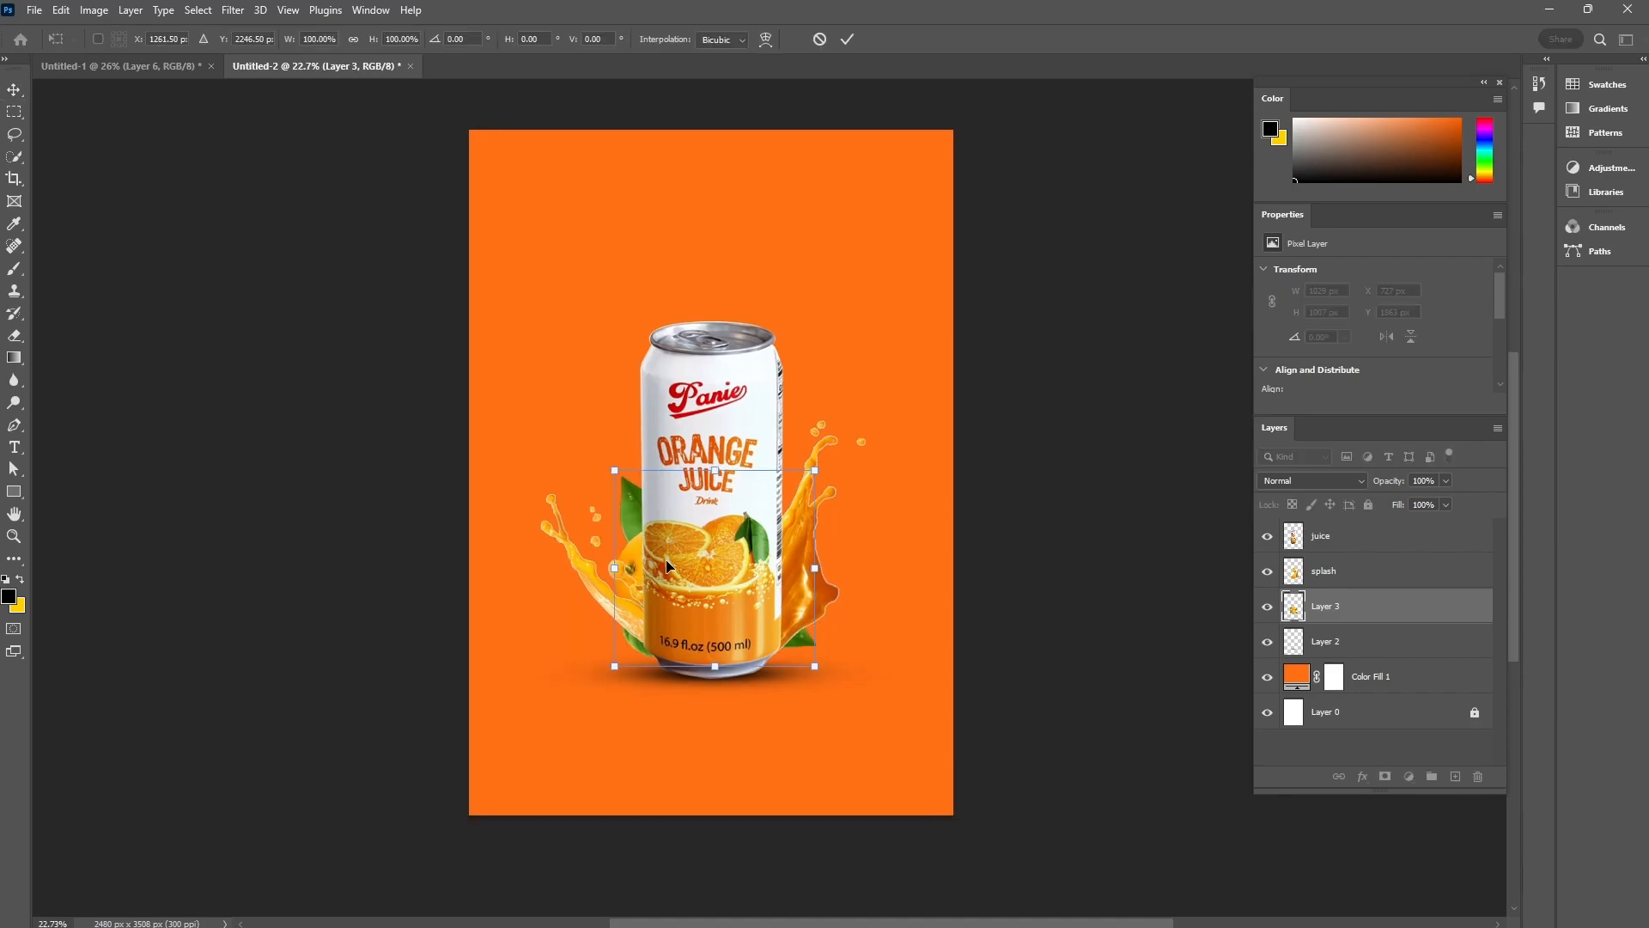
{"action": "key", "text": "shift+Down"}
{"action": "key", "text": "Return"}
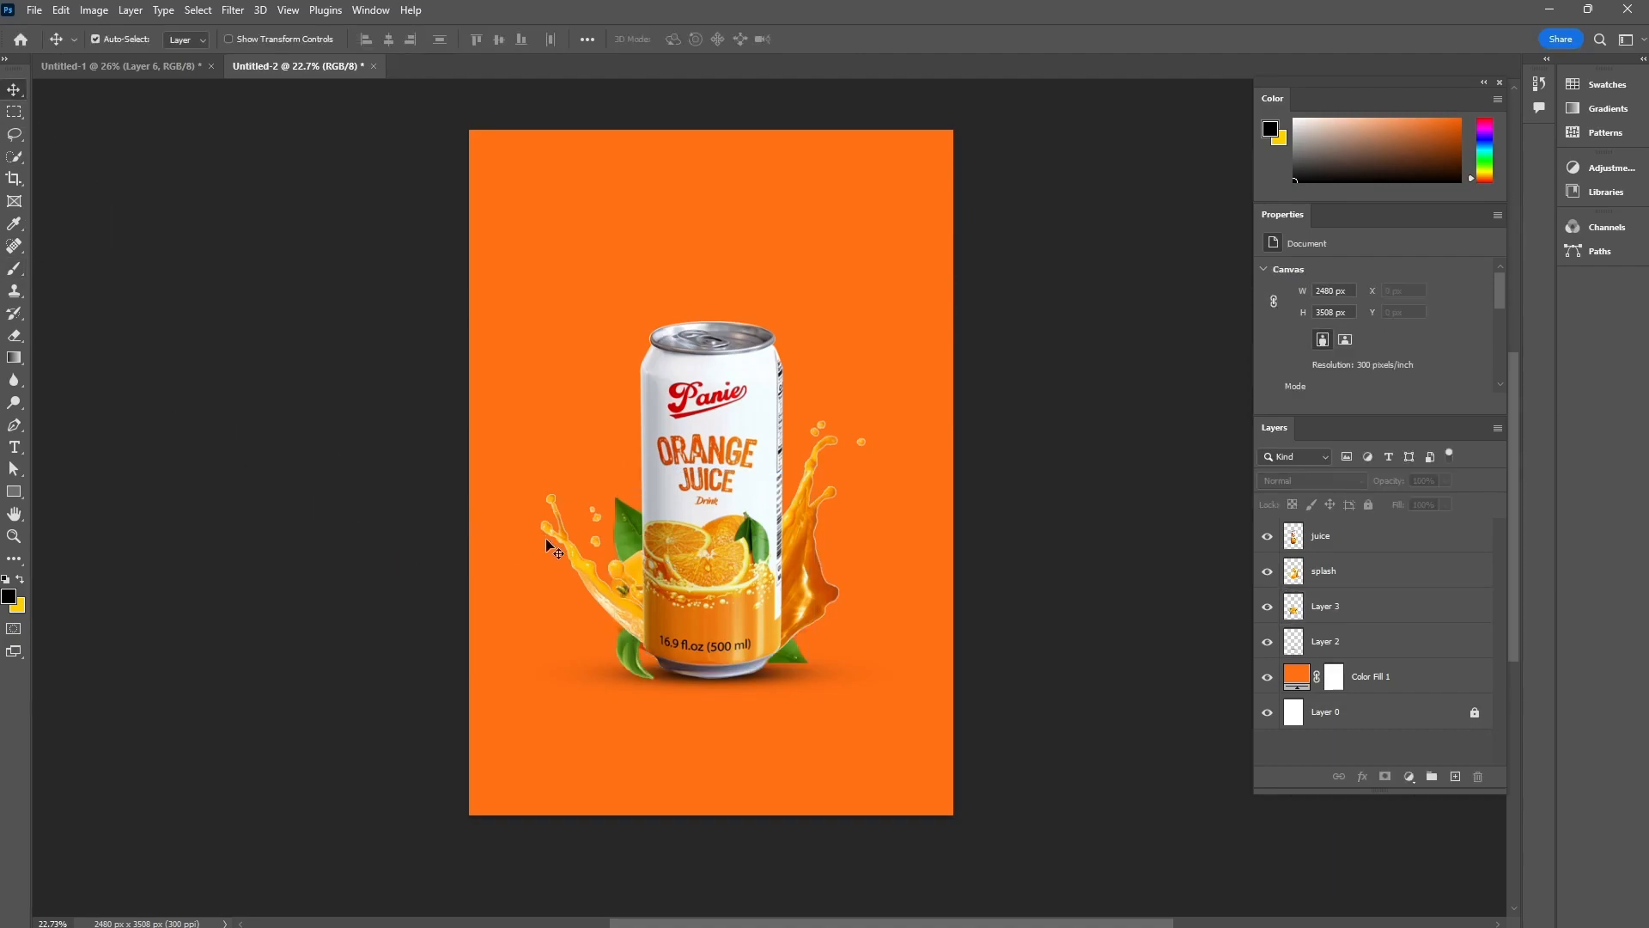
- Bring the whole leafy orange from Untitled-1 in front of the can's lower right and darken it with a Levels black point of 27
{"action": "left_click", "coordinate": [148, 74]}
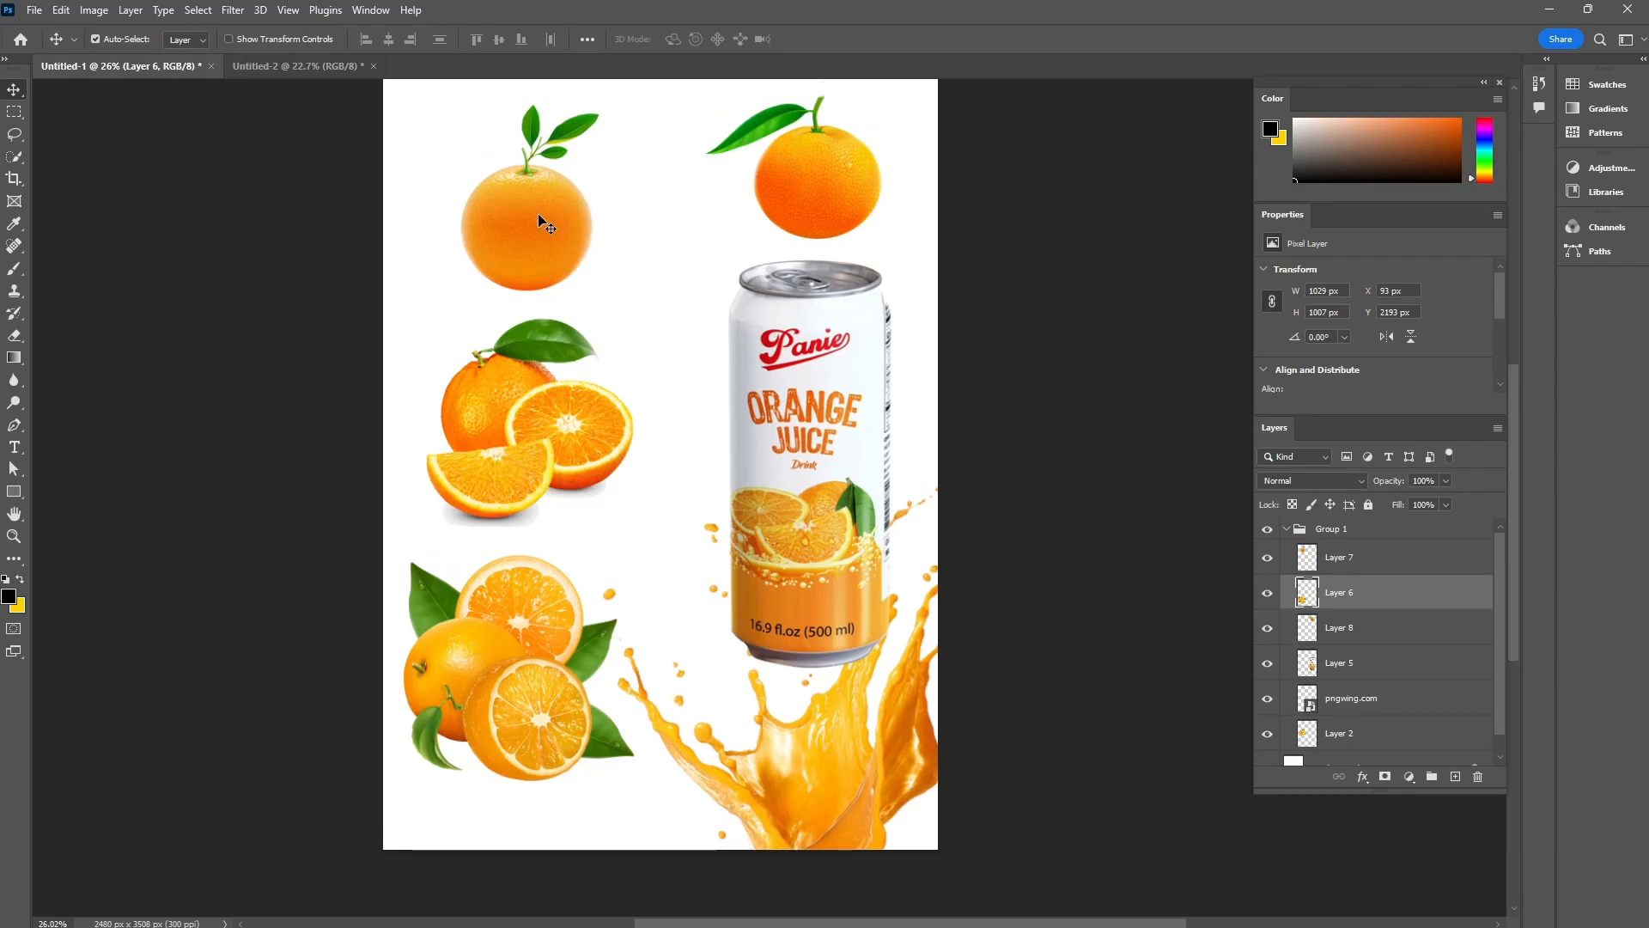
{"action": "left_click_drag", "start_coordinate": [539, 223], "coordinate": [808, 649]}
{"action": "key", "text": "ctrl+l"}
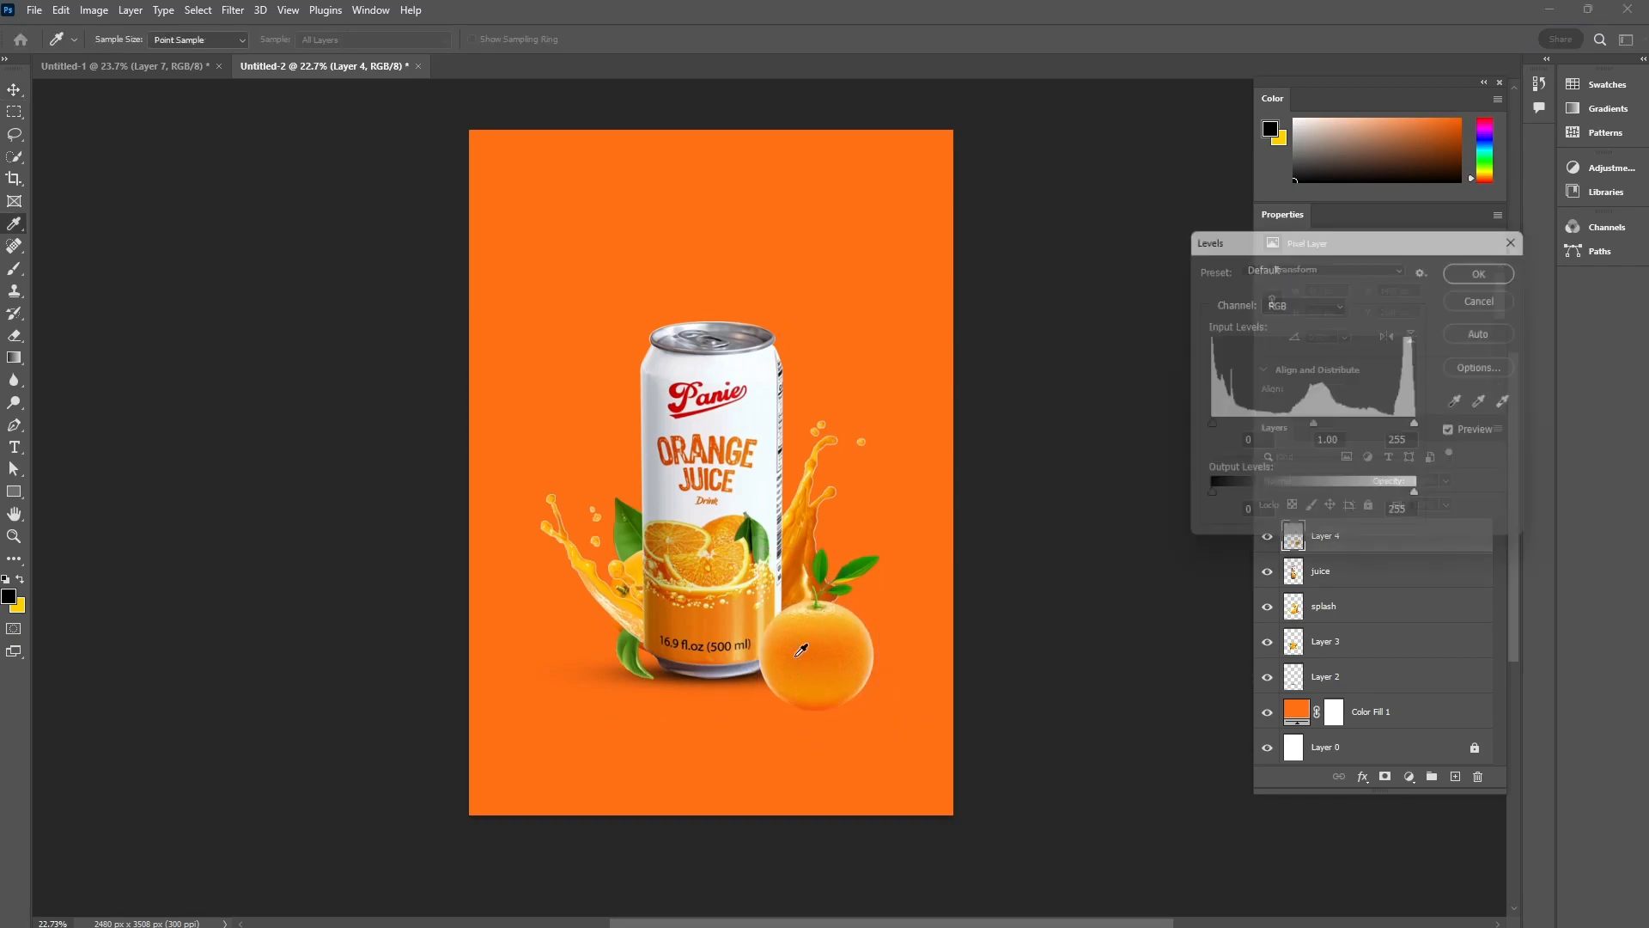
{"action": "left_click_drag", "start_coordinate": [1206, 427], "coordinate": [1229, 427]}
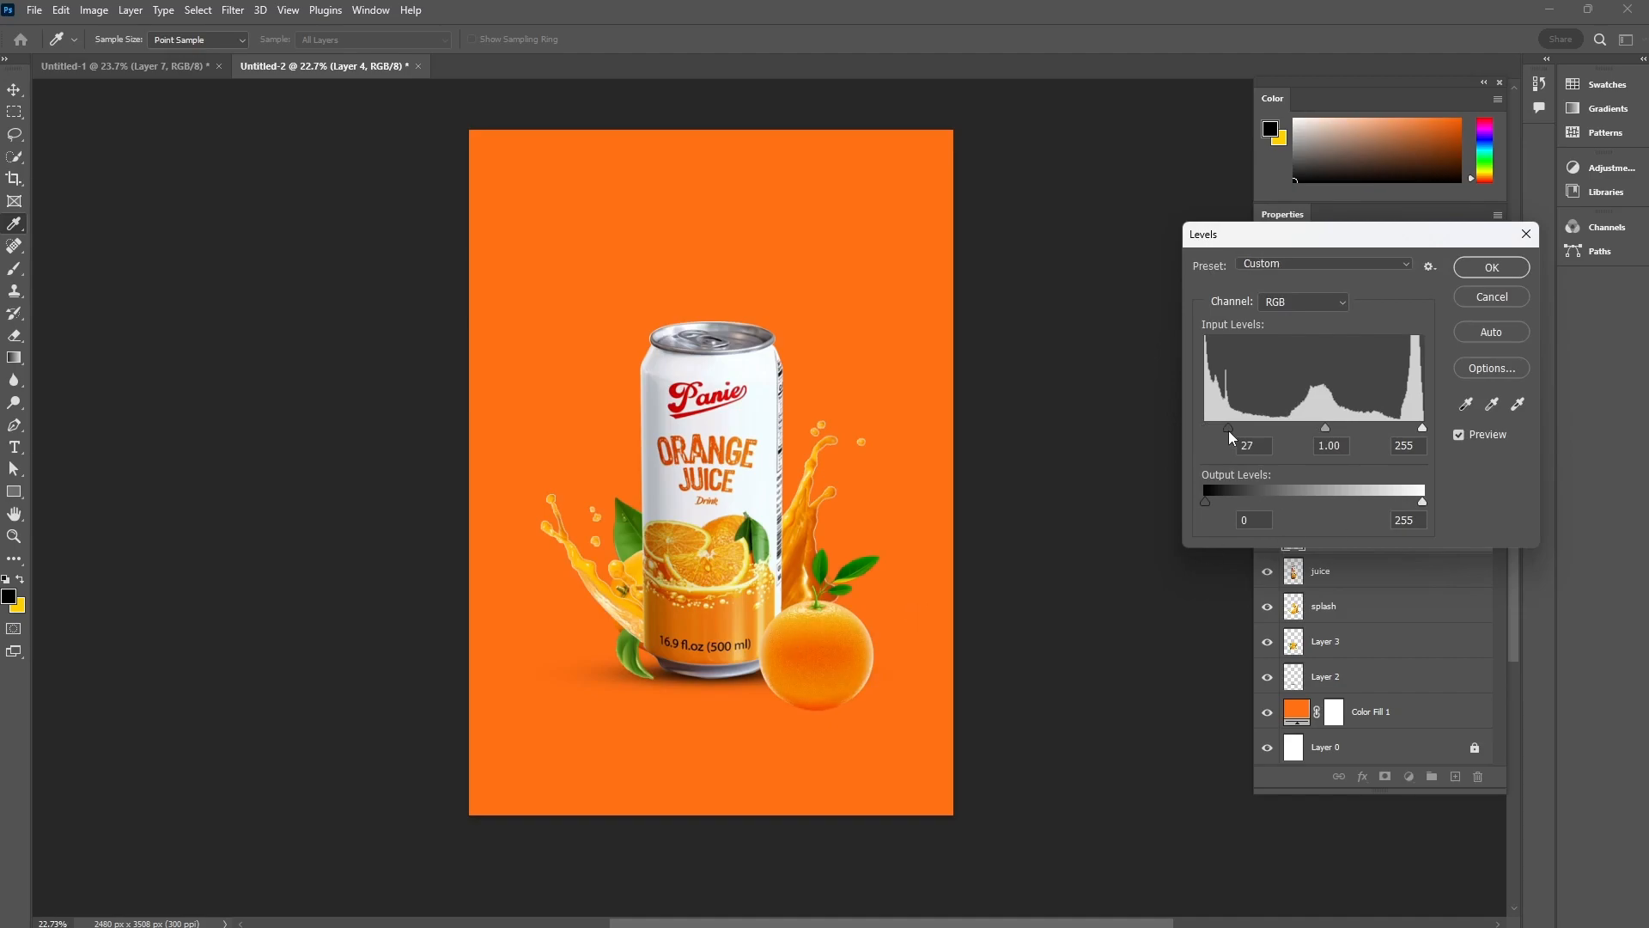
{"action": "left_click", "coordinate": [1492, 267]}
- Add a new empty layer directly beneath the whole orange's layer
{"action": "left_click", "coordinate": [1451, 778]}
{"action": "left_click_drag", "start_coordinate": [1327, 535], "coordinate": [1327, 588]}
{"action": "left_click", "coordinate": [1266, 536]}
{"action": "left_click", "coordinate": [1266, 536]}
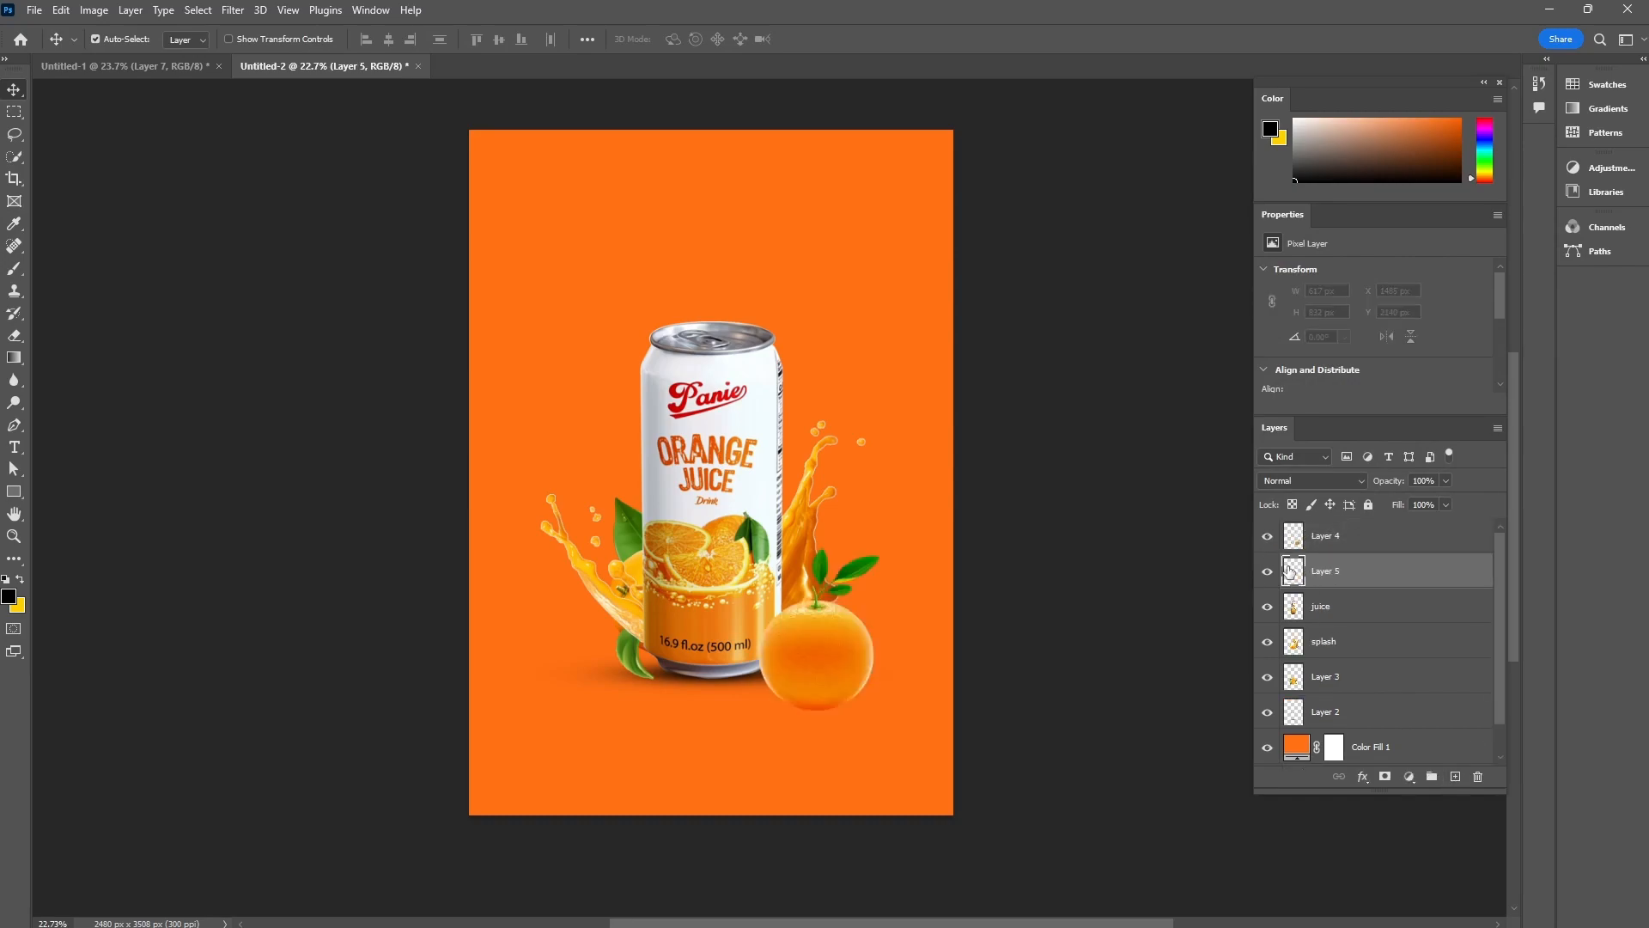
- Paint a flat black shadow under the whole orange on the new layer with the Brush at size 900
{"action": "key", "text": "b"}
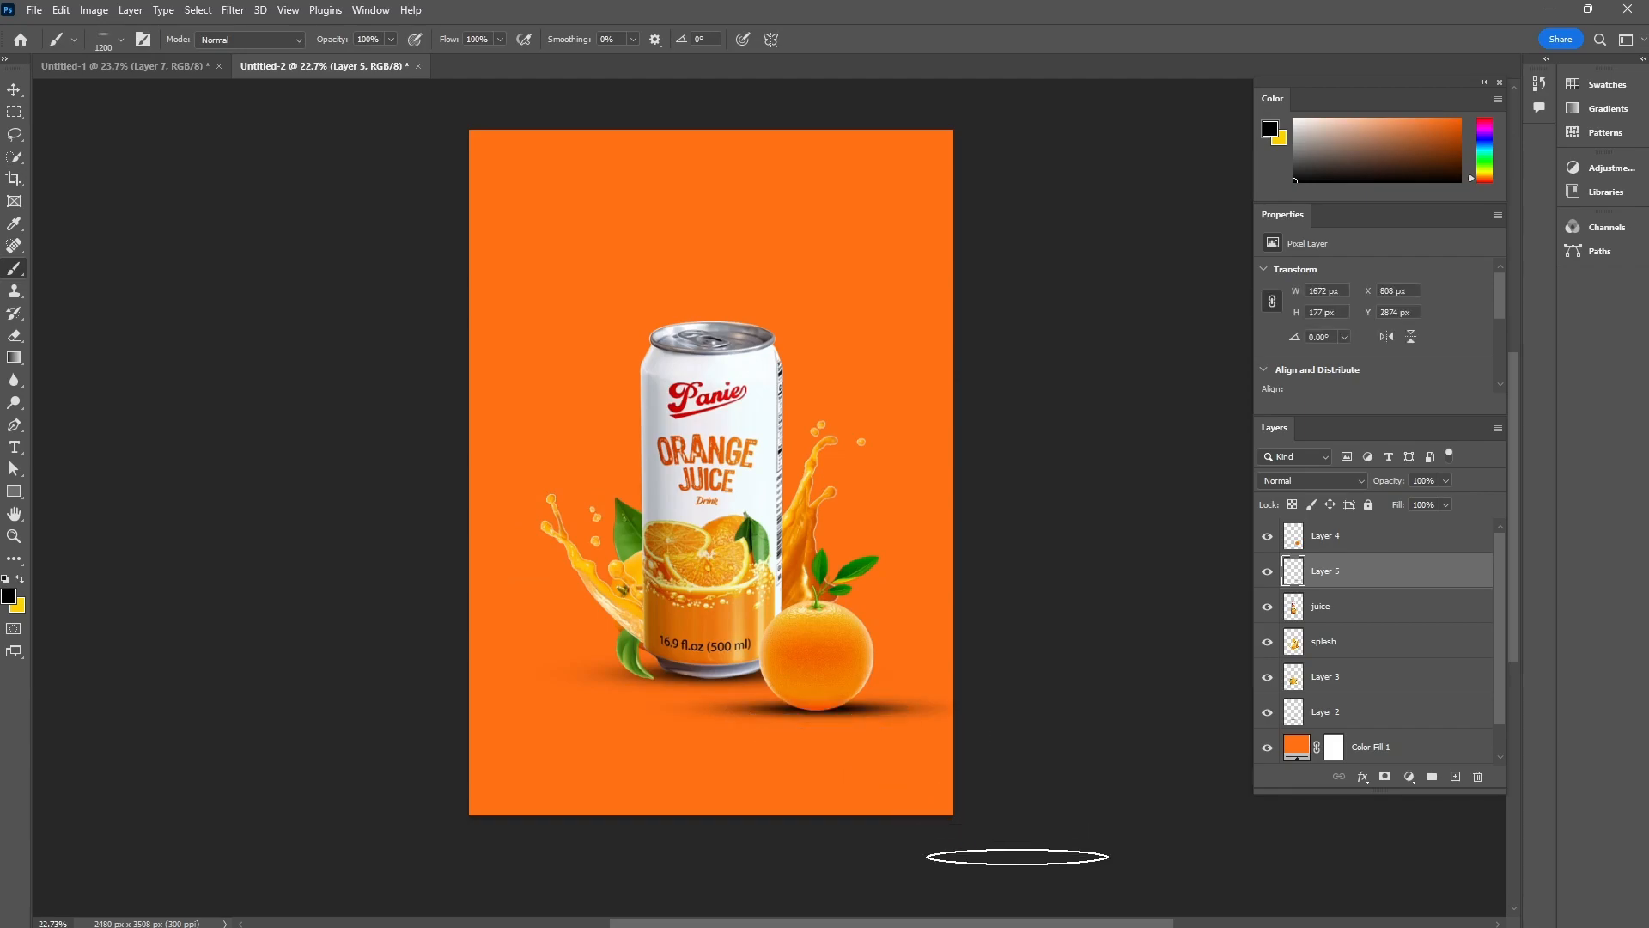
{"action": "key", "text": "bracketleft"}
{"action": "key", "text": "bracketleft"}
{"action": "key", "text": "bracketleft"}
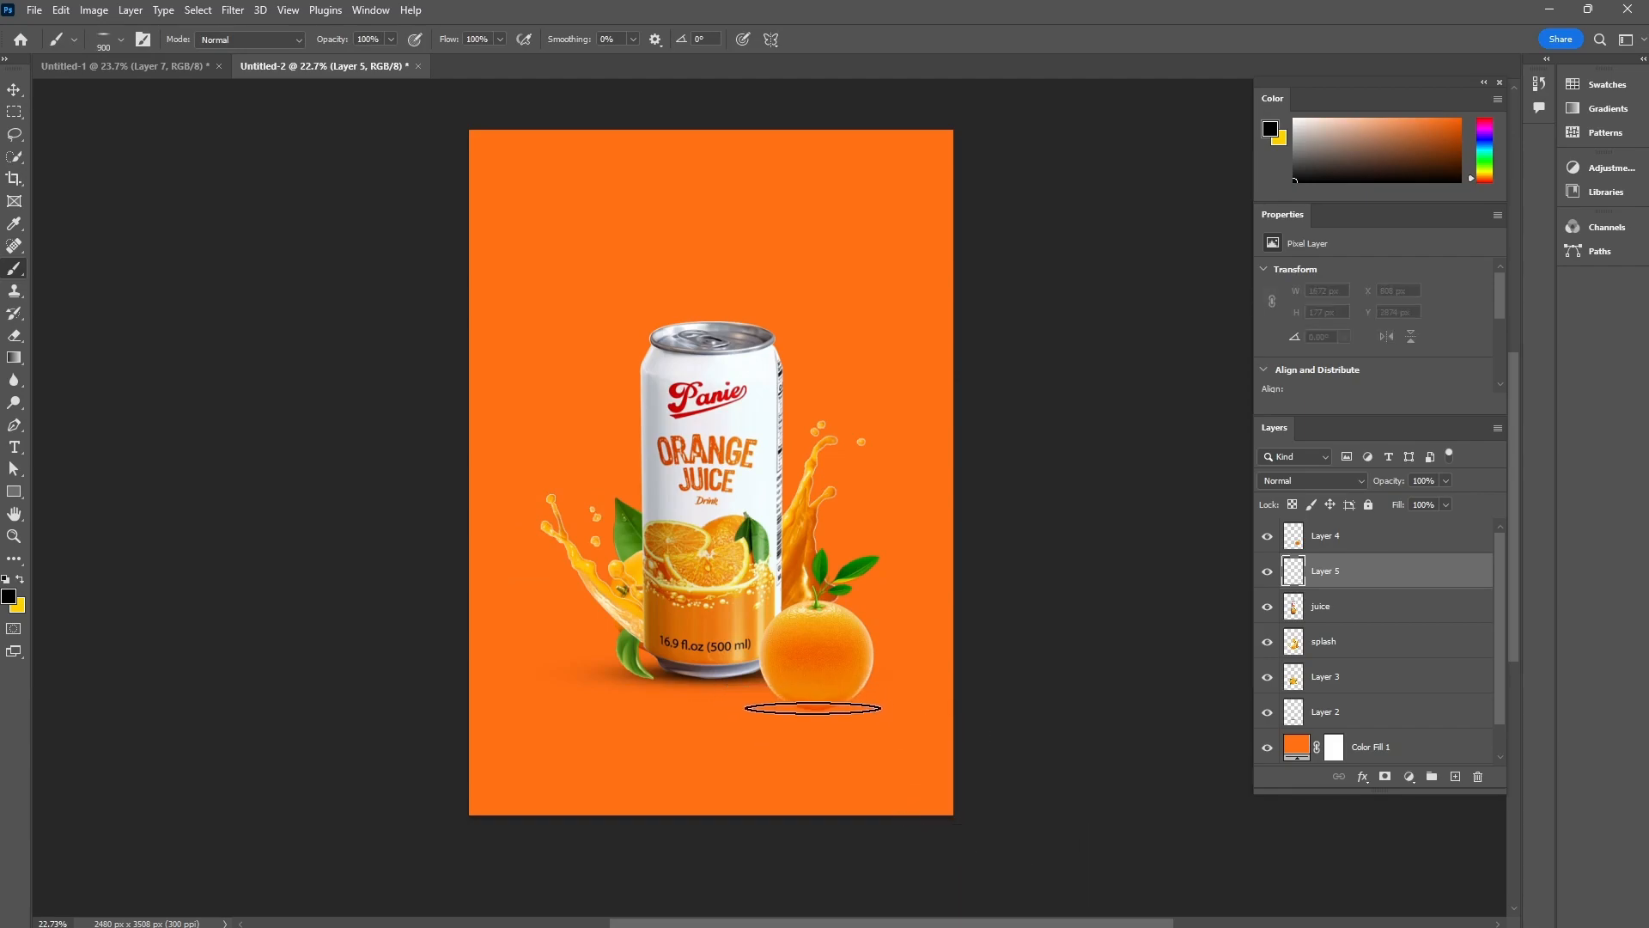
{"action": "left_click", "coordinate": [819, 708]}
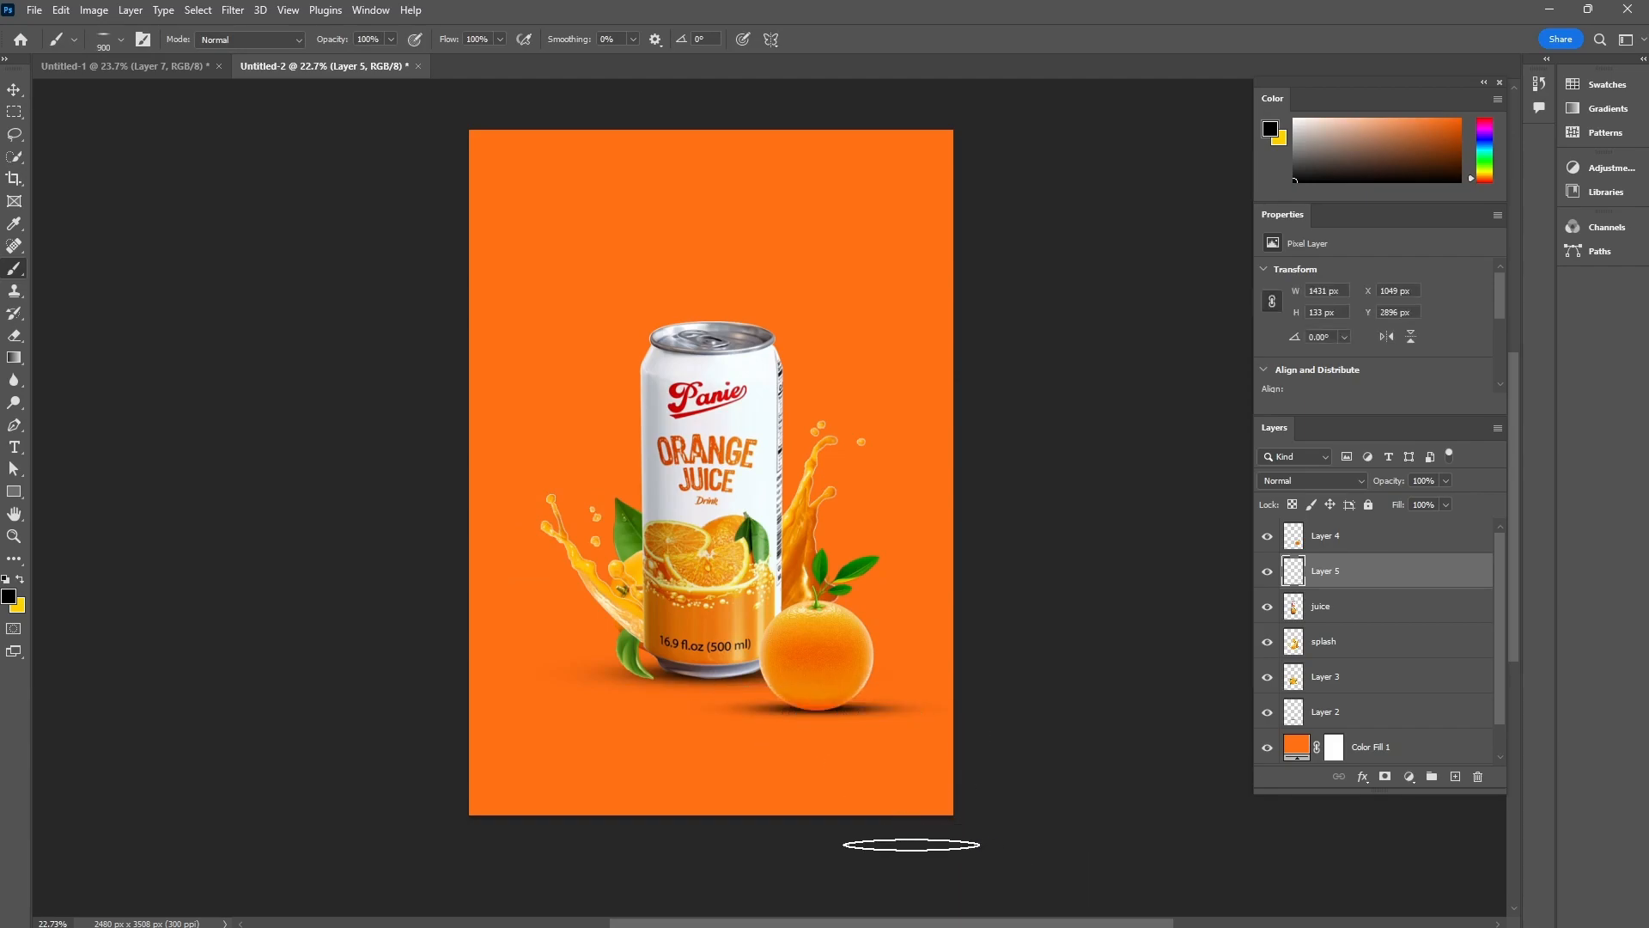
- Scale the orange's shadow down to about 76% and nudge it into place under the fruit
{"action": "left_click", "coordinate": [13, 90]}
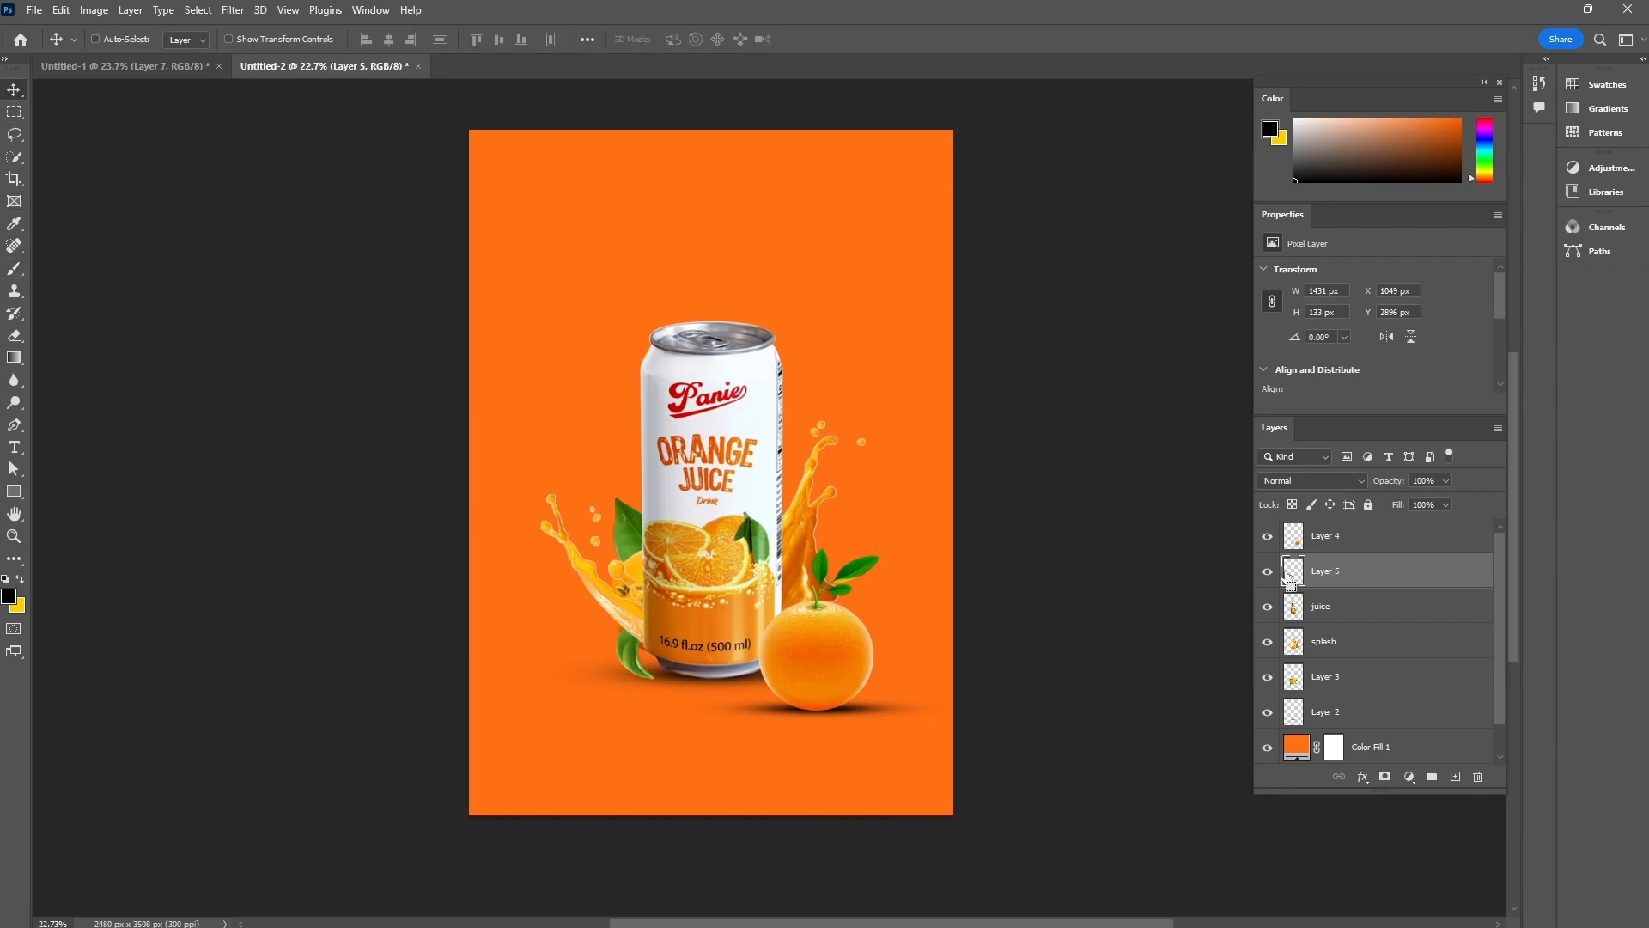
{"action": "key", "text": "ctrl+t"}
{"action": "scroll", "coordinate": [839, 711], "scroll_direction": "up", "scroll_amount": 1}
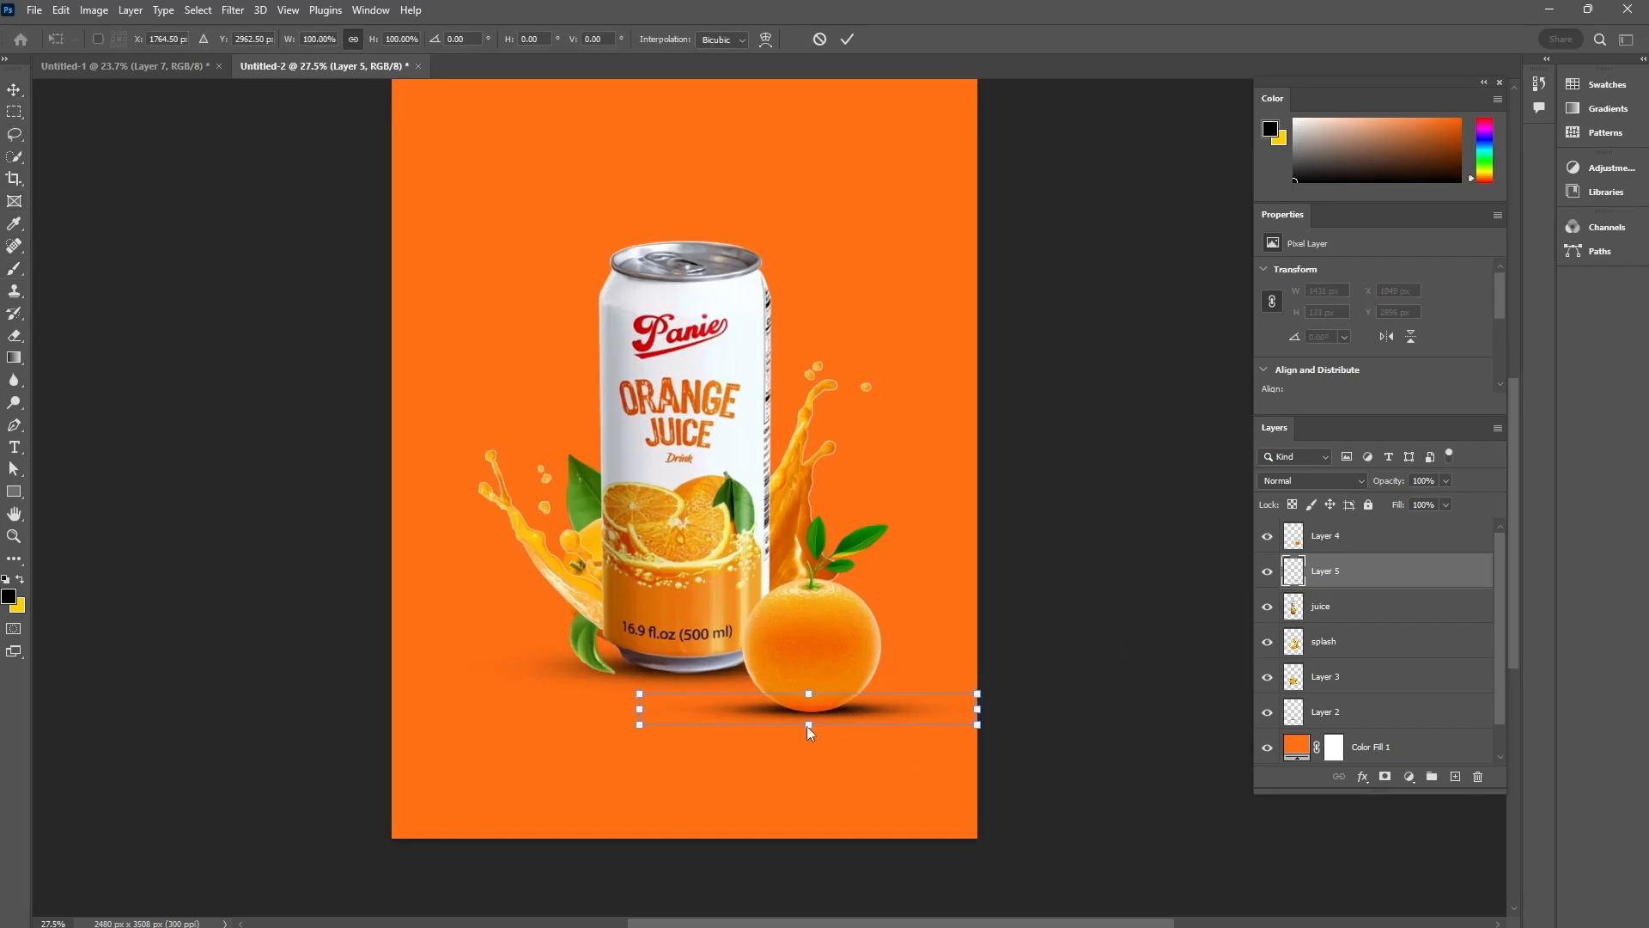
{"action": "key", "text": "shift+Down"}
{"action": "key", "text": "shift+Up"}
{"action": "key", "text": "Down"}
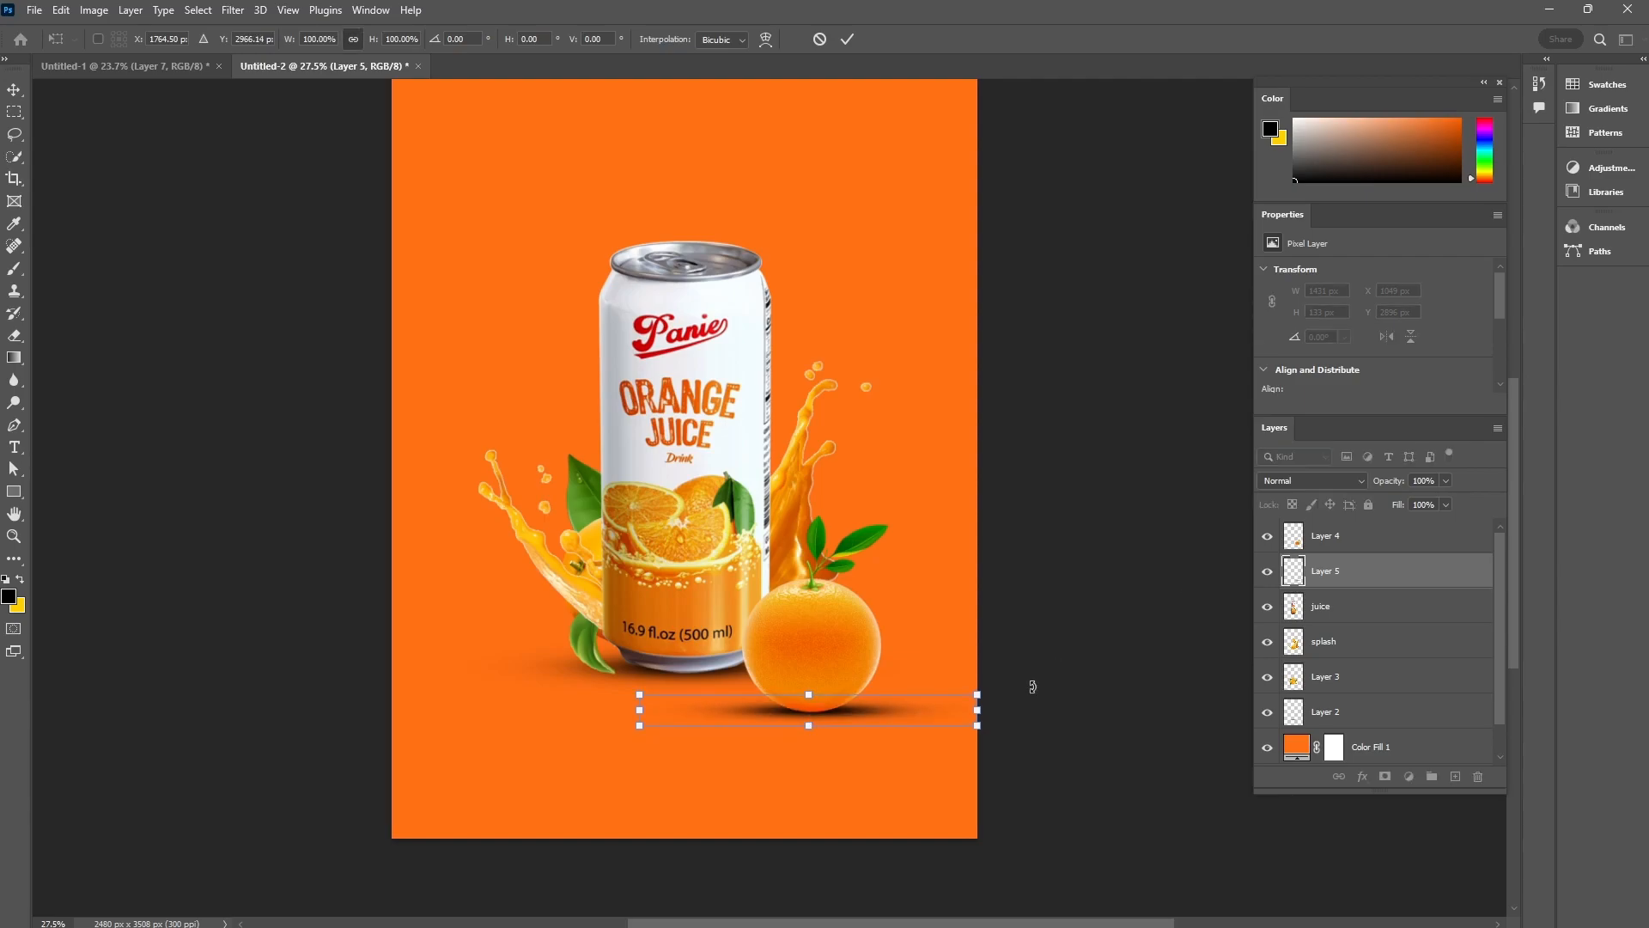
{"action": "left_click_drag", "start_coordinate": [977, 713], "coordinate": [937, 713]}
{"action": "key", "text": "Left"}
{"action": "key", "text": "Up"}
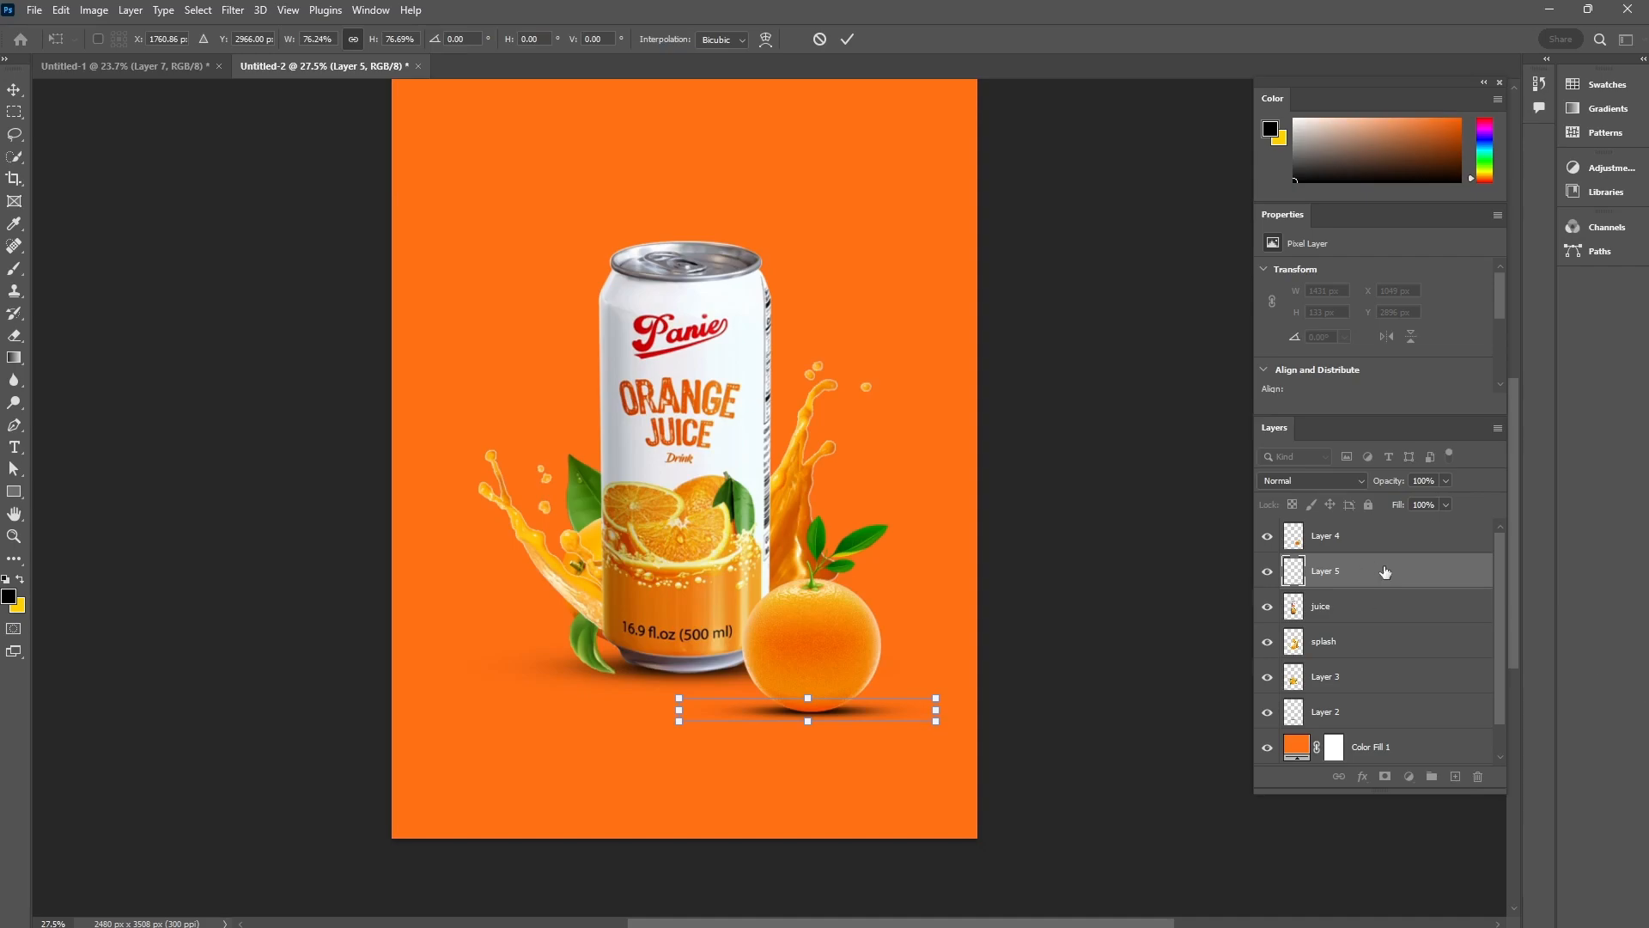
{"action": "key", "text": "Return"}
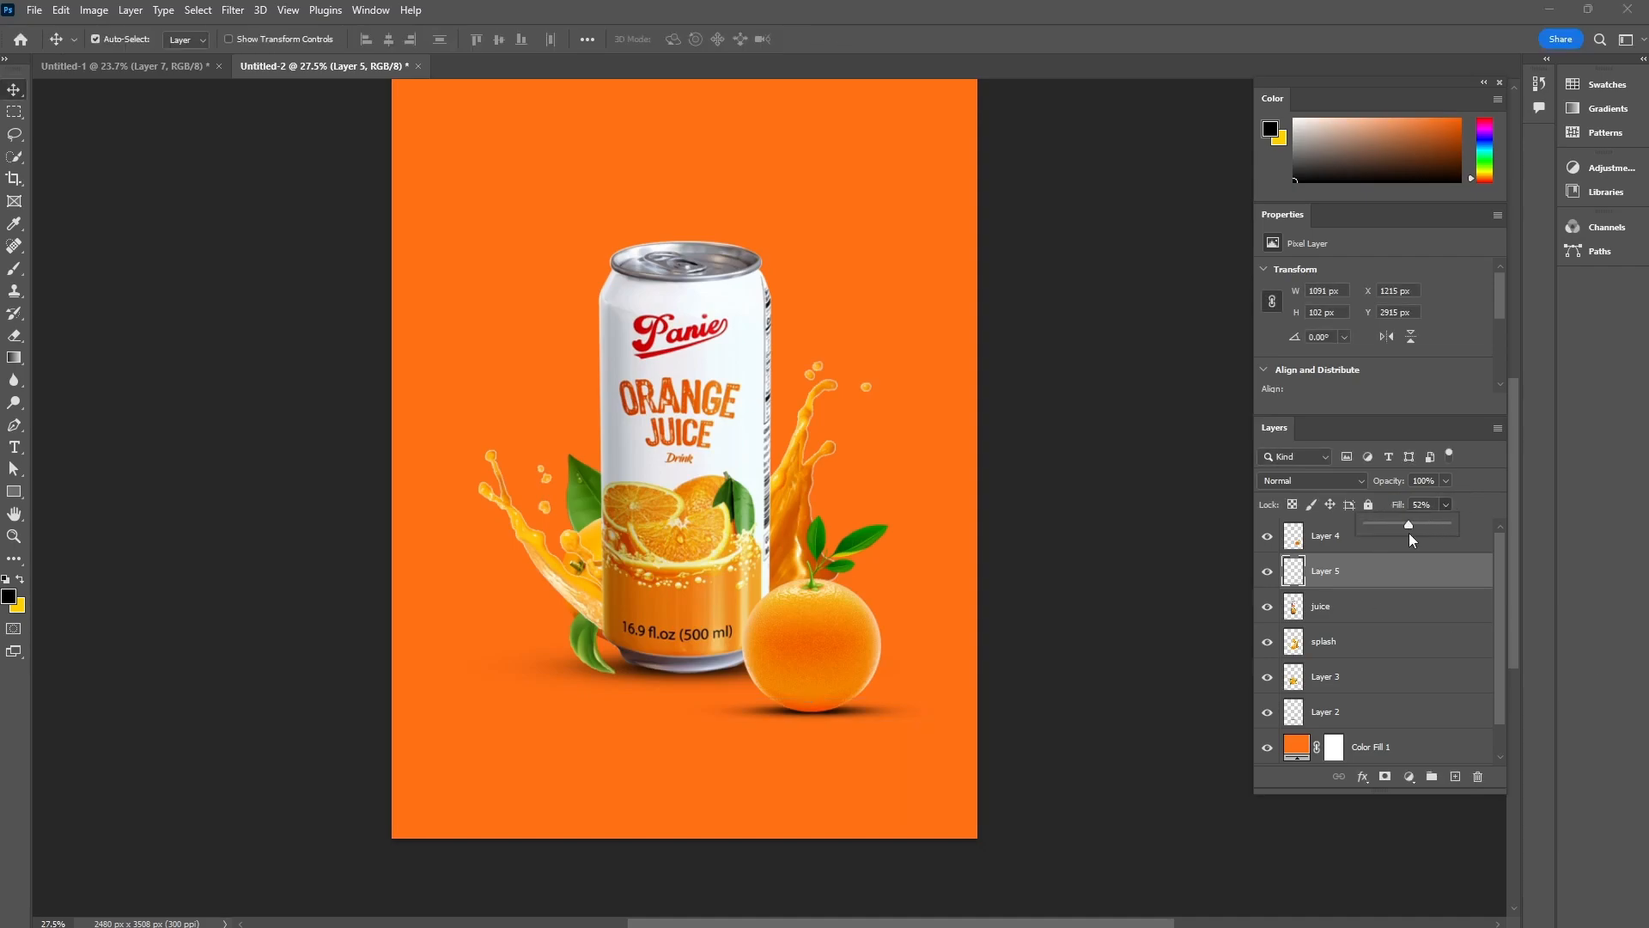
- Set the orange's shadow layer to 80% fill and shift it slightly right and down
{"action": "left_click_drag", "start_coordinate": [1422, 524], "coordinate": [1427, 525]}
{"action": "key", "text": "ctrl+t"}
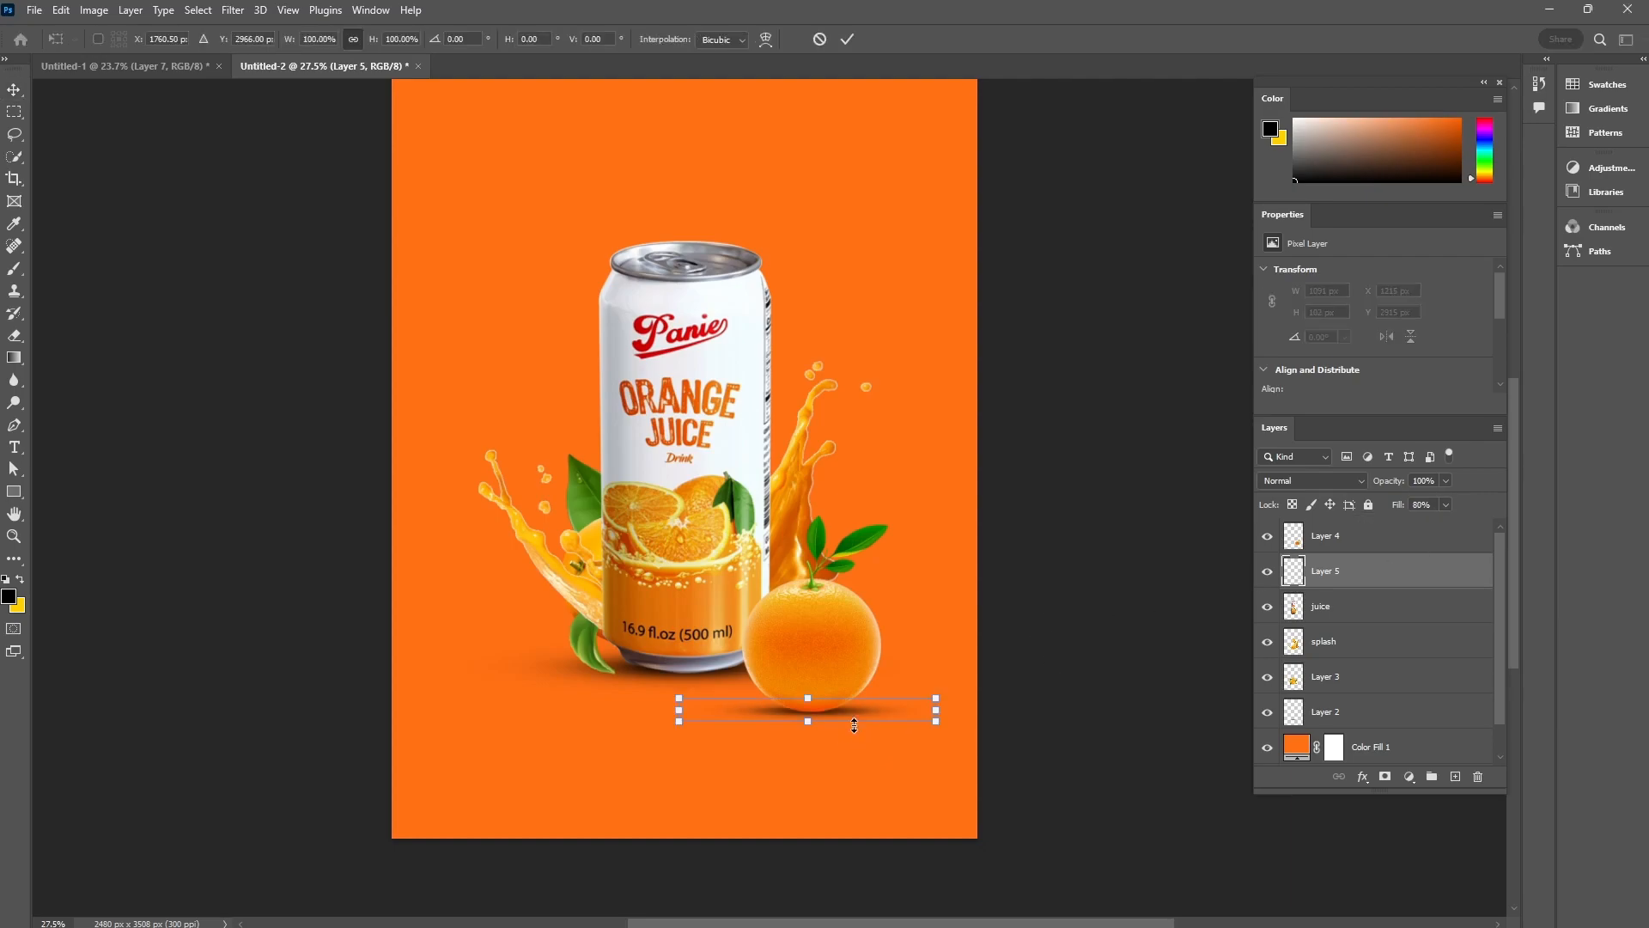
{"action": "left_click_drag", "start_coordinate": [854, 724], "coordinate": [854, 726]}
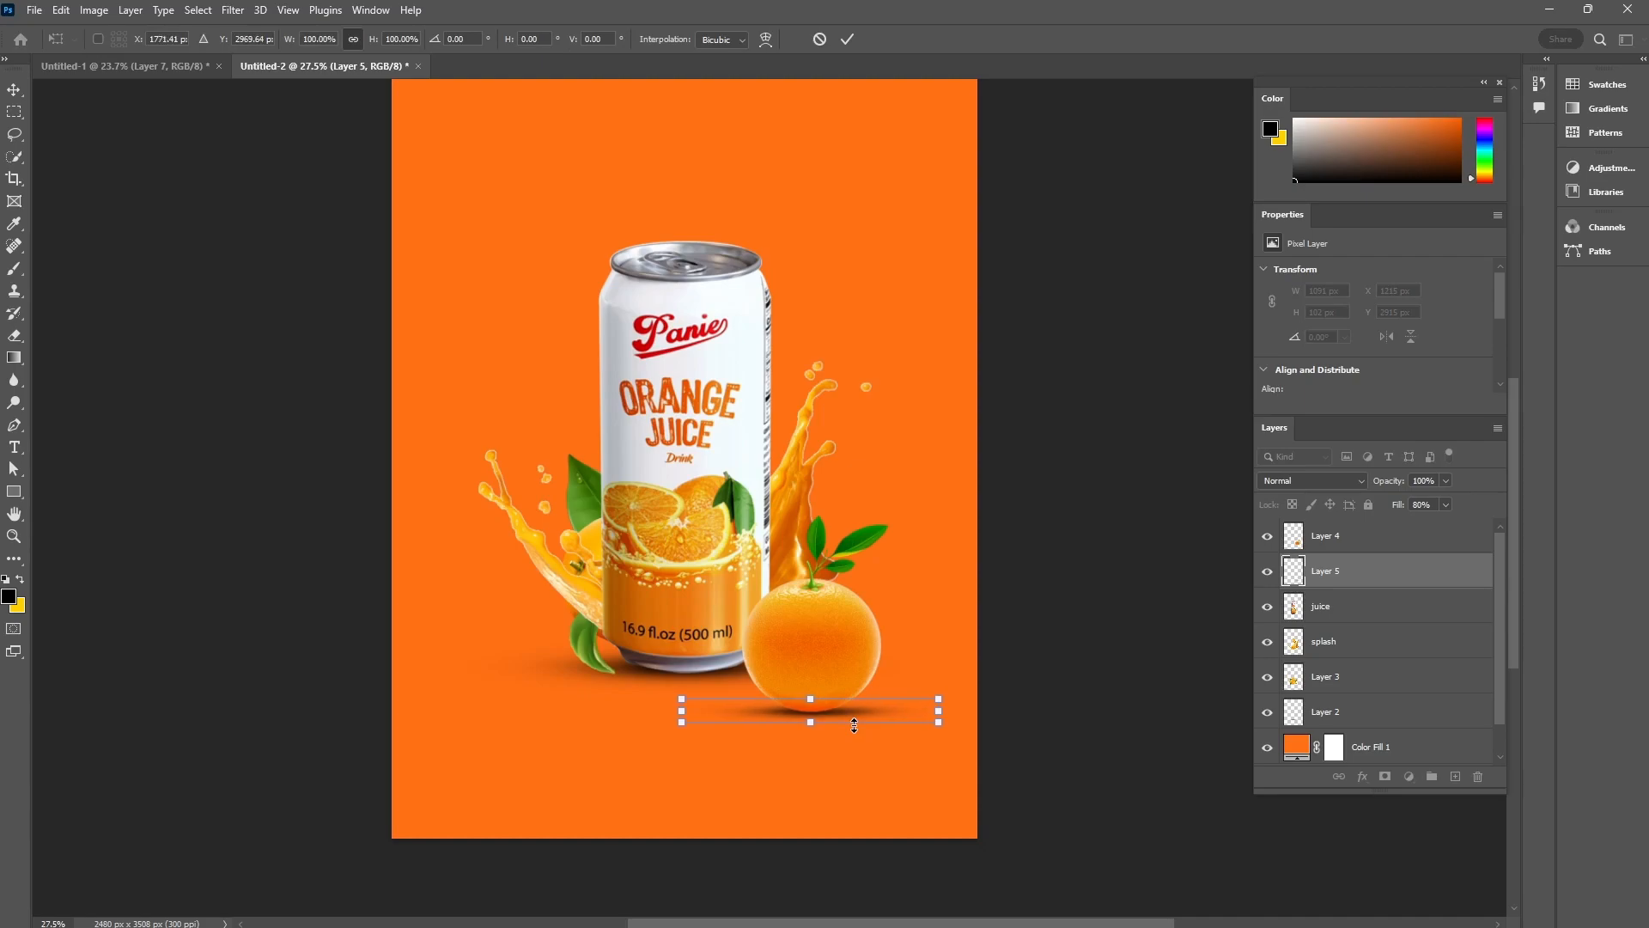
{"action": "scroll", "coordinate": [840, 727], "scroll_direction": "up", "scroll_amount": 5}
{"action": "scroll", "coordinate": [821, 735], "scroll_direction": "down", "scroll_amount": 6}
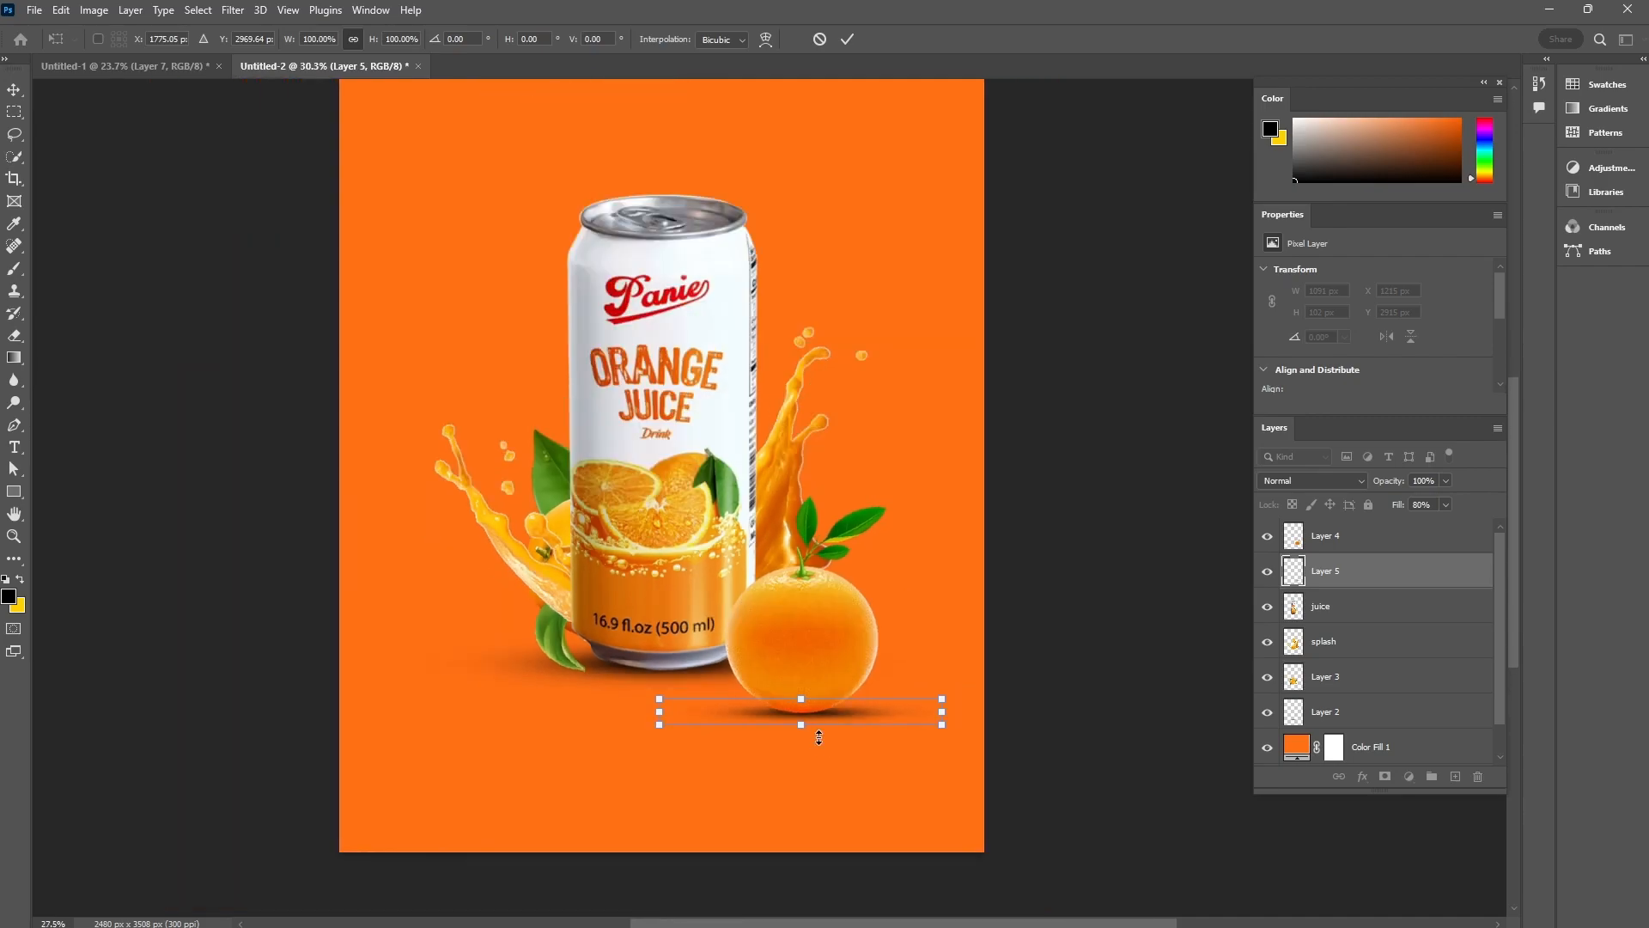
{"action": "left_click", "coordinate": [847, 40]}
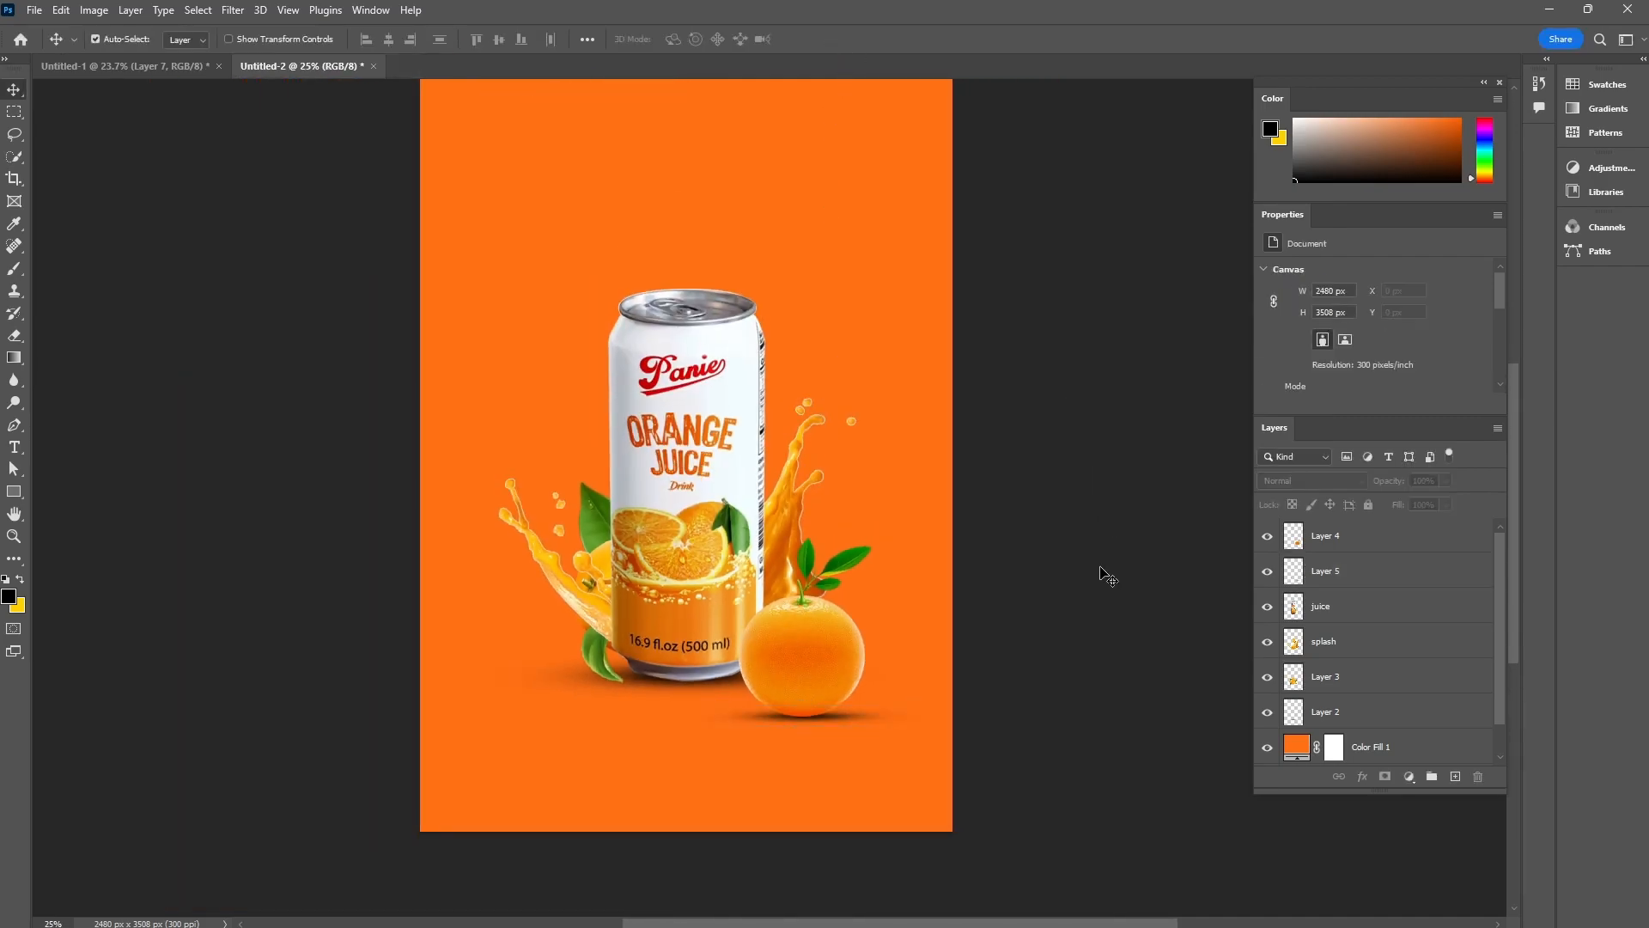
- Stretch the orange's shadow vertically to about 120.59%, keeping its width at 100%
{"action": "left_click_drag", "start_coordinate": [827, 720], "coordinate": [827, 719]}
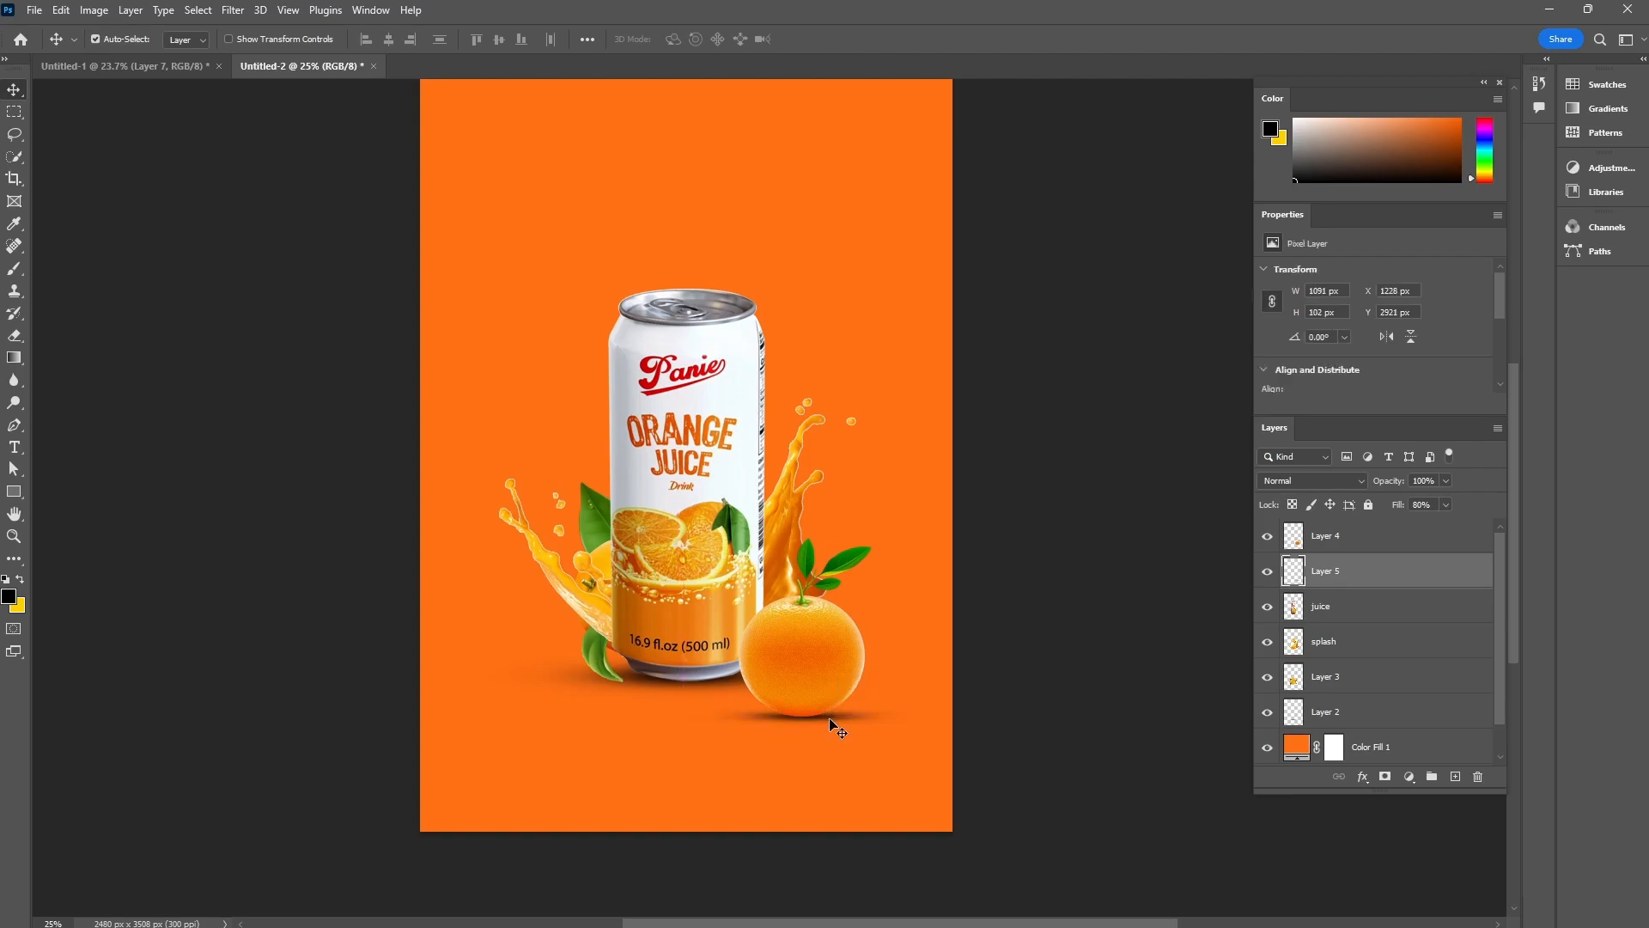
{"action": "left_click", "coordinate": [850, 685]}
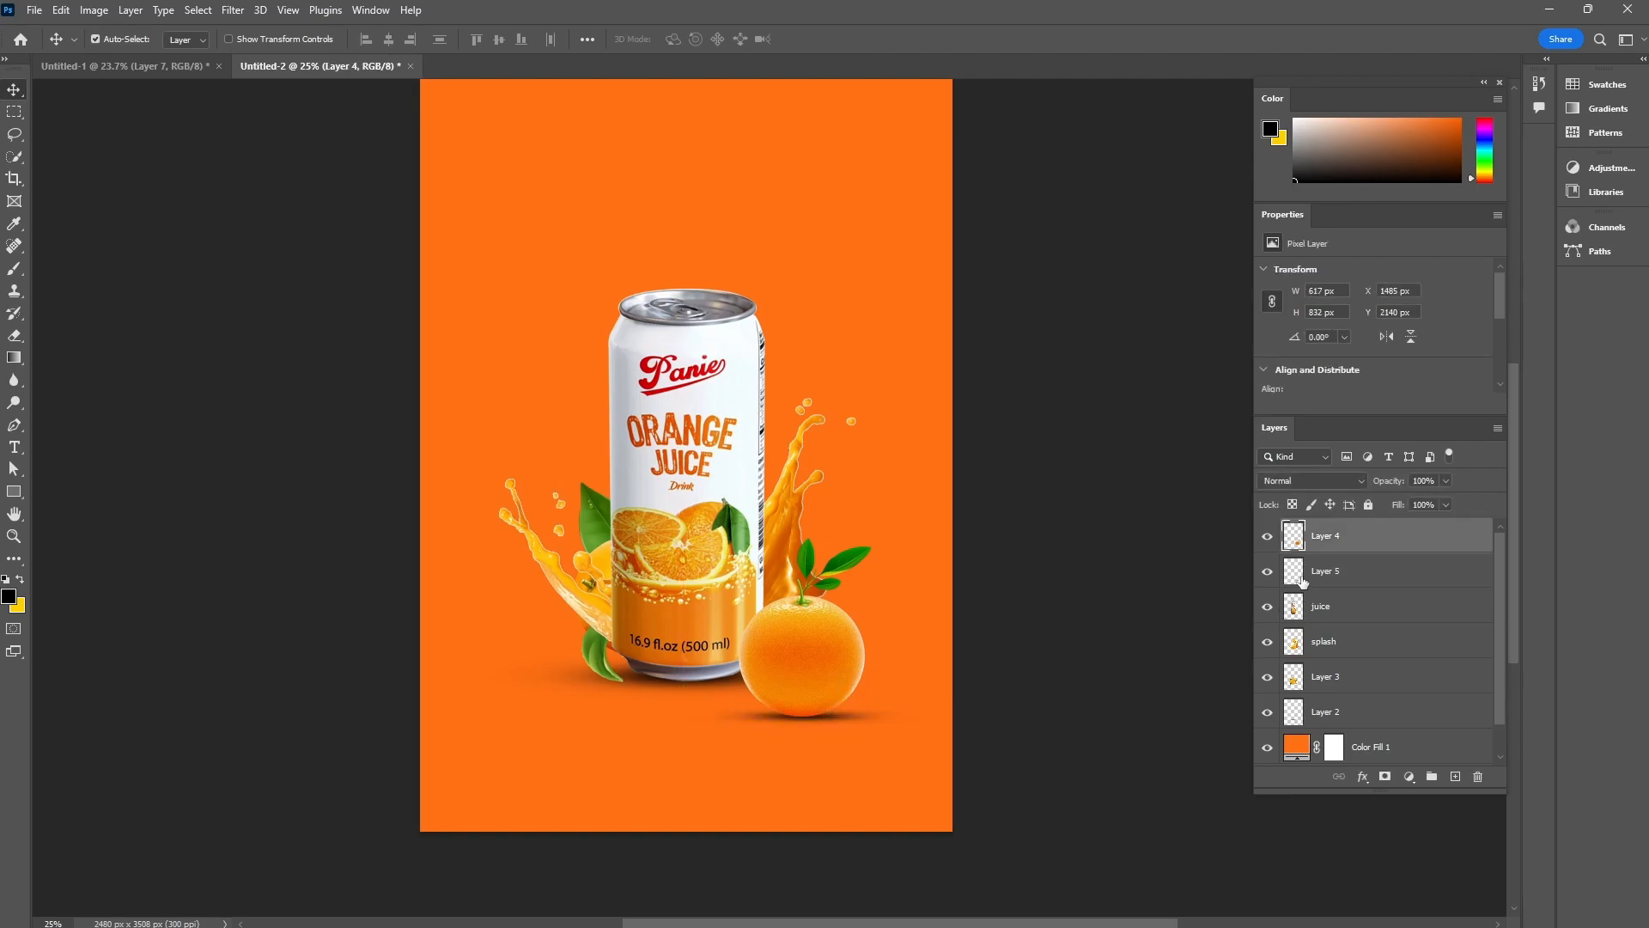
{"action": "key", "text": "ctrl+t"}
{"action": "left_click", "coordinate": [849, 726]}
{"action": "left_click_drag", "start_coordinate": [805, 710], "coordinate": [826, 720]}
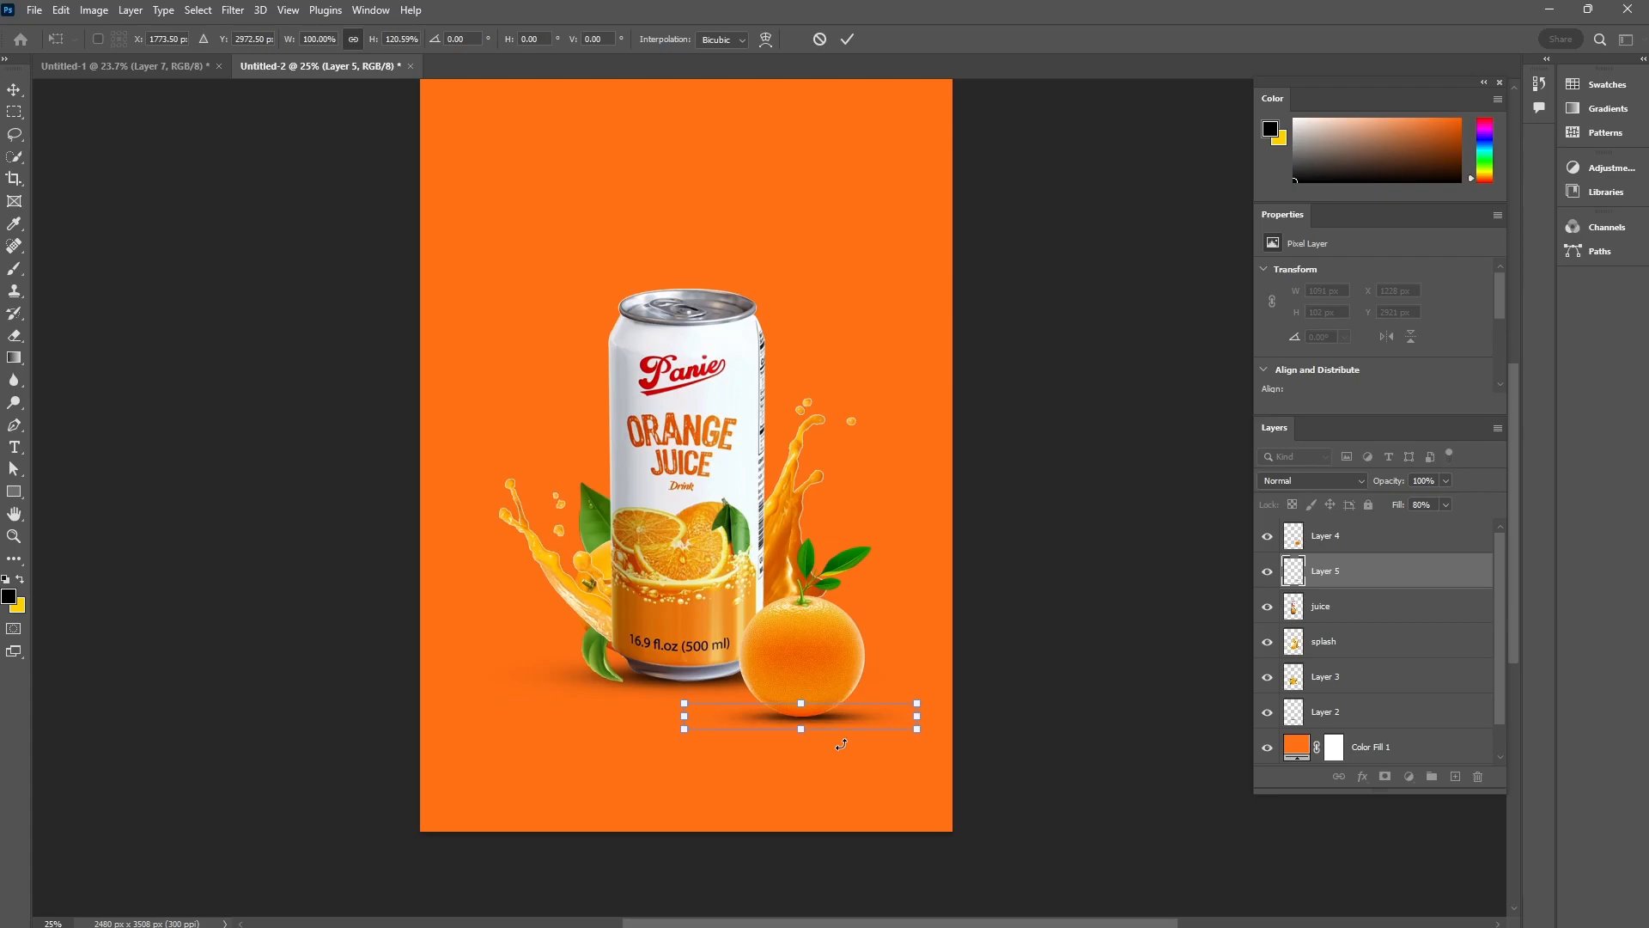
{"action": "left_click", "coordinate": [847, 38]}
{"action": "scroll", "coordinate": [854, 730], "scroll_direction": "up", "scroll_amount": 3}
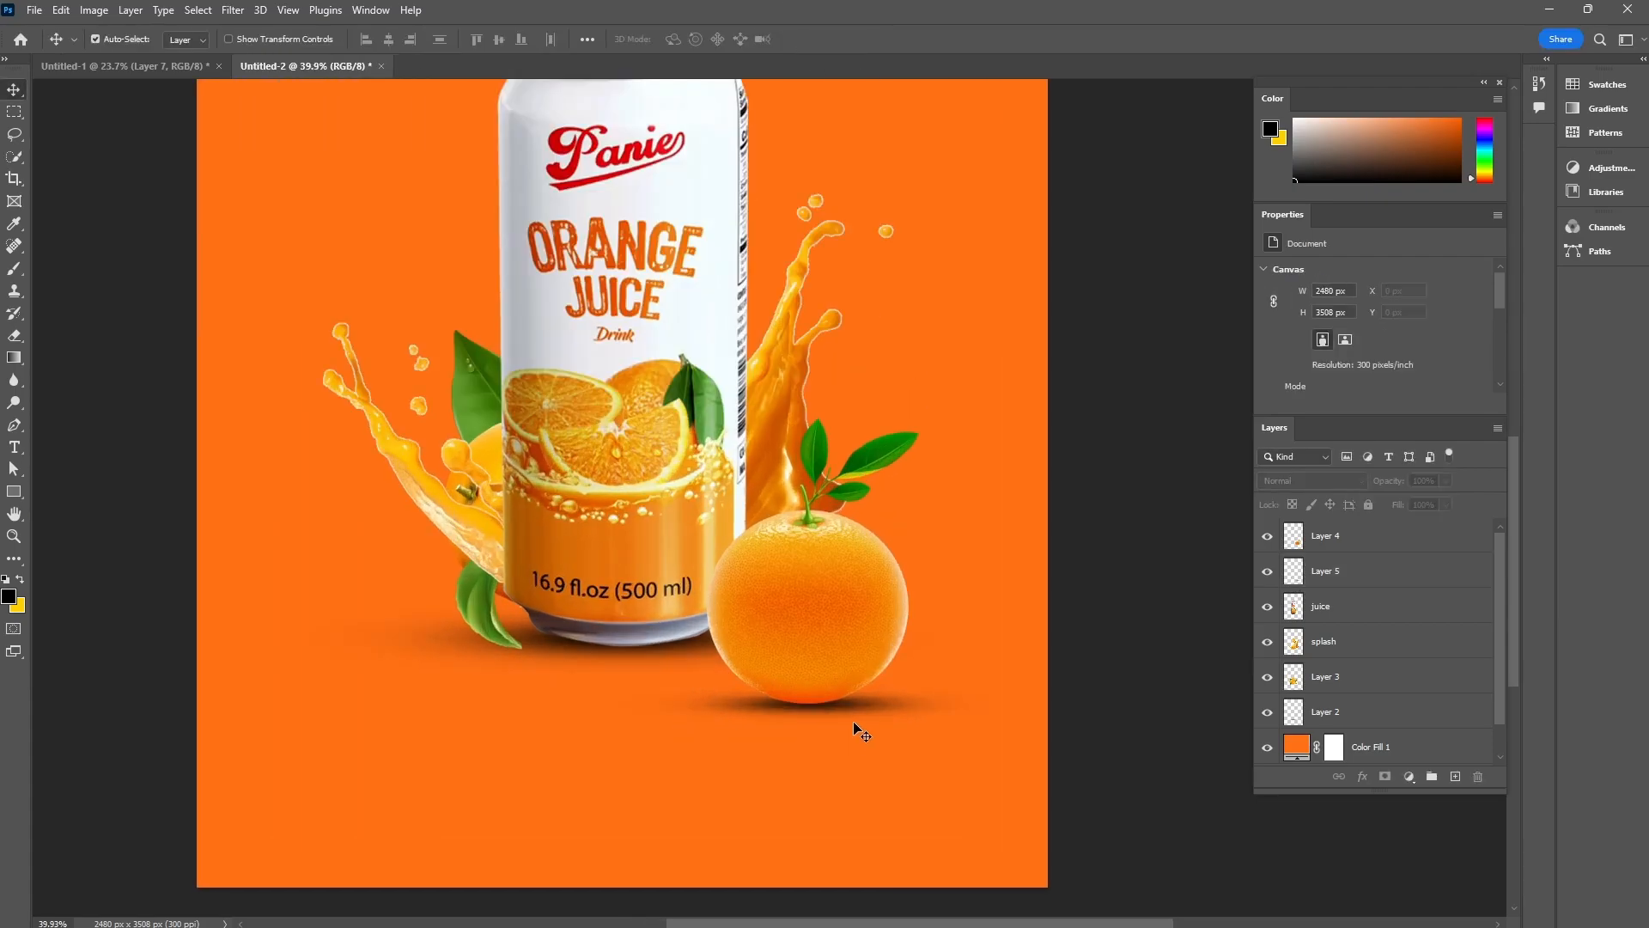
- Narrow the whole orange's shadow to about 87.35% width and shift it slightly right to sit under the fruit
{"action": "key", "text": "ctrl+t"}
{"action": "left_click_drag", "start_coordinate": [994, 707], "coordinate": [946, 706]}
{"action": "left_click_drag", "start_coordinate": [838, 709], "coordinate": [862, 712]}
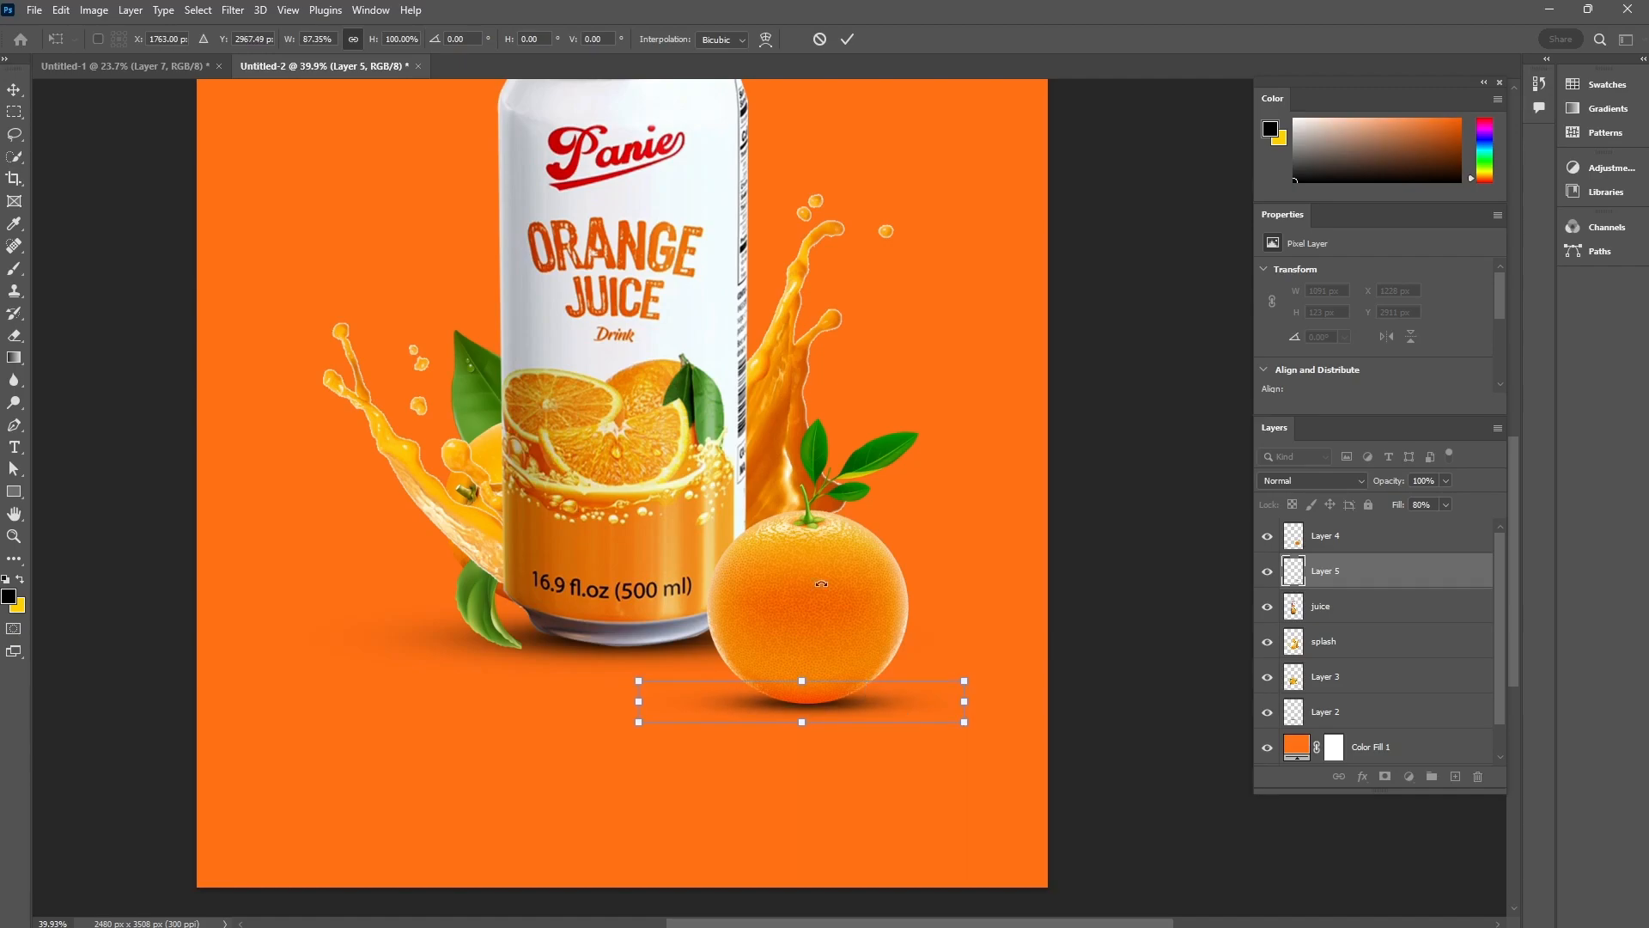
{"action": "left_click", "coordinate": [847, 38]}
{"action": "scroll", "coordinate": [1002, 446], "scroll_direction": "down", "scroll_amount": 3}
{"action": "scroll", "coordinate": [1017, 472], "scroll_direction": "up", "scroll_amount": 1}
{"action": "scroll", "coordinate": [1036, 498], "scroll_direction": "down", "scroll_amount": 1}
{"action": "left_click", "coordinate": [1027, 527]}
{"action": "scroll", "coordinate": [936, 574], "scroll_direction": "up", "scroll_amount": 1}
{"action": "scroll", "coordinate": [754, 660], "scroll_direction": "up", "scroll_amount": 2}
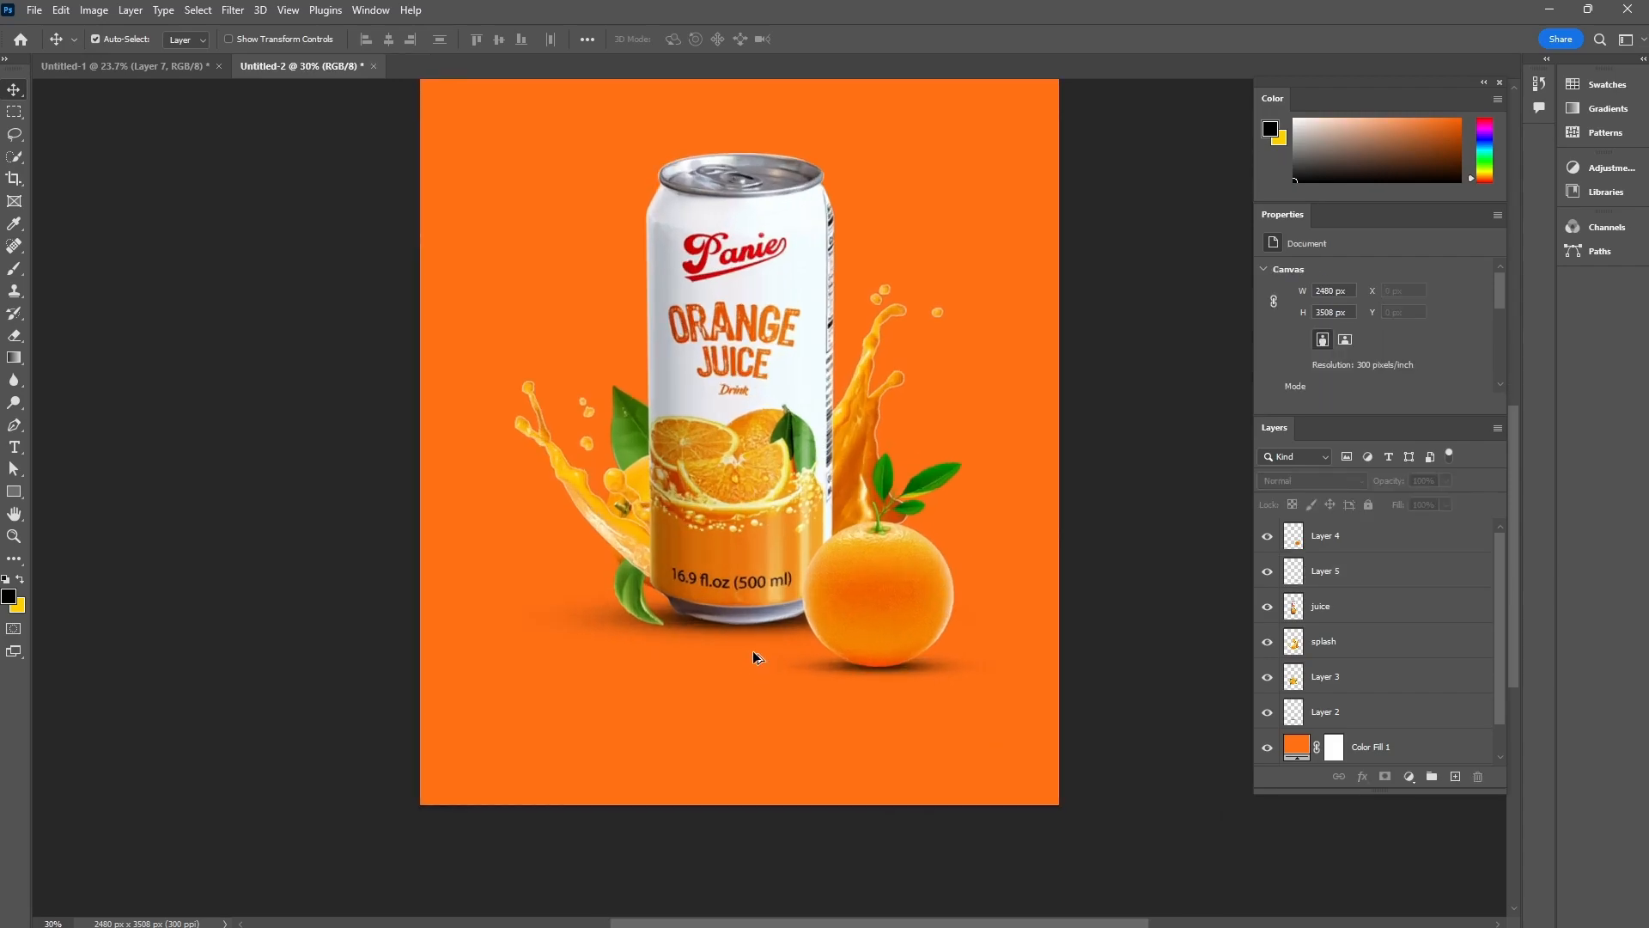
- Adjust the can's shadow slightly with Free Transform so it sits just beneath the can's base
{"action": "left_click", "coordinate": [682, 627]}
{"action": "key", "text": "ctrl+t"}
{"action": "left_click_drag", "start_coordinate": [743, 650], "coordinate": [739, 654]}
{"action": "left_click", "coordinate": [847, 39]}
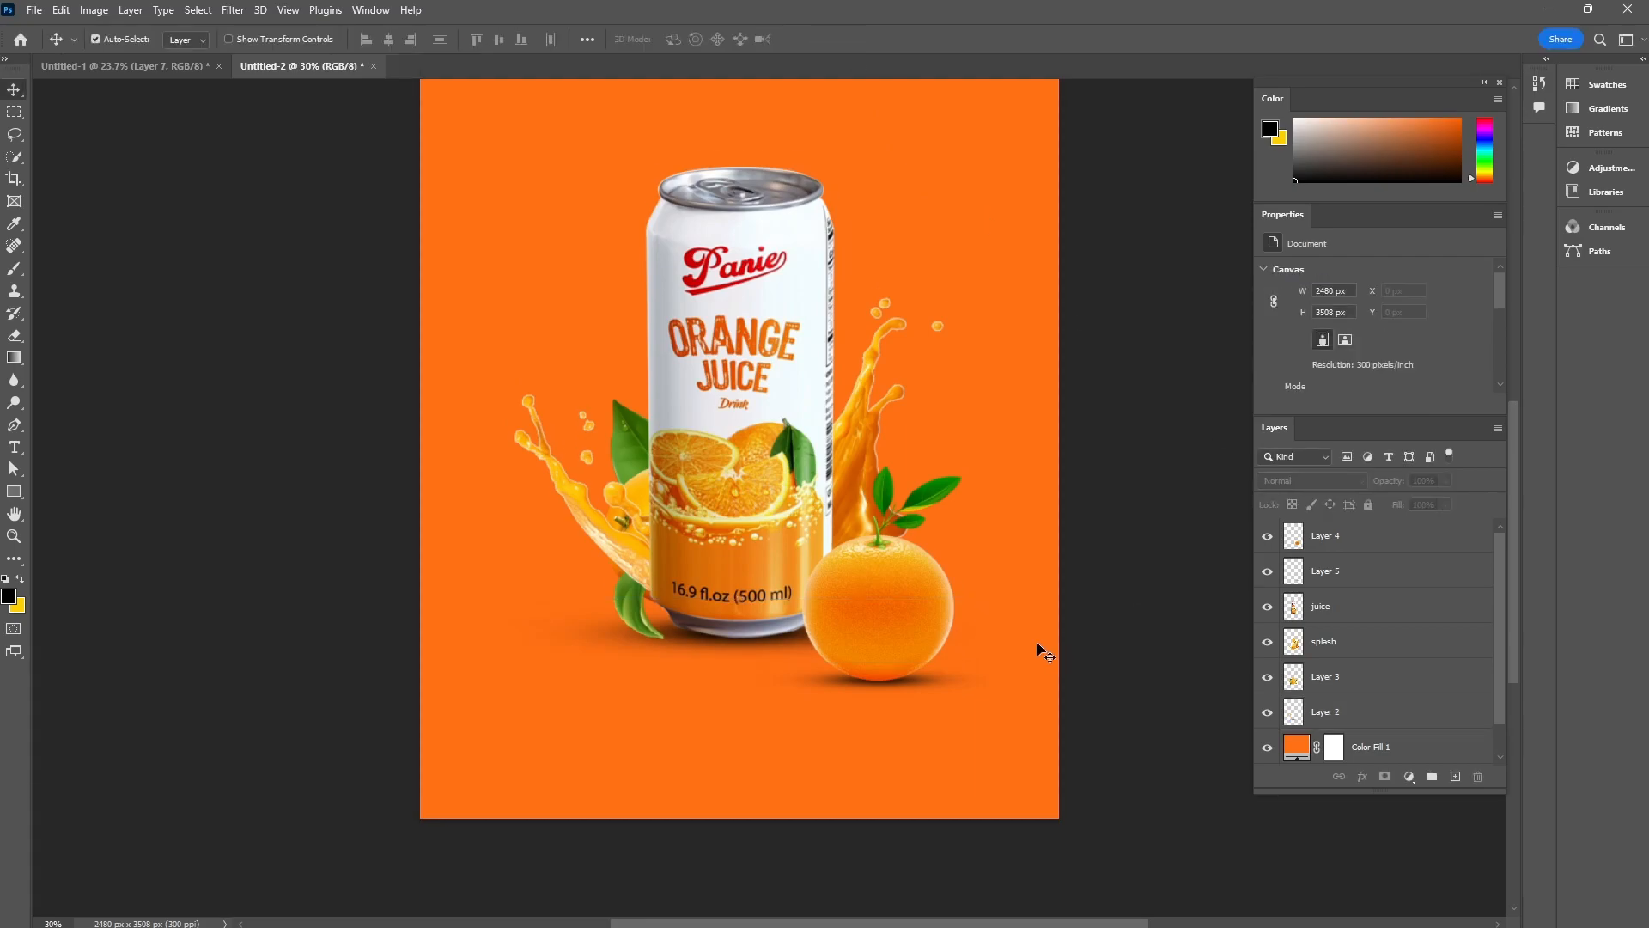
{"action": "scroll", "coordinate": [1042, 655], "scroll_direction": "down", "scroll_amount": 1}
{"action": "scroll", "coordinate": [1001, 704], "scroll_direction": "up", "scroll_amount": 1}
{"action": "scroll", "coordinate": [910, 713], "scroll_direction": "down", "scroll_amount": 1}
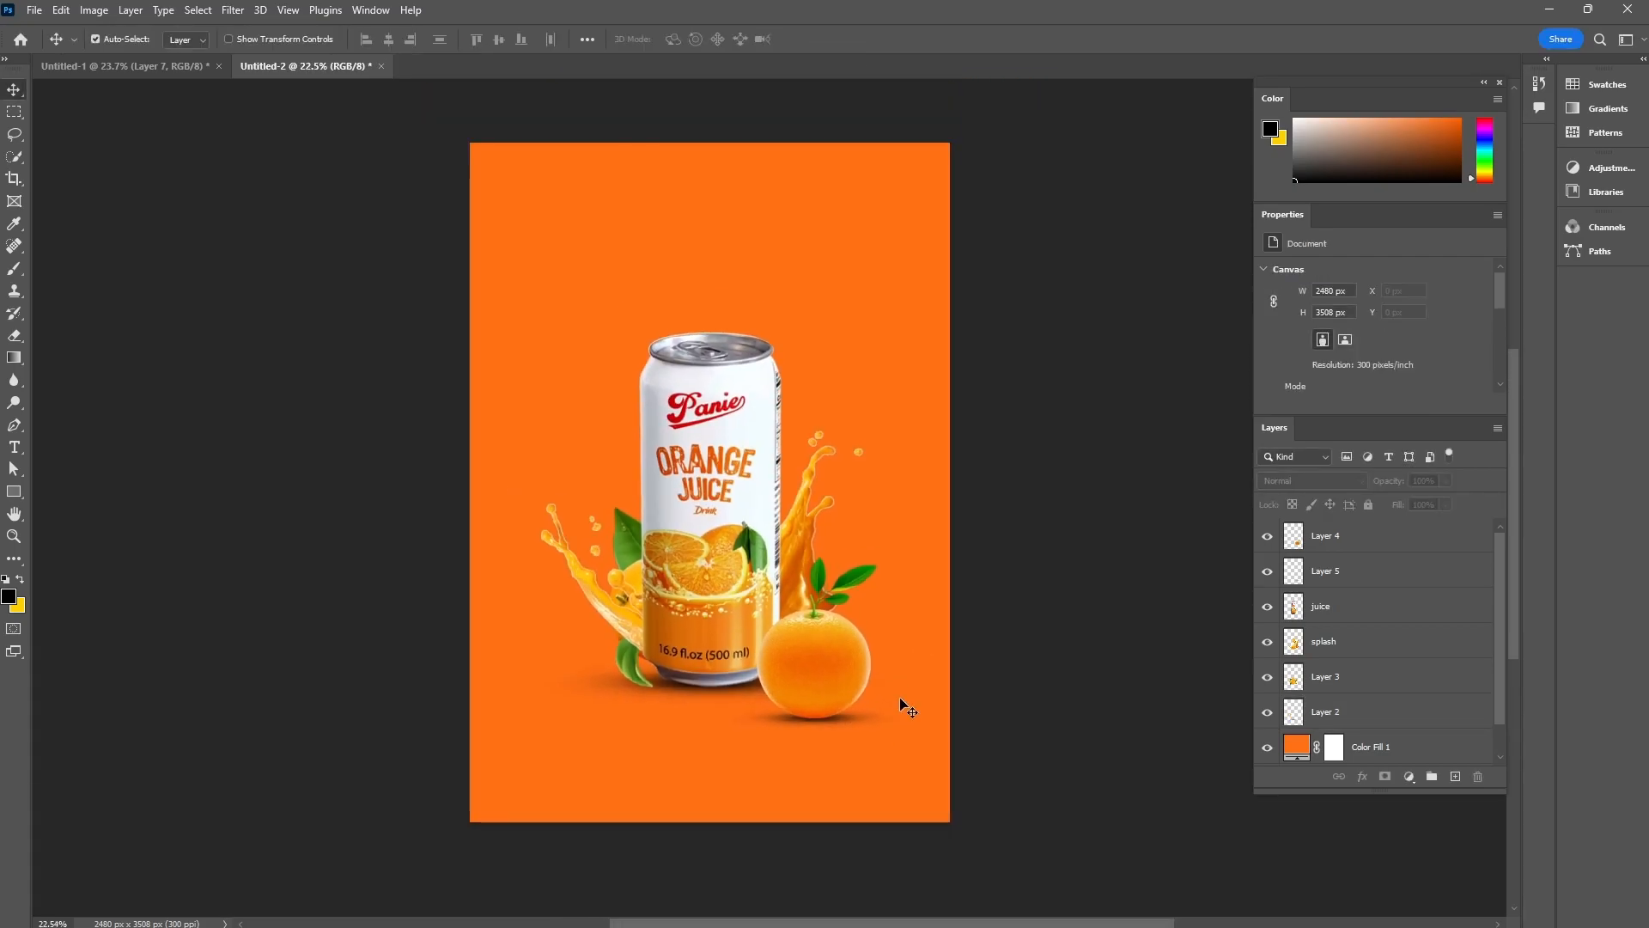
- Bring the sliced-orange group with the green leaf from Untitled-1 into Untitled-2, placing it in front of the can's lower left
{"action": "left_click", "coordinate": [95, 66]}
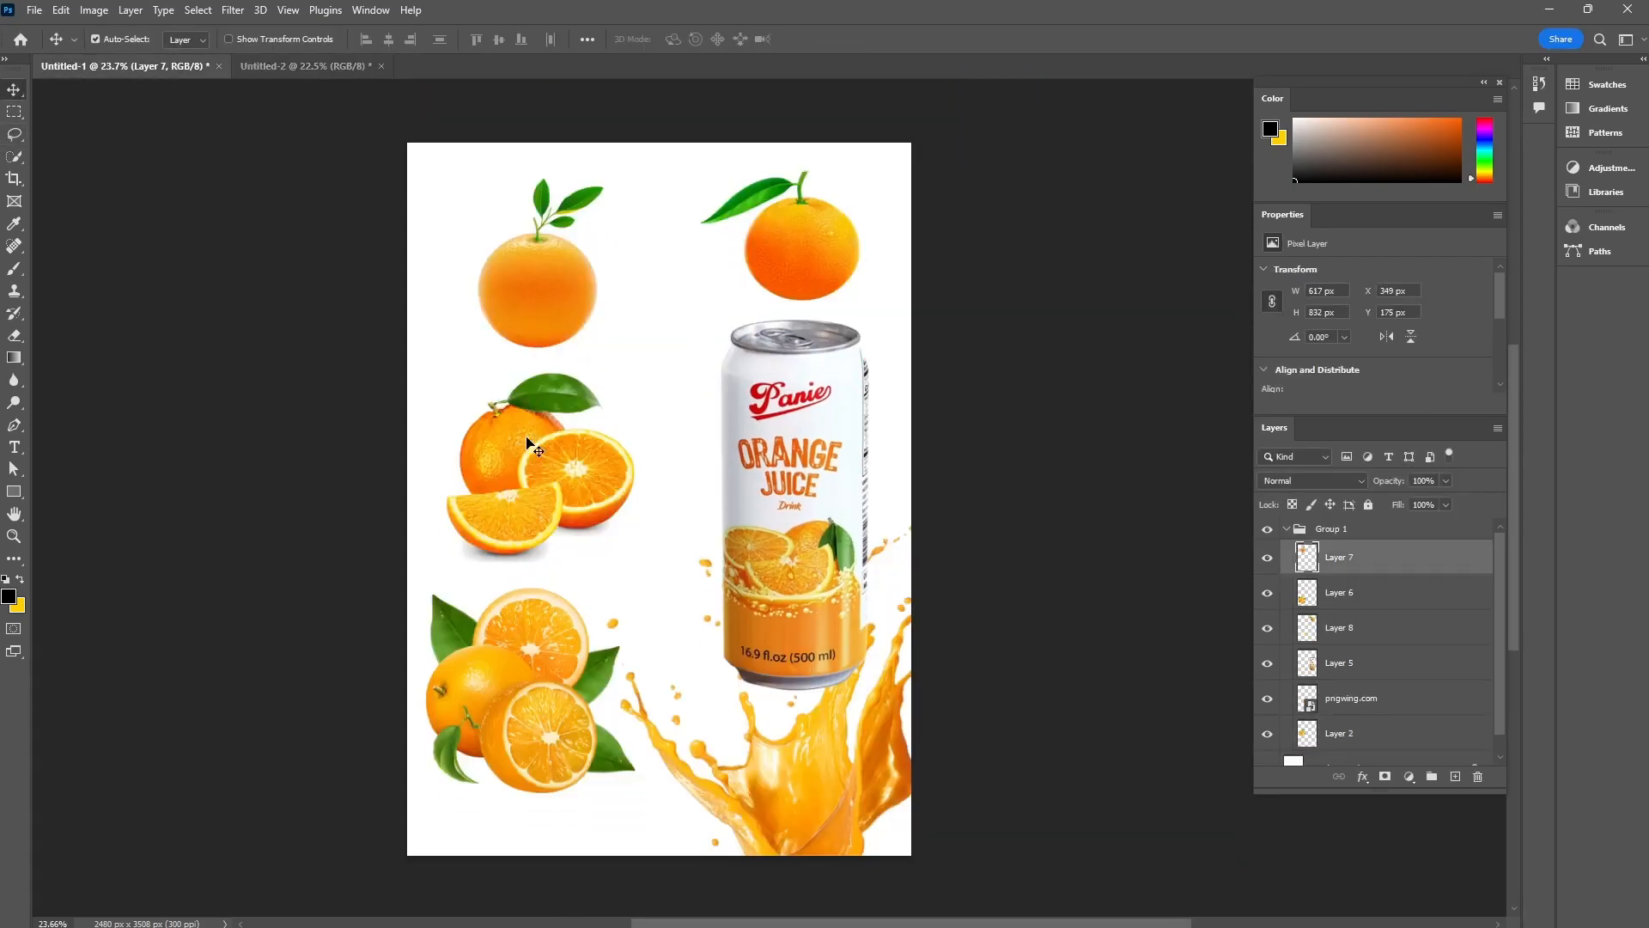
{"action": "left_click_drag", "start_coordinate": [580, 482], "coordinate": [601, 711]}
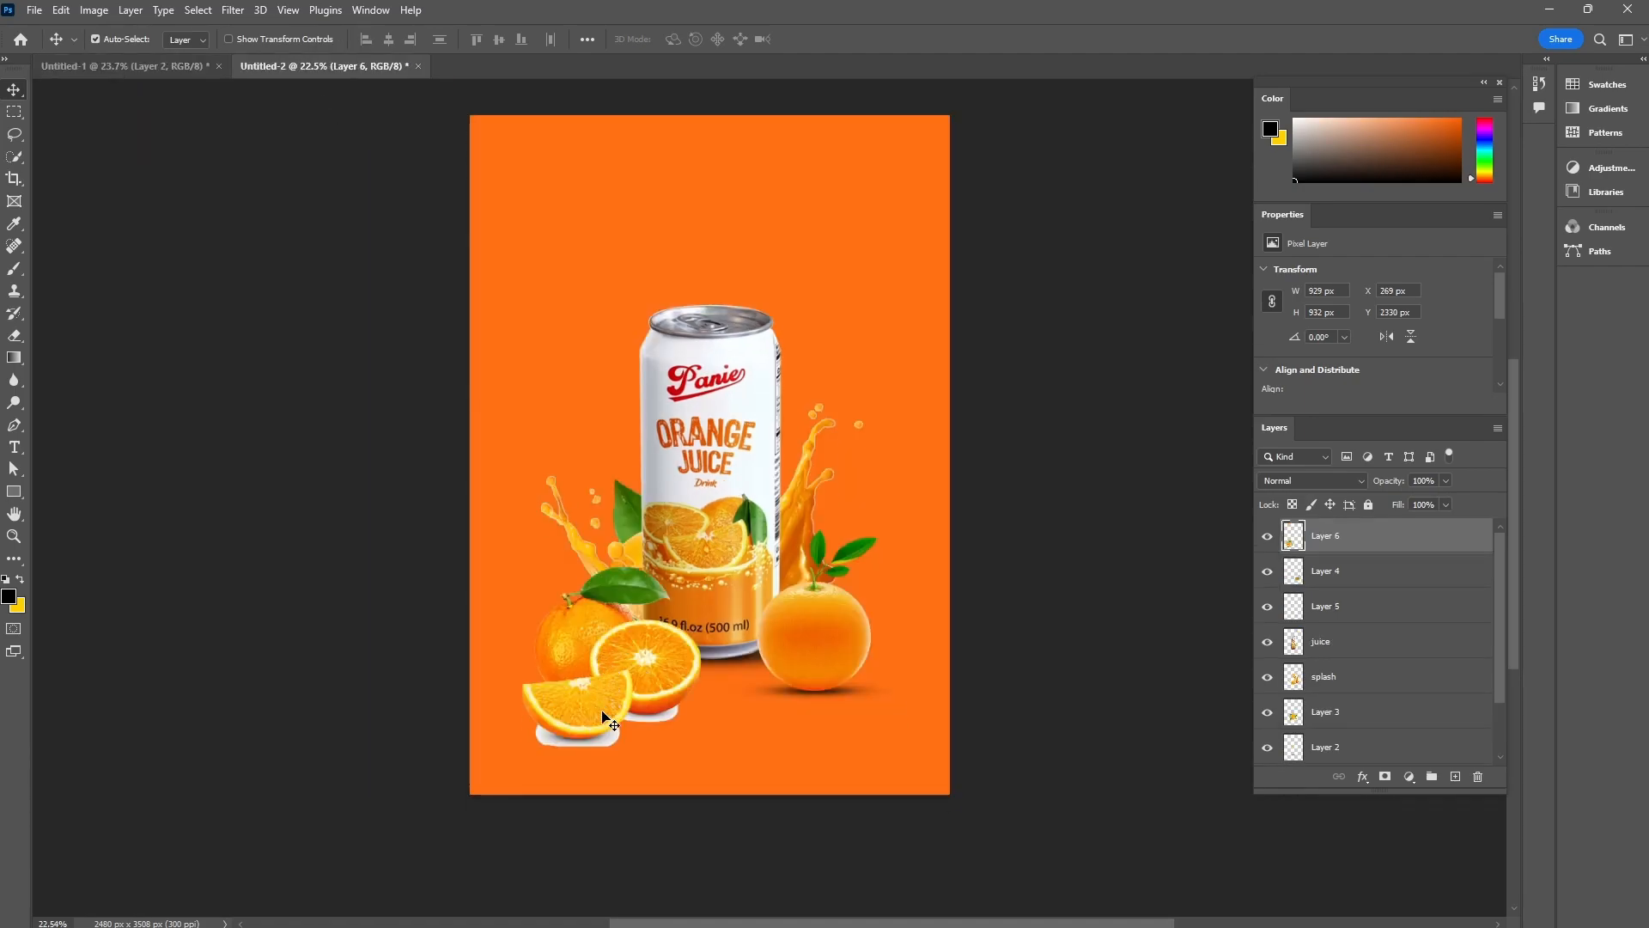
{"action": "scroll", "coordinate": [606, 715], "scroll_direction": "up", "scroll_amount": 1}
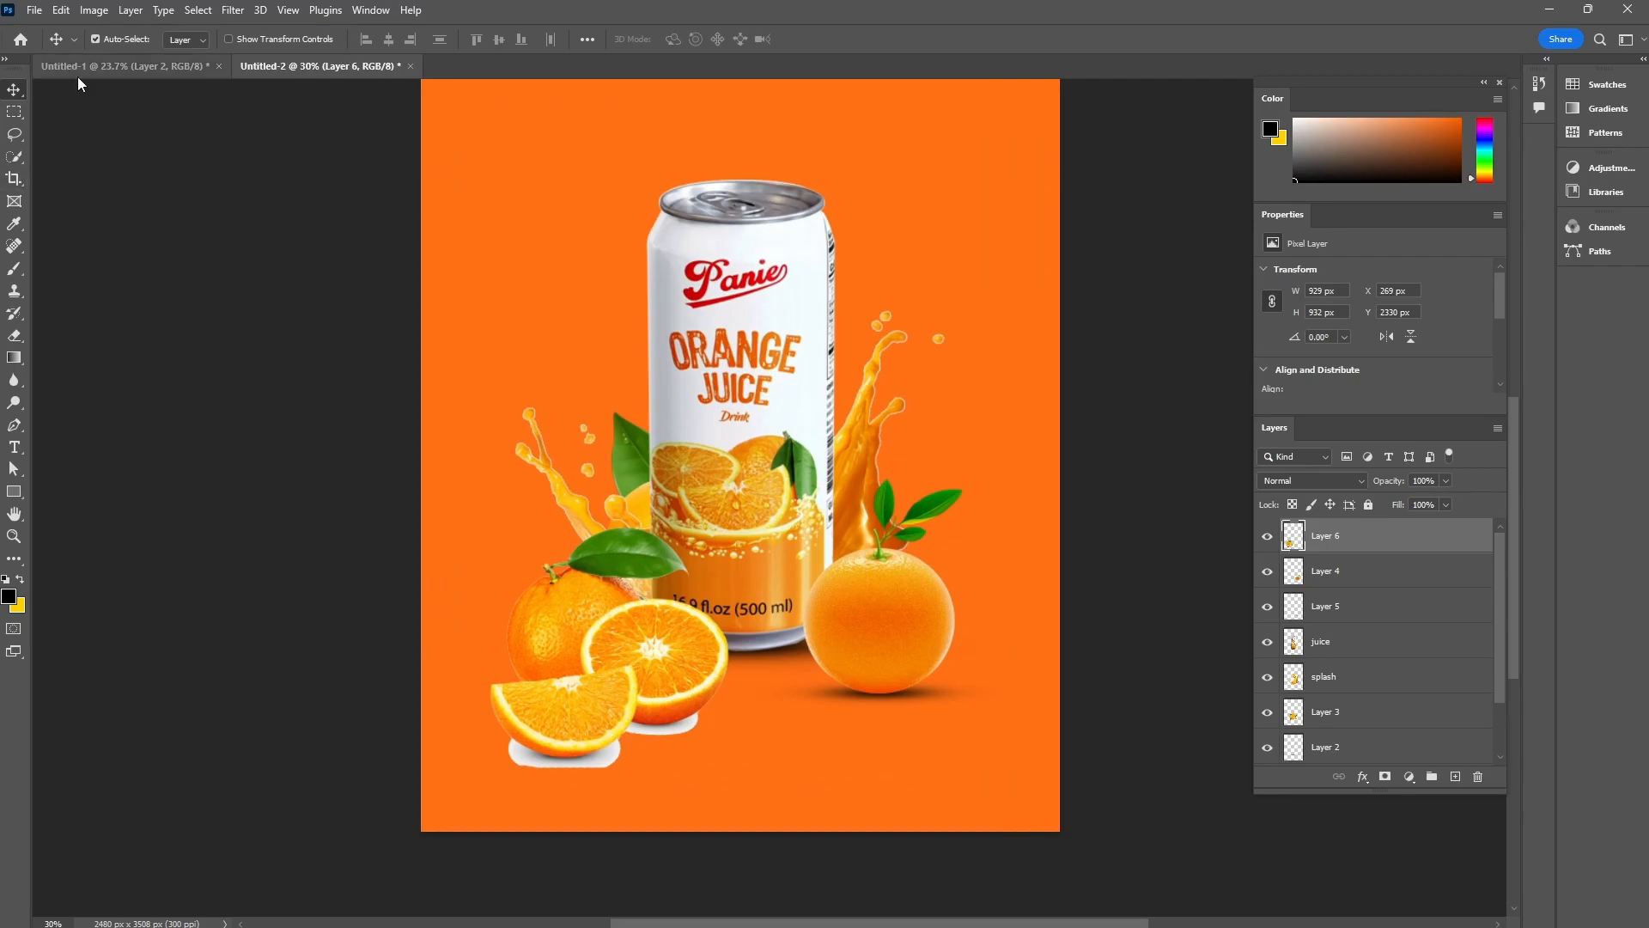
- Trace the lower edge of the front orange wedge with a curved Pen path, following the peel above its white shadow
{"action": "key", "text": "p"}
{"action": "scroll", "coordinate": [571, 710], "scroll_direction": "up", "scroll_amount": 2}
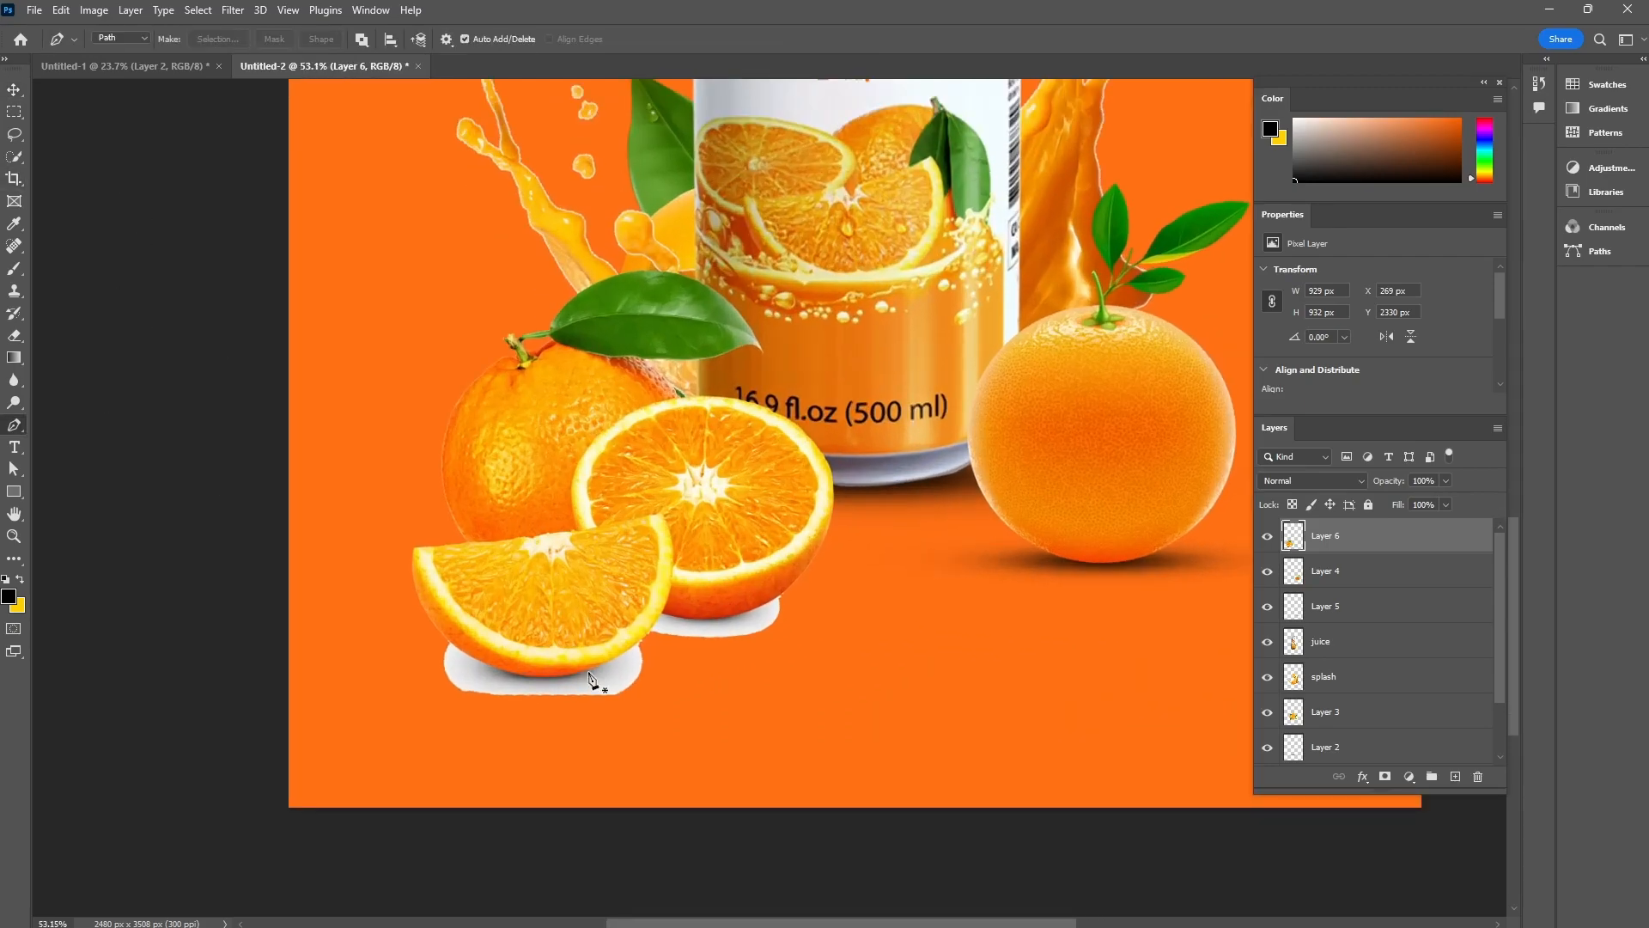
{"action": "scroll", "coordinate": [598, 679], "scroll_direction": "up", "scroll_amount": 4}
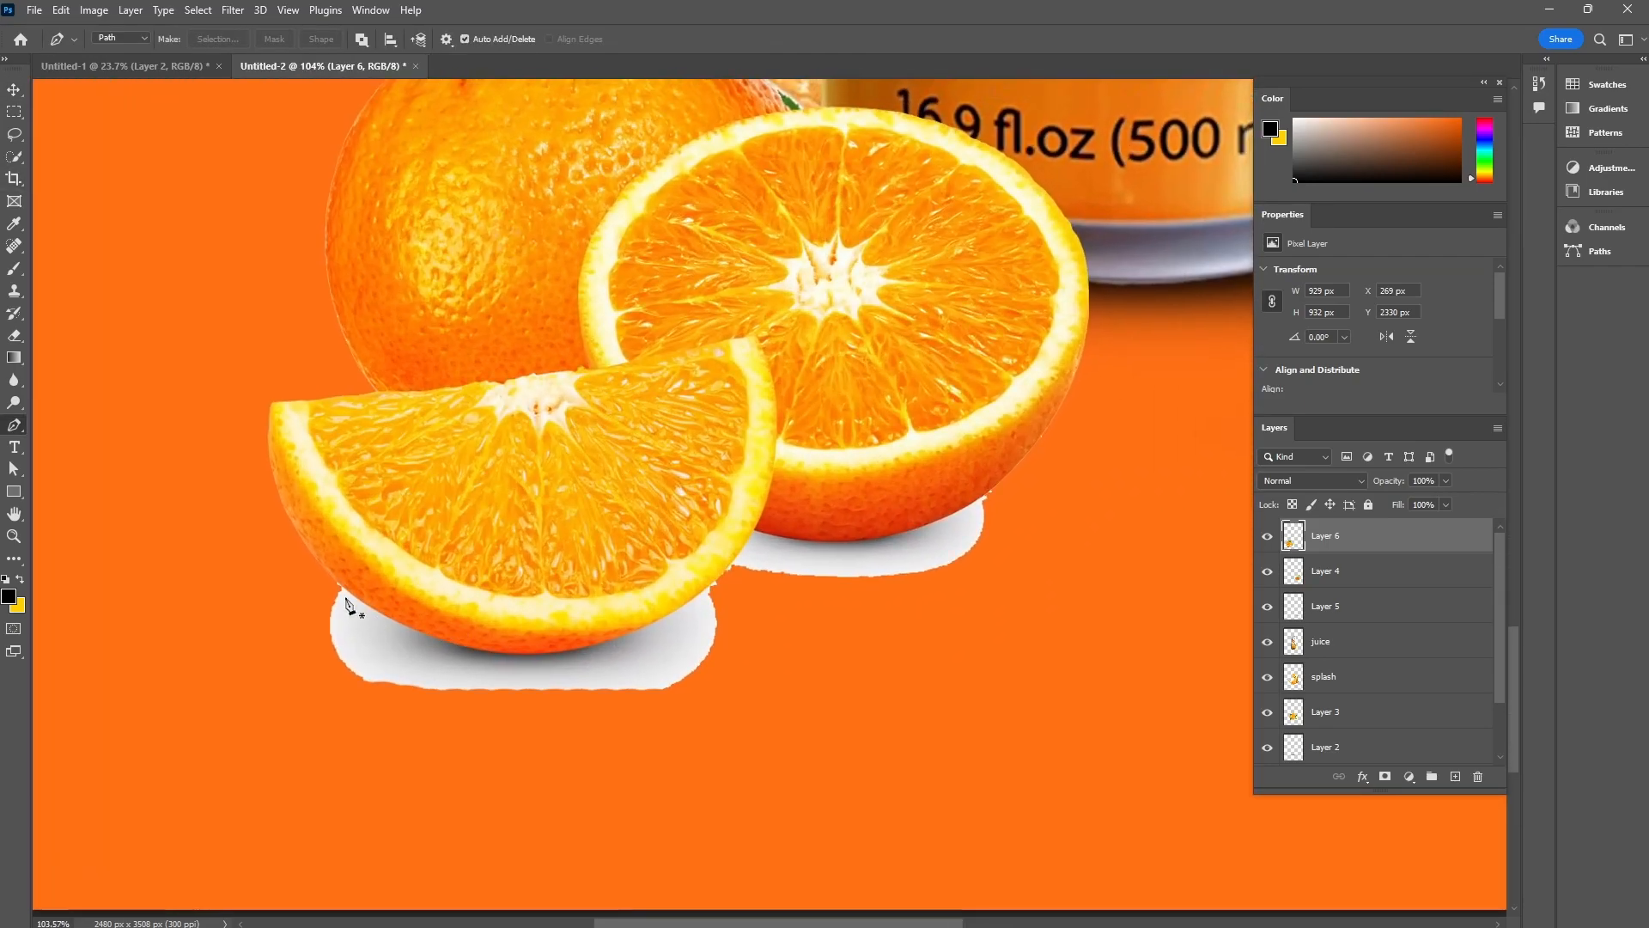
{"action": "left_click", "coordinate": [334, 579]}
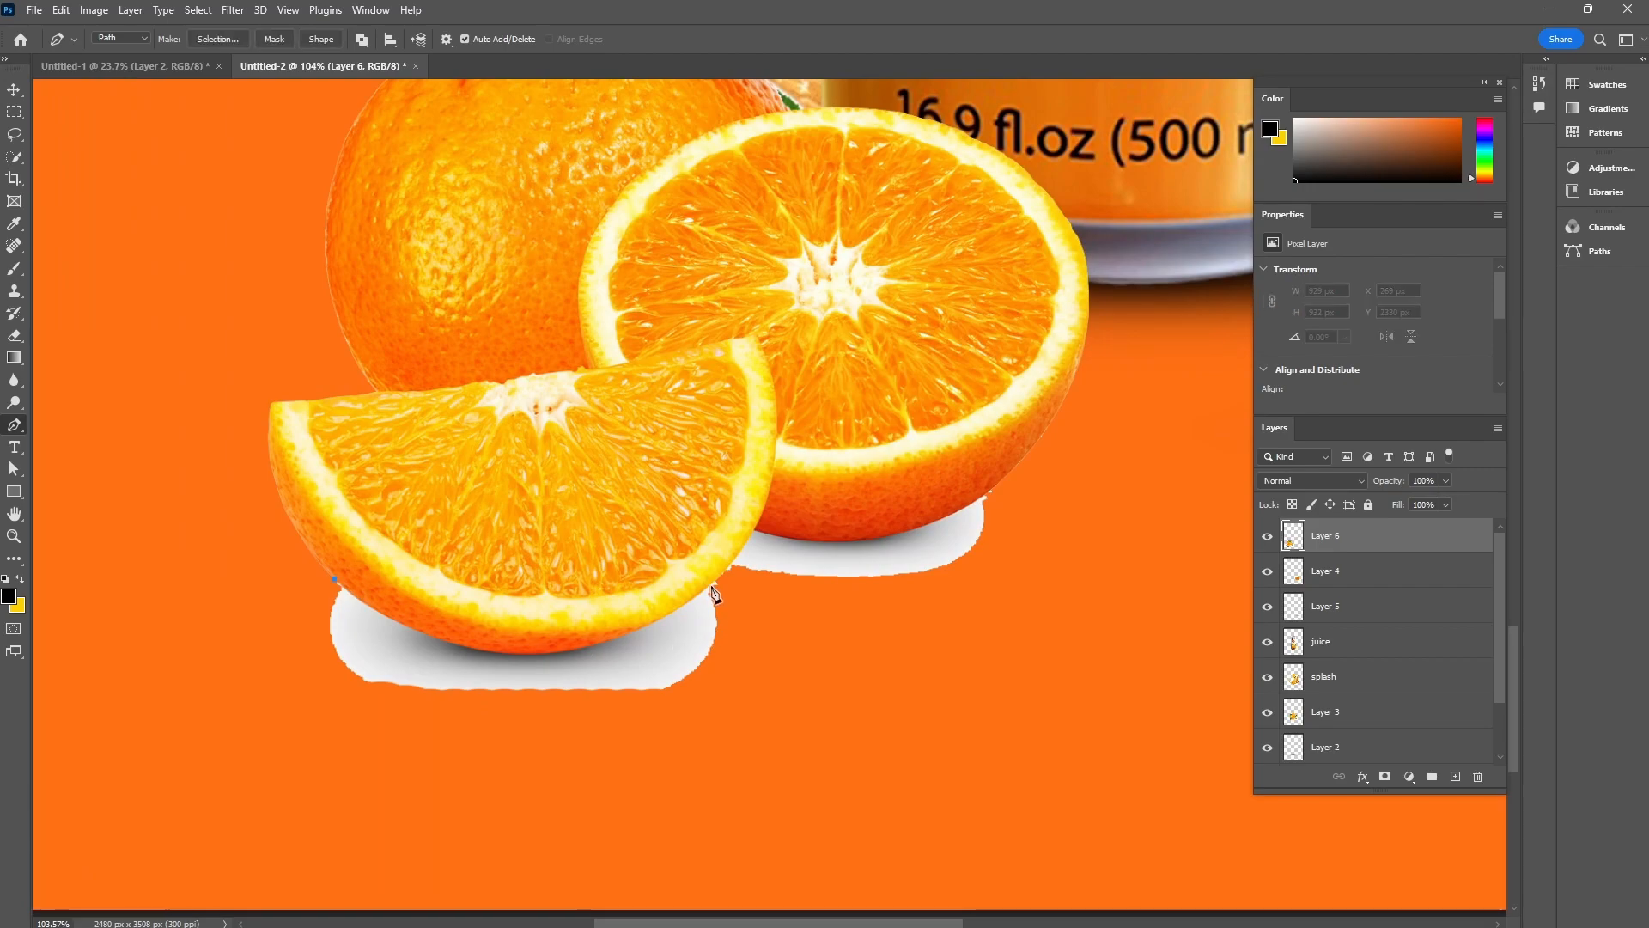
{"action": "left_click_drag", "start_coordinate": [535, 655], "coordinate": [662, 657]}
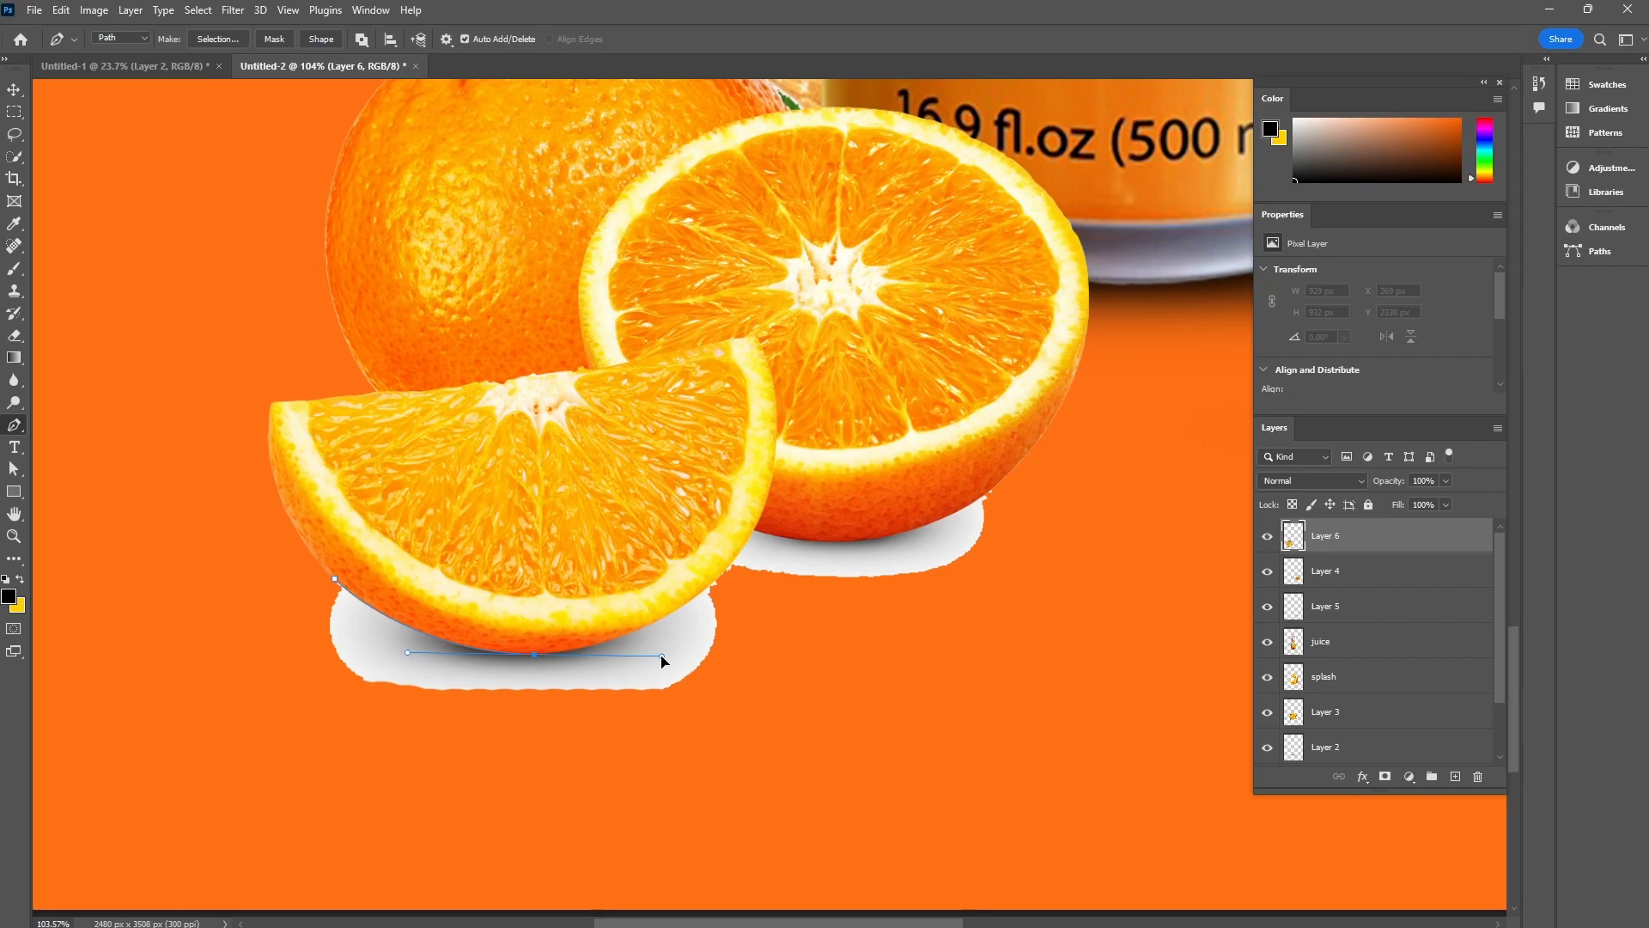
{"action": "scroll", "coordinate": [534, 660], "scroll_direction": "up", "scroll_amount": 3}
{"action": "left_click", "coordinate": [529, 657], "text": "alt"}
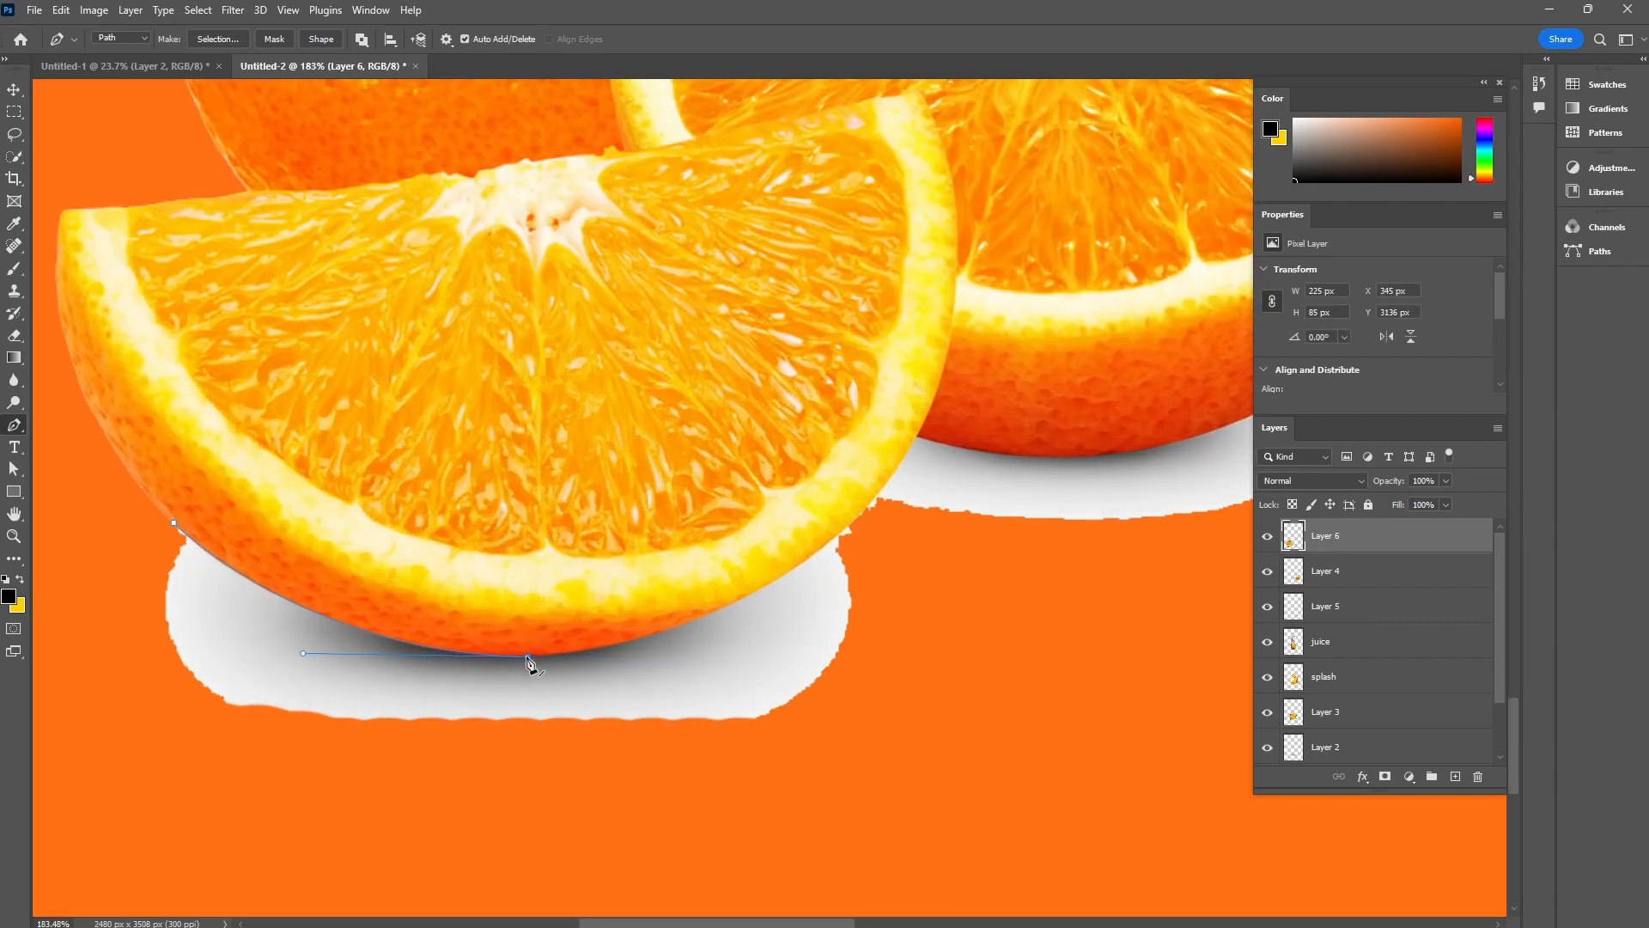
{"action": "scroll", "coordinate": [532, 660], "scroll_direction": "right", "scroll_amount": 3}
{"action": "scroll", "coordinate": [533, 660], "scroll_direction": "up", "scroll_amount": 1}
{"action": "left_click_drag", "start_coordinate": [697, 568], "coordinate": [863, 429]}
{"action": "scroll", "coordinate": [760, 533], "scroll_direction": "up", "scroll_amount": 1}
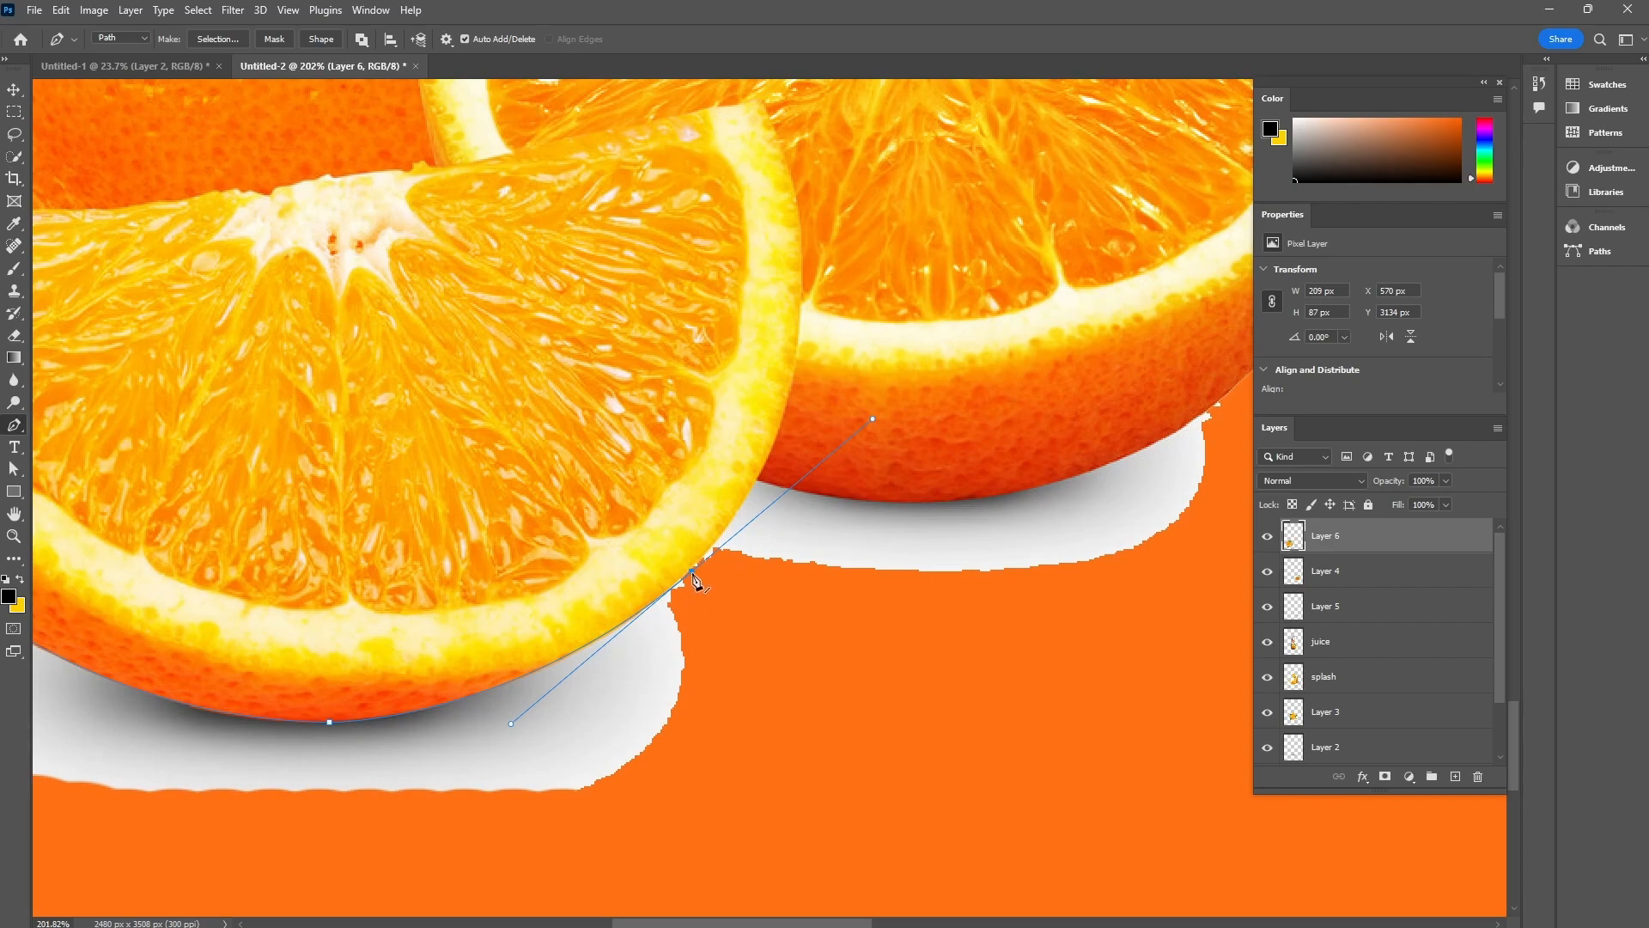
{"action": "left_click", "coordinate": [691, 573], "text": "alt"}
- Close the path around the wedge's white shadow area, convert it to a selection, delete the enclosed pixels and deselect
{"action": "scroll", "coordinate": [720, 571], "scroll_direction": "down", "scroll_amount": 8}
{"action": "left_click_drag", "start_coordinate": [714, 626], "coordinate": [716, 670]}
{"action": "left_click_drag", "start_coordinate": [615, 750], "coordinate": [554, 742]}
{"action": "left_click_drag", "start_coordinate": [405, 730], "coordinate": [284, 652]}
{"action": "left_click_drag", "start_coordinate": [314, 595], "coordinate": [325, 589]}
{"action": "left_click", "coordinate": [343, 580]}
{"action": "left_click", "coordinate": [355, 573]}
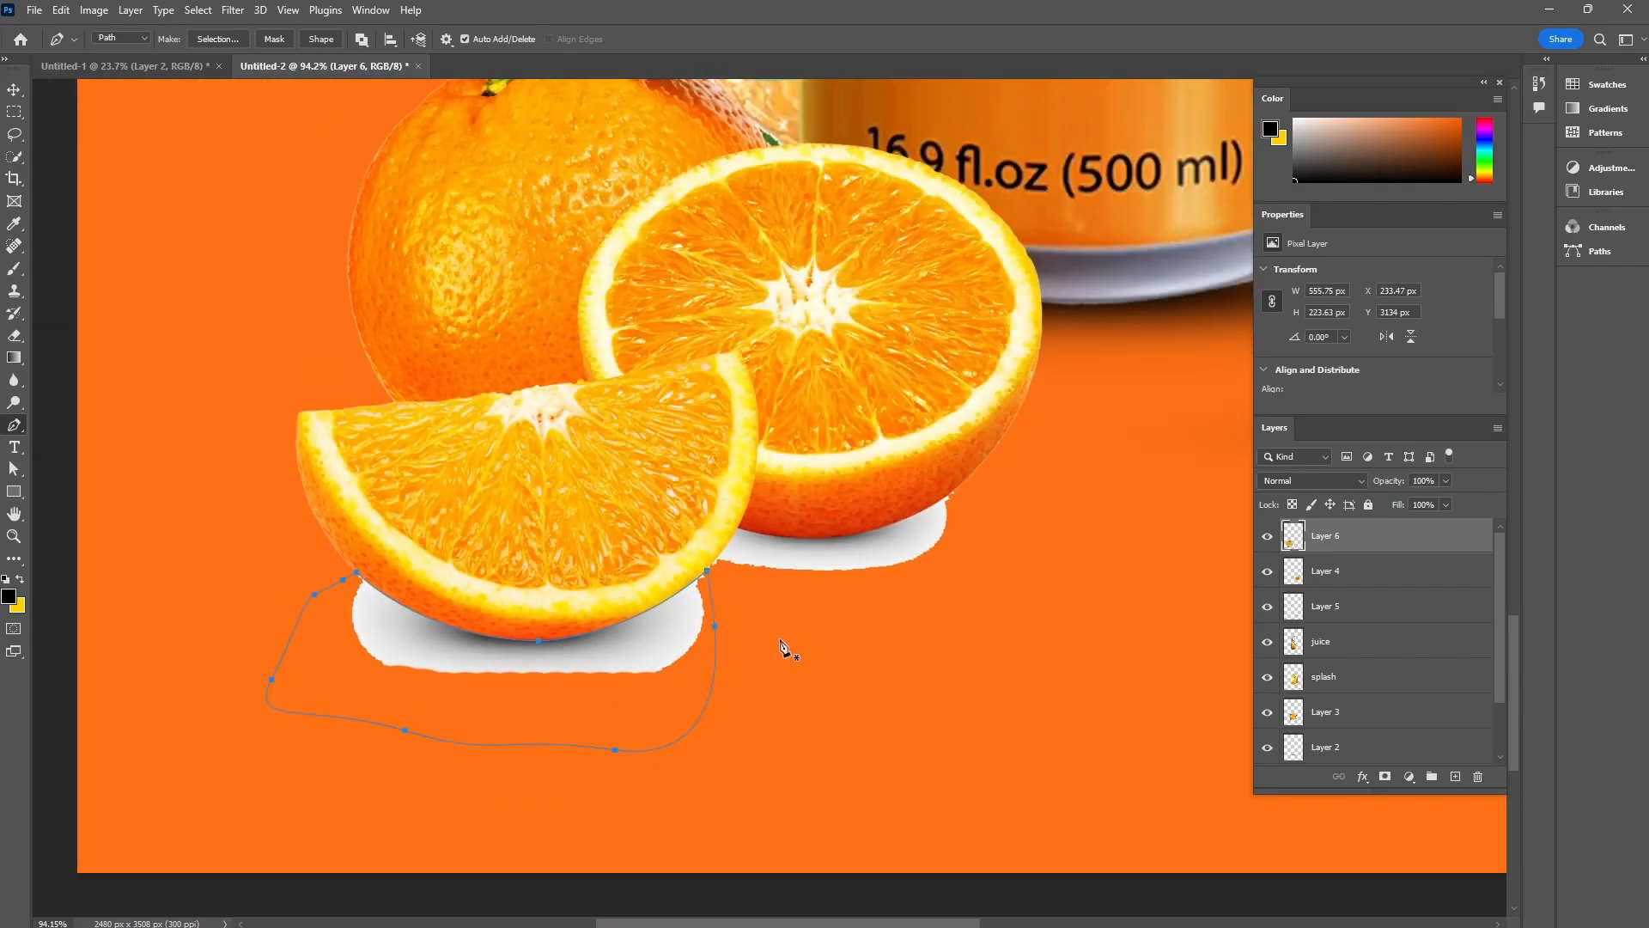
{"action": "key", "text": "ctrl+Return"}
{"action": "key", "text": "Delete"}
{"action": "key", "text": "ctrl+d"}
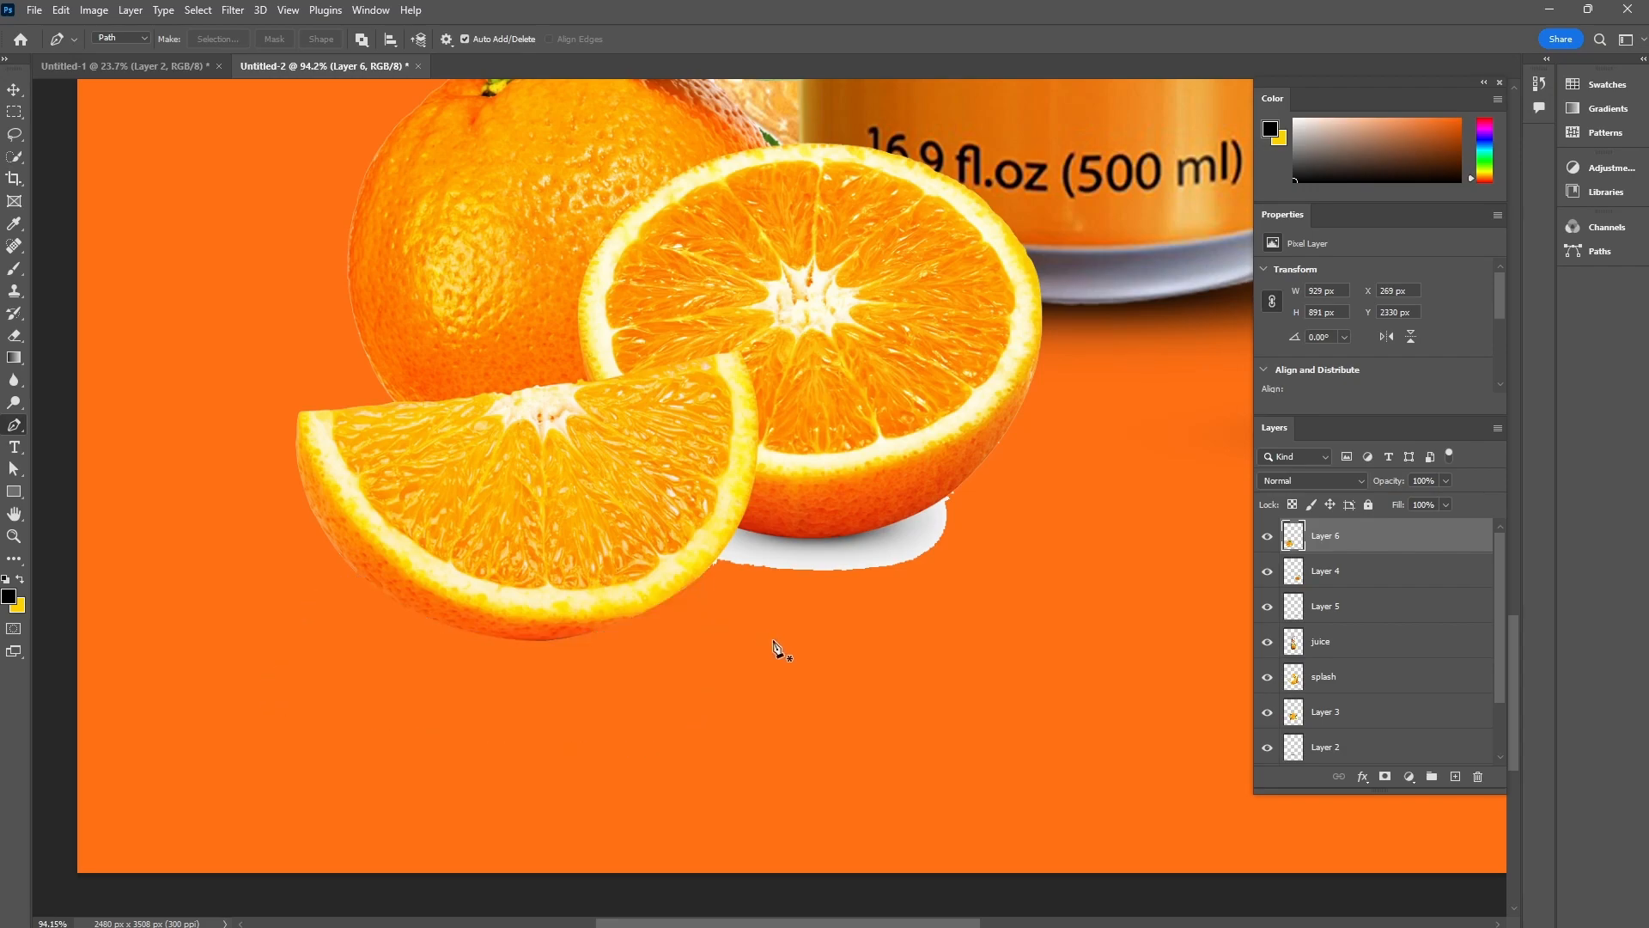
- Trace the halved orange's lower edge and the adjoining wedge edge with the Pen tool, above the remaining white shadow
{"action": "left_click_drag", "start_coordinate": [775, 650], "coordinate": [547, 683]}
{"action": "scroll", "coordinate": [549, 680], "scroll_direction": "up", "scroll_amount": 3}
{"action": "left_click_drag", "start_coordinate": [826, 567], "coordinate": [735, 603]}
{"action": "scroll", "coordinate": [693, 604], "scroll_direction": "up", "scroll_amount": 4}
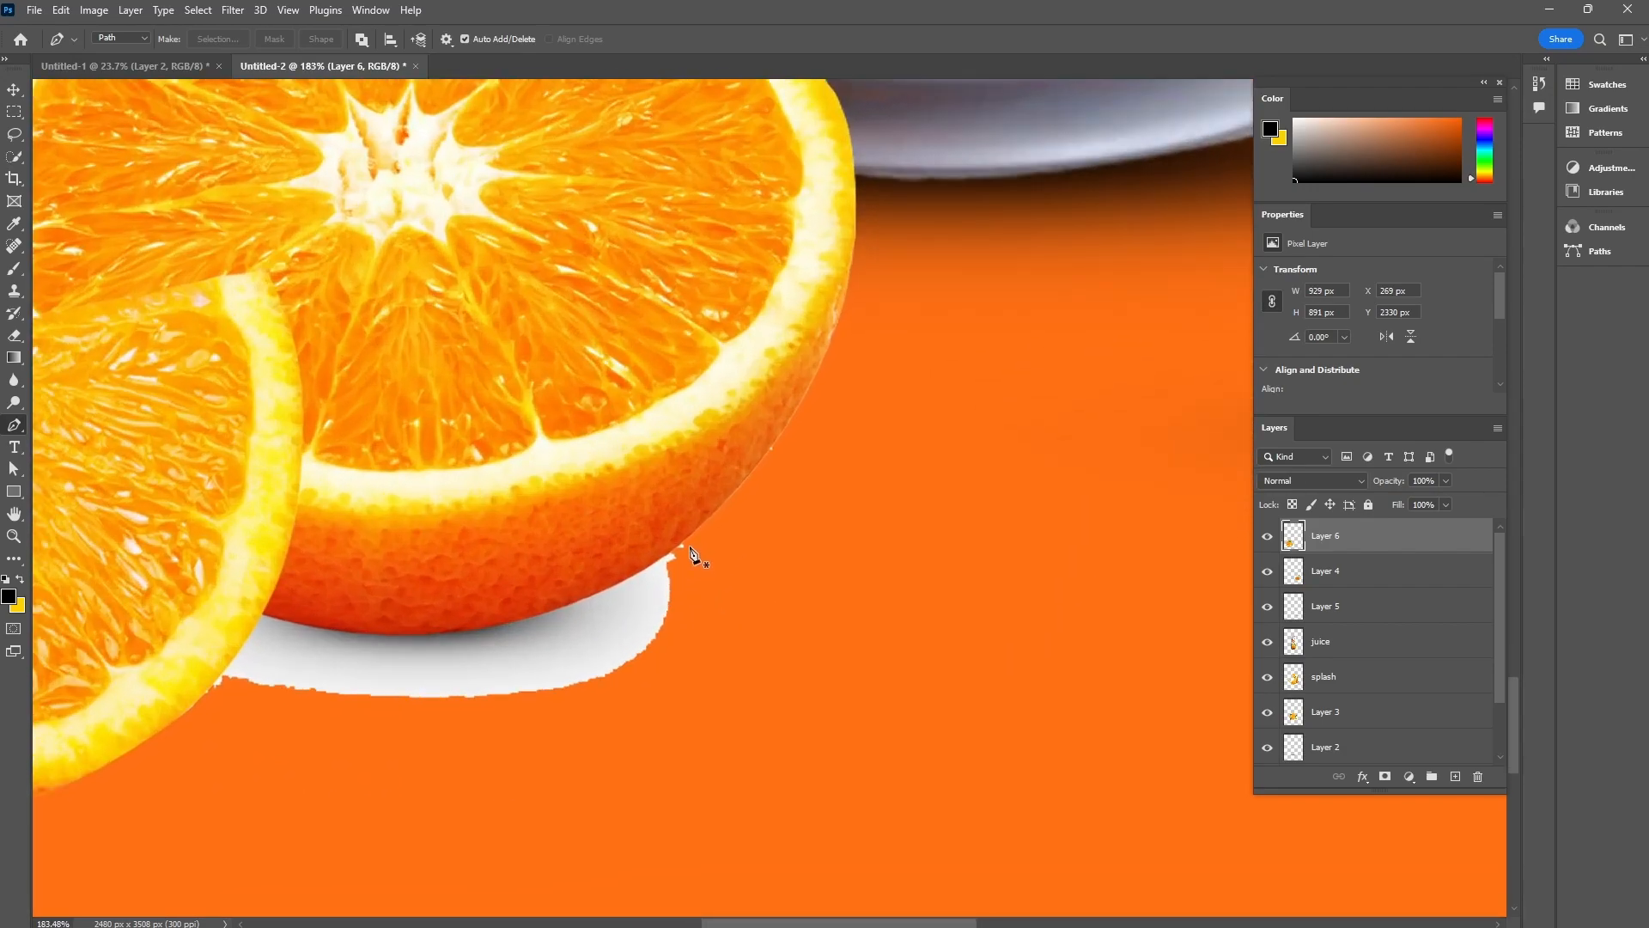
{"action": "left_click", "coordinate": [689, 538]}
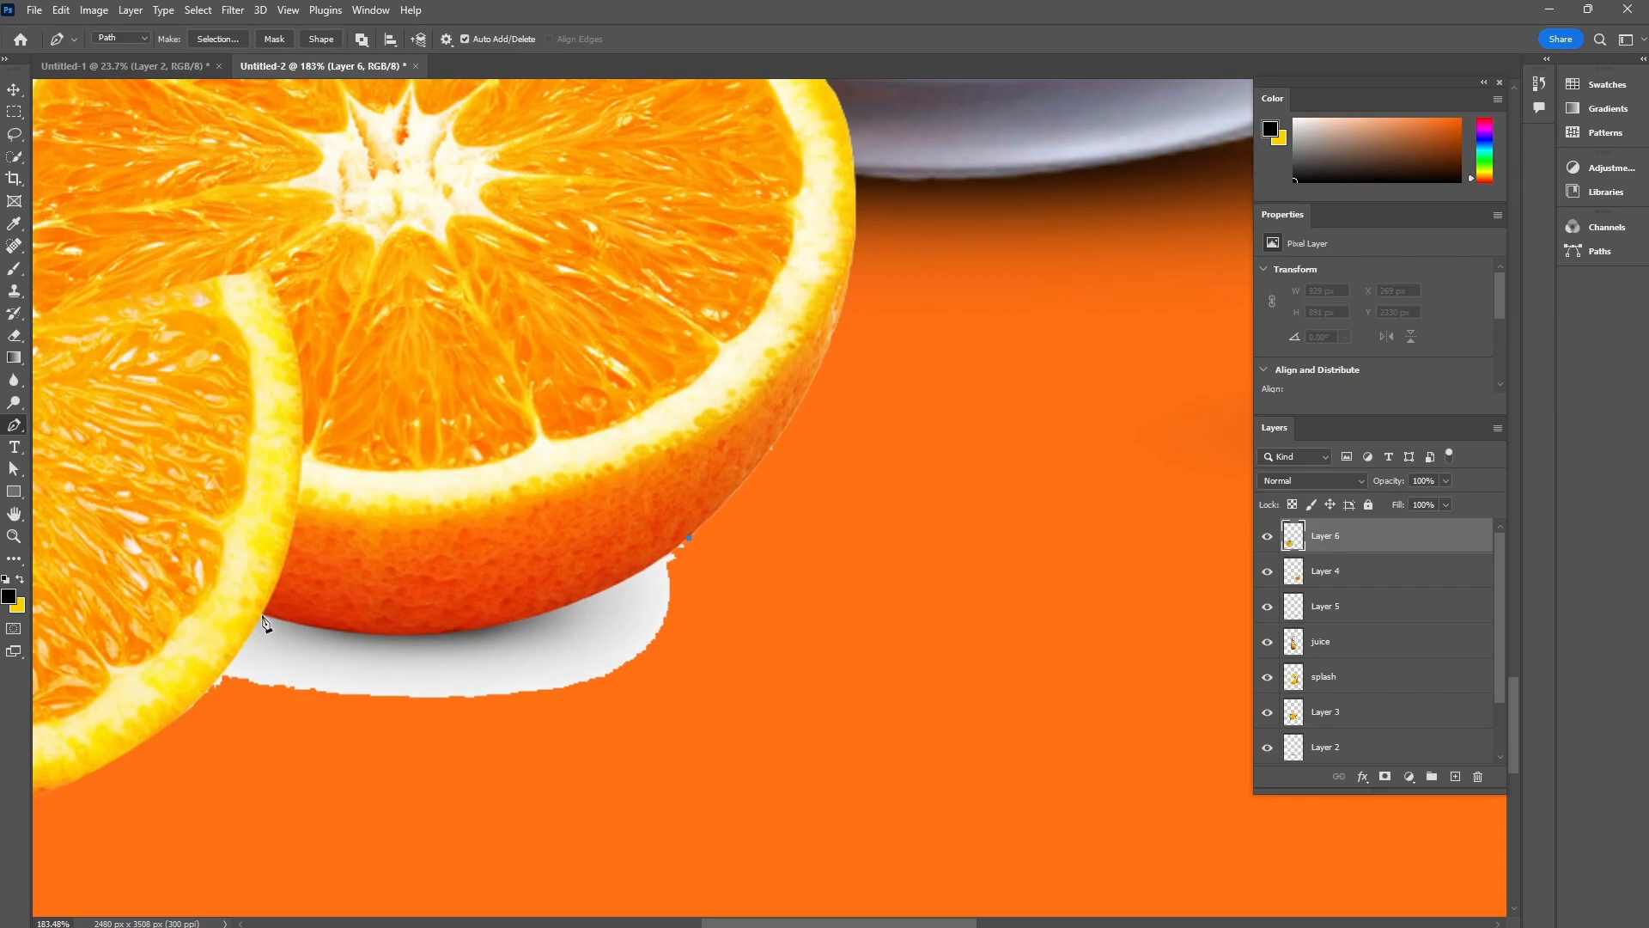
{"action": "left_click_drag", "start_coordinate": [260, 615], "coordinate": [109, 548]}
{"action": "scroll", "coordinate": [367, 618], "scroll_direction": "up", "scroll_amount": 2}
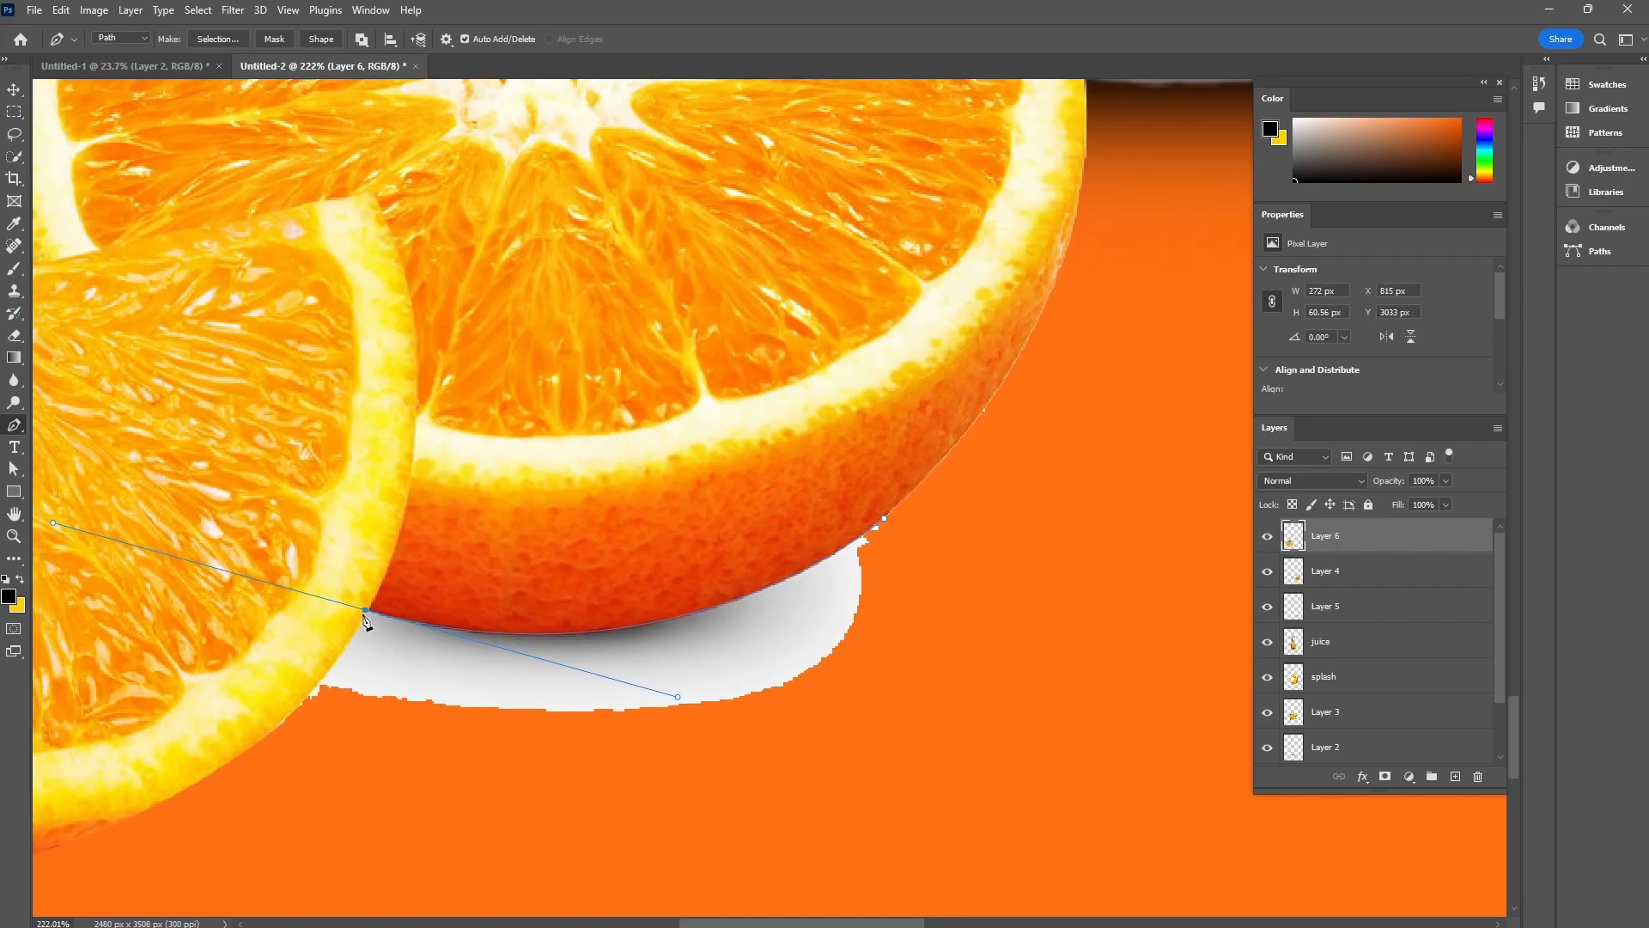
{"action": "scroll", "coordinate": [379, 637], "scroll_direction": "down", "scroll_amount": 1}
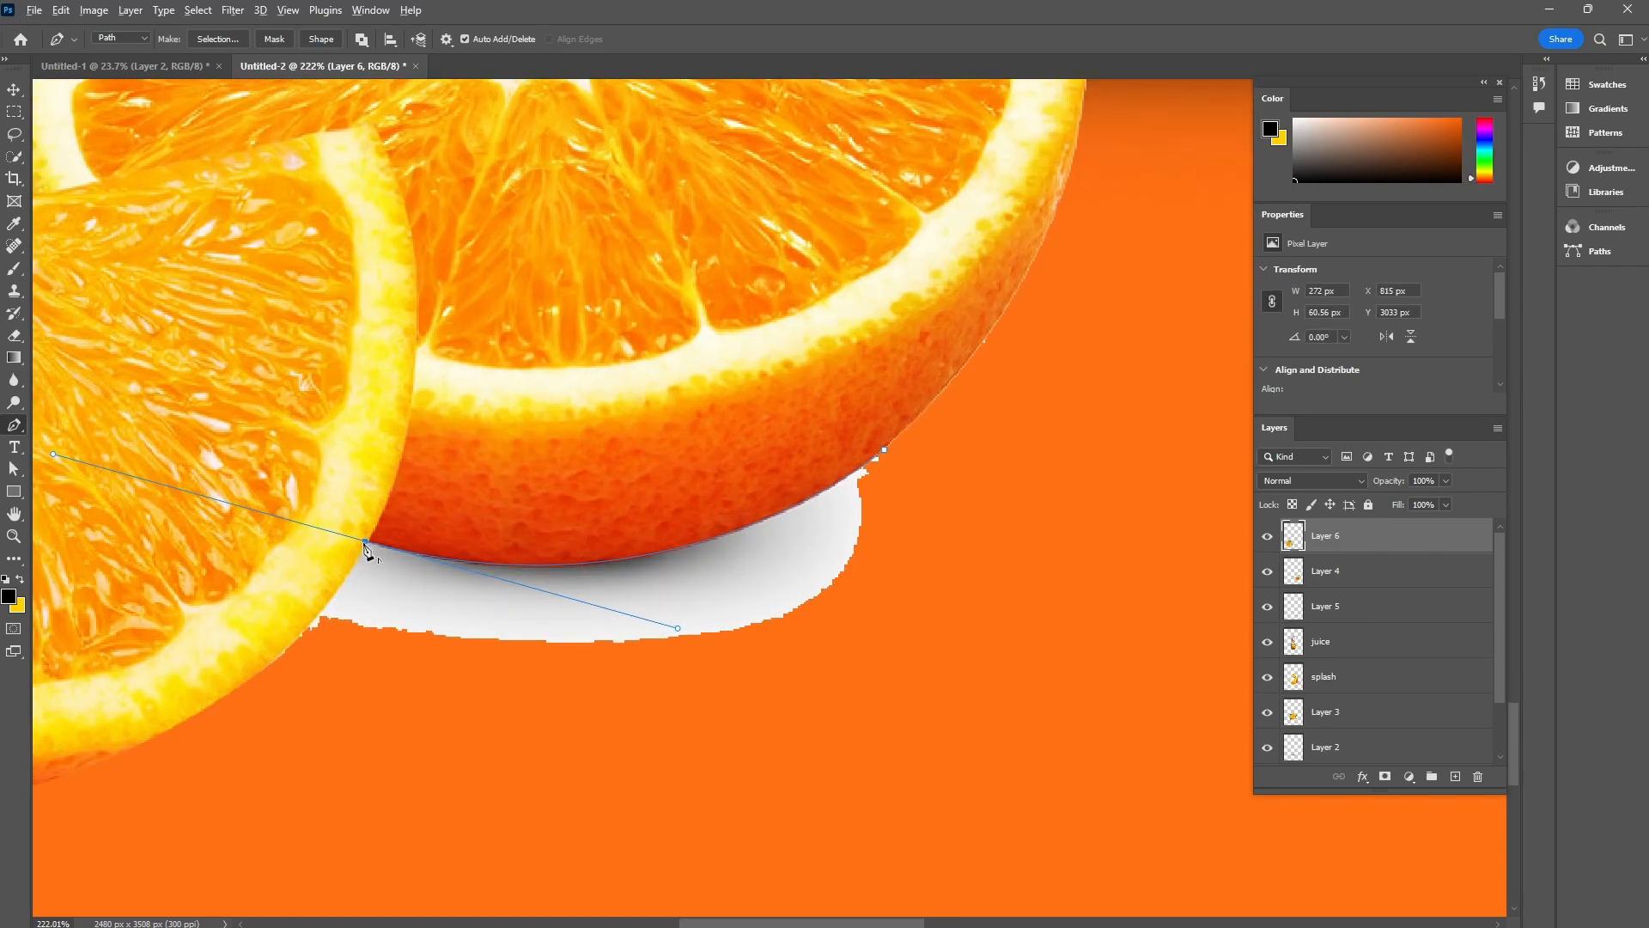
{"action": "scroll", "coordinate": [365, 547], "scroll_direction": "down", "scroll_amount": 3}
{"action": "left_click_drag", "start_coordinate": [299, 630], "coordinate": [266, 655]}
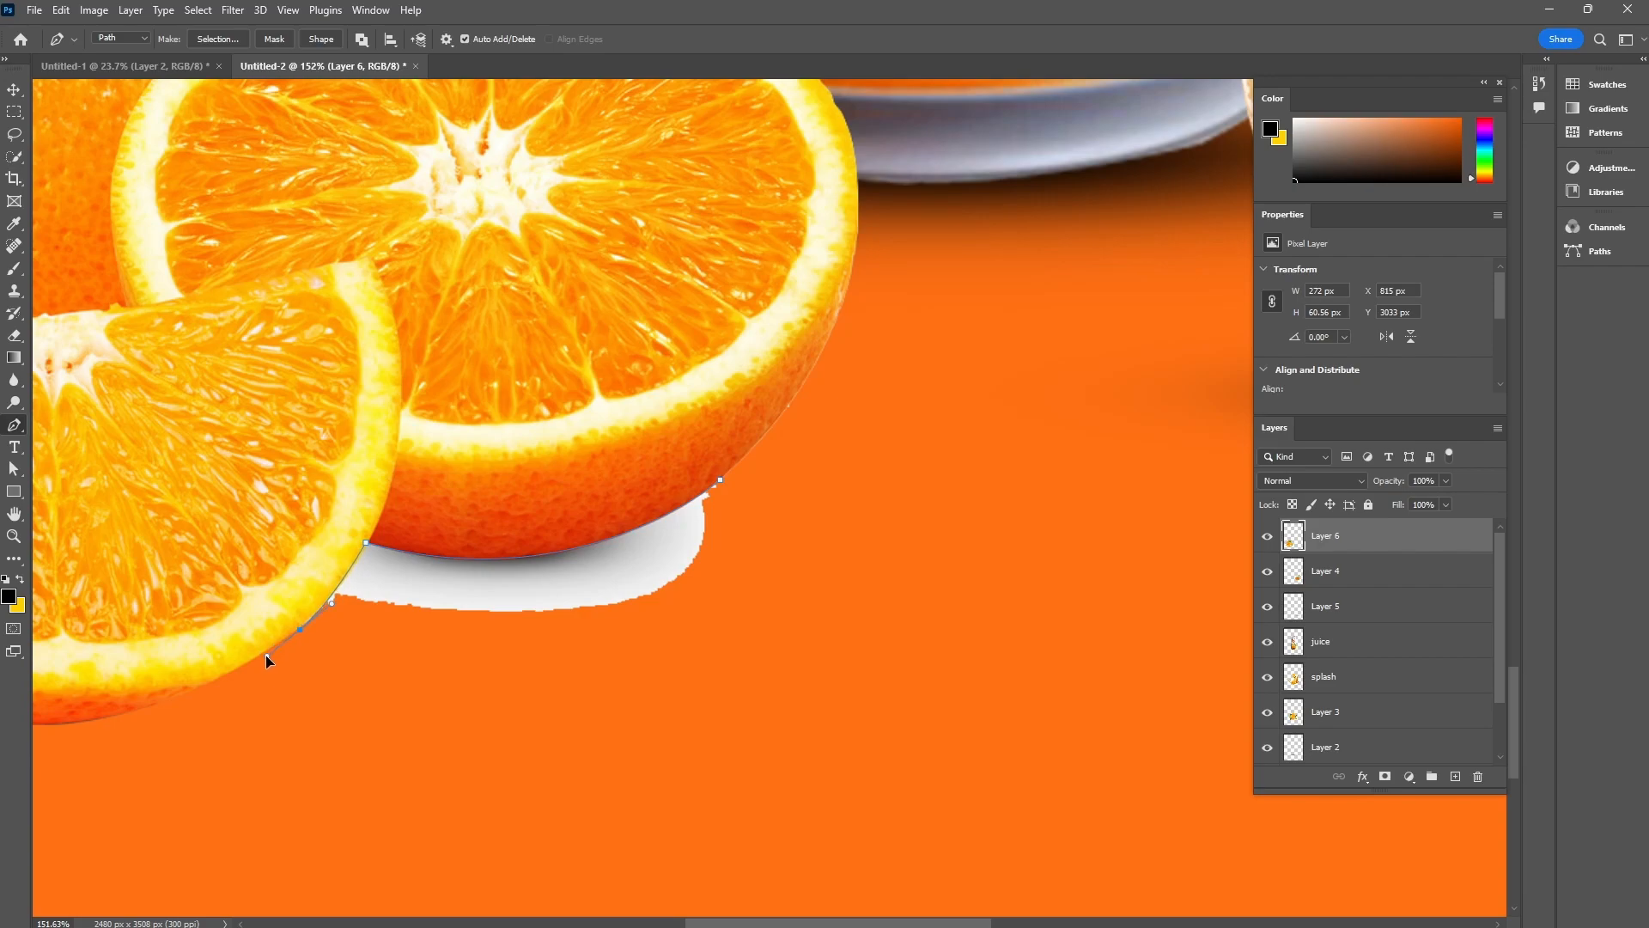
- Close the path around the halved orange's white shadow, turn it into a selection, delete its contents and deselect
{"action": "left_click", "coordinate": [593, 649]}
{"action": "left_click", "coordinate": [753, 642]}
{"action": "left_click", "coordinate": [780, 579]}
{"action": "left_click", "coordinate": [764, 525]}
{"action": "left_click", "coordinate": [720, 479]}
{"action": "key", "text": "ctrl+Return"}
{"action": "key", "text": "Delete"}
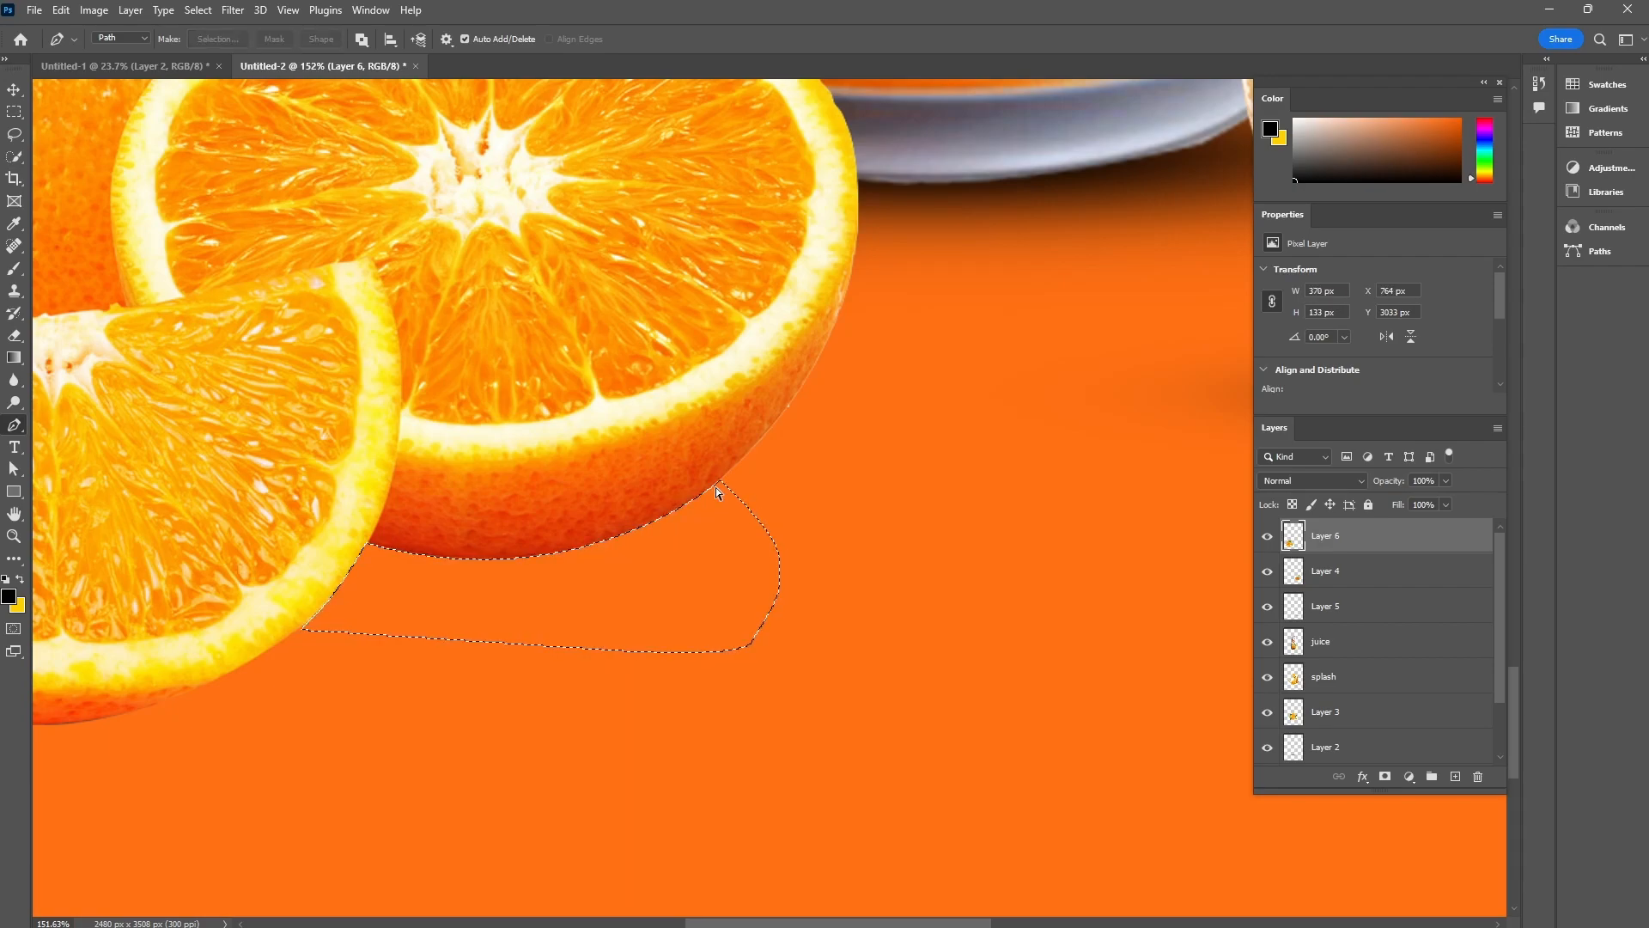
{"action": "key", "text": "ctrl+d"}
- Move the sliced-orange group slightly right and down to X 311 px, Y 2362 px
{"action": "scroll", "coordinate": [716, 487], "scroll_direction": "down", "scroll_amount": 2}
{"action": "scroll", "coordinate": [741, 511], "scroll_direction": "down", "scroll_amount": 6}
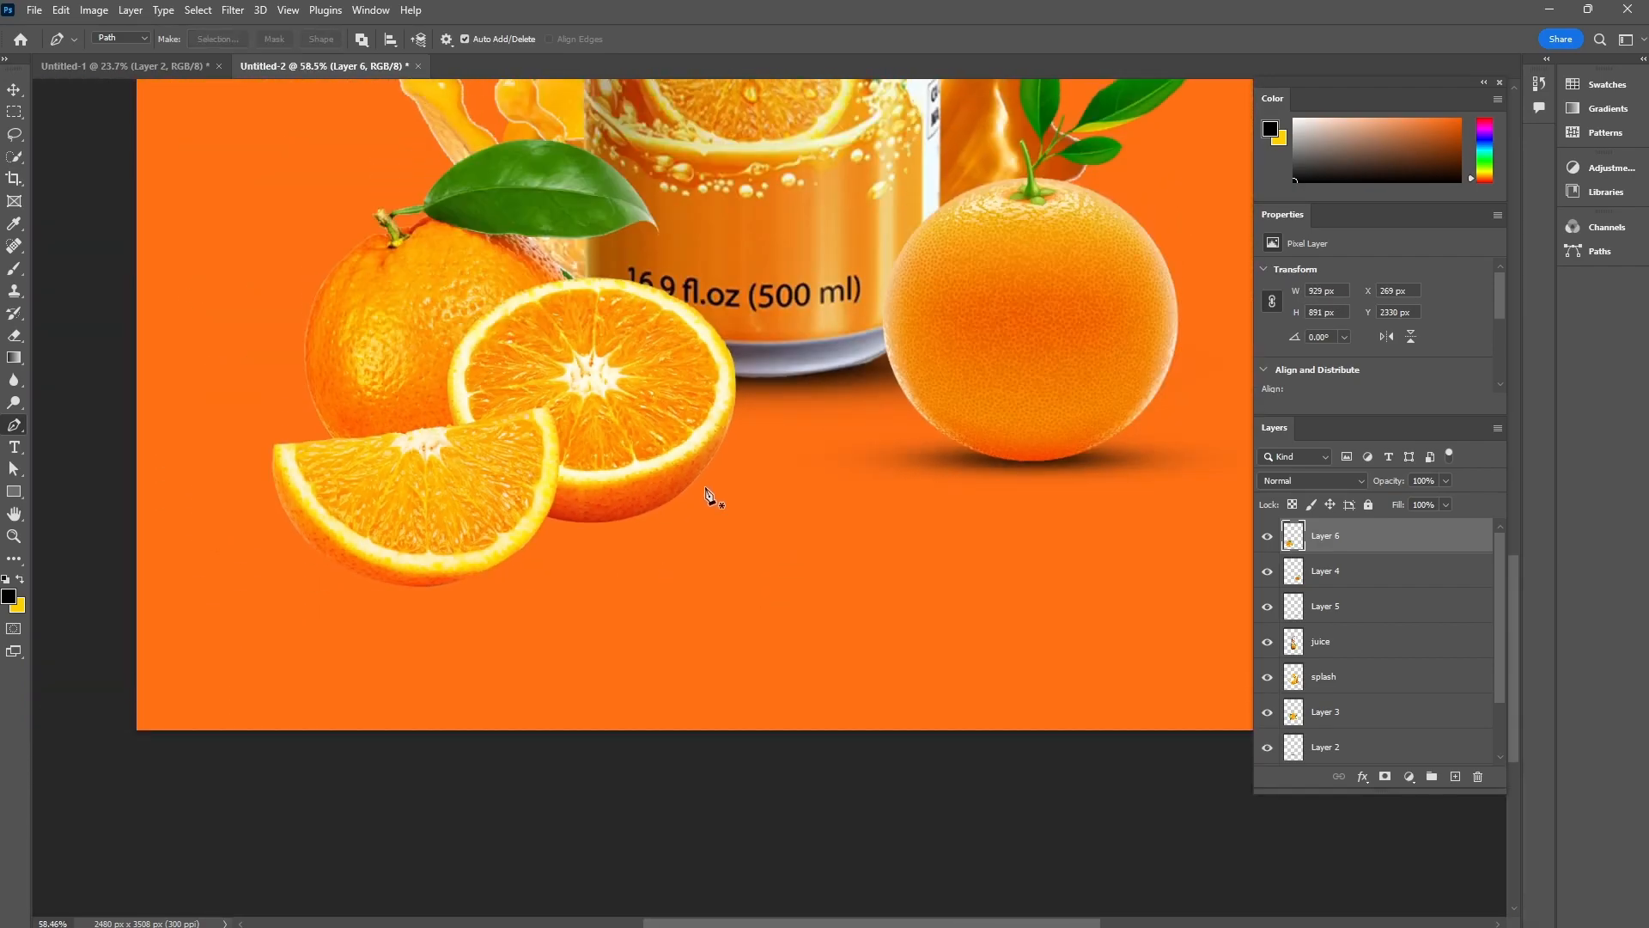
{"action": "scroll", "coordinate": [615, 420], "scroll_direction": "down", "scroll_amount": 2}
{"action": "key", "text": "v"}
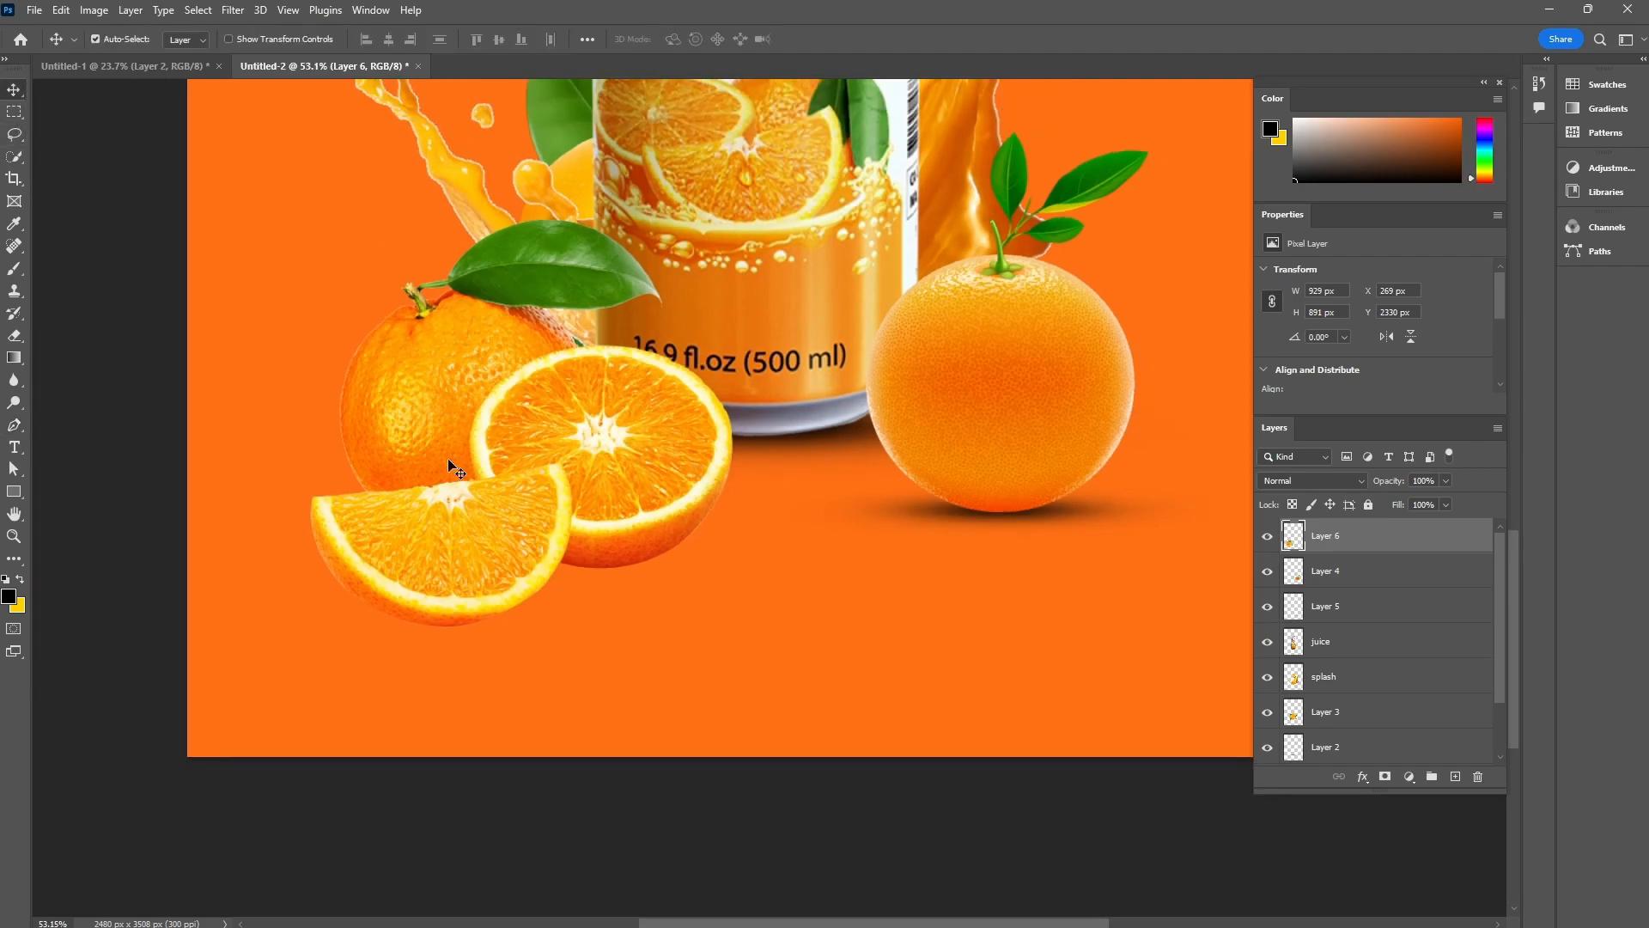
{"action": "scroll", "coordinate": [650, 486], "scroll_direction": "down", "scroll_amount": 2}
{"action": "left_click_drag", "start_coordinate": [676, 390], "coordinate": [746, 655]}
{"action": "scroll", "coordinate": [741, 624], "scroll_direction": "down", "scroll_amount": 1}
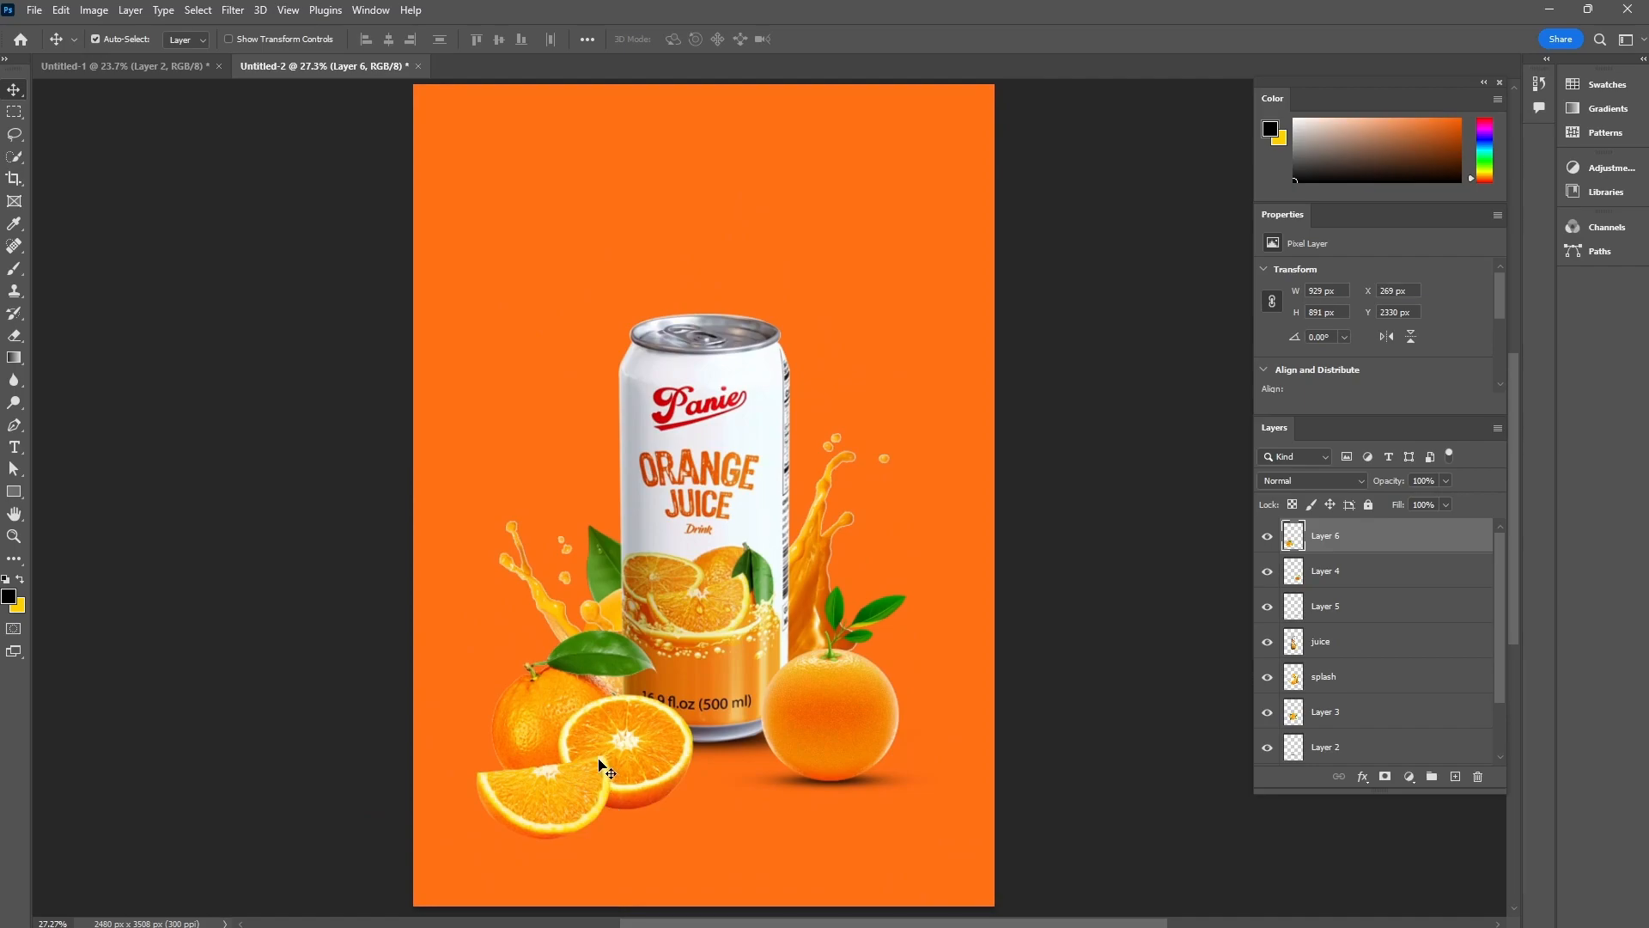
{"action": "left_click_drag", "start_coordinate": [601, 767], "coordinate": [605, 773]}
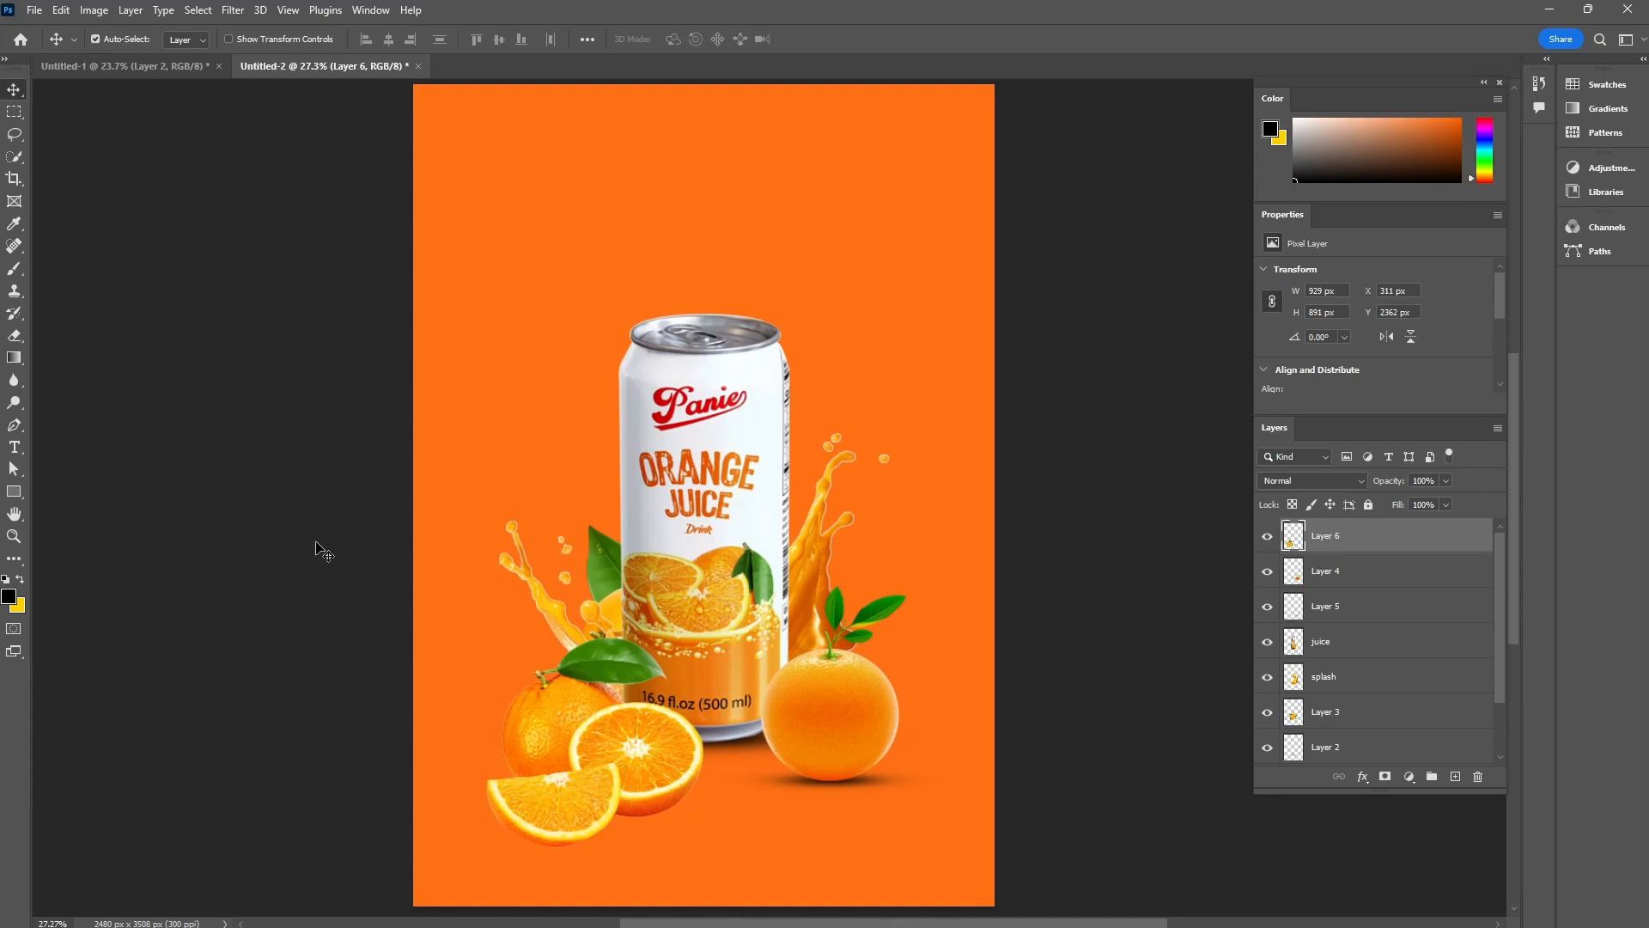
- Paint flat black shadows under the halved orange and the wedge with the size 900 Brush on a new layer below Layer 6
{"action": "scroll", "coordinate": [475, 649], "scroll_direction": "down", "scroll_amount": 2}
{"action": "key", "text": "b"}
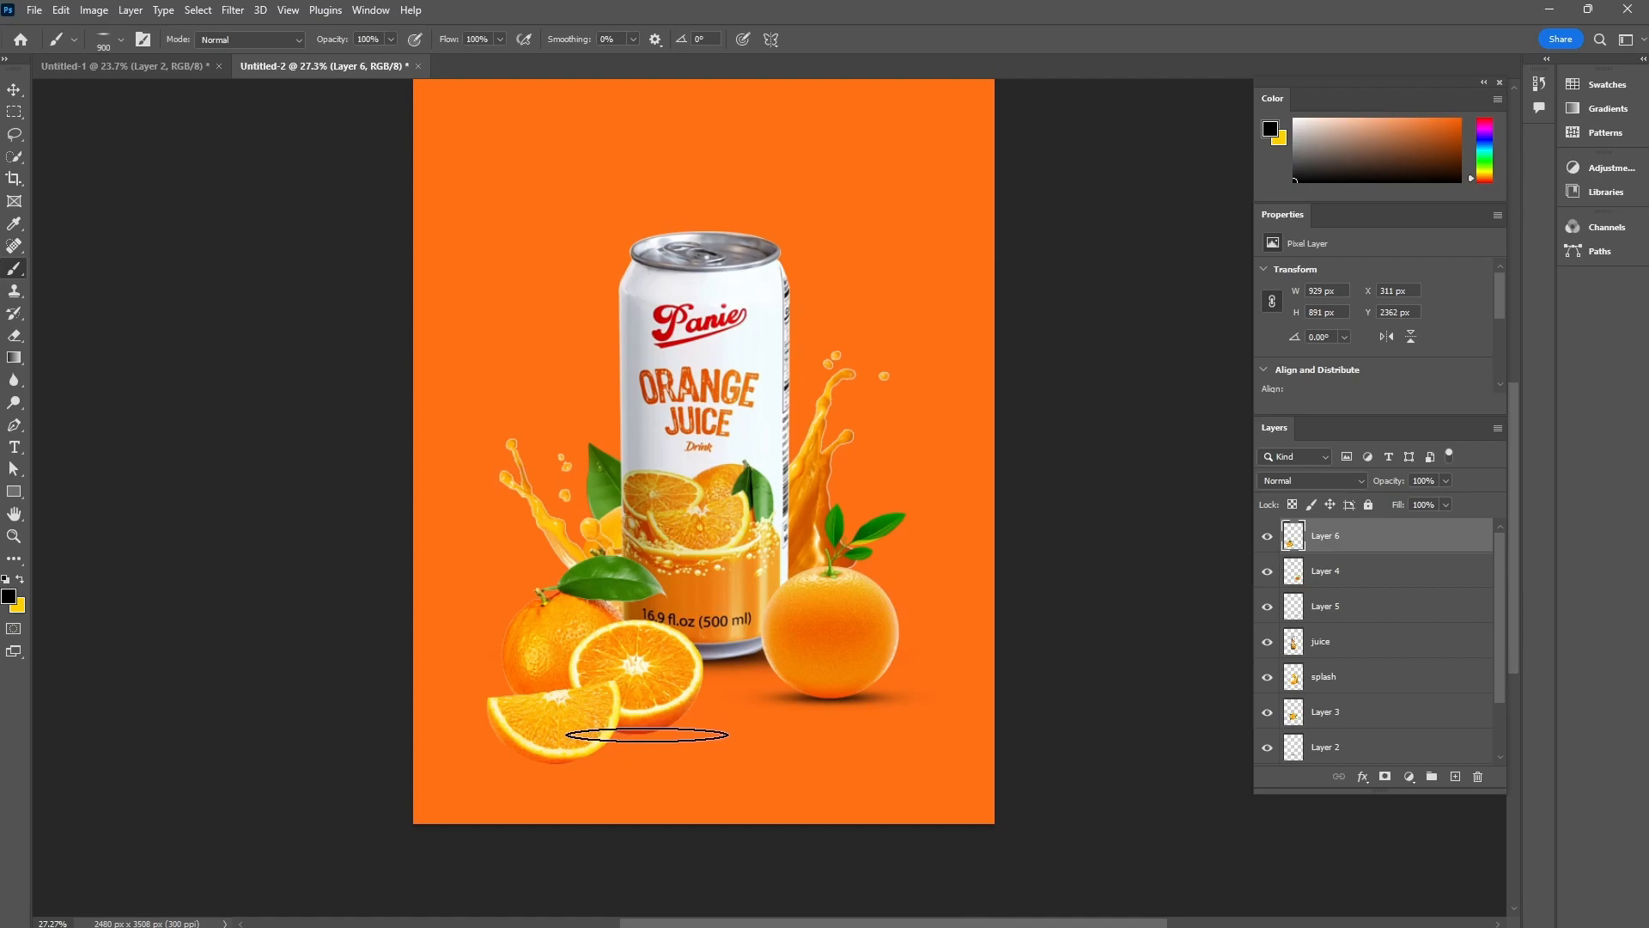
{"action": "left_click", "coordinate": [654, 734]}
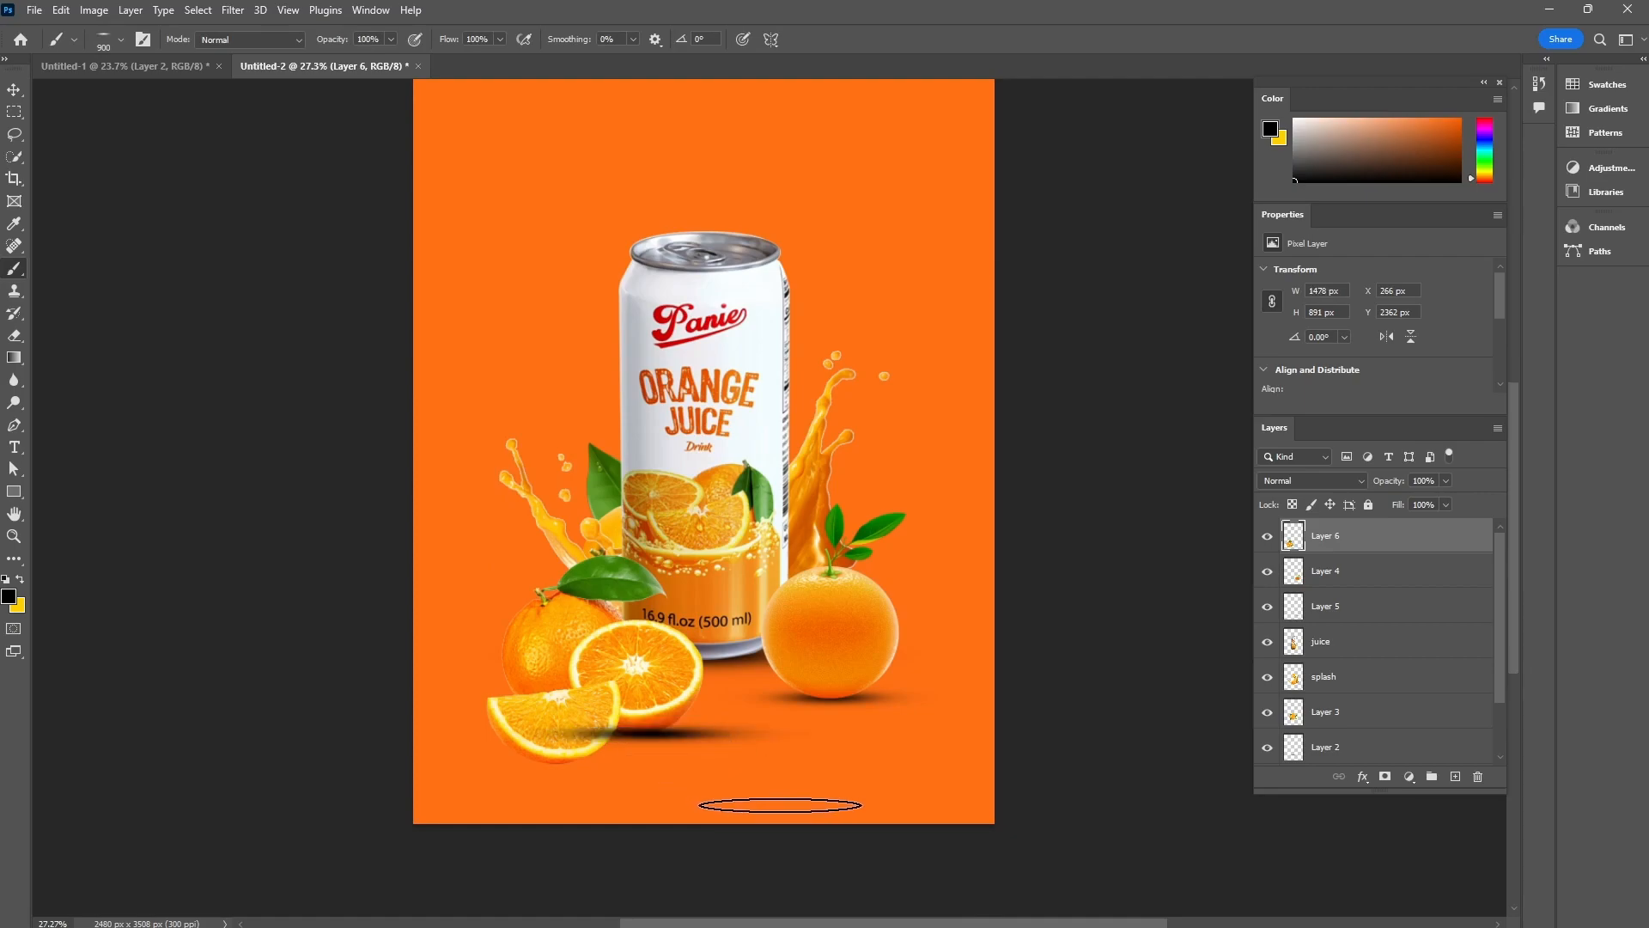
{"action": "left_click", "coordinate": [1455, 775]}
{"action": "left_click_drag", "start_coordinate": [1325, 539], "coordinate": [1328, 584]}
{"action": "left_click", "coordinate": [653, 732]}
{"action": "key", "text": "ctrl+z"}
{"action": "left_click", "coordinate": [638, 732]}
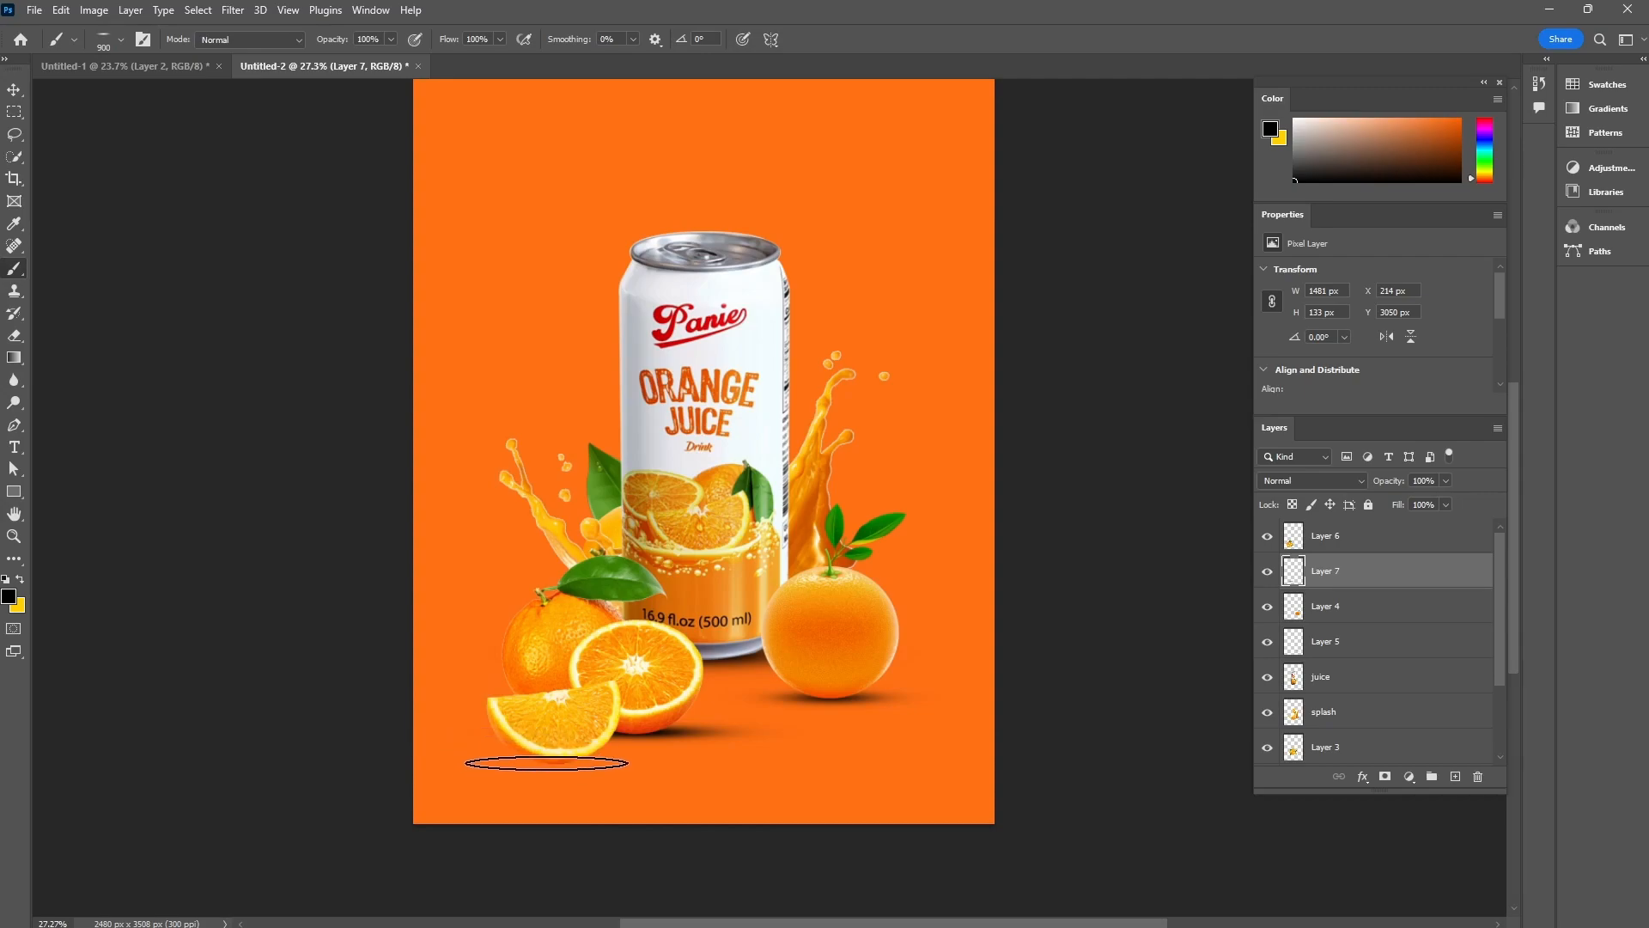
{"action": "left_click", "coordinate": [556, 762]}
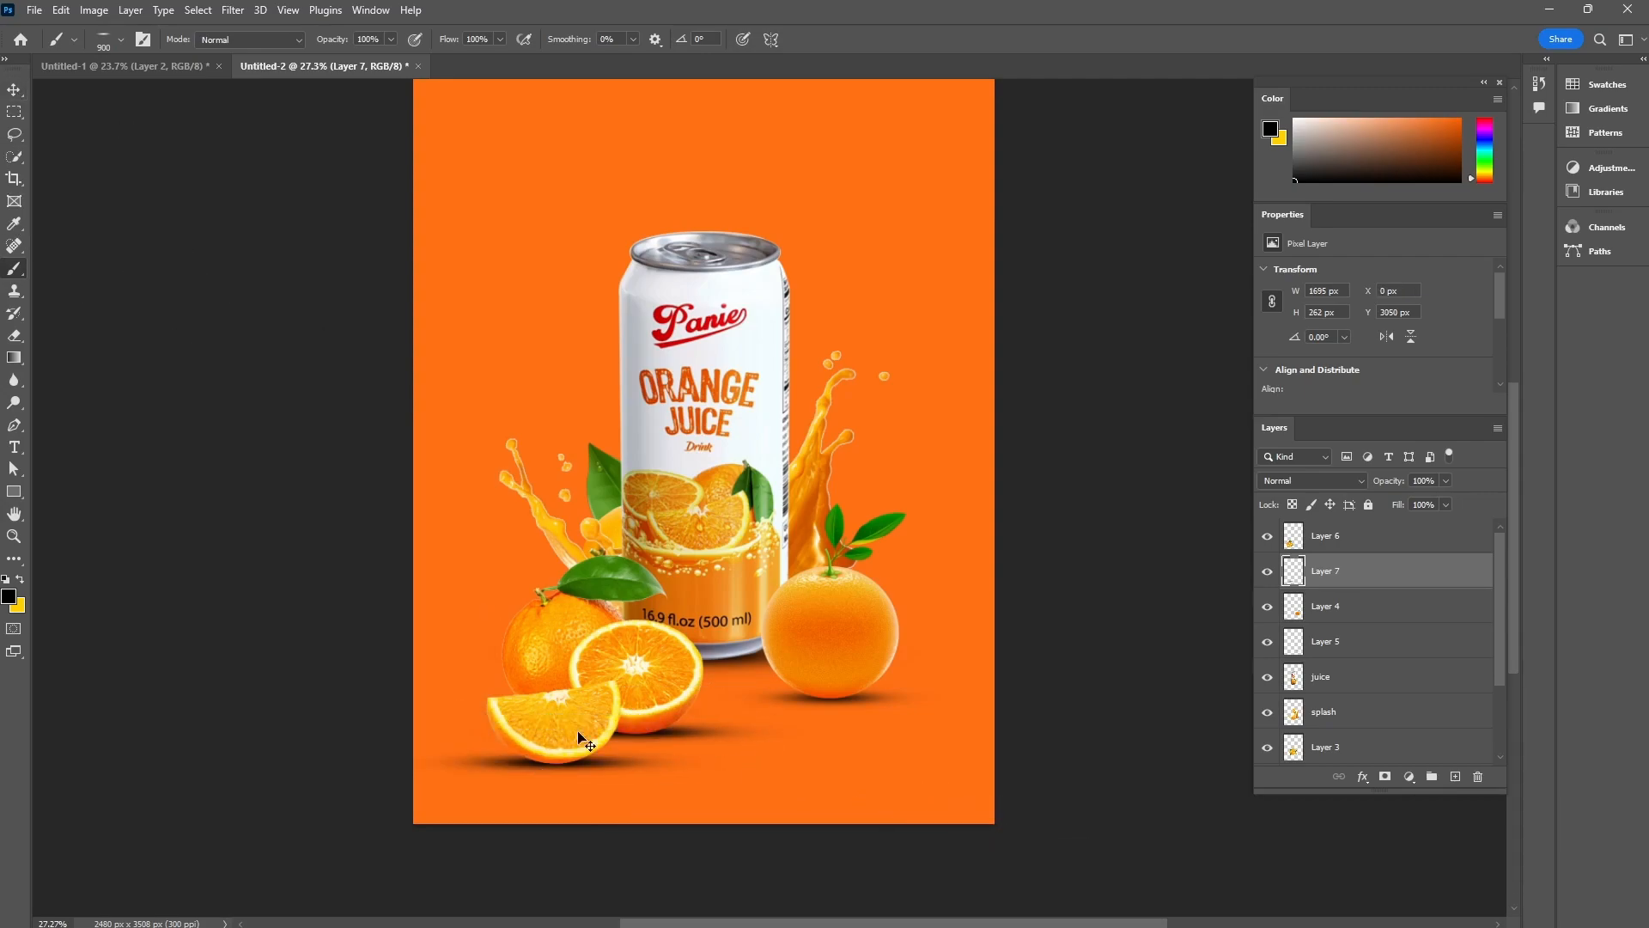
- Stretch the sliced oranges' shadow layer vertically to about 105.73% and nudge it slightly up and right
{"action": "left_click", "coordinate": [14, 89]}
{"action": "key", "text": "ctrl+t"}
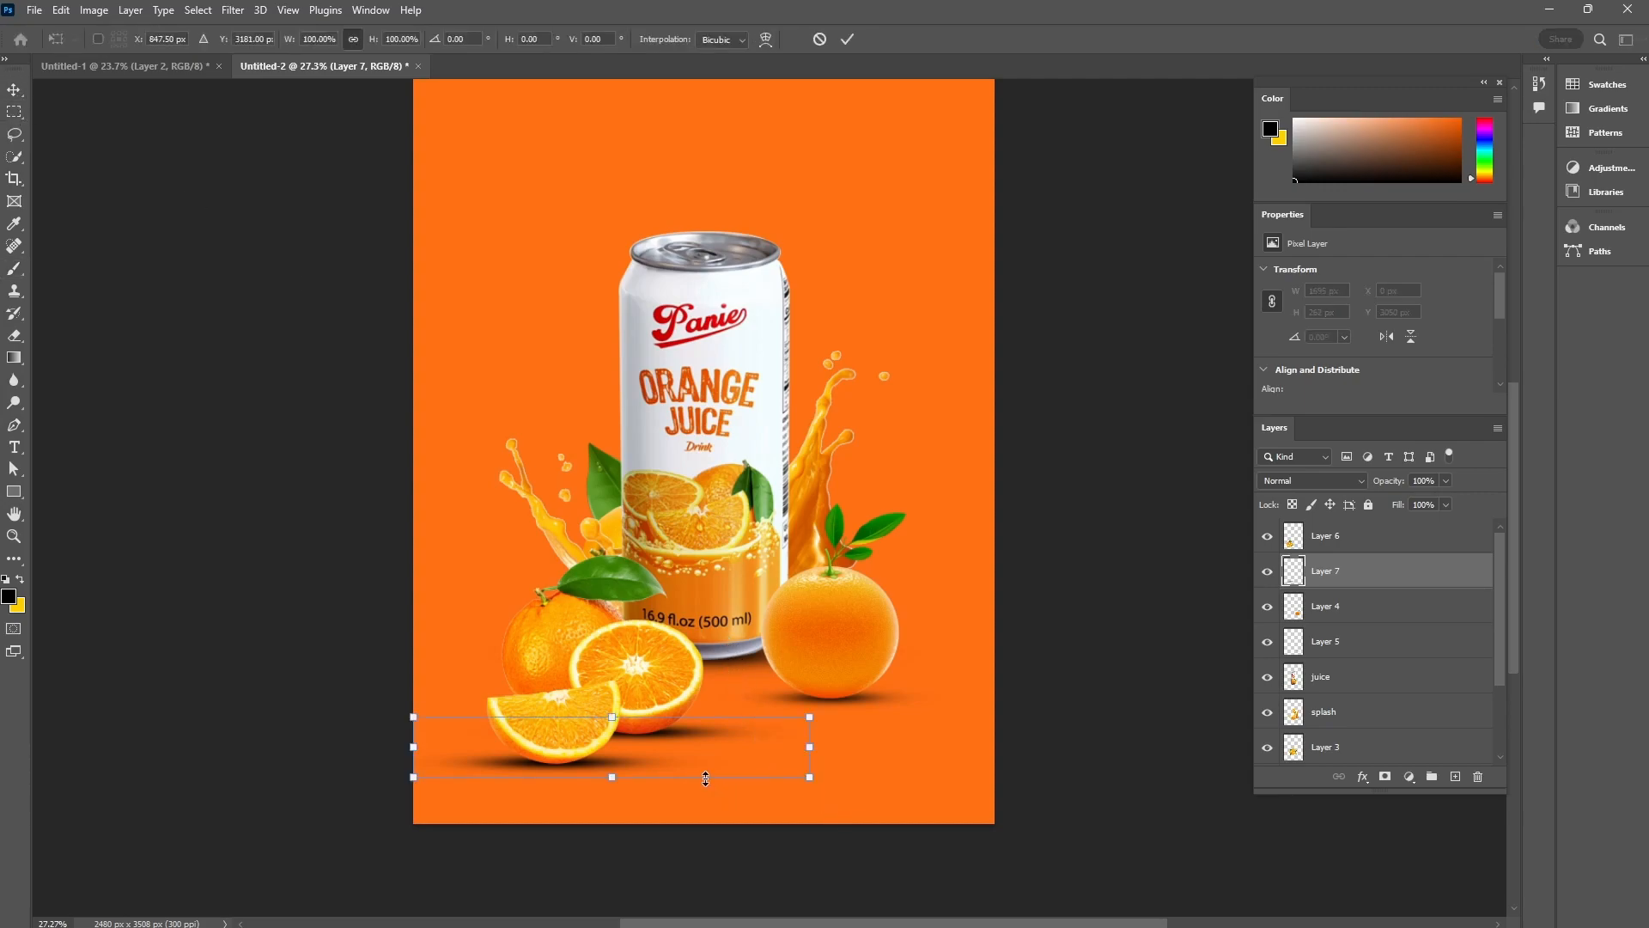
{"action": "left_click_drag", "start_coordinate": [612, 778], "coordinate": [612, 782]}
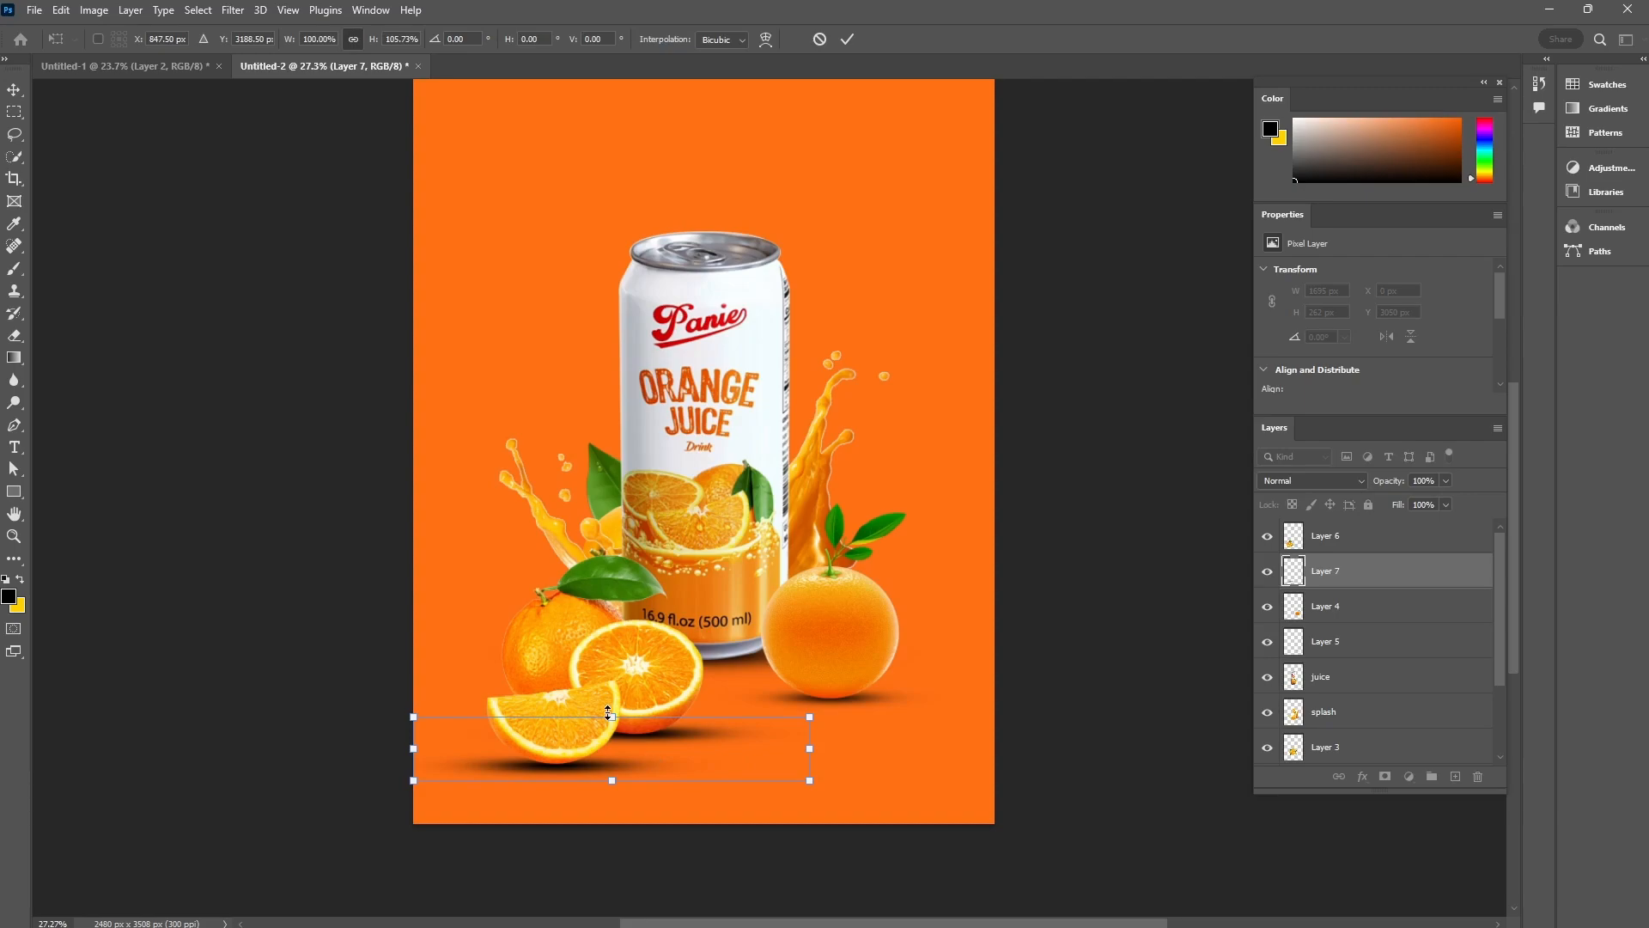
{"action": "left_click_drag", "start_coordinate": [612, 717], "coordinate": [613, 724]}
{"action": "key", "text": "ctrl+z"}
{"action": "key", "text": "Up"}
{"action": "key", "text": "Up"}
{"action": "key", "text": "Right"}
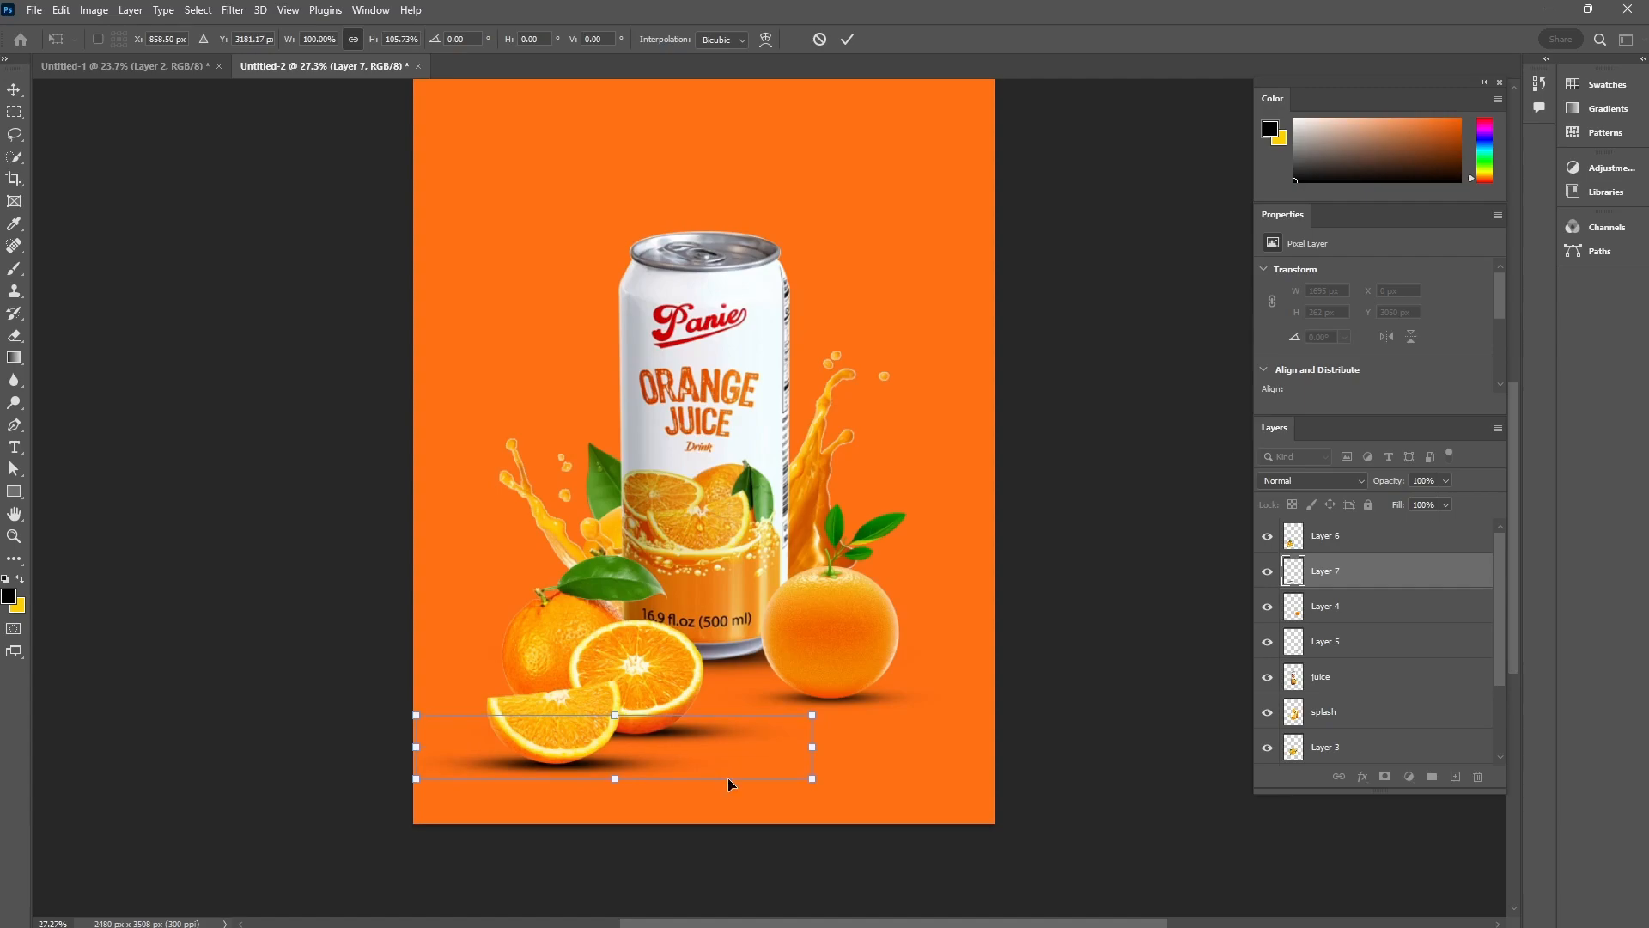
{"action": "left_click", "coordinate": [847, 39]}
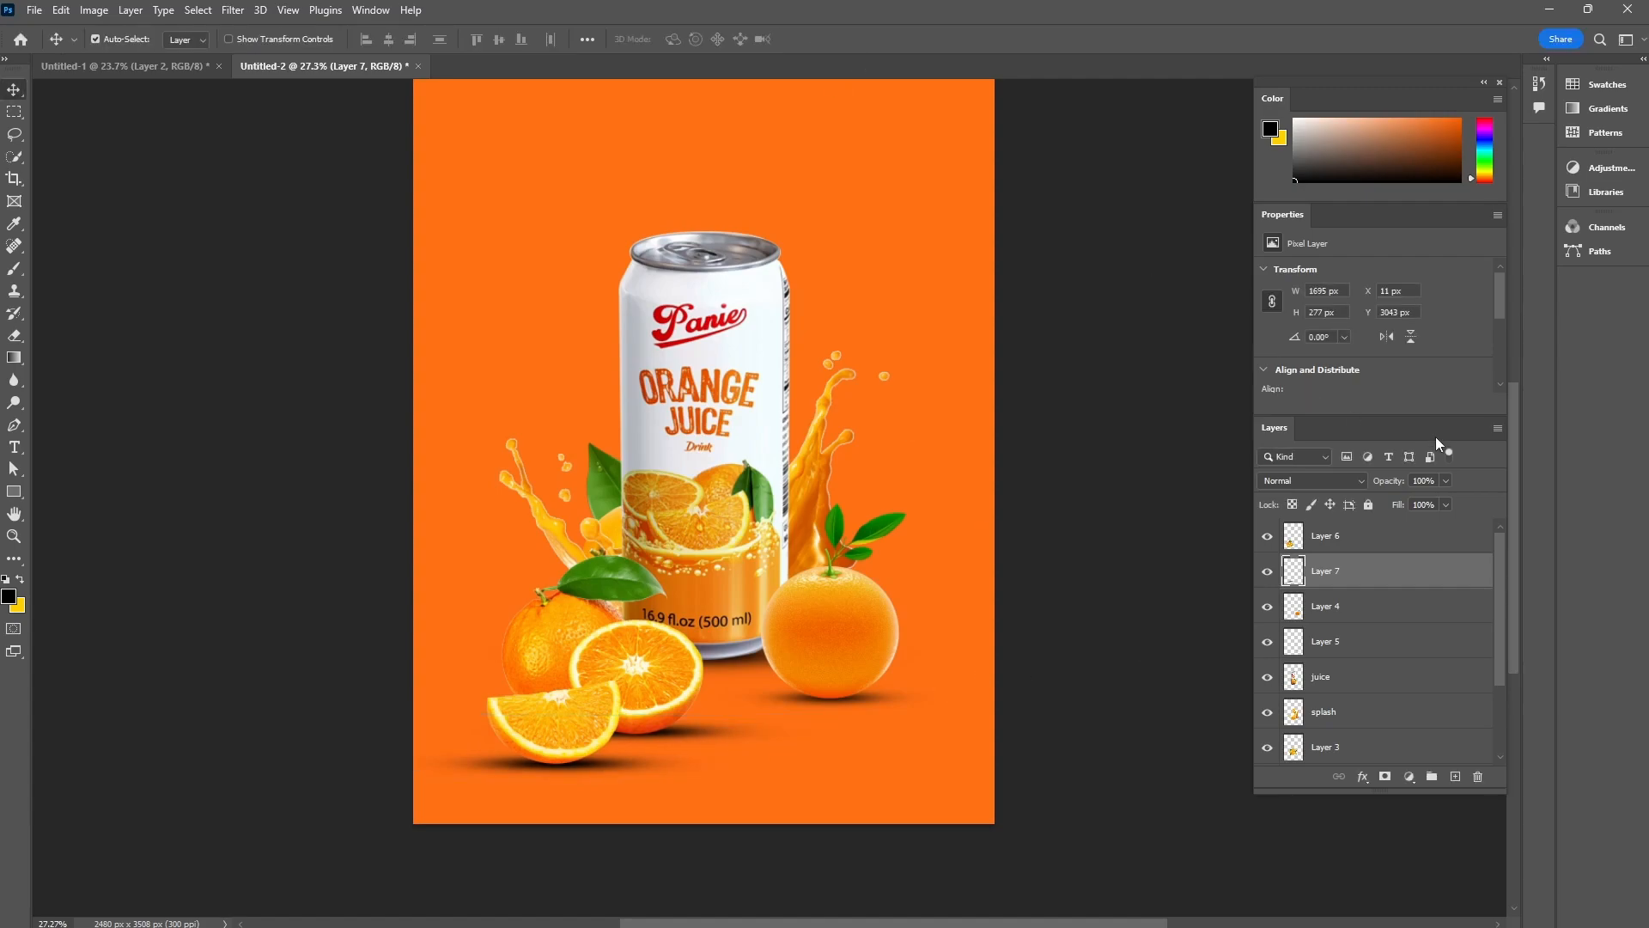
- Set the sliced oranges' shadow layer to 71% fill and deselect the layer
{"action": "left_click_drag", "start_coordinate": [1421, 534], "coordinate": [1424, 533]}
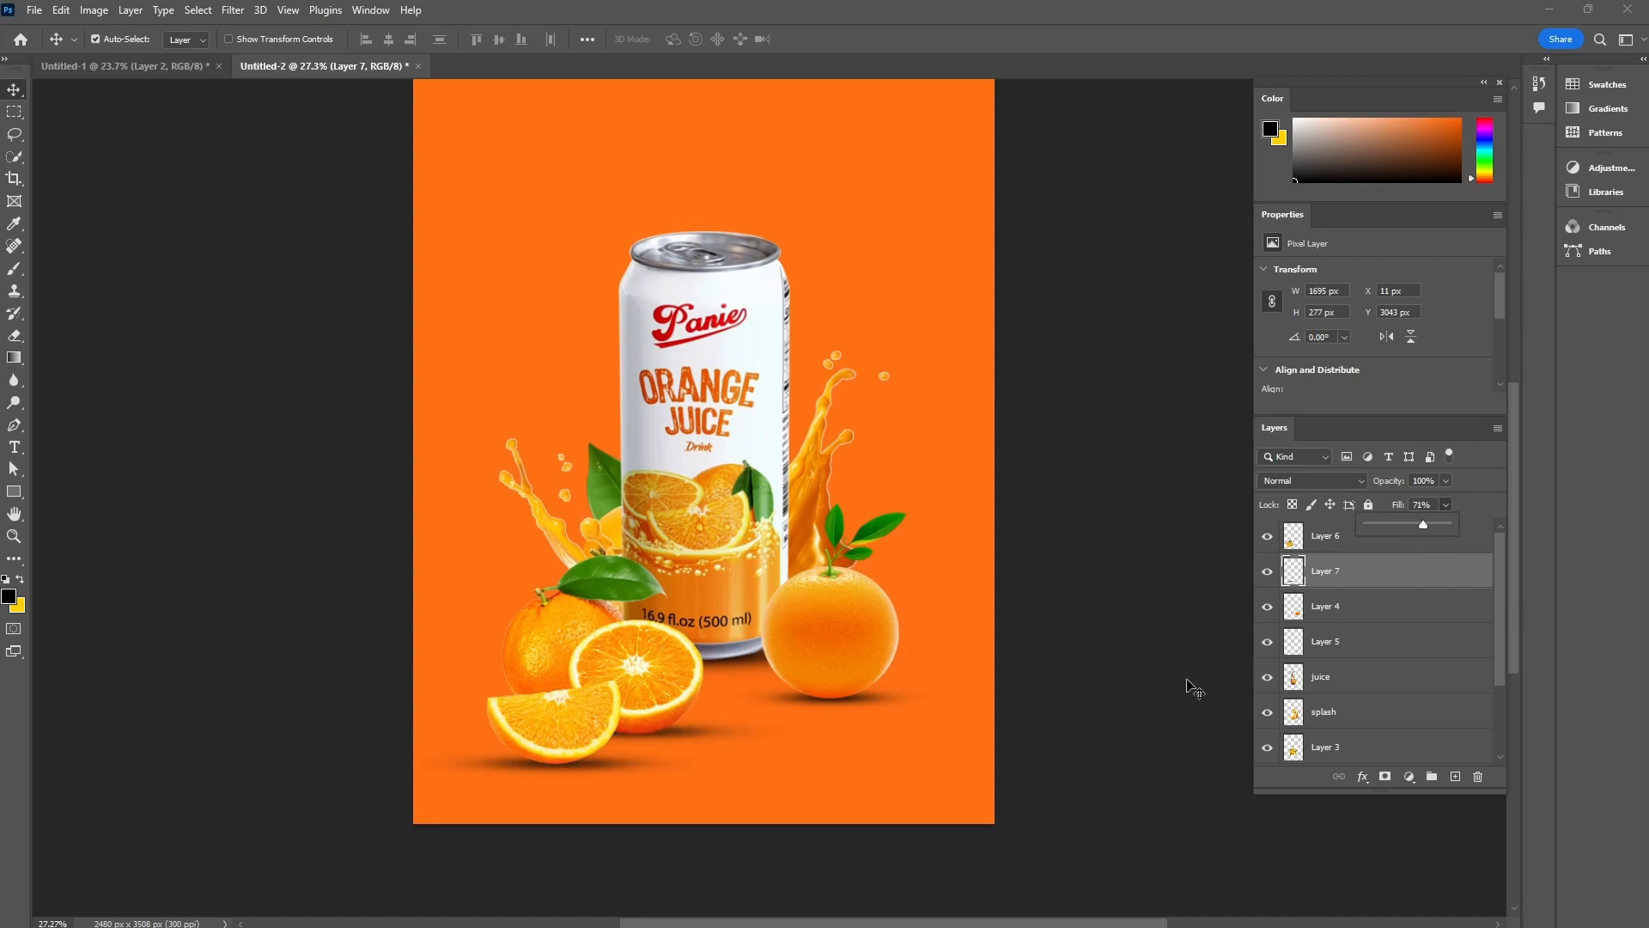
{"action": "left_click", "coordinate": [1136, 692]}
{"action": "scroll", "coordinate": [1135, 692], "scroll_direction": "down", "scroll_amount": 7}
{"action": "scroll", "coordinate": [802, 662], "scroll_direction": "up", "scroll_amount": 4}
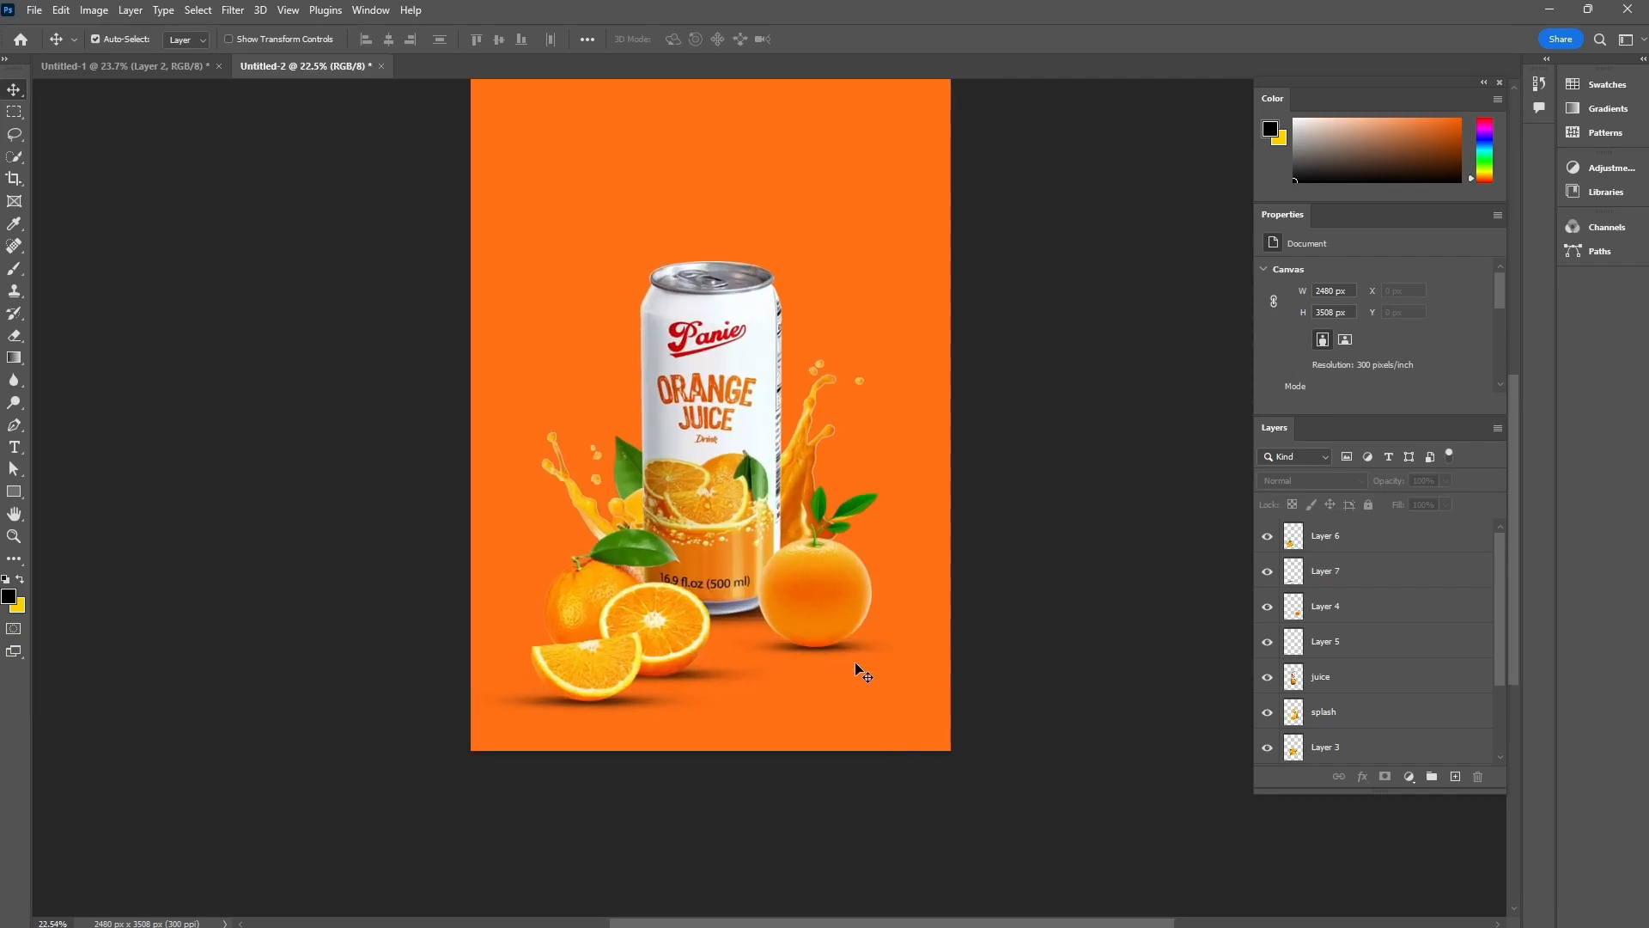
- Deepen the sliced oranges' dark tones with a Levels adjustment, setting the black input level to 5
{"action": "scroll", "coordinate": [815, 657], "scroll_direction": "up", "scroll_amount": 2}
{"action": "left_click", "coordinate": [567, 681]}
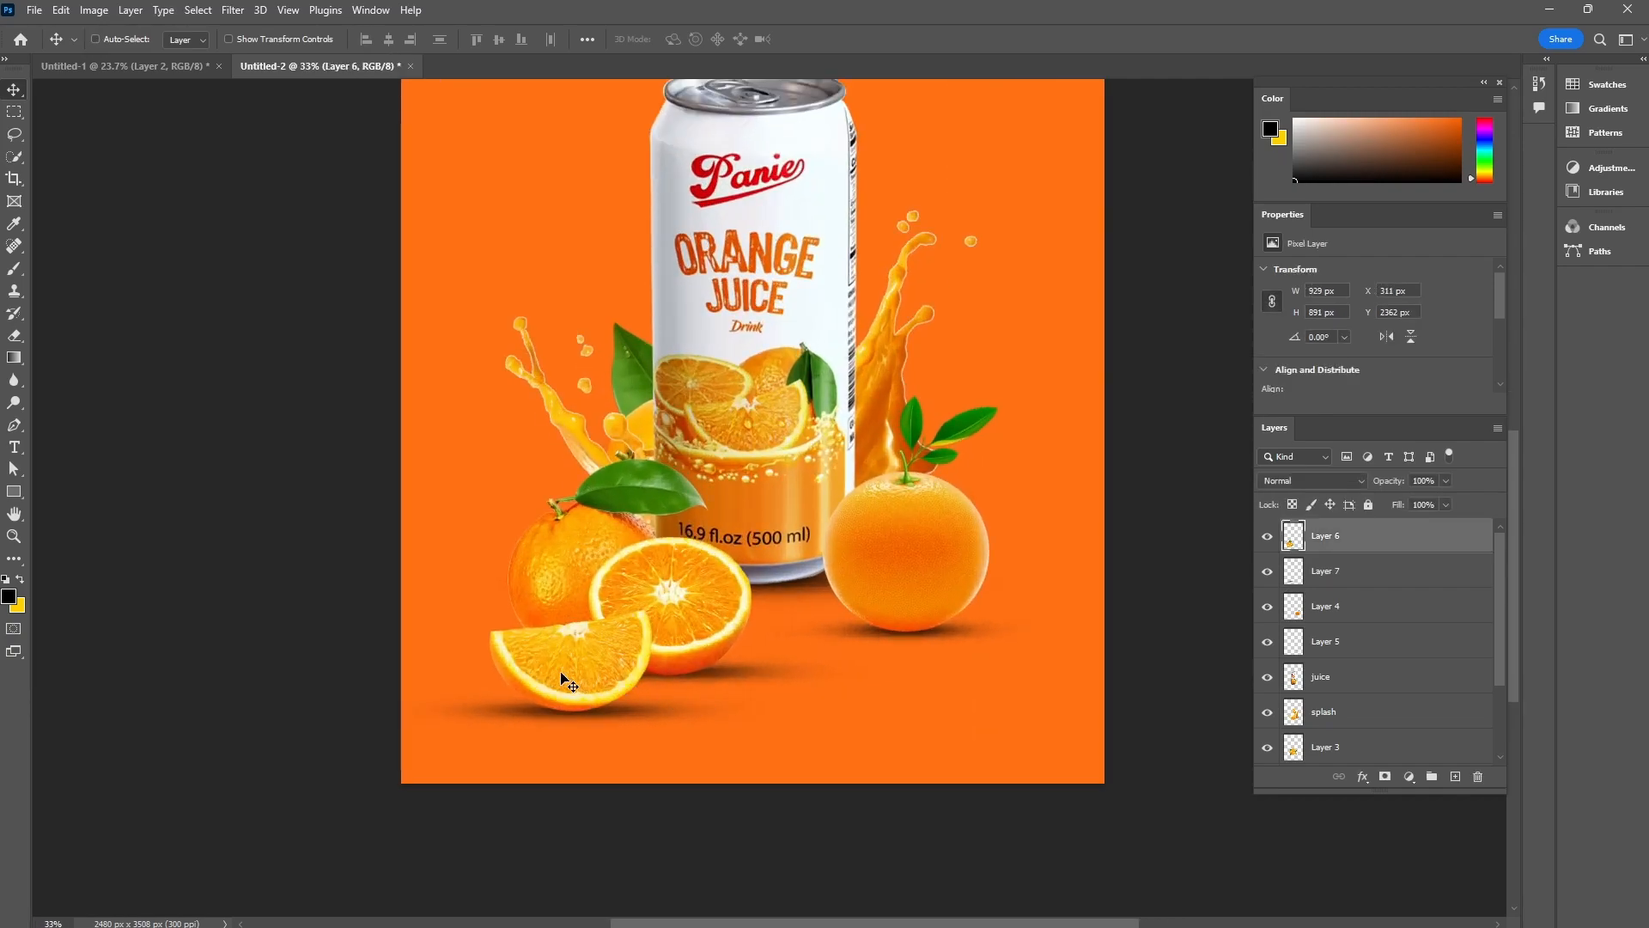
{"action": "key", "text": "ctrl+l"}
{"action": "left_click_drag", "start_coordinate": [1204, 427], "coordinate": [1214, 436]}
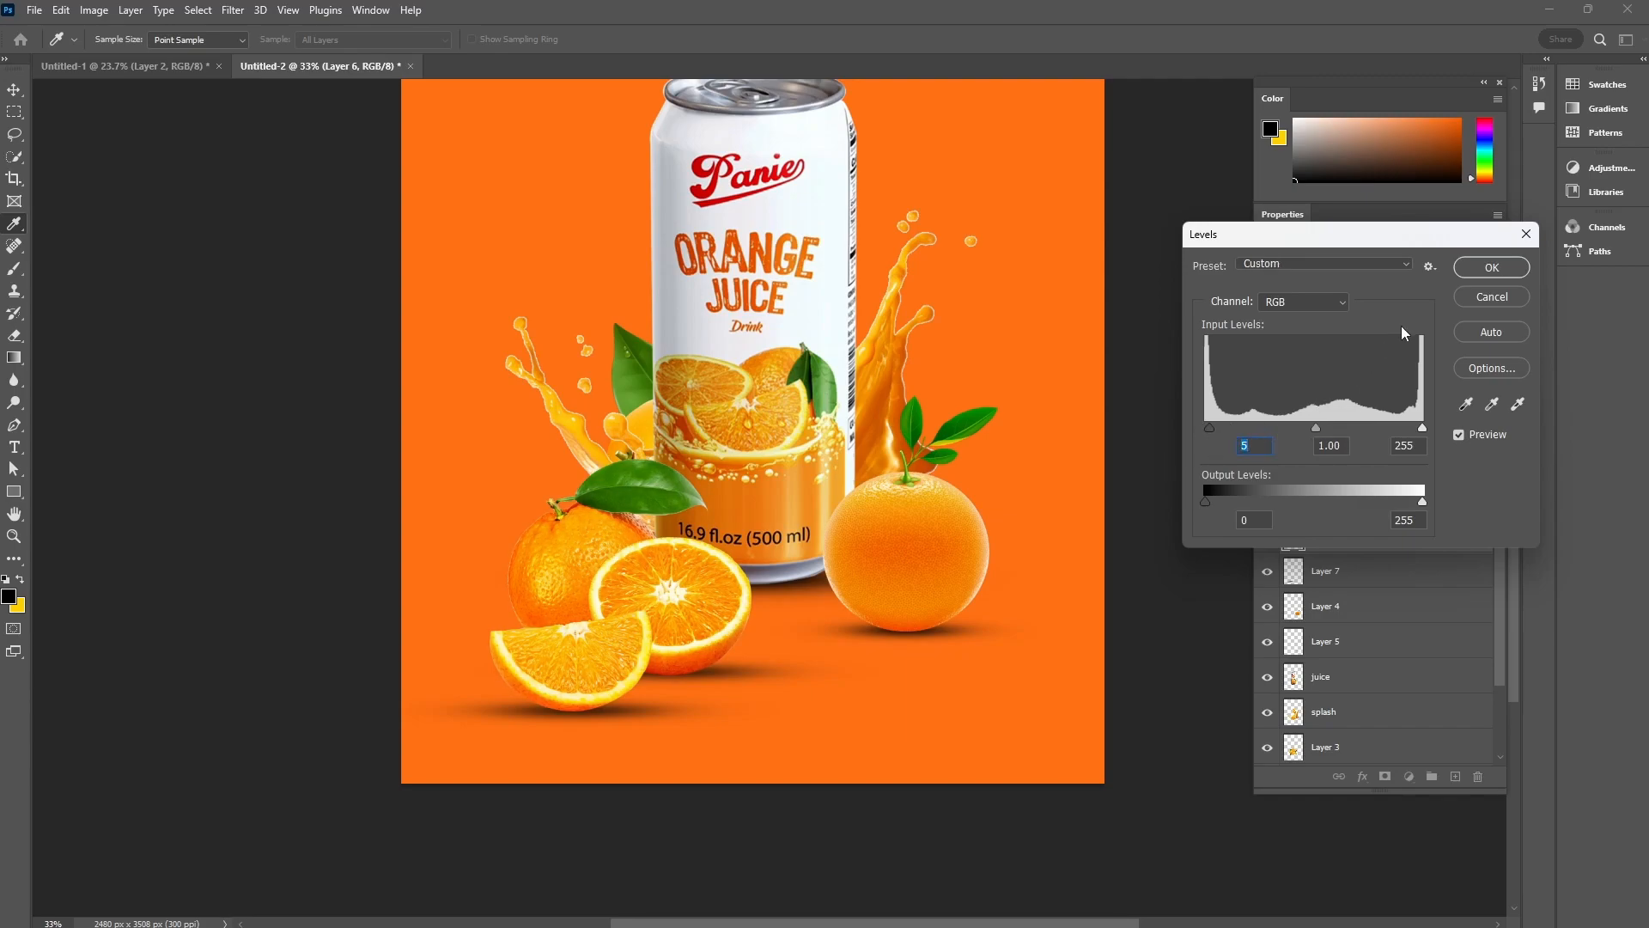
{"action": "left_click", "coordinate": [1492, 267]}
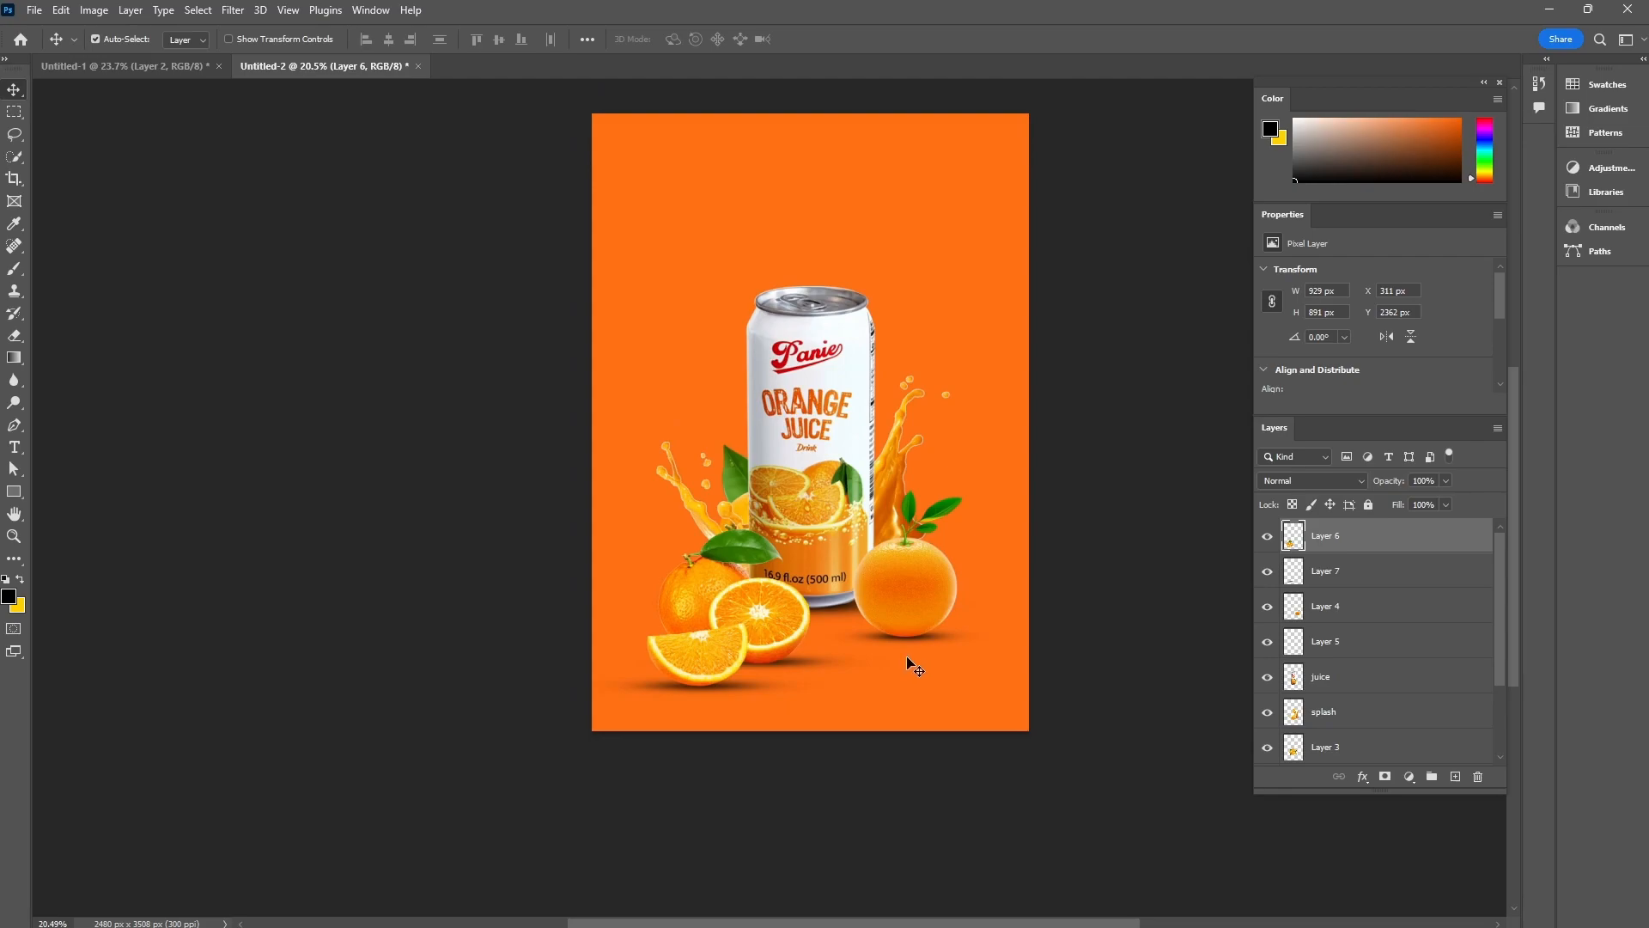
- Add a new empty layer directly above the orange Color Fill 1 layer
{"action": "scroll", "coordinate": [912, 665], "scroll_direction": "up", "scroll_amount": 2}
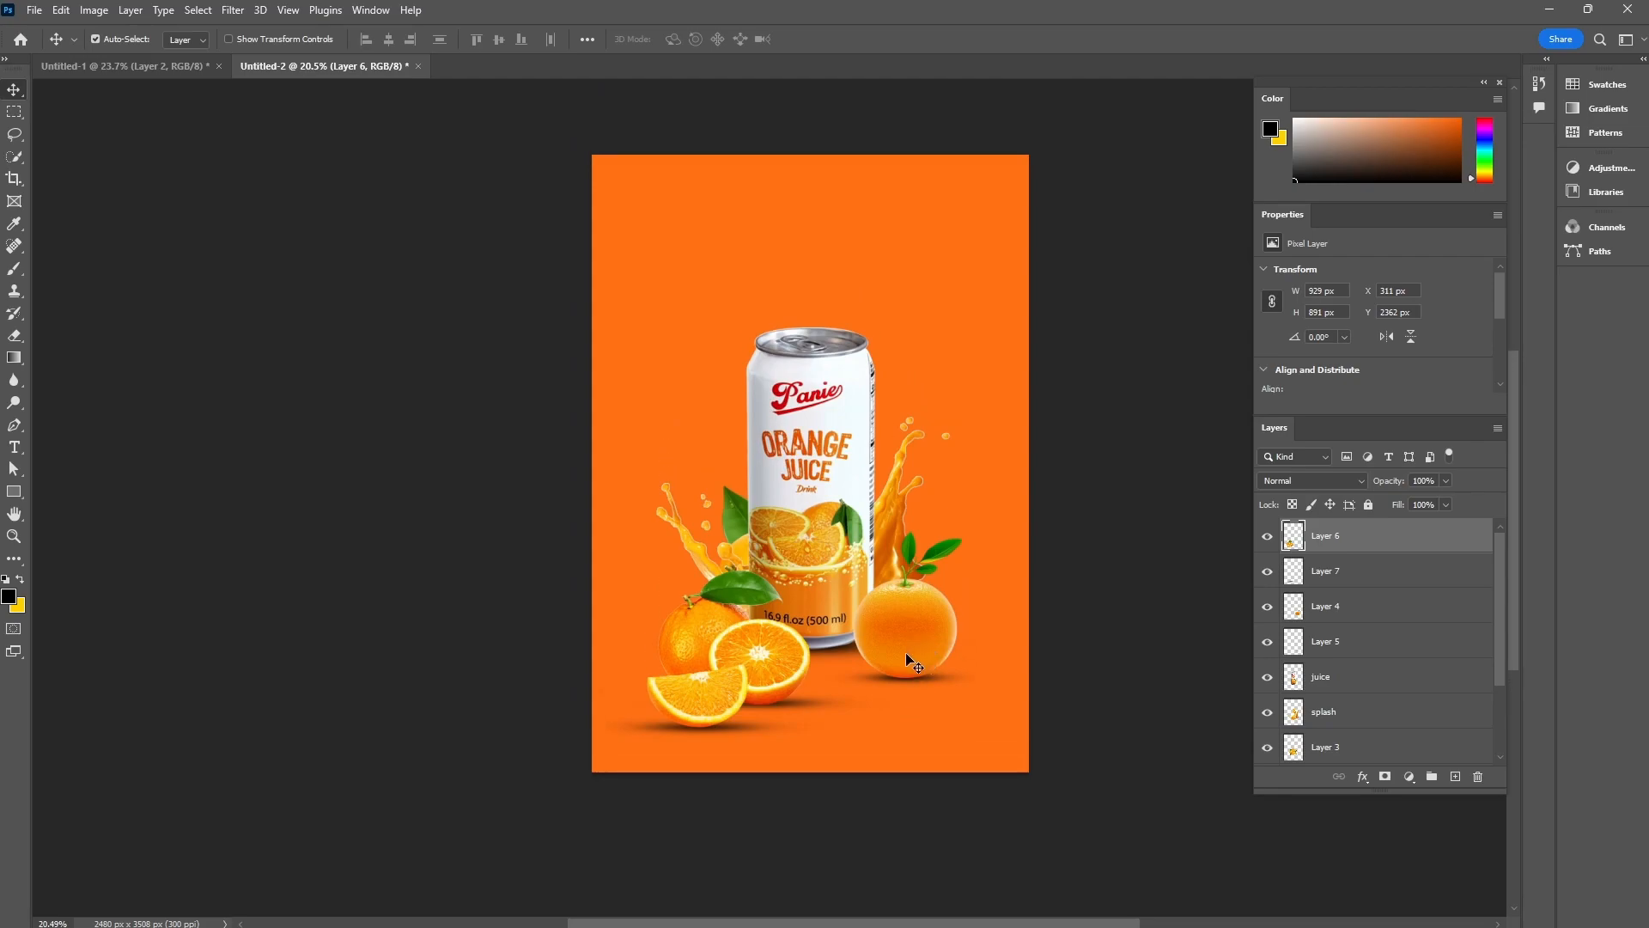
{"action": "left_click", "coordinate": [834, 555]}
{"action": "left_click", "coordinate": [1192, 692]}
{"action": "scroll", "coordinate": [1378, 688], "scroll_direction": "down", "scroll_amount": 3}
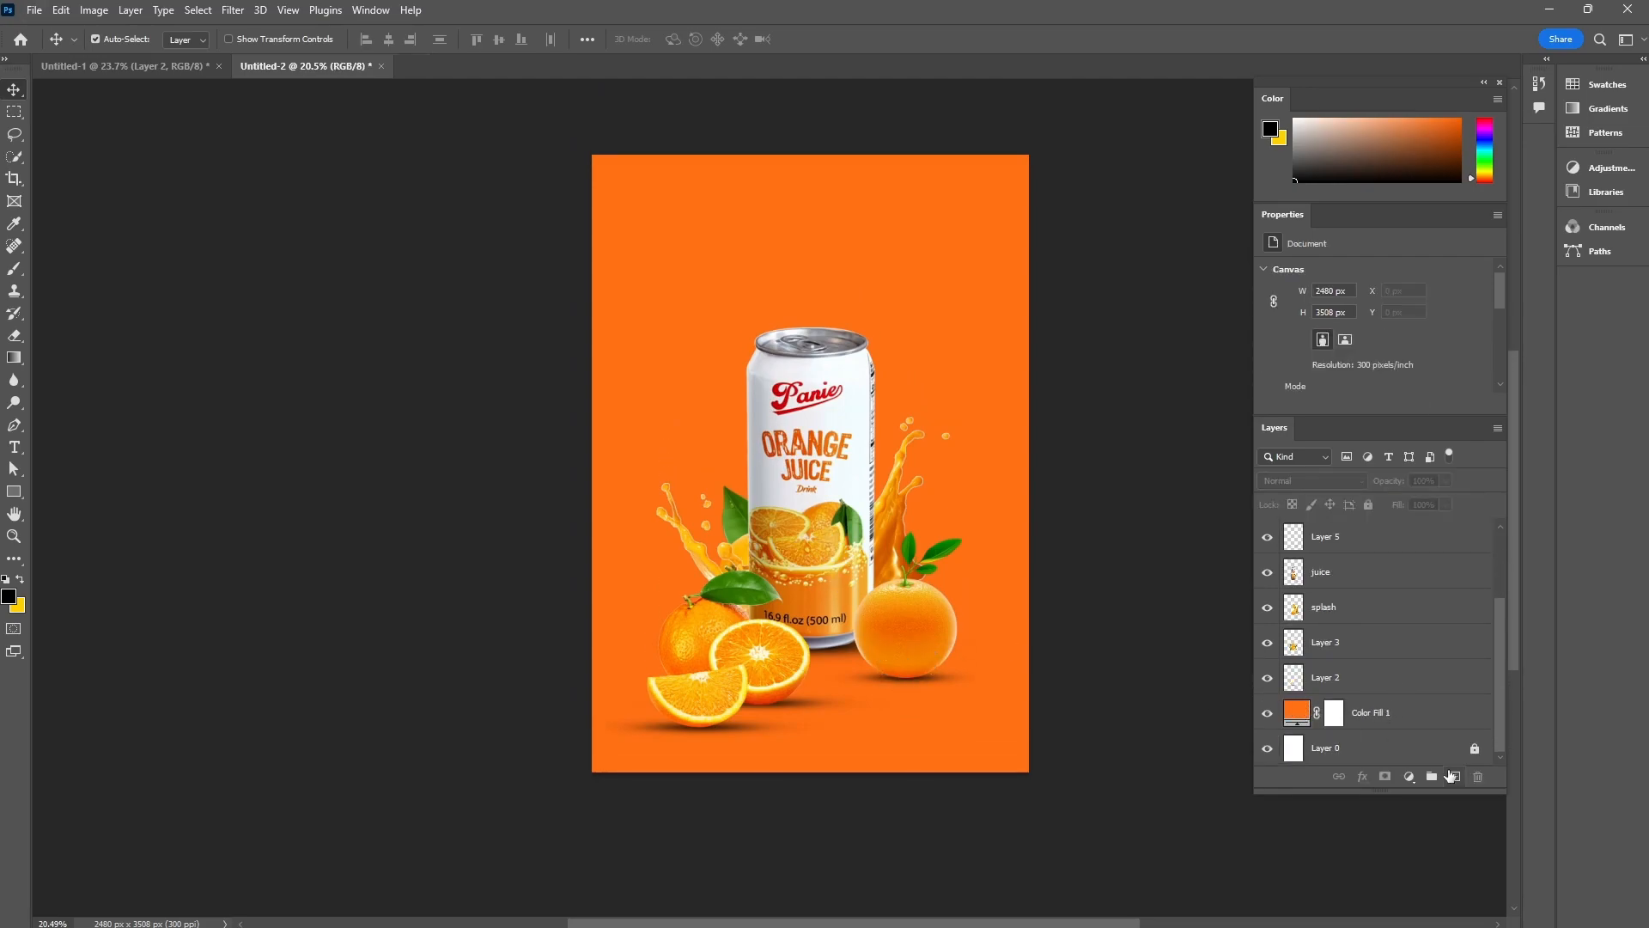
{"action": "left_click", "coordinate": [1266, 712]}
{"action": "key", "text": "ctrl+z"}
{"action": "left_click", "coordinate": [1297, 718]}
{"action": "left_click", "coordinate": [1455, 777]}
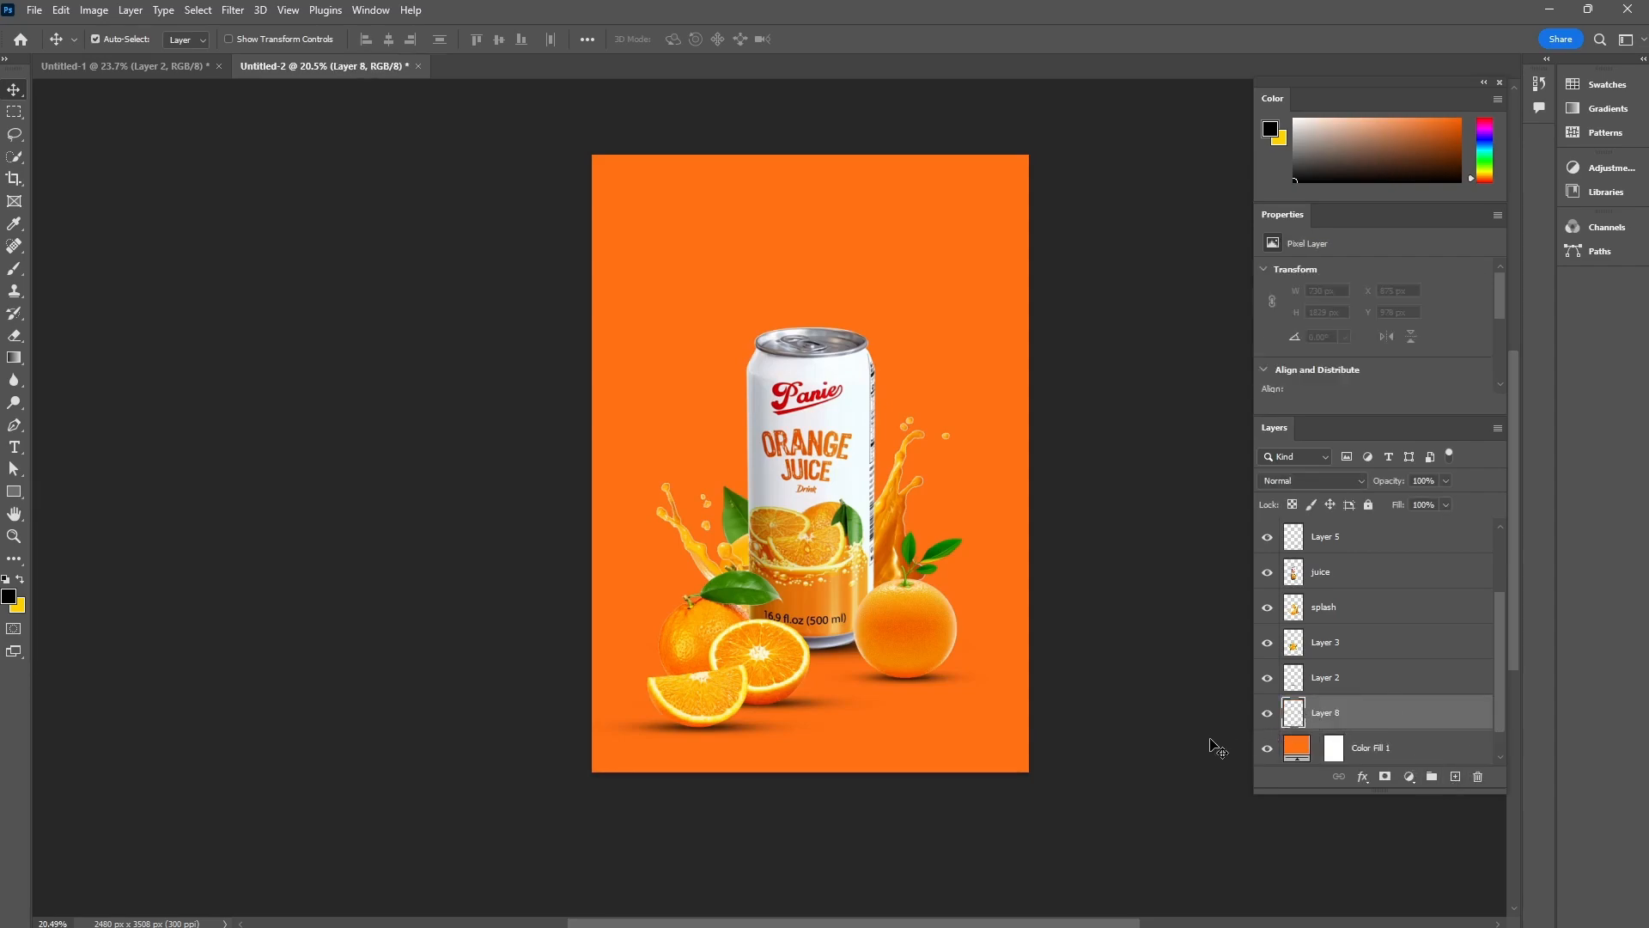
- Restore the flattened soft Brush tip to a full circle, keeping 900 px size and 0% hardness
{"action": "key", "text": "b"}
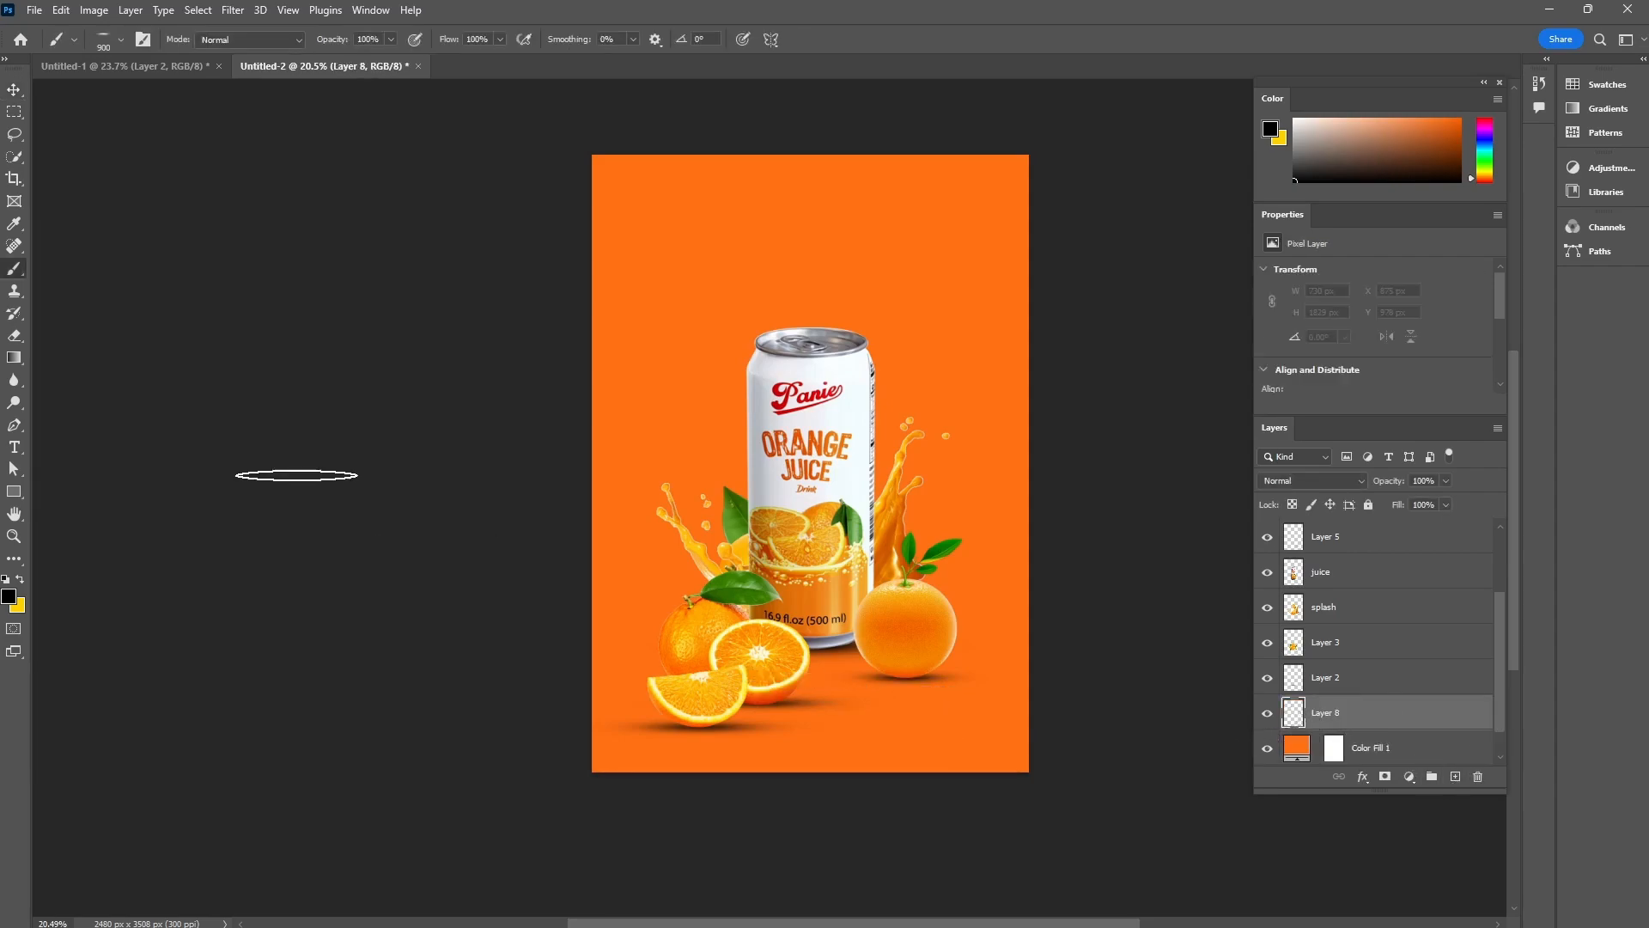
{"action": "left_click", "coordinate": [122, 41]}
{"action": "left_click_drag", "start_coordinate": [50, 104], "coordinate": [52, 83]}
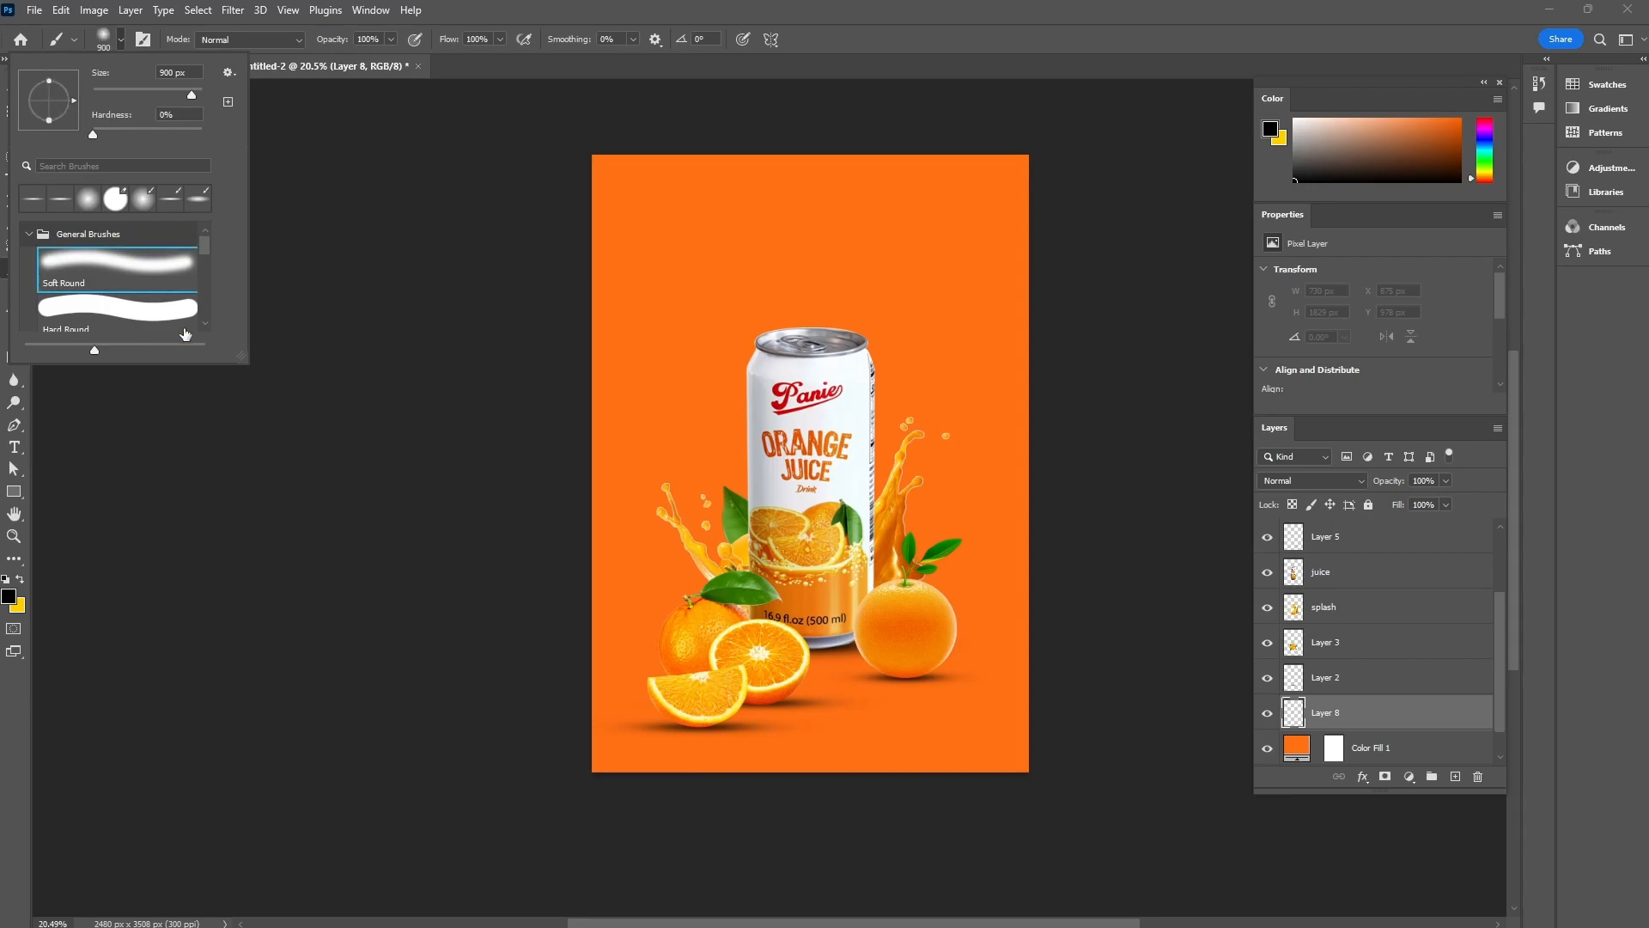
{"action": "left_click", "coordinate": [120, 41]}
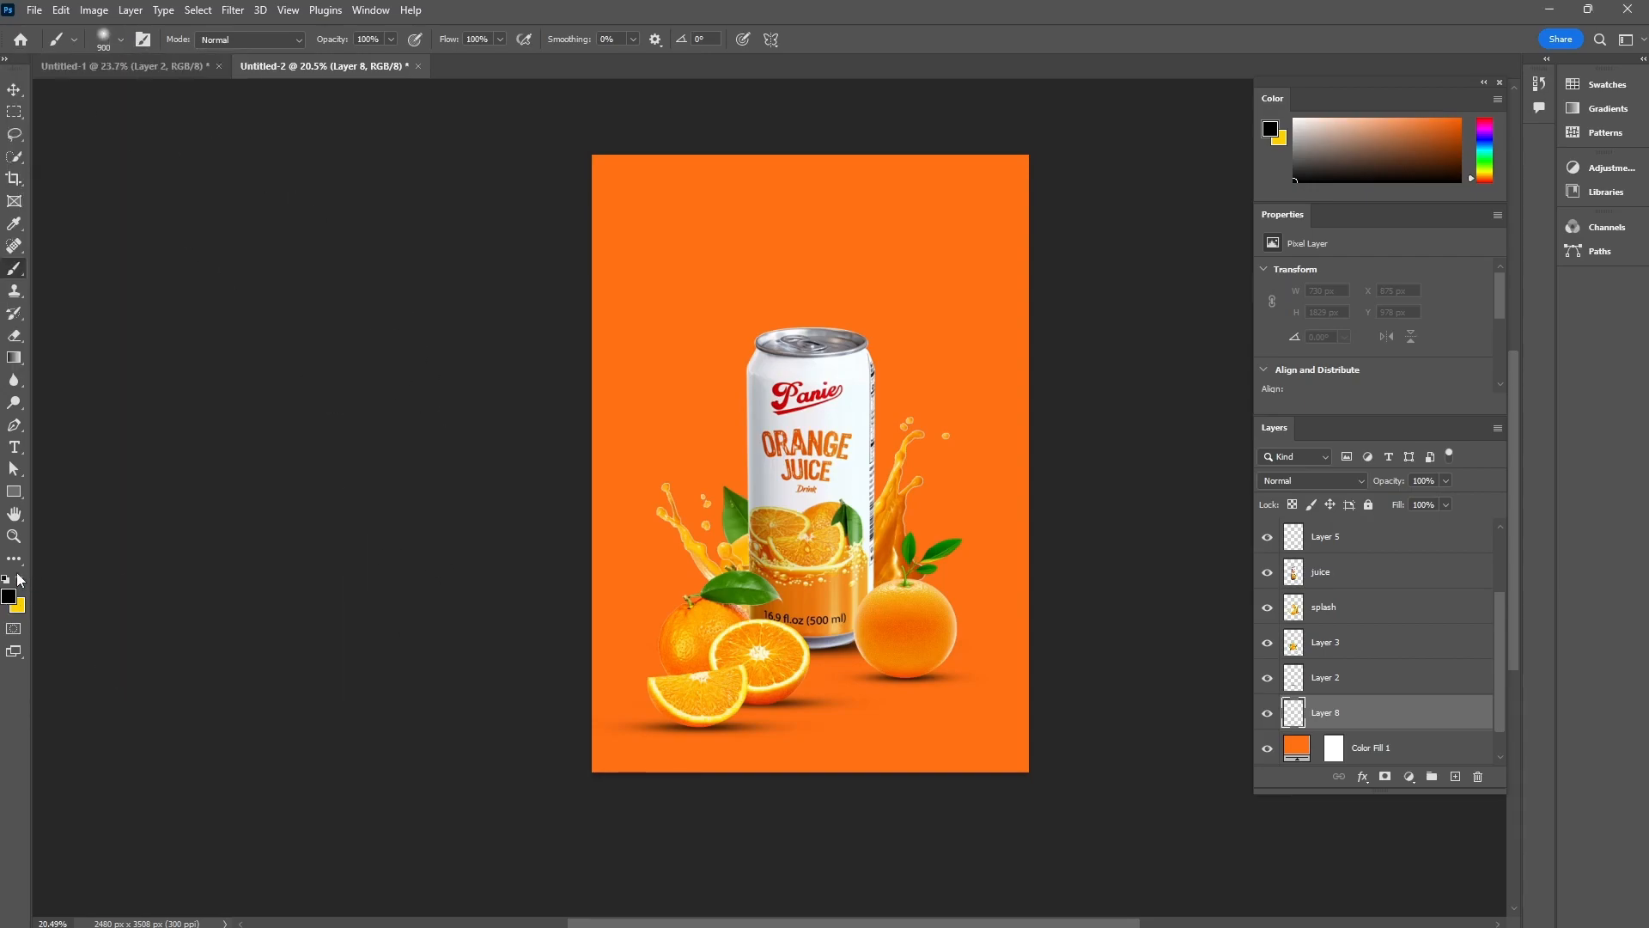
- Swap yellow to the foreground, enlarge the Brush to about 3200 px and paint one soft glow behind the can
{"action": "left_click", "coordinate": [19, 581]}
{"action": "key", "text": "bracketright"}
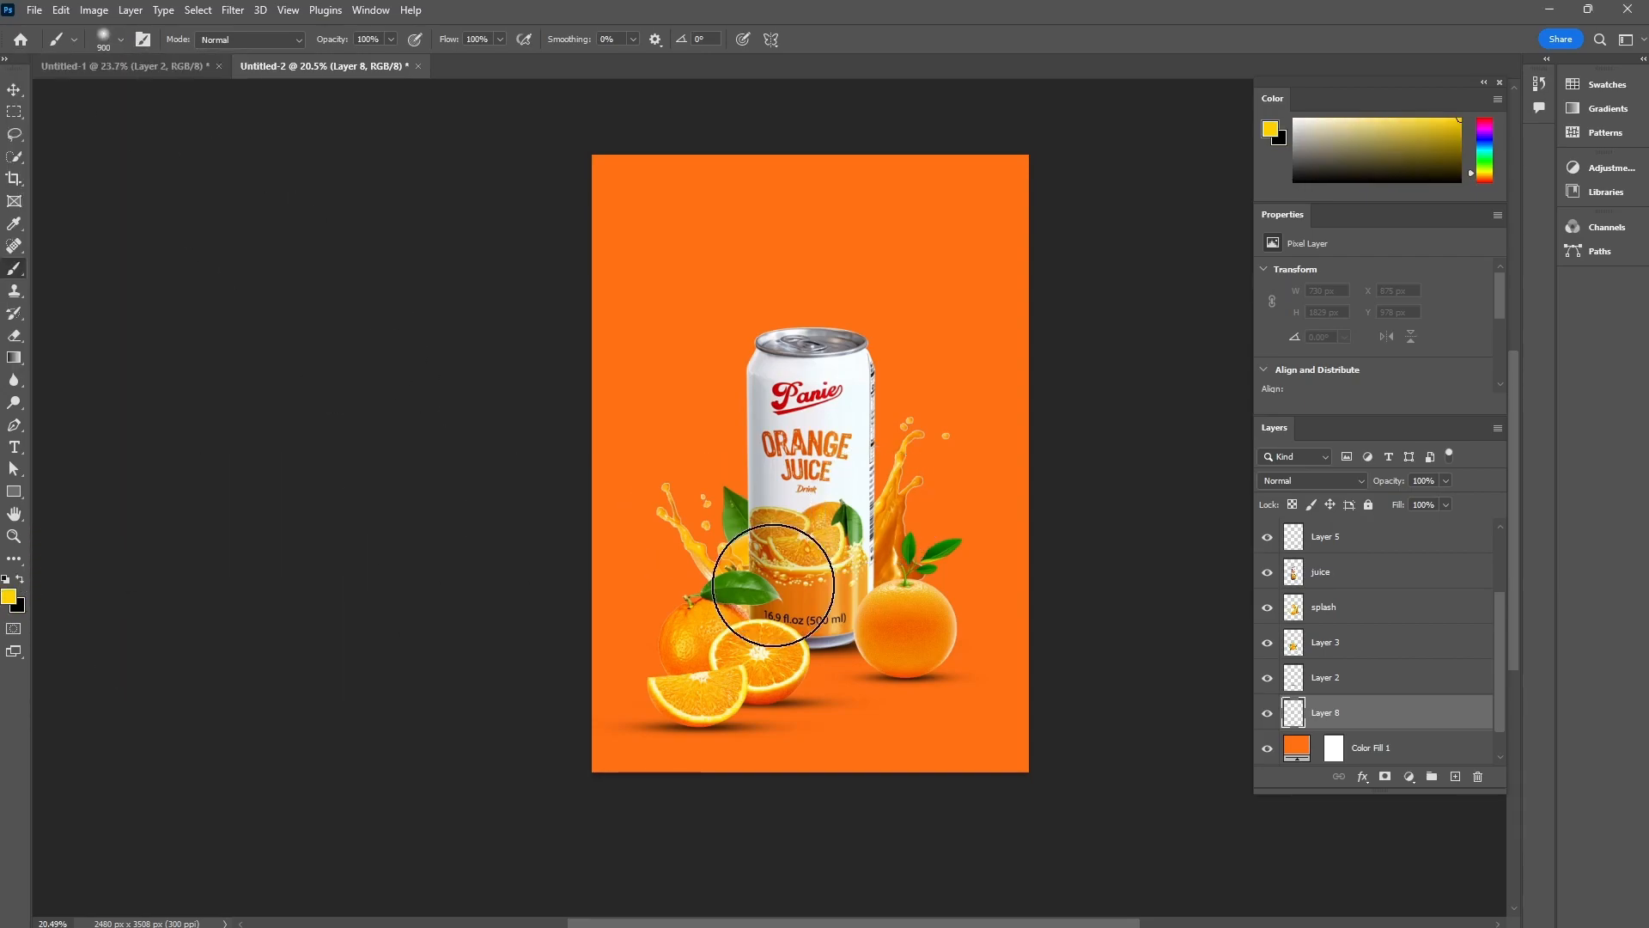
{"action": "key", "text": "bracketright"}
{"action": "key", "text": "bracketright"}
{"action": "key", "text": "bracketright"}
{"action": "key", "text": "bracketright"}
{"action": "key", "text": "bracketright"}
{"action": "key", "text": "bracketright"}
{"action": "key", "text": "bracketright"}
{"action": "key", "text": "bracketright"}
{"action": "key", "text": "bracketright"}
{"action": "key", "text": "bracketright"}
{"action": "key", "text": "bracketright"}
{"action": "key", "text": "bracketright"}
{"action": "key", "text": "bracketright"}
{"action": "key", "text": "bracketright"}
{"action": "key", "text": "bracketright"}
{"action": "key", "text": "bracketright"}
{"action": "key", "text": "bracketright"}
{"action": "key", "text": "bracketright"}
{"action": "key", "text": "bracketright"}
{"action": "key", "text": "bracketright"}
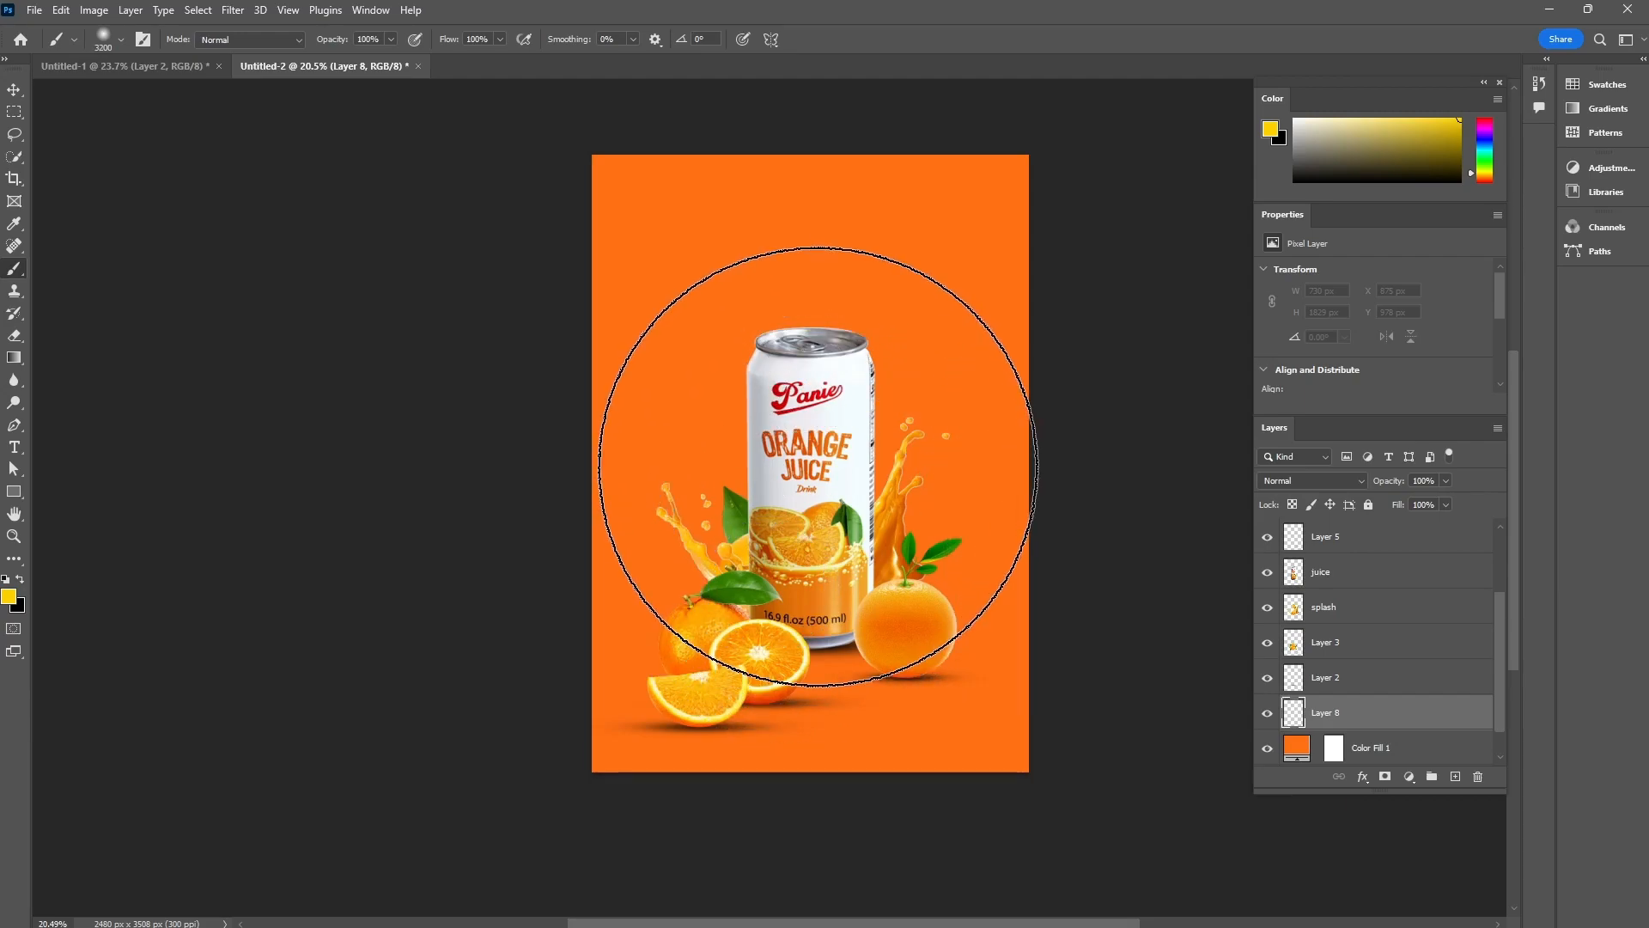
{"action": "left_click", "coordinate": [818, 465]}
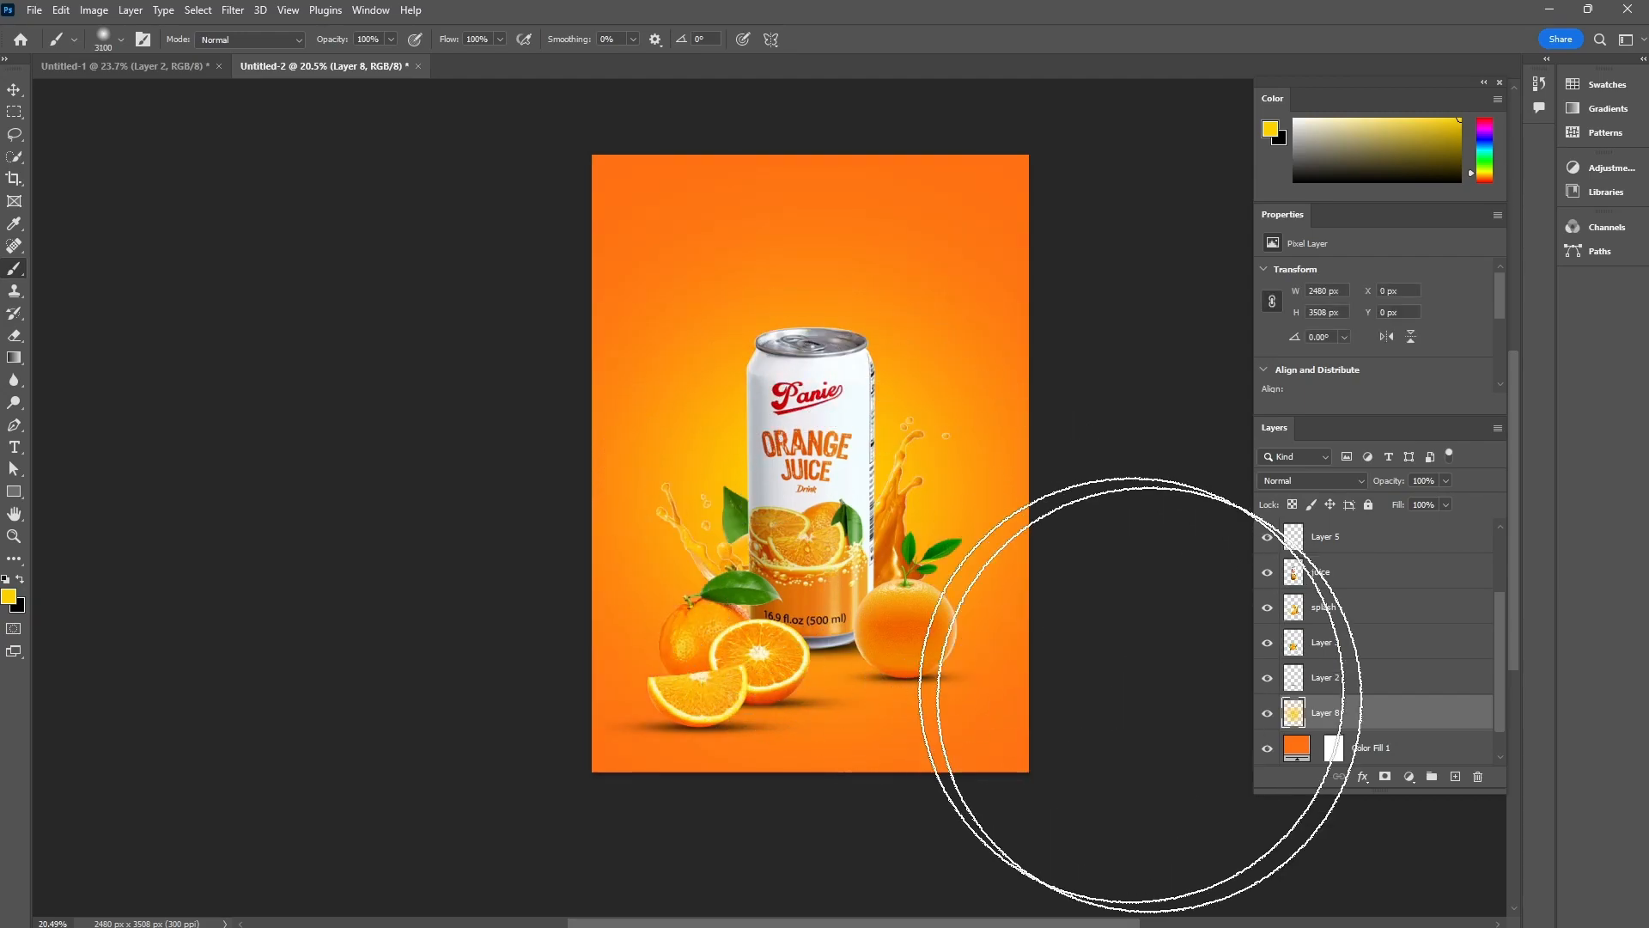
{"action": "key", "text": "v"}
{"action": "left_click", "coordinate": [327, 282]}
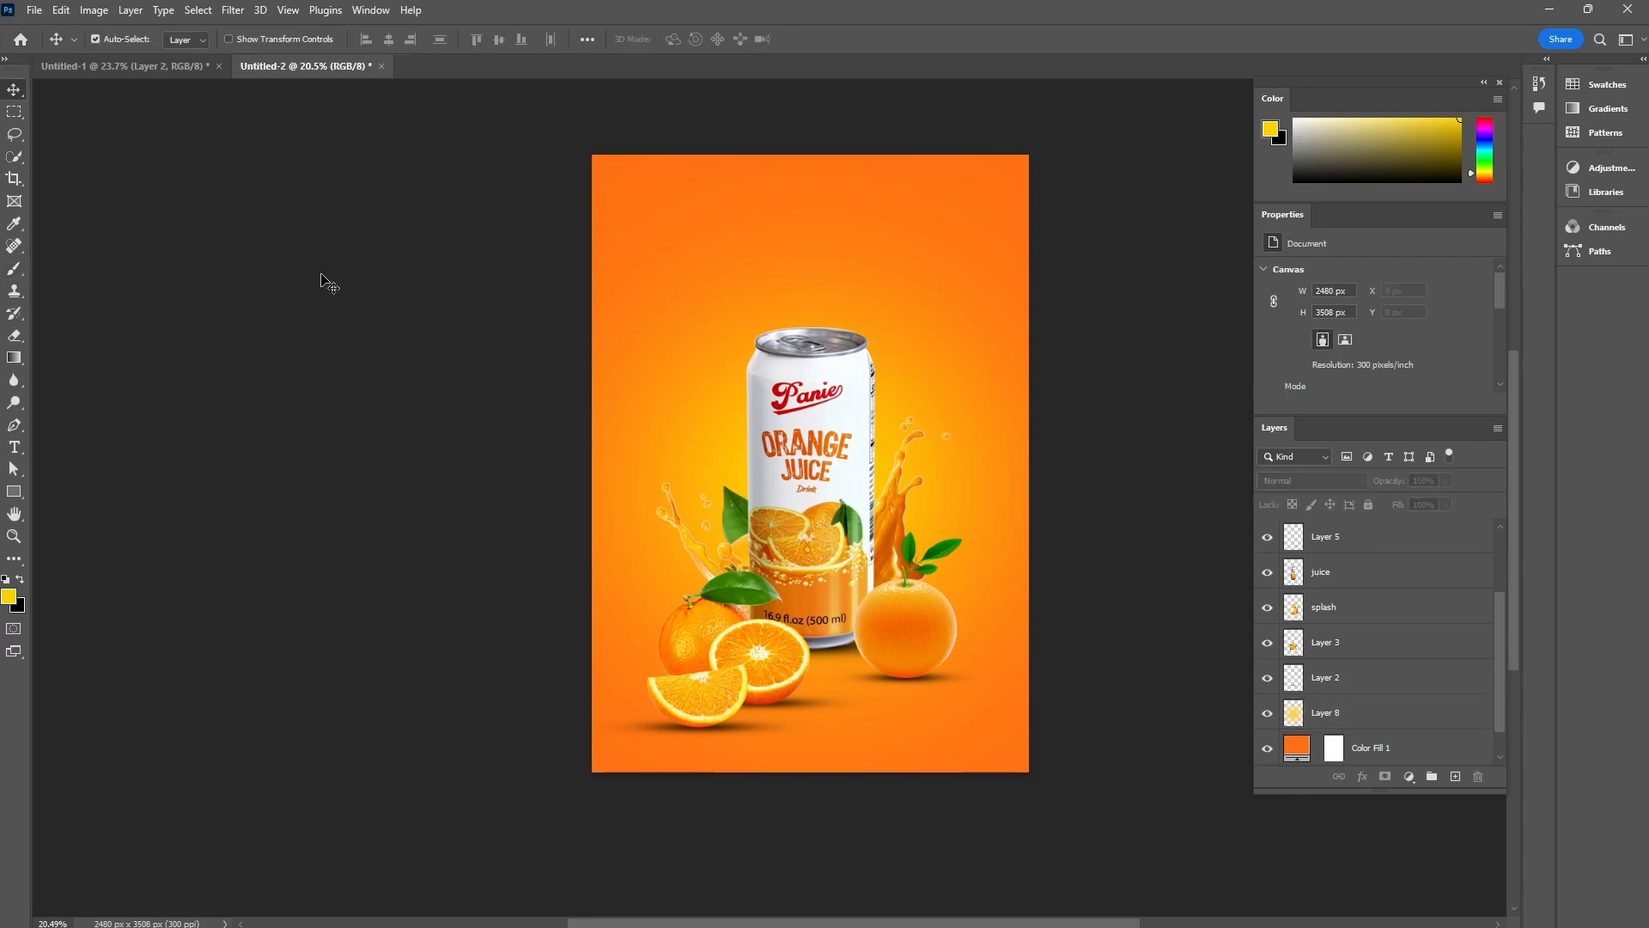
{"action": "scroll", "coordinate": [919, 479], "scroll_direction": "down", "scroll_amount": 1}
{"action": "scroll", "coordinate": [923, 530], "scroll_direction": "up", "scroll_amount": 1}
{"action": "left_click_drag", "start_coordinate": [950, 535], "coordinate": [910, 554]}
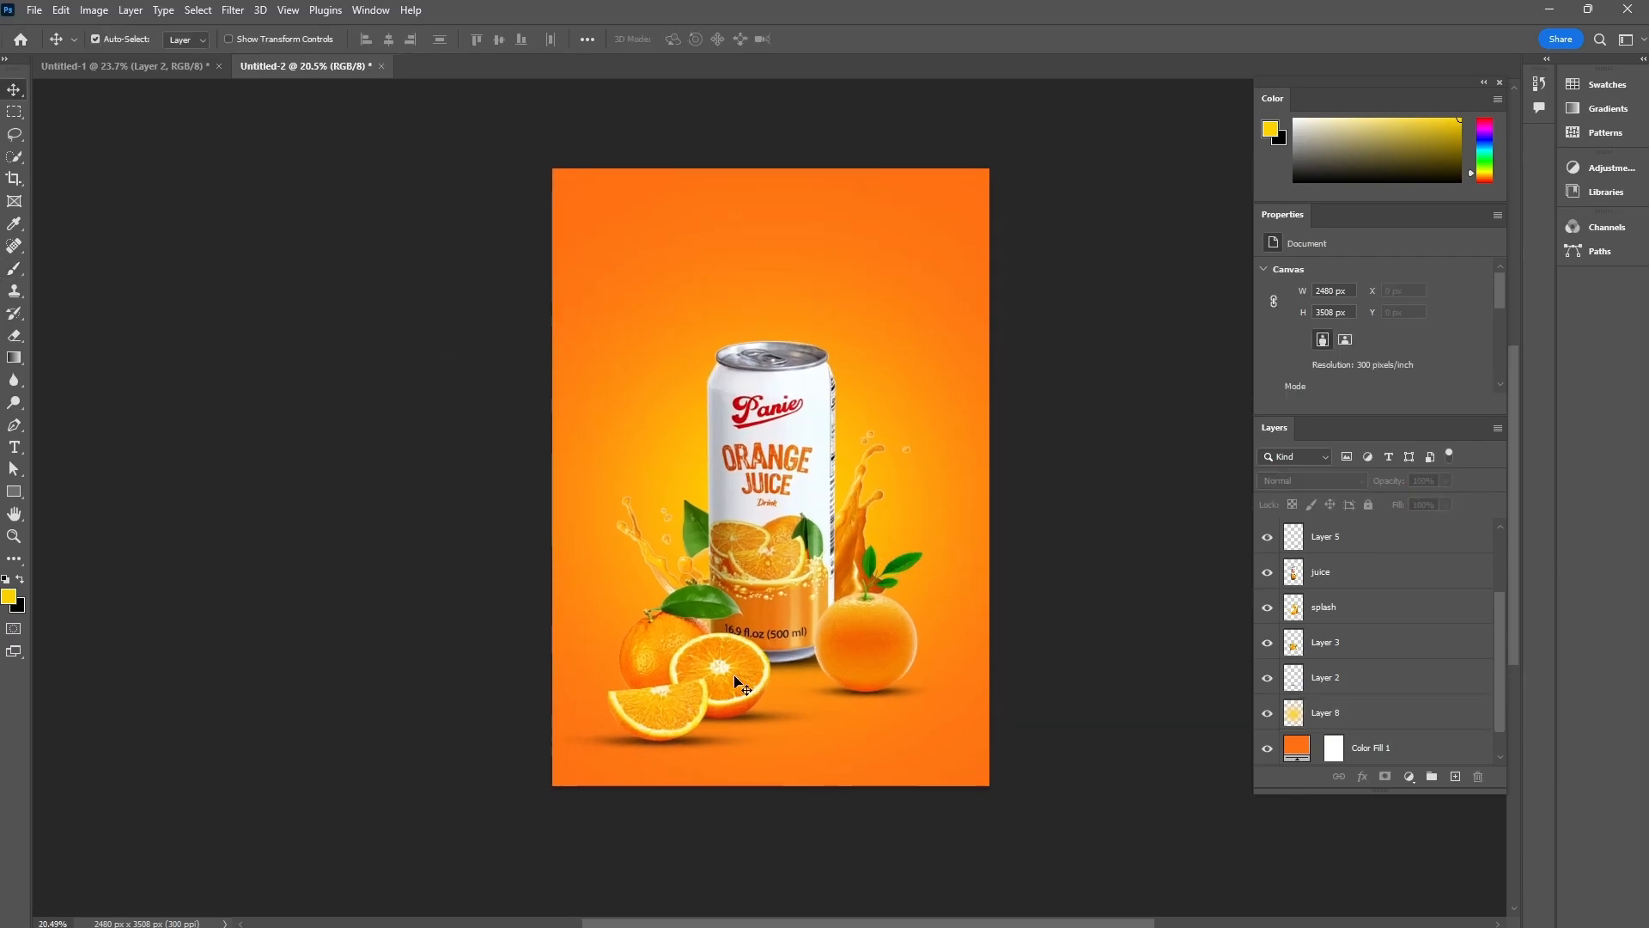
{"action": "scroll", "coordinate": [679, 590], "scroll_direction": "up", "scroll_amount": 1}
{"action": "left_click", "coordinate": [874, 524]}
{"action": "left_click", "coordinate": [324, 479]}
{"action": "scroll", "coordinate": [674, 711], "scroll_direction": "down", "scroll_amount": 1}
- Add a Brightness/Contrast adjustment clipped to the sliced-orange layer, with brightness -59 and contrast -10
{"action": "left_click", "coordinate": [710, 662]}
{"action": "scroll", "coordinate": [756, 687], "scroll_direction": "up", "scroll_amount": 3}
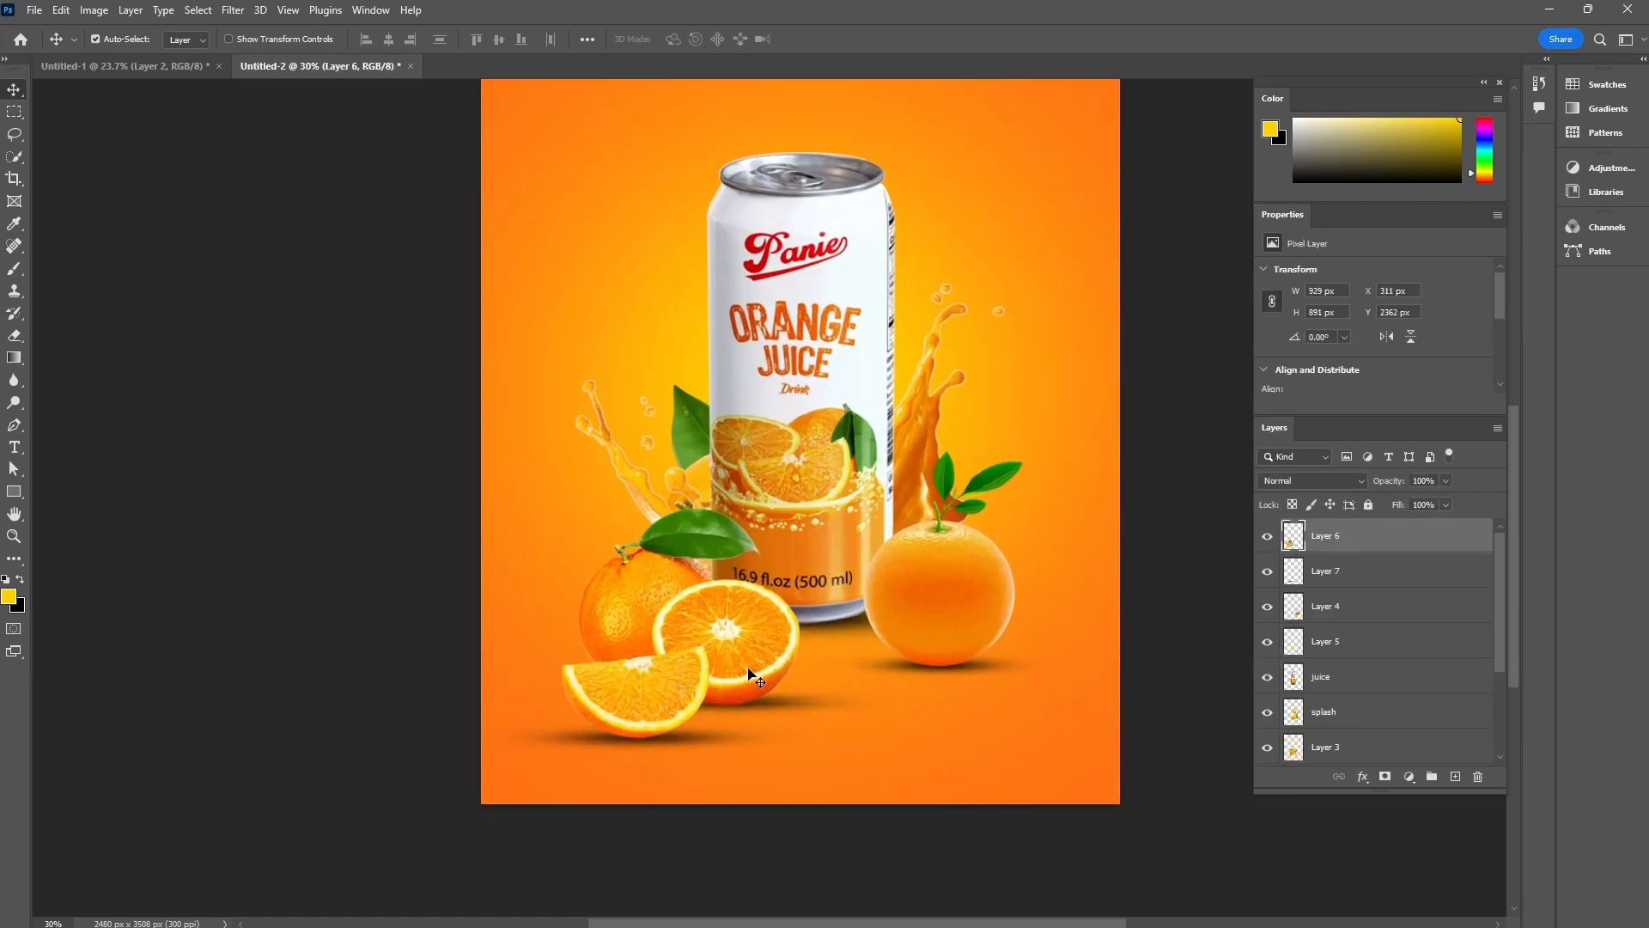
{"action": "left_click", "coordinate": [1412, 778]}
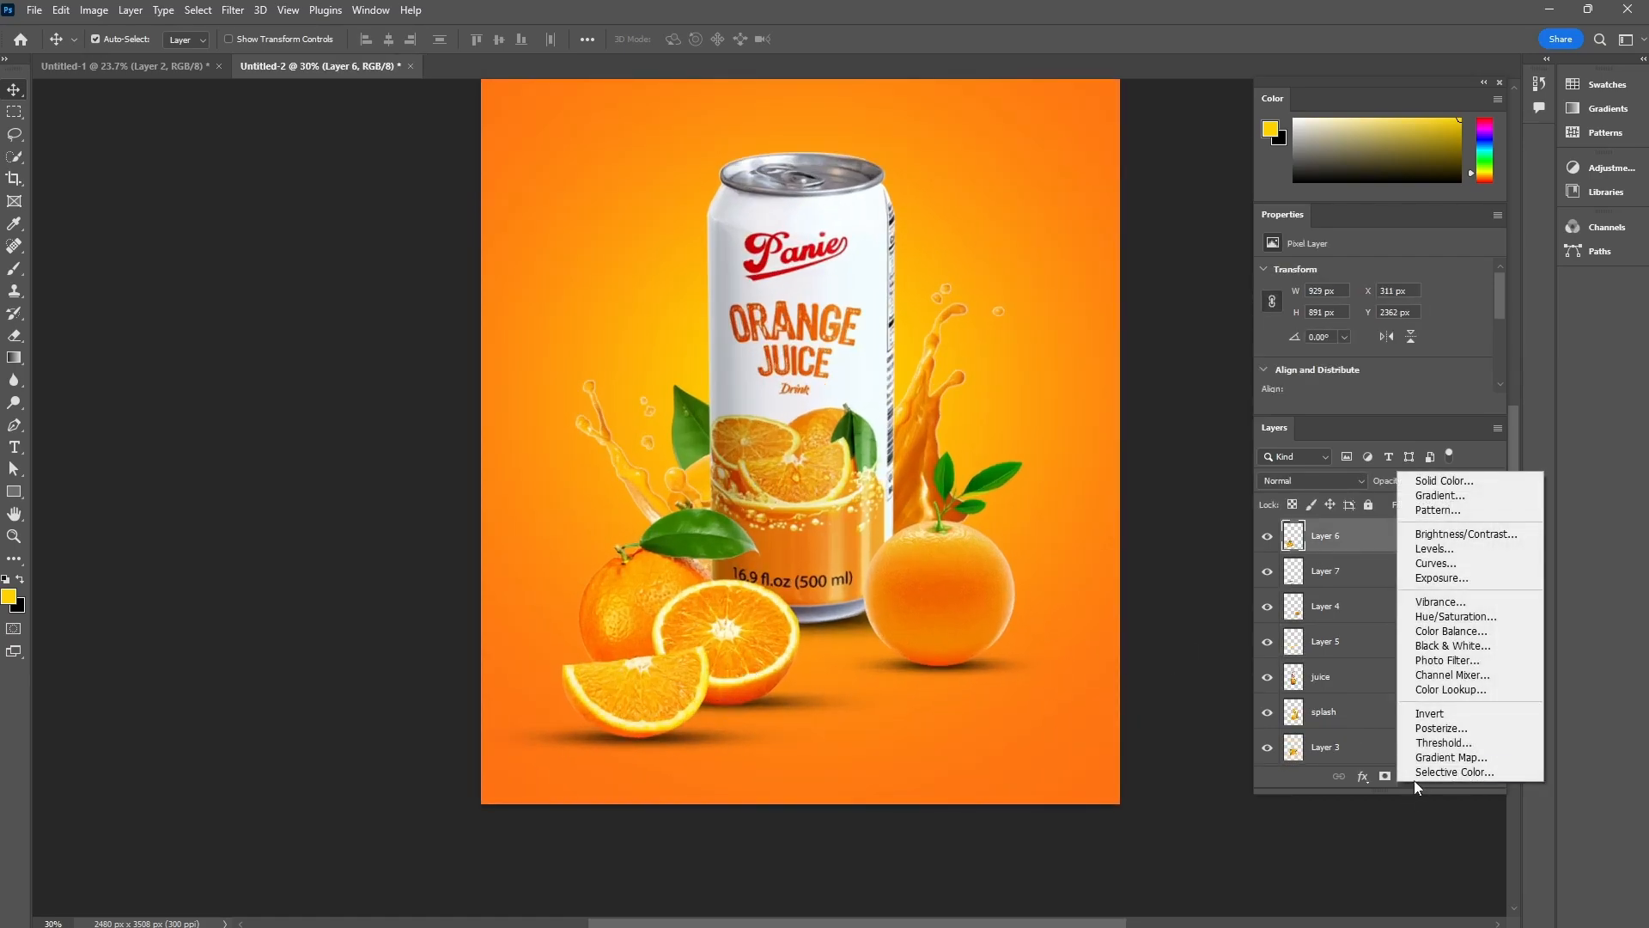
{"action": "left_click", "coordinate": [1428, 536]}
{"action": "left_click_drag", "start_coordinate": [1374, 319], "coordinate": [1358, 323]}
{"action": "left_click", "coordinate": [1378, 405]}
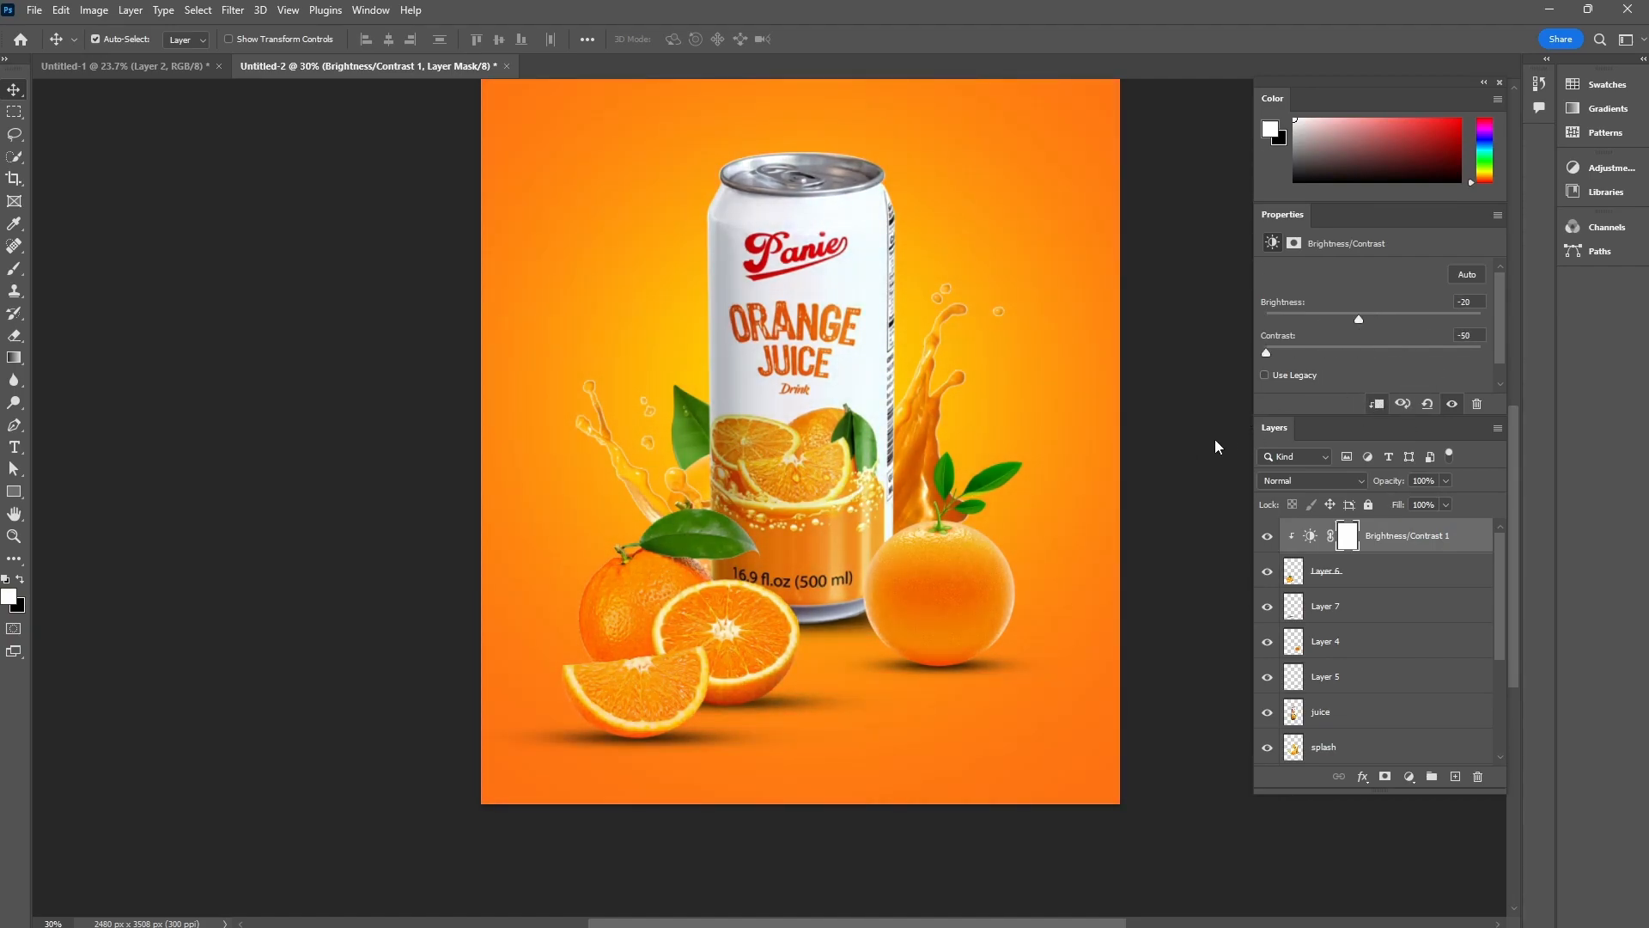
{"action": "left_click_drag", "start_coordinate": [1266, 353], "coordinate": [1354, 490]}
{"action": "left_click_drag", "start_coordinate": [1358, 319], "coordinate": [1332, 429]}
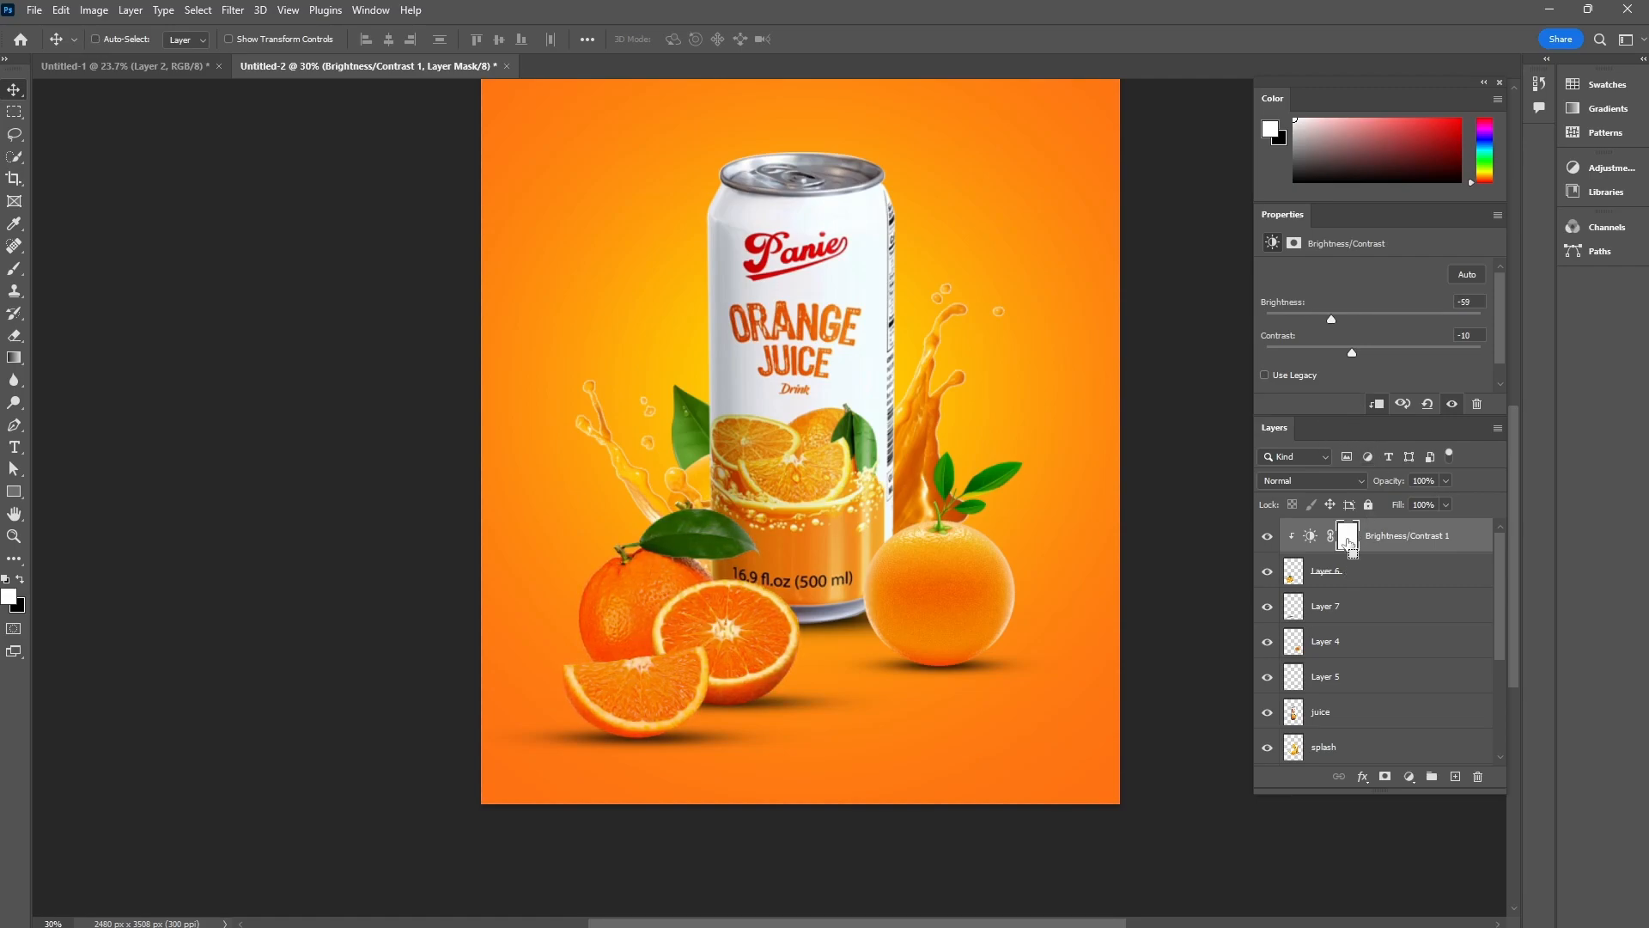
- Invert the Brightness/Contrast mask to black and reduce the Brush size to 300 px
{"action": "key", "text": "ctrl+i"}
{"action": "key", "text": "b"}
{"action": "key", "text": "bracketleft"}
{"action": "key", "text": "bracketleft"}
{"action": "key", "text": "bracketleft"}
{"action": "key", "text": "bracketleft"}
{"action": "key", "text": "bracketleft"}
{"action": "key", "text": "bracketleft"}
{"action": "key", "text": "bracketleft"}
{"action": "key", "text": "bracketleft"}
{"action": "key", "text": "bracketleft"}
{"action": "key", "text": "bracketleft"}
{"action": "key", "text": "bracketleft"}
{"action": "key", "text": "bracketleft"}
{"action": "key", "text": "bracketleft"}
{"action": "key", "text": "bracketleft"}
{"action": "key", "text": "bracketleft"}
{"action": "key", "text": "bracketleft"}
{"action": "key", "text": "bracketleft"}
{"action": "key", "text": "bracketleft"}
{"action": "key", "text": "bracketleft"}
{"action": "key", "text": "bracketleft"}
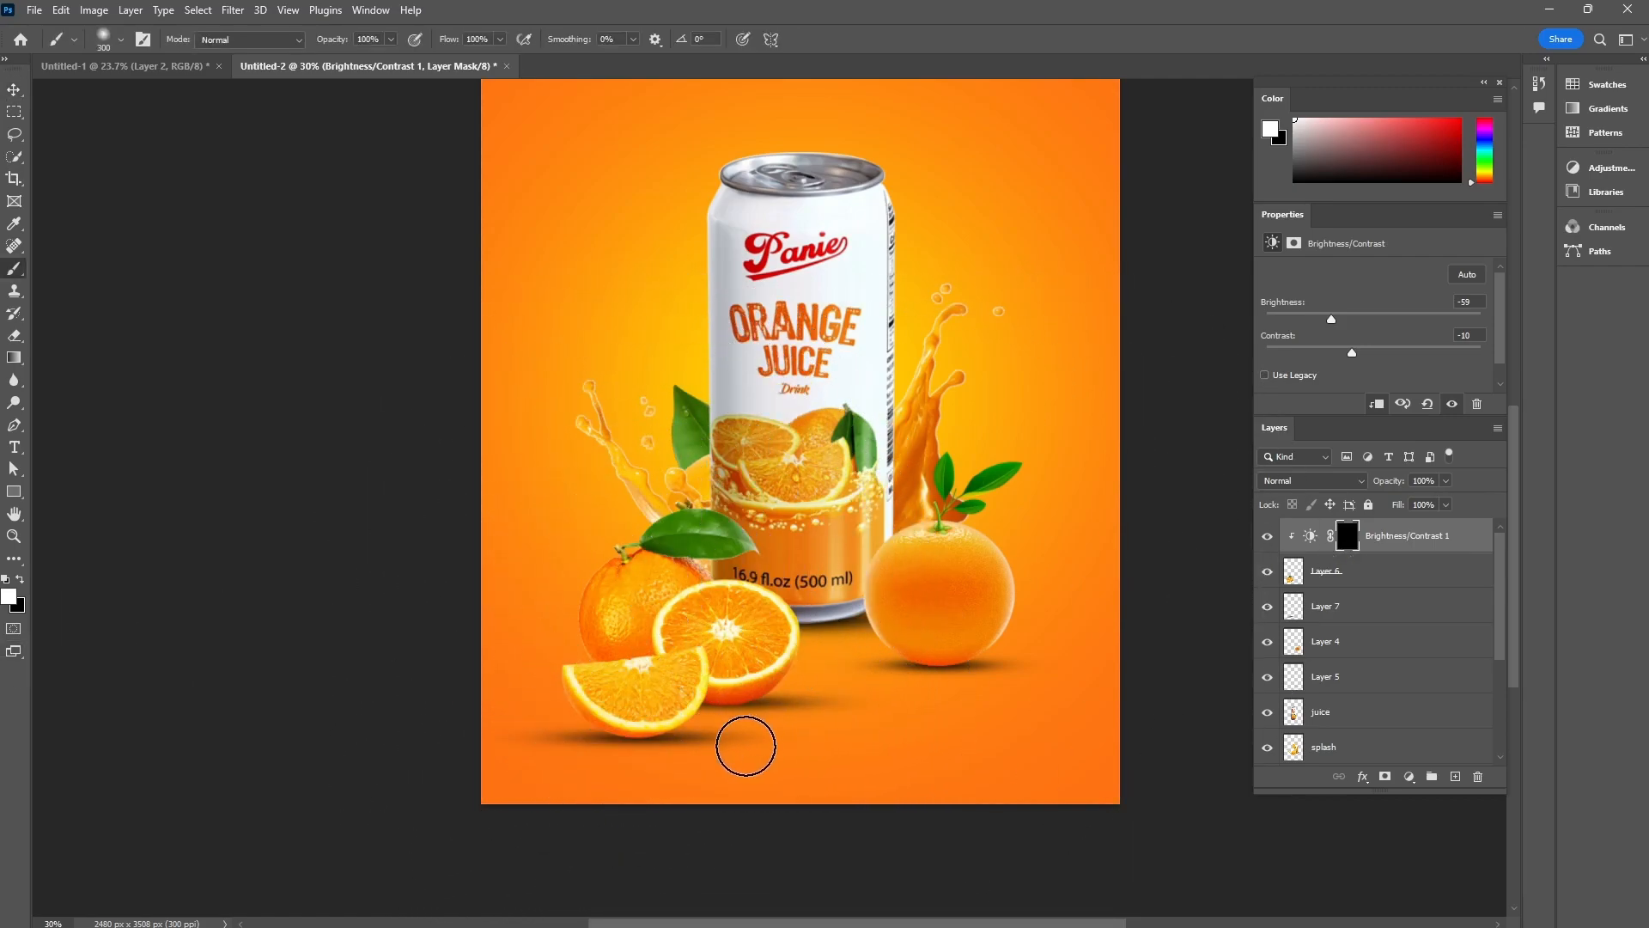
- Paint white on the adjustment mask along the lower edges of the wedge and halved orange, then deselect the layer
{"action": "scroll", "coordinate": [747, 738], "scroll_direction": "up", "scroll_amount": 1}
{"action": "scroll", "coordinate": [750, 736], "scroll_direction": "up", "scroll_amount": 4}
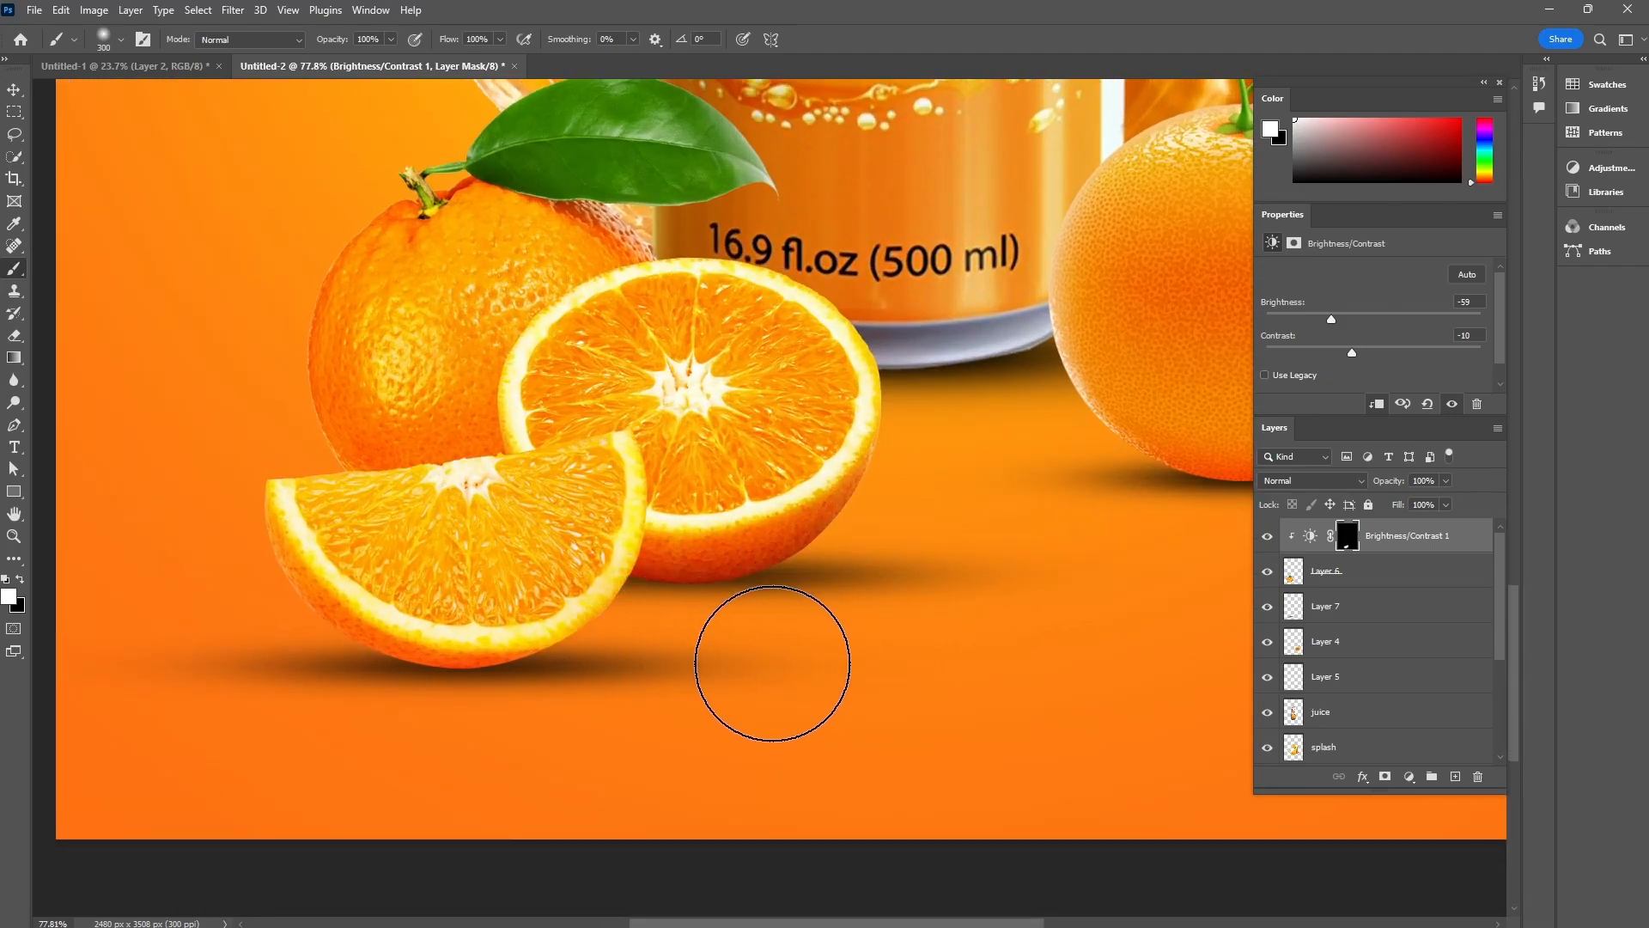
{"action": "scroll", "coordinate": [478, 704], "scroll_direction": "up", "scroll_amount": 1}
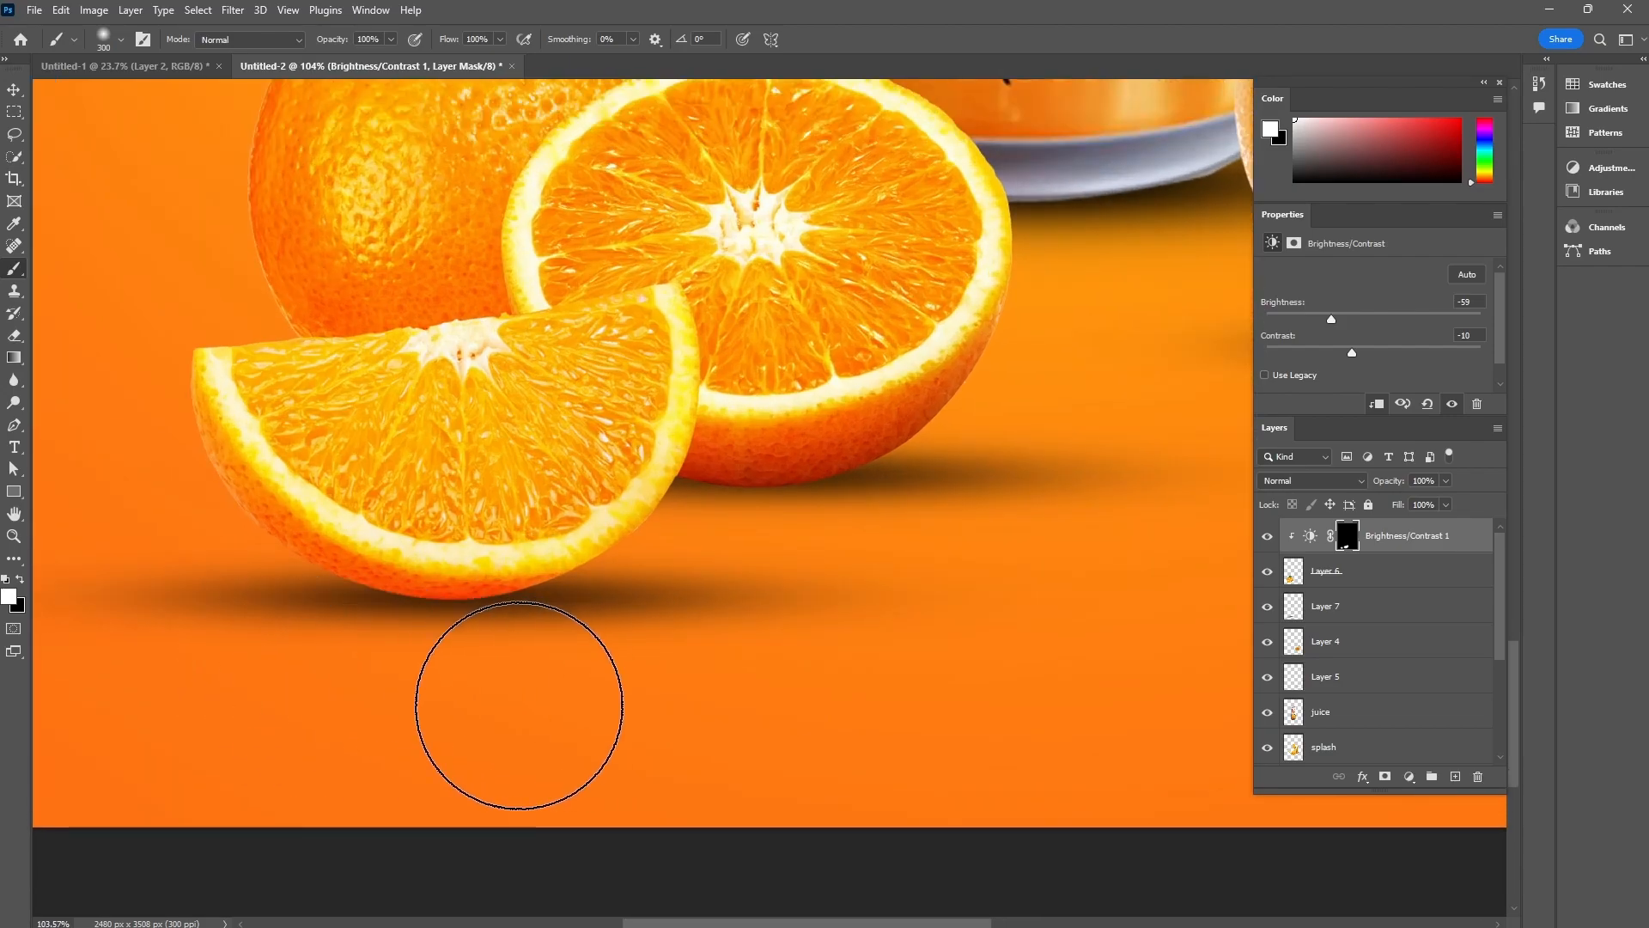
{"action": "scroll", "coordinate": [516, 692], "scroll_direction": "up", "scroll_amount": 1}
{"action": "scroll", "coordinate": [472, 694], "scroll_direction": "down", "scroll_amount": 2}
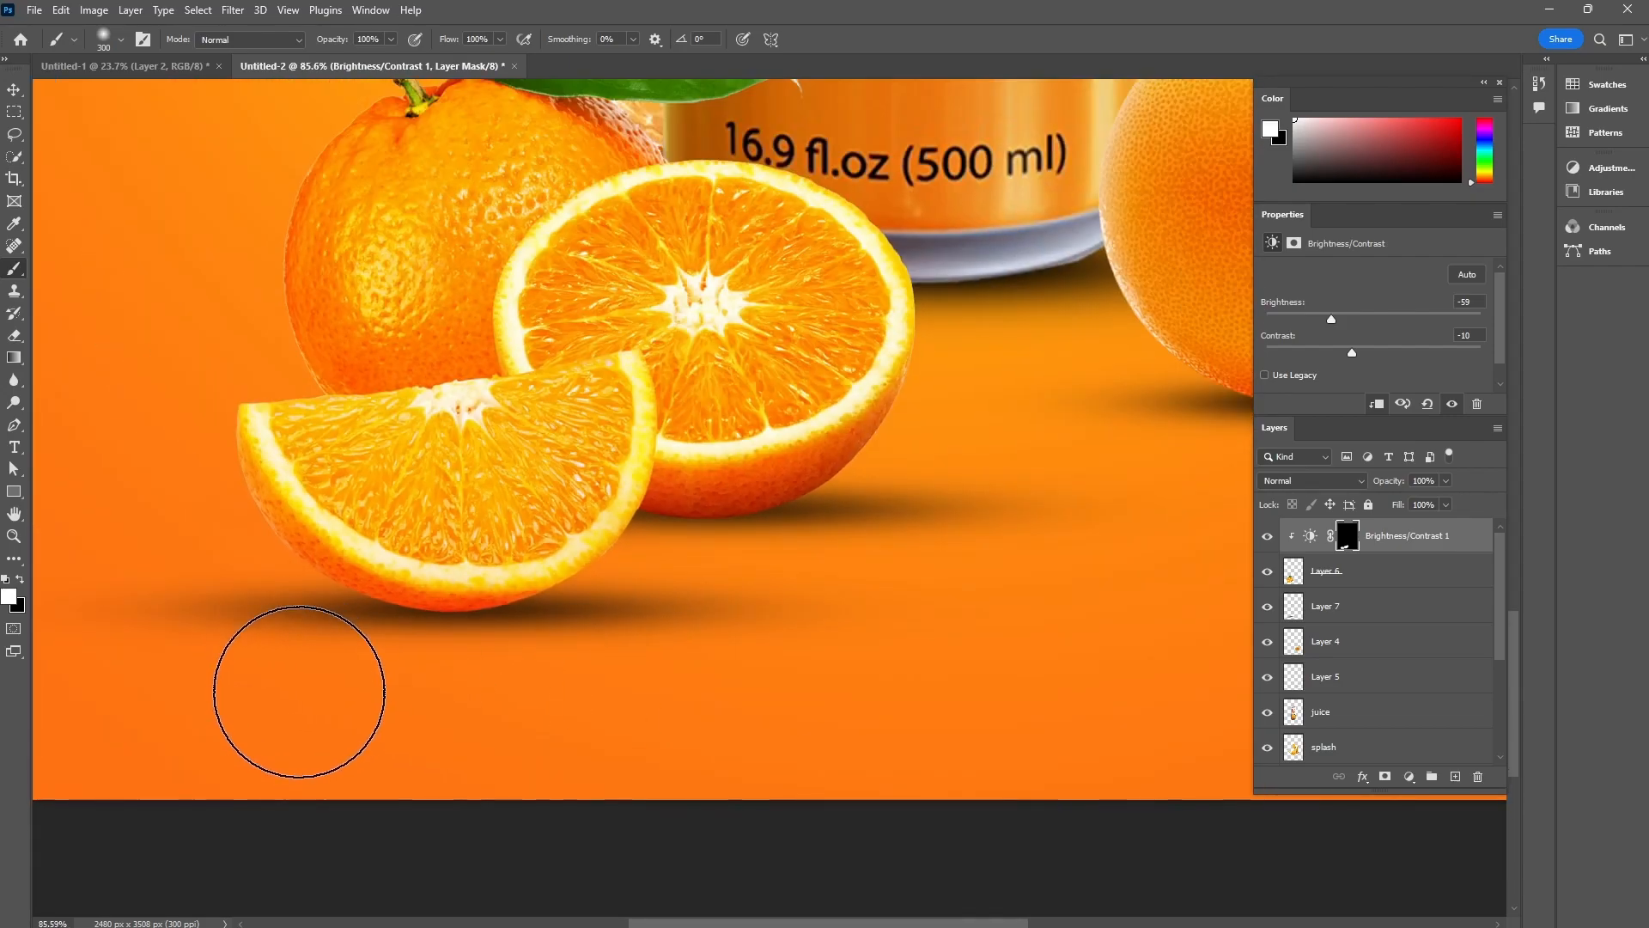
{"action": "scroll", "coordinate": [641, 707], "scroll_direction": "down", "scroll_amount": 4}
{"action": "scroll", "coordinate": [674, 710], "scroll_direction": "up", "scroll_amount": 4}
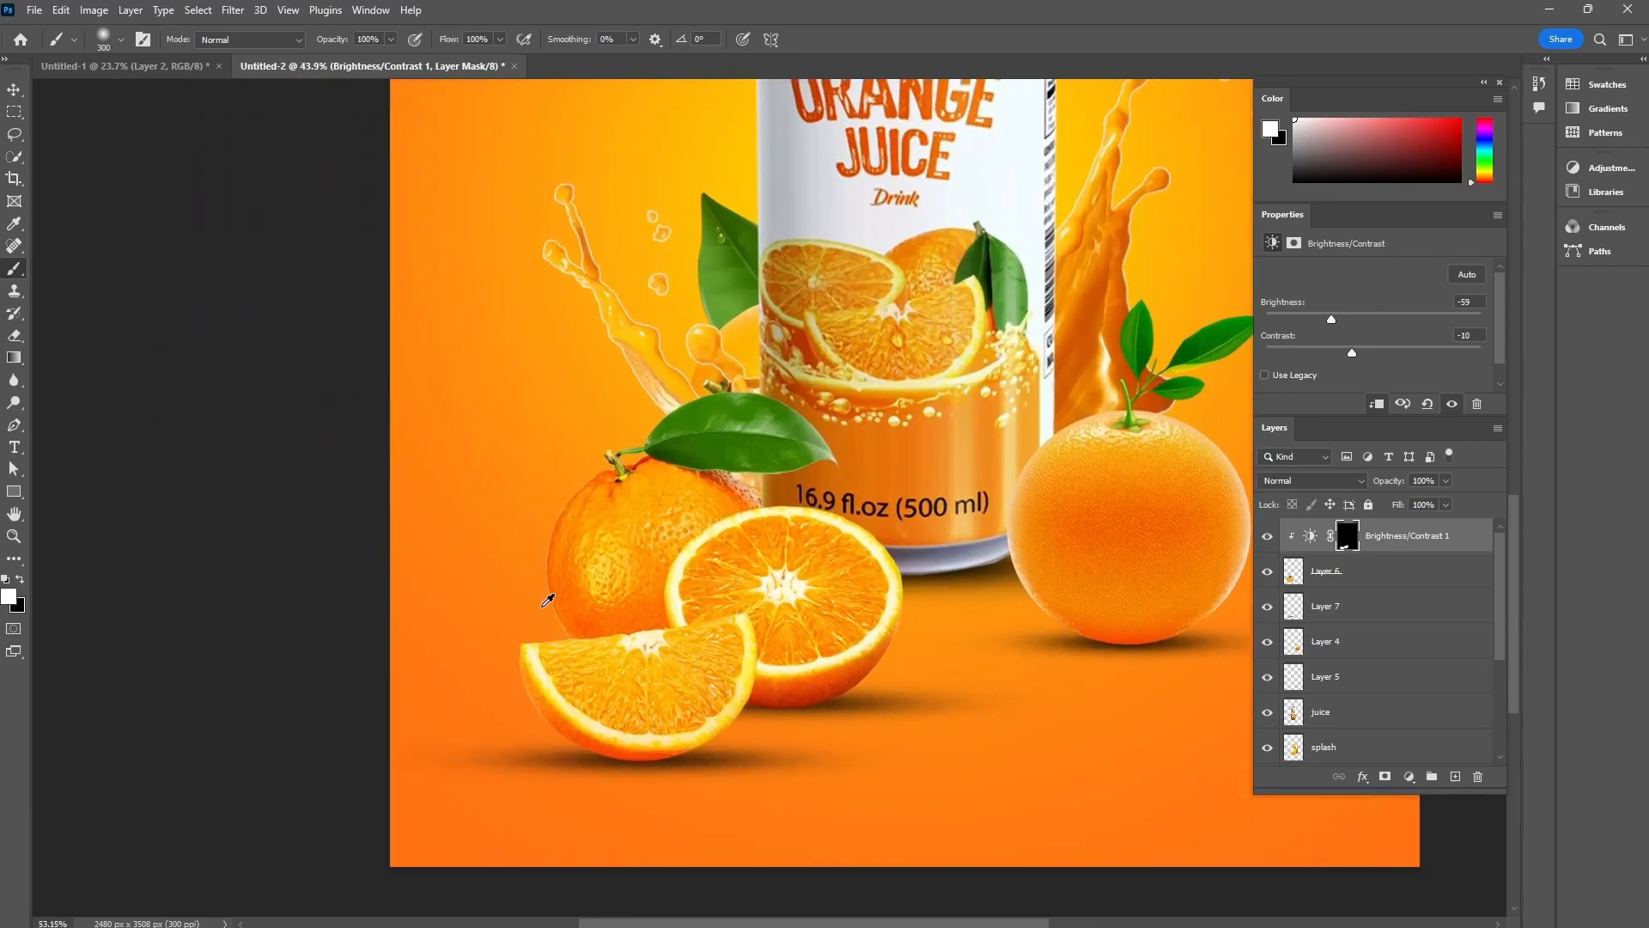
{"action": "mouse_move", "coordinate": [503, 578]}
{"action": "left_mouse_down"}
{"action": "mouse_move", "coordinate": [556, 690]}
{"action": "mouse_move", "coordinate": [751, 819]}
{"action": "left_mouse_up"}
{"action": "key", "text": "ctrl+z"}
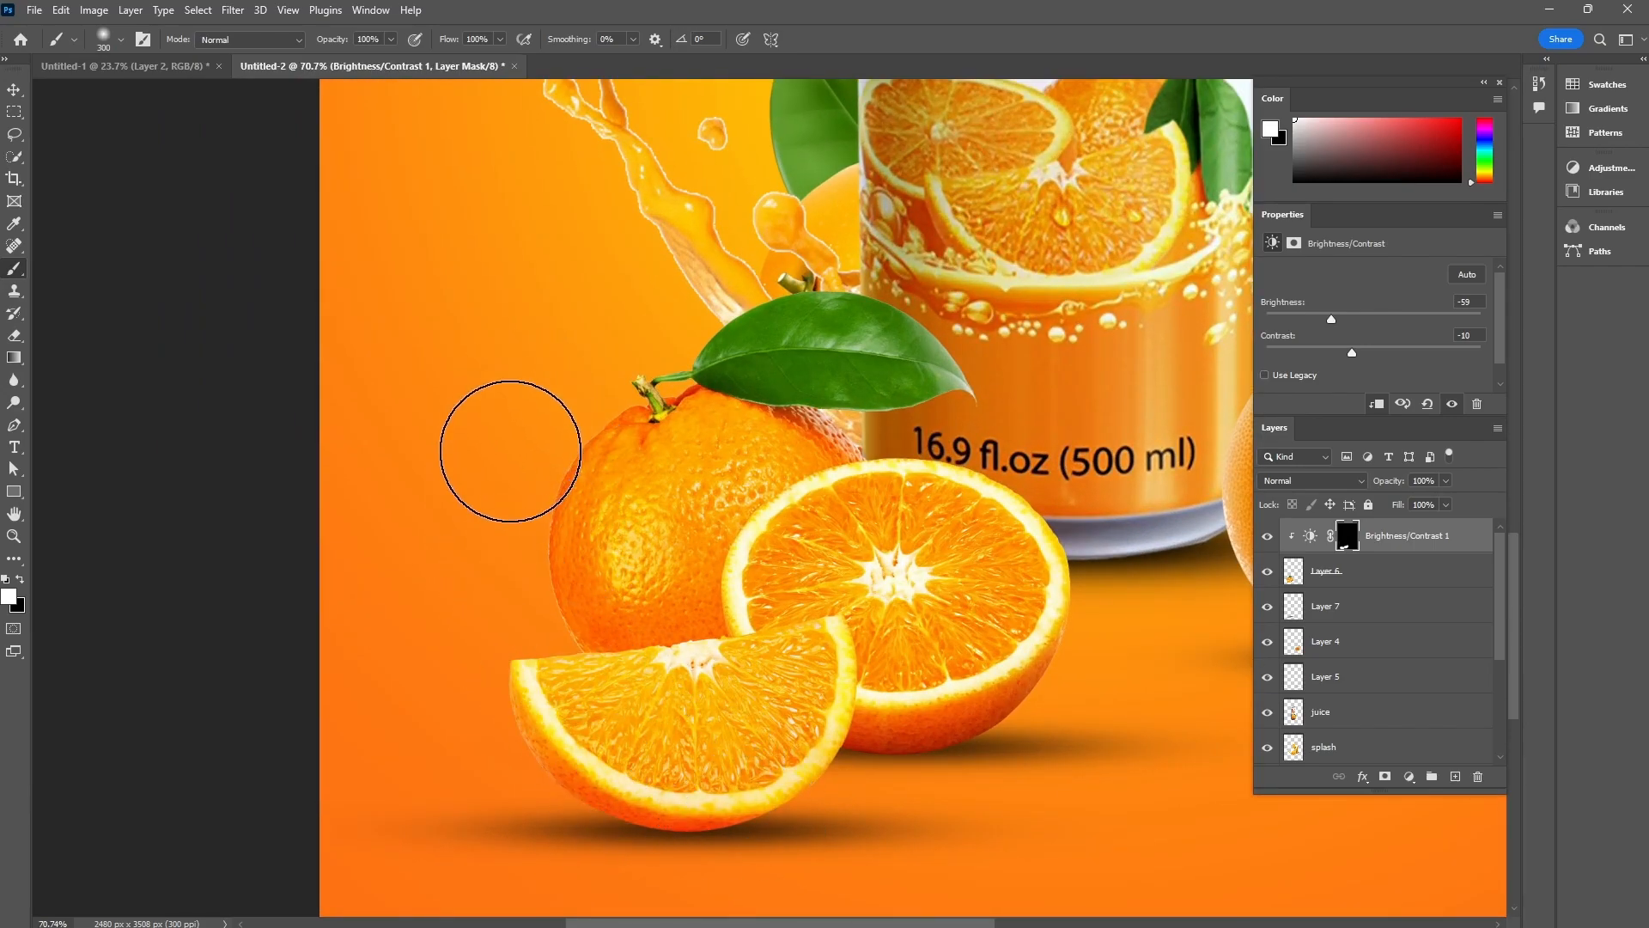
{"action": "scroll", "coordinate": [868, 652], "scroll_direction": "down", "scroll_amount": 4}
{"action": "left_click_drag", "start_coordinate": [993, 697], "coordinate": [790, 715]}
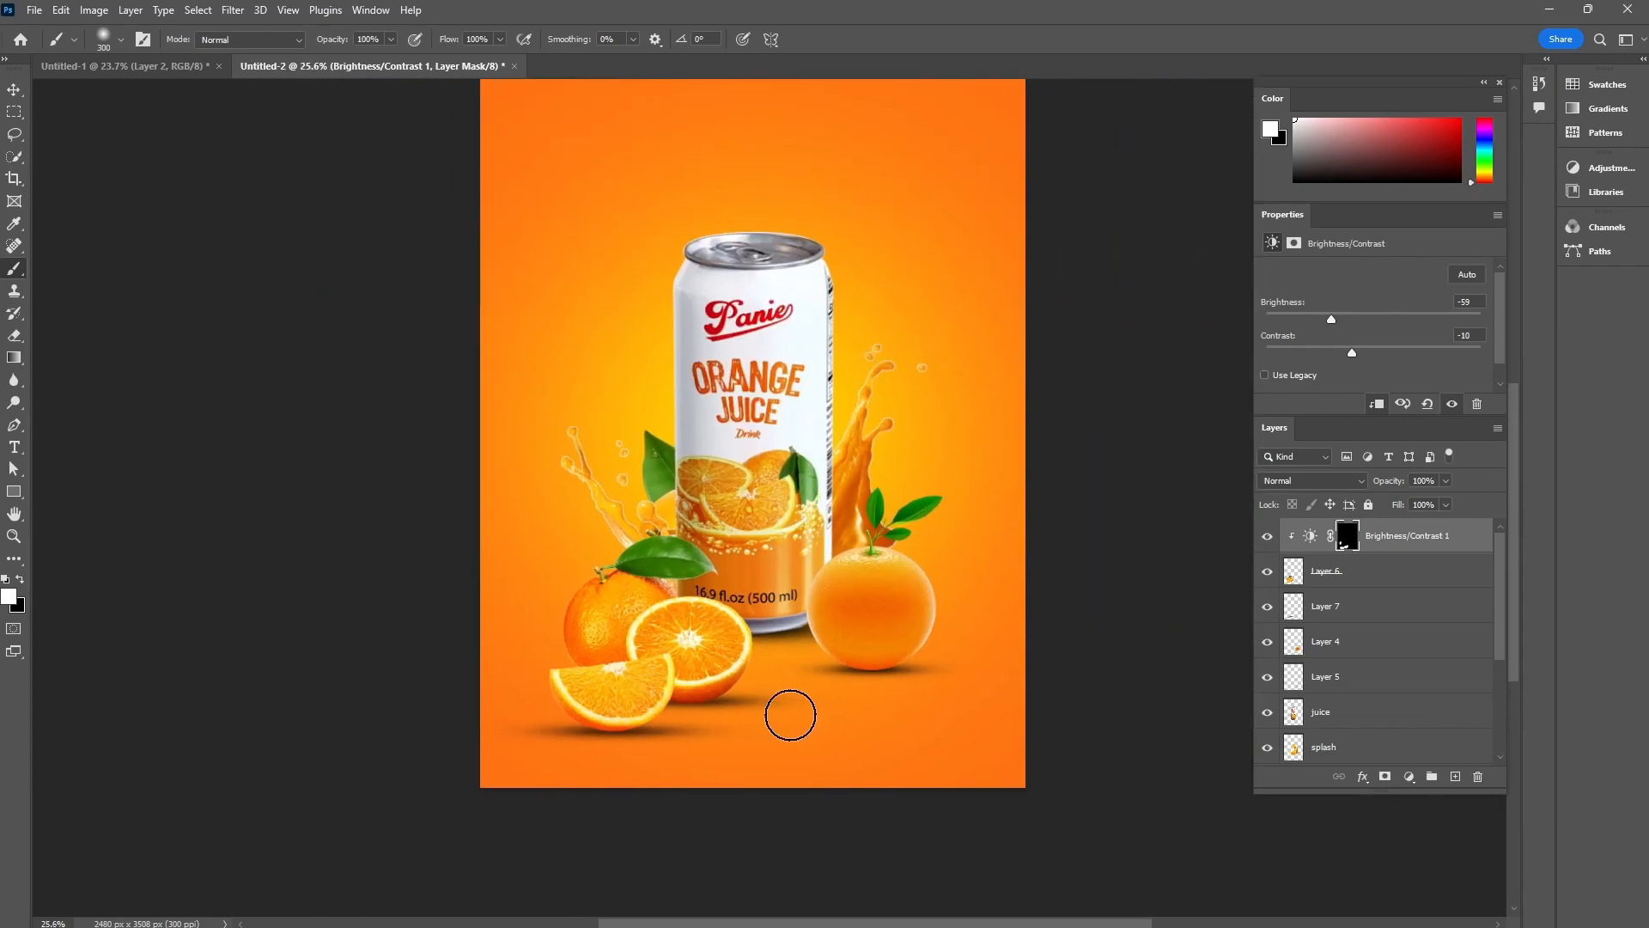
{"action": "left_click", "coordinate": [14, 91]}
{"action": "left_click", "coordinate": [365, 386]}
{"action": "scroll", "coordinate": [621, 602], "scroll_direction": "up", "scroll_amount": 2}
{"action": "left_click", "coordinate": [691, 677]}
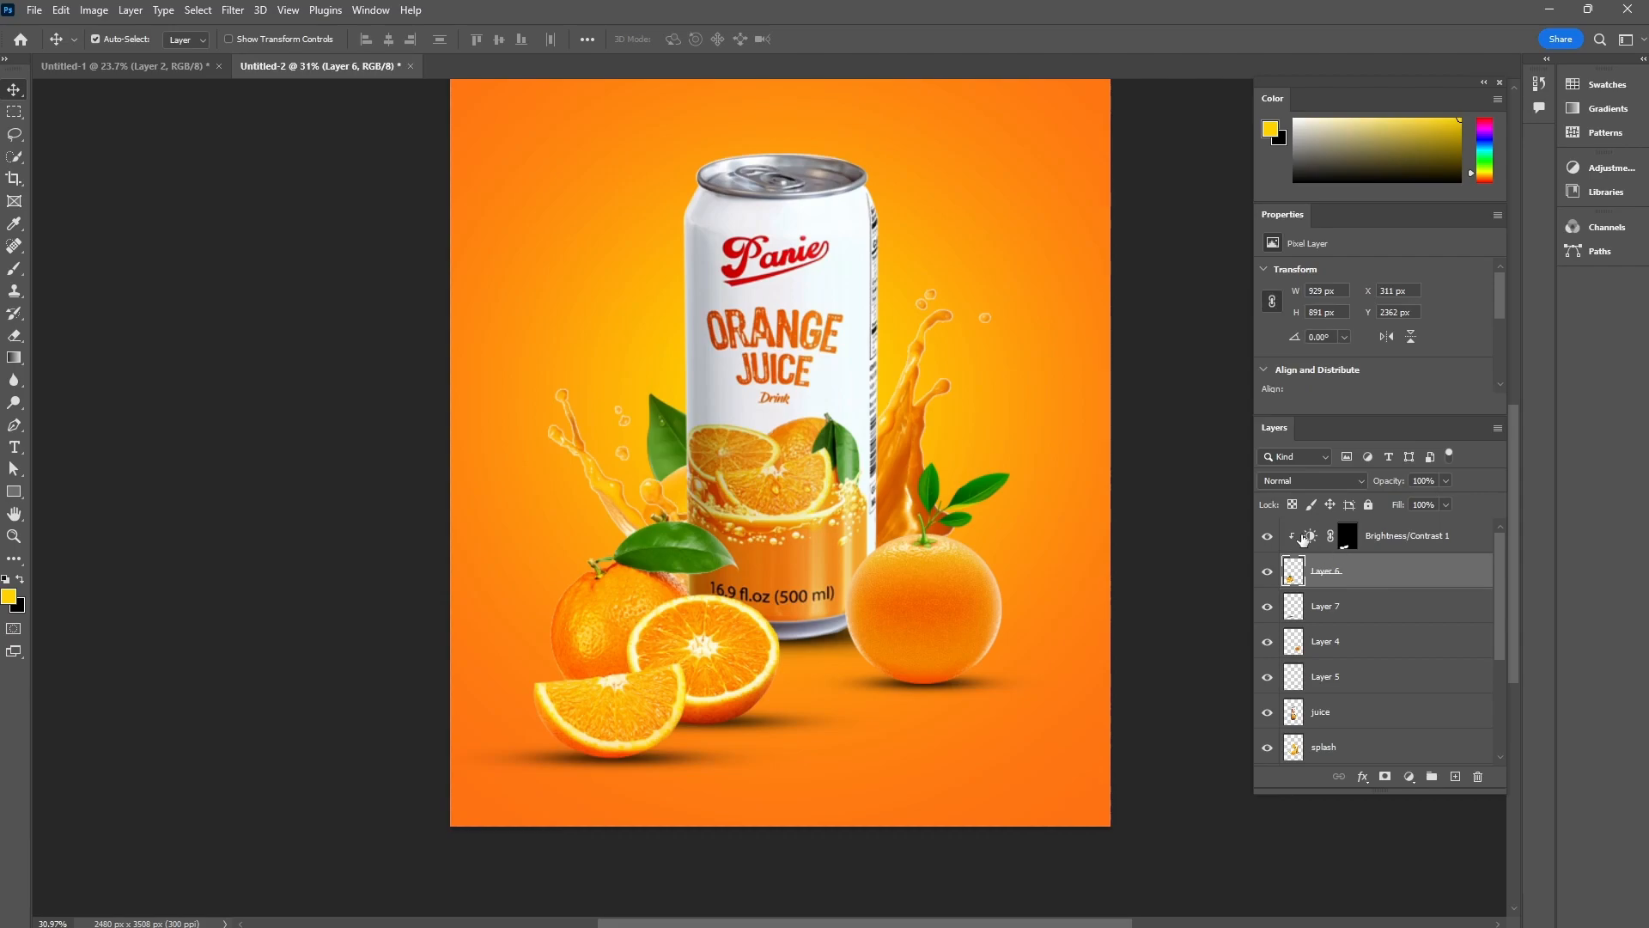
{"action": "left_click", "coordinate": [1309, 538]}
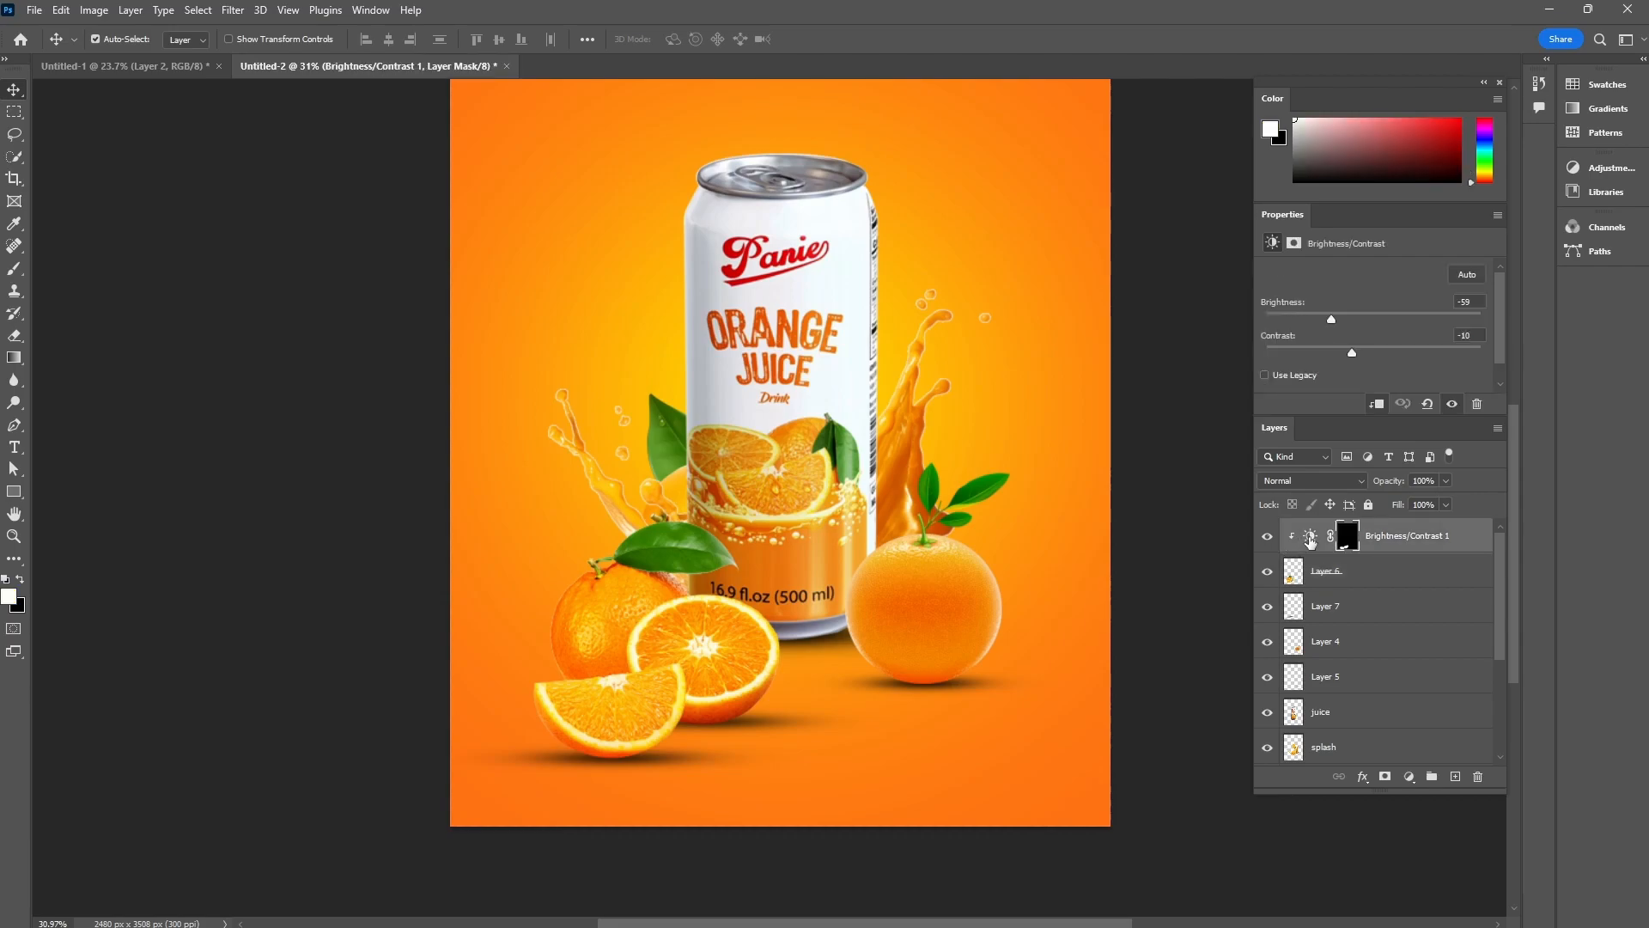
{"action": "left_click", "coordinate": [1446, 505]}
{"action": "left_click", "coordinate": [1218, 550]}
{"action": "left_click", "coordinate": [1211, 550]}
{"action": "scroll", "coordinate": [1136, 585], "scroll_direction": "down", "scroll_amount": 1}
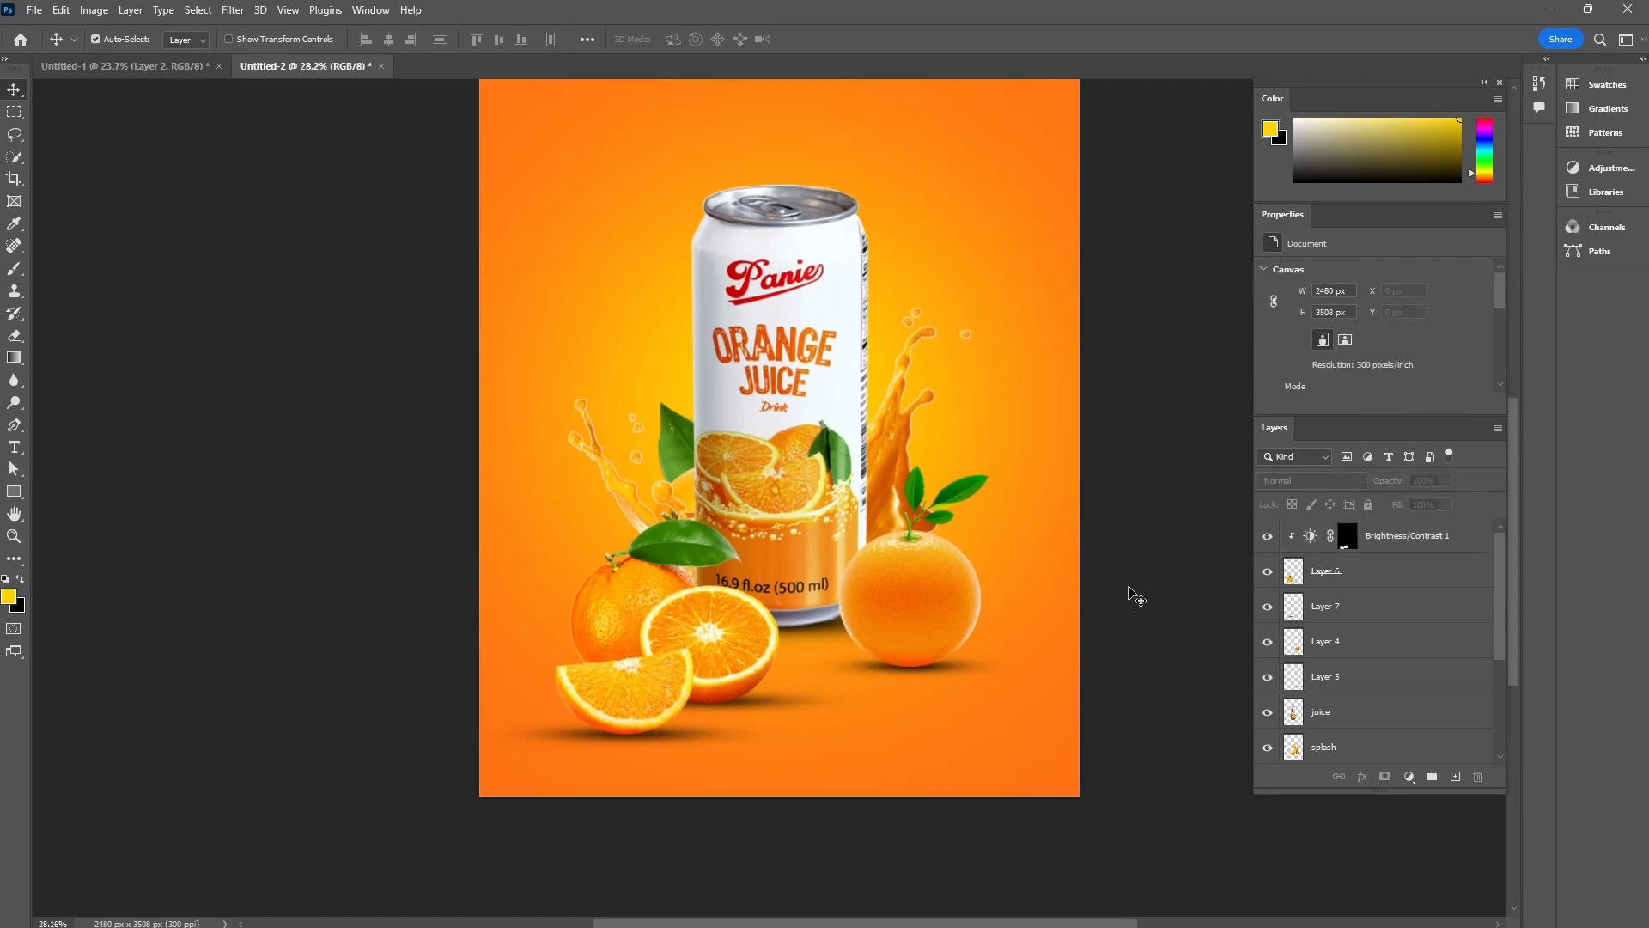
- Deepen the single whole orange's dark tones on Layer 4 by raising the black input level in Levels
{"action": "scroll", "coordinate": [1095, 594], "scroll_direction": "up", "scroll_amount": 1}
{"action": "left_click", "coordinate": [924, 706]}
{"action": "key", "text": "ctrl+l"}
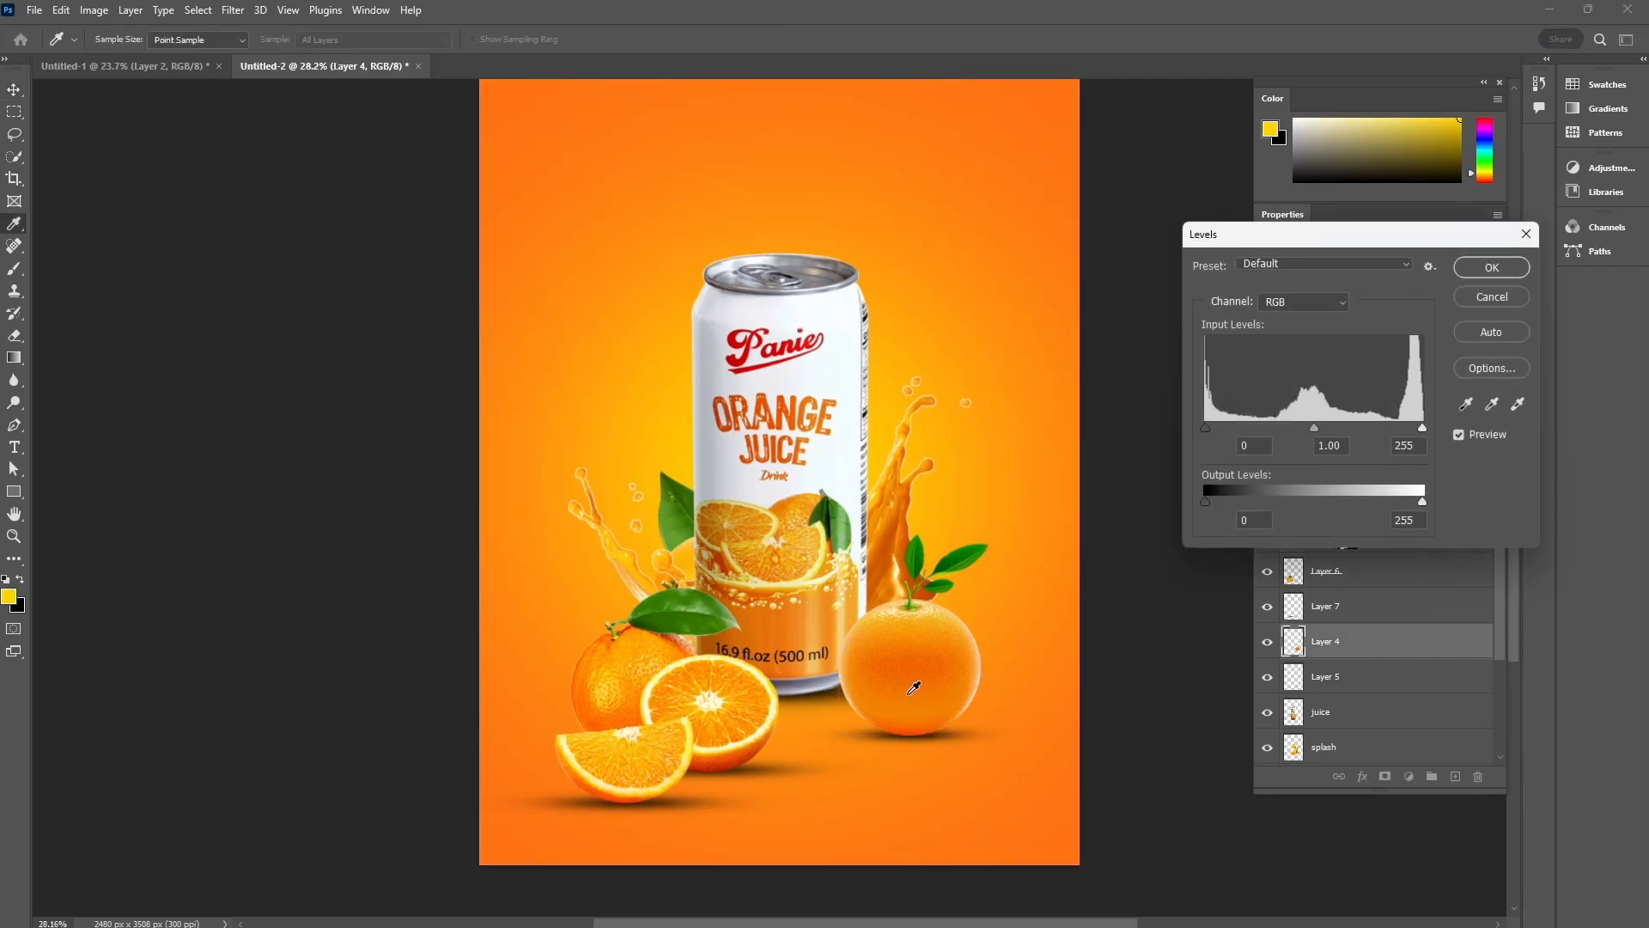
{"action": "mouse_move", "coordinate": [1206, 426]}
{"action": "left_mouse_down"}
{"action": "mouse_move", "coordinate": [1240, 427]}
{"action": "mouse_move", "coordinate": [1196, 461]}
{"action": "mouse_move", "coordinate": [1240, 420]}
{"action": "mouse_move", "coordinate": [1223, 422]}
{"action": "left_mouse_up"}
{"action": "left_click_drag", "start_coordinate": [1218, 431], "coordinate": [1219, 432]}
{"action": "left_click", "coordinate": [1492, 267]}
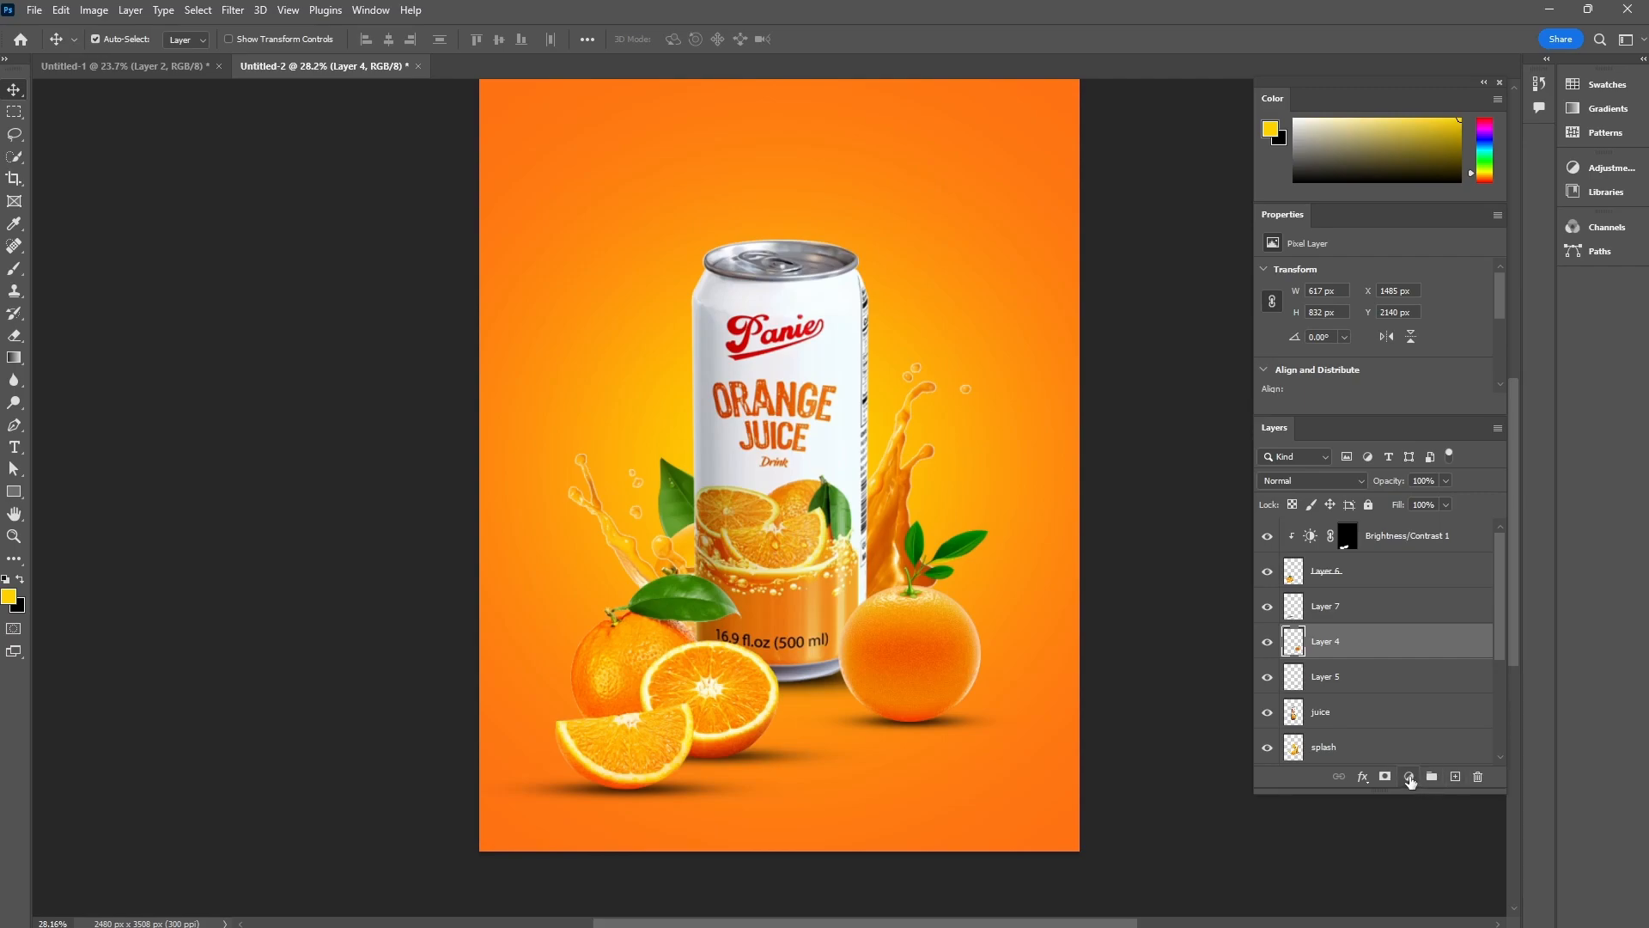
- Add a Brightness/Contrast adjustment clipped to the can's juice layer with brightness -82 and contrast 18, and select its mask
{"action": "left_click", "coordinate": [823, 588]}
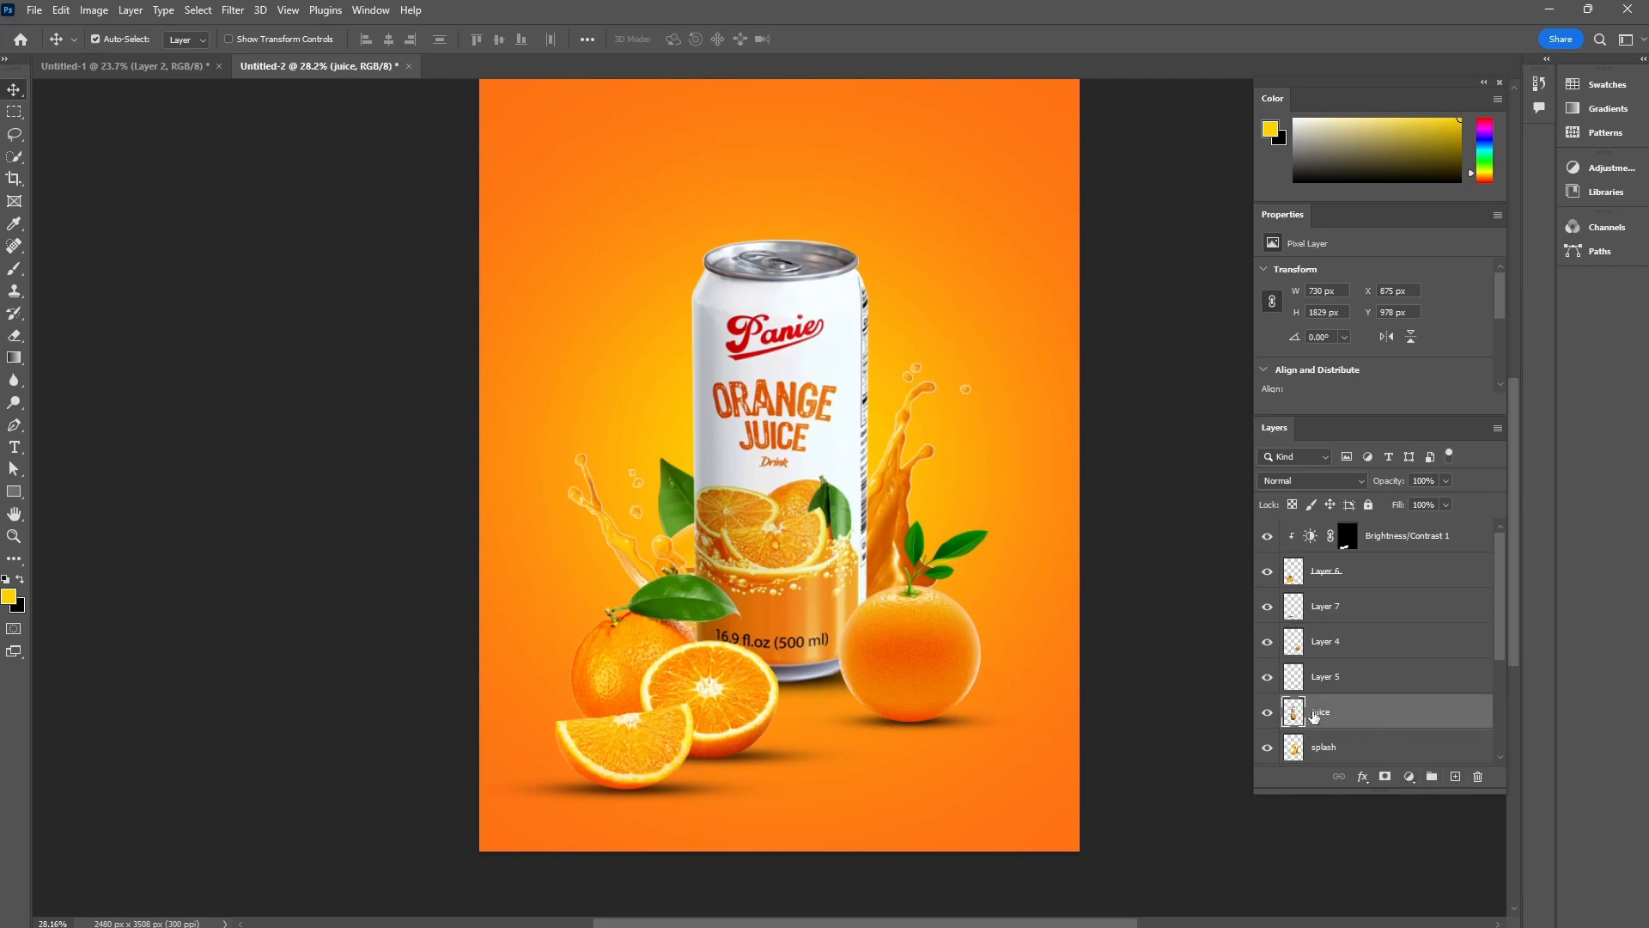
{"action": "left_click", "coordinate": [1409, 776]}
{"action": "left_click", "coordinate": [1449, 528]}
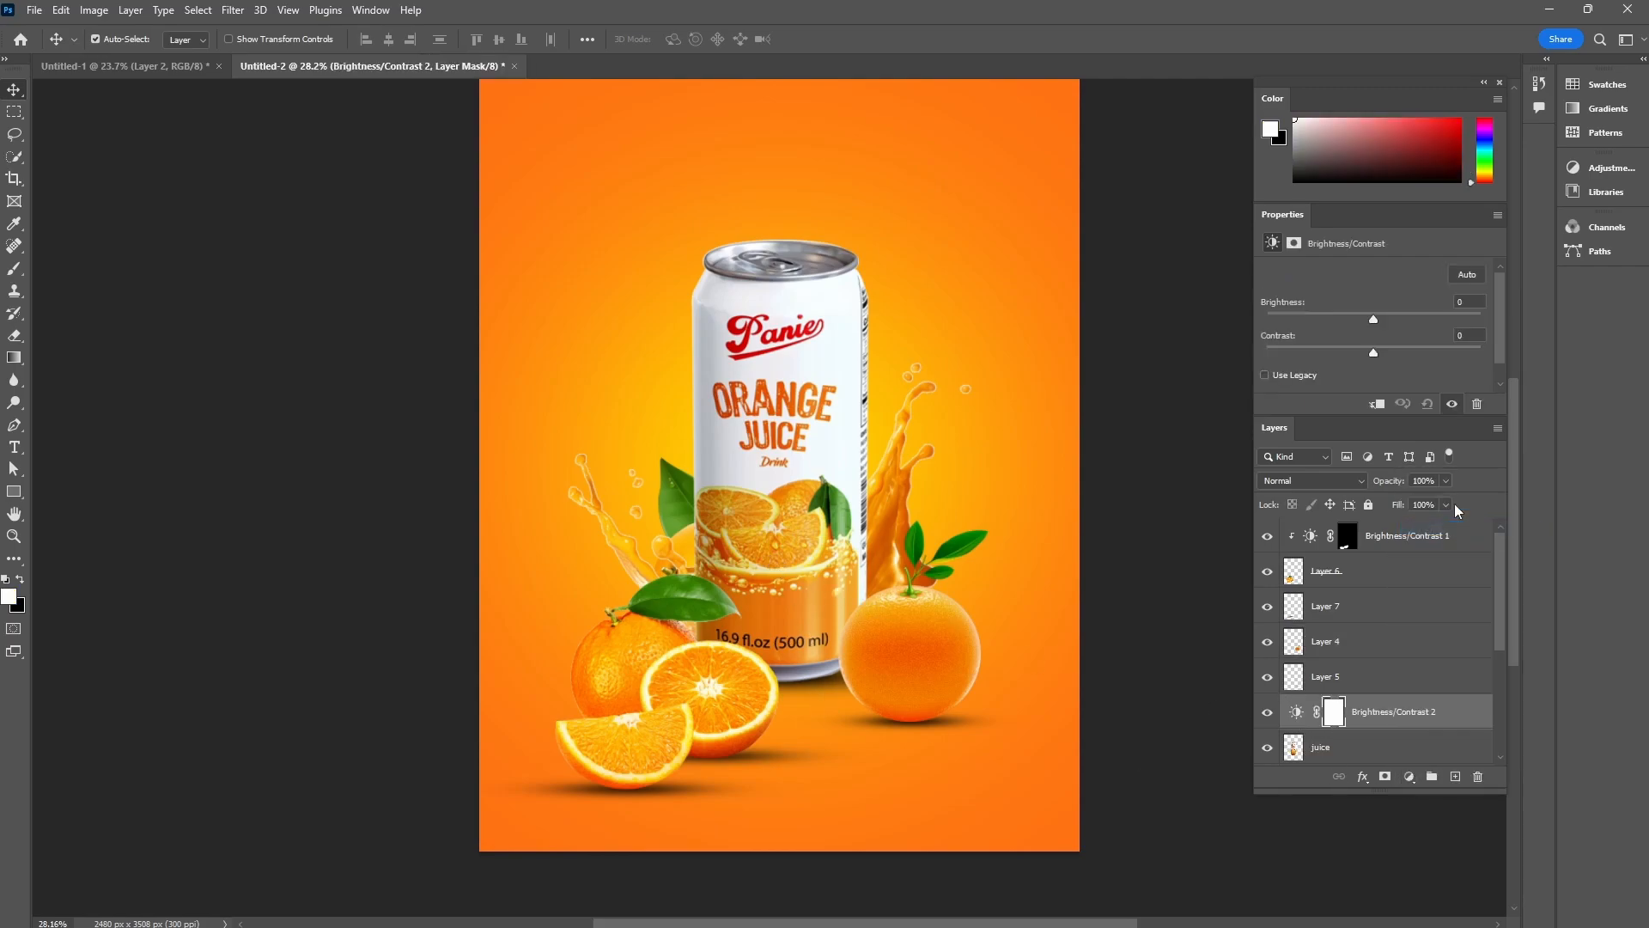
{"action": "left_click_drag", "start_coordinate": [1376, 320], "coordinate": [1328, 351]}
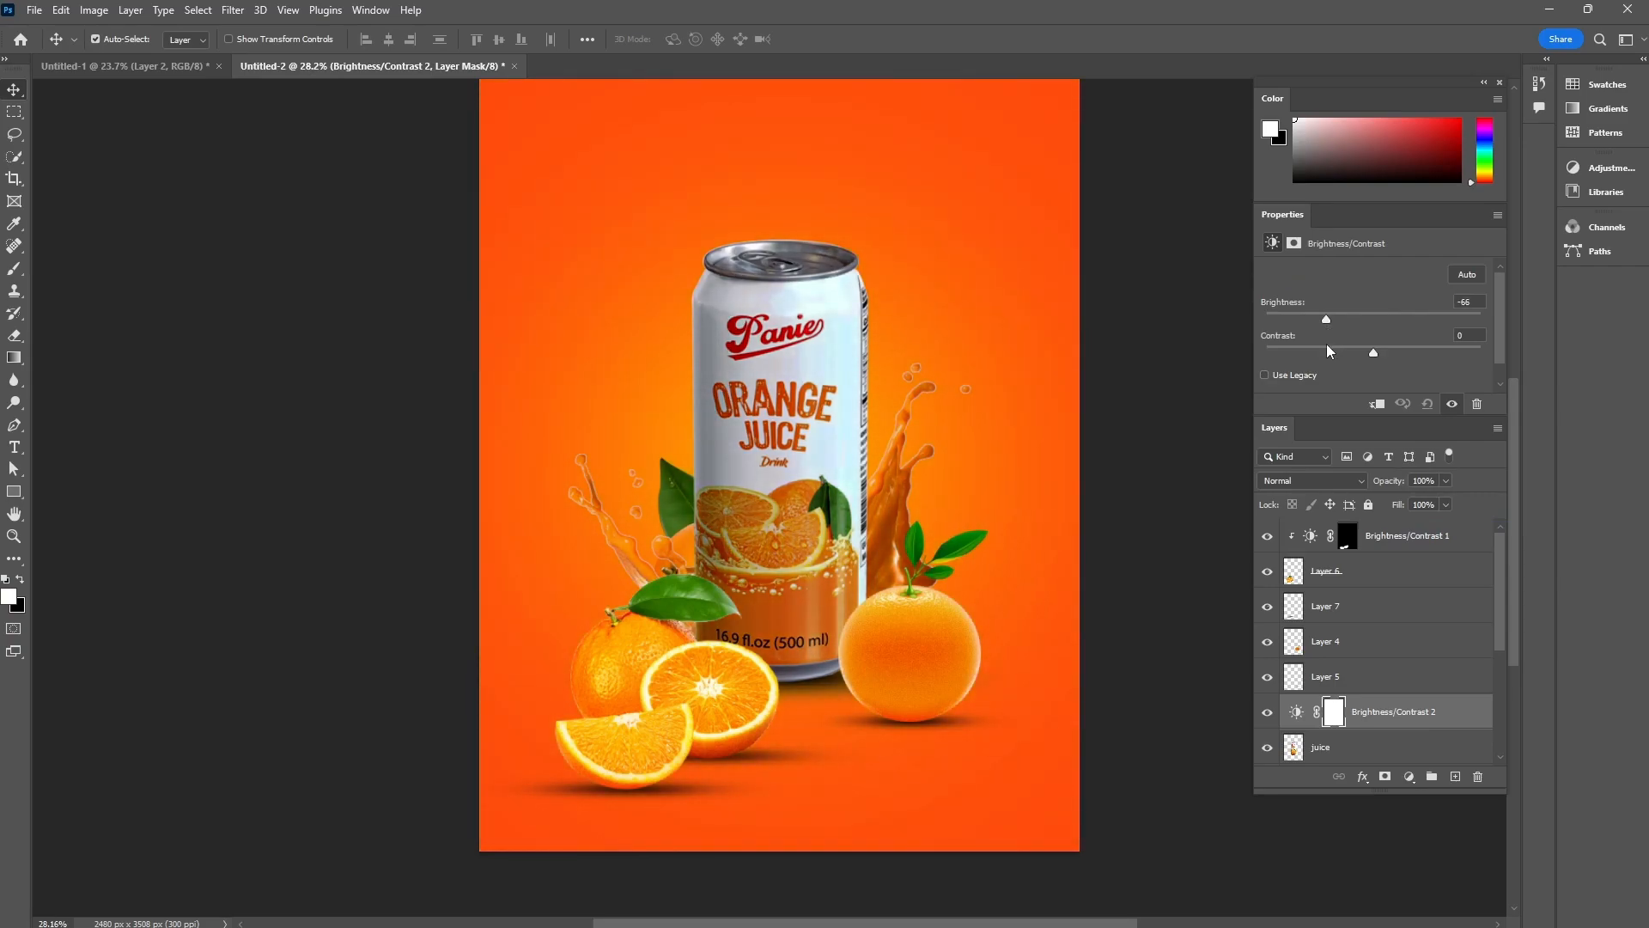
{"action": "left_click", "coordinate": [1378, 405]}
{"action": "left_click_drag", "start_coordinate": [1320, 352], "coordinate": [1451, 352]}
{"action": "left_click_drag", "start_coordinate": [1318, 434], "coordinate": [1393, 434]}
{"action": "left_click_drag", "start_coordinate": [1334, 326], "coordinate": [1311, 383]}
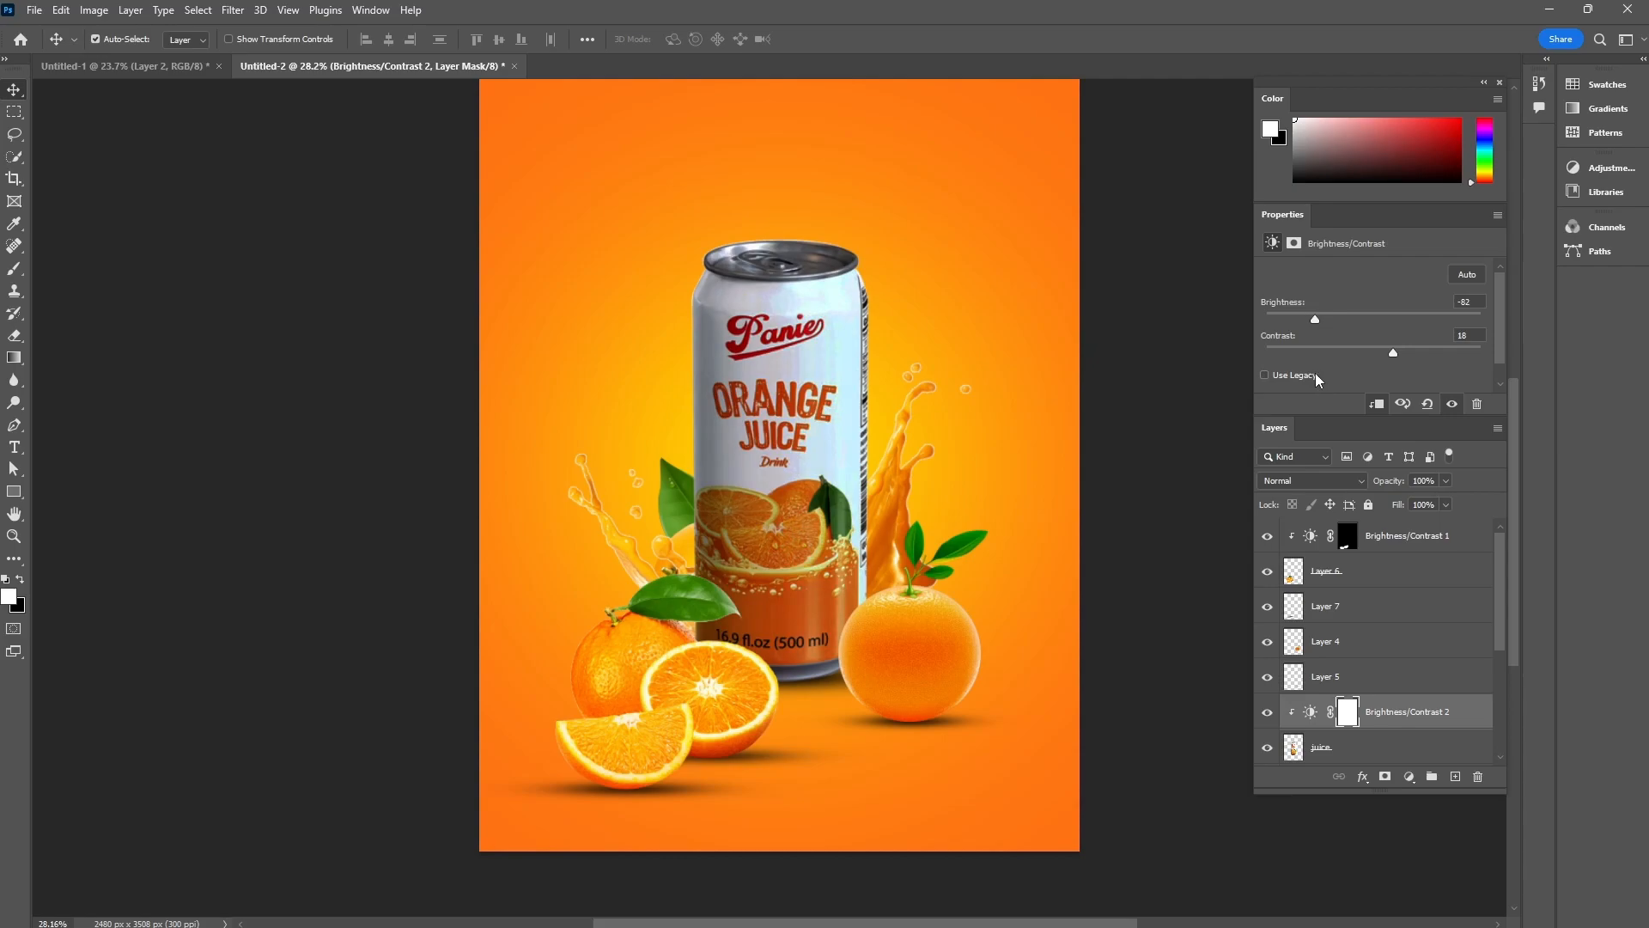
{"action": "left_click", "coordinate": [1349, 712]}
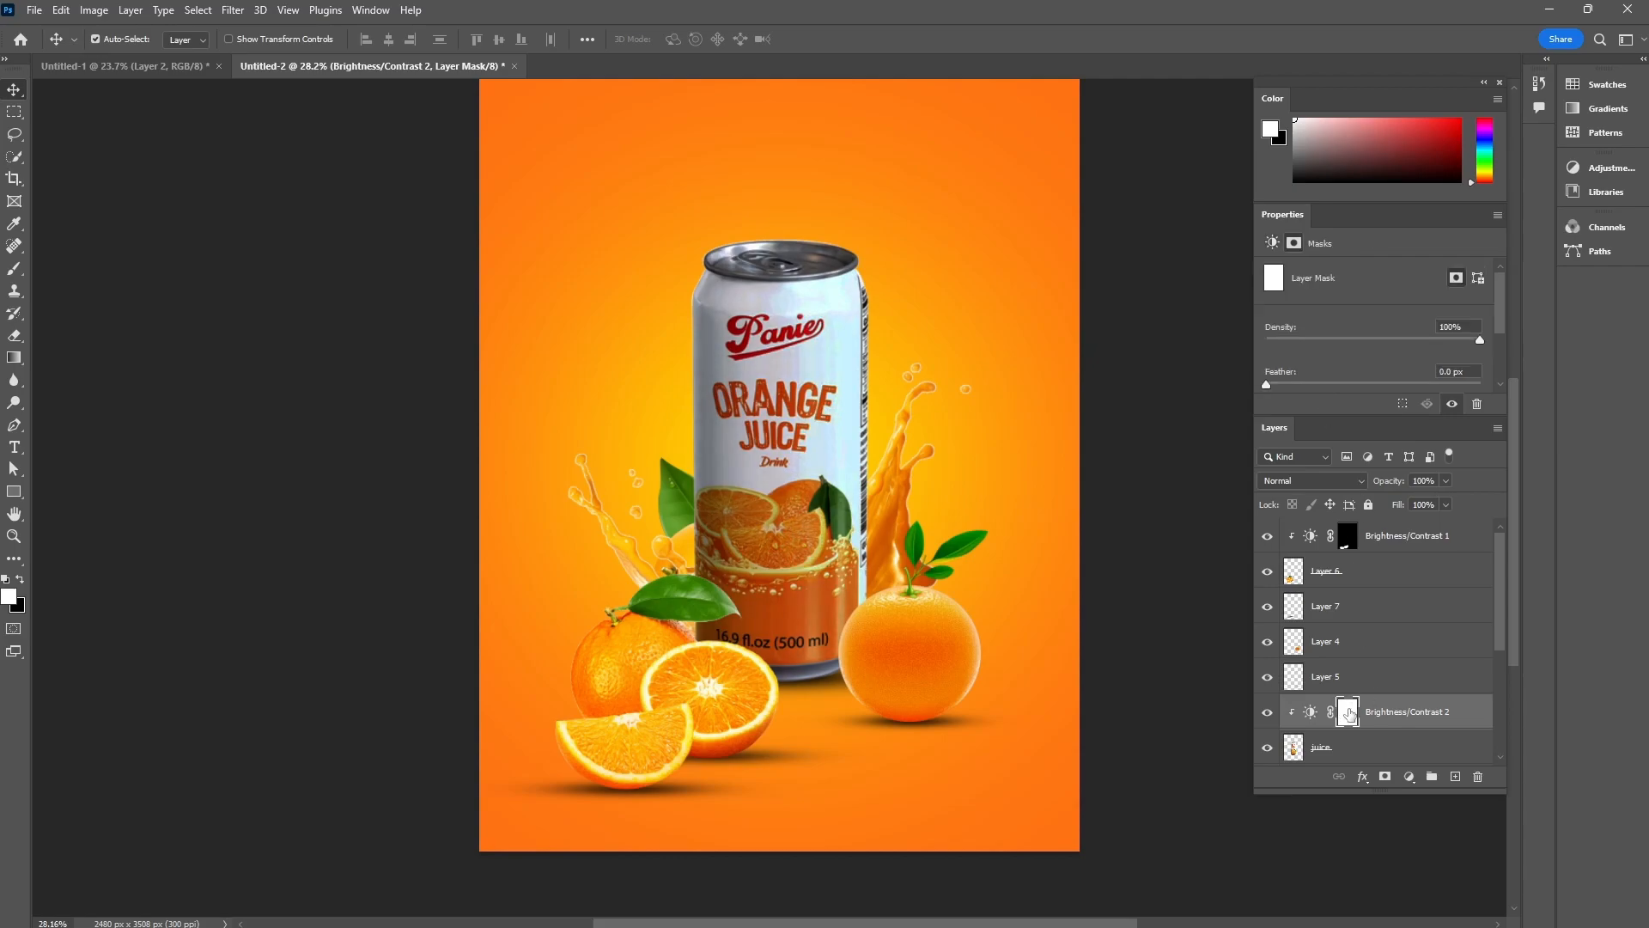
- Invert the Brightness/Contrast 2 mask to black, enlarge the brush to 700 px and paint white over the can's left lower side and splash
{"action": "key", "text": "ctrl+i"}
{"action": "key", "text": "b"}
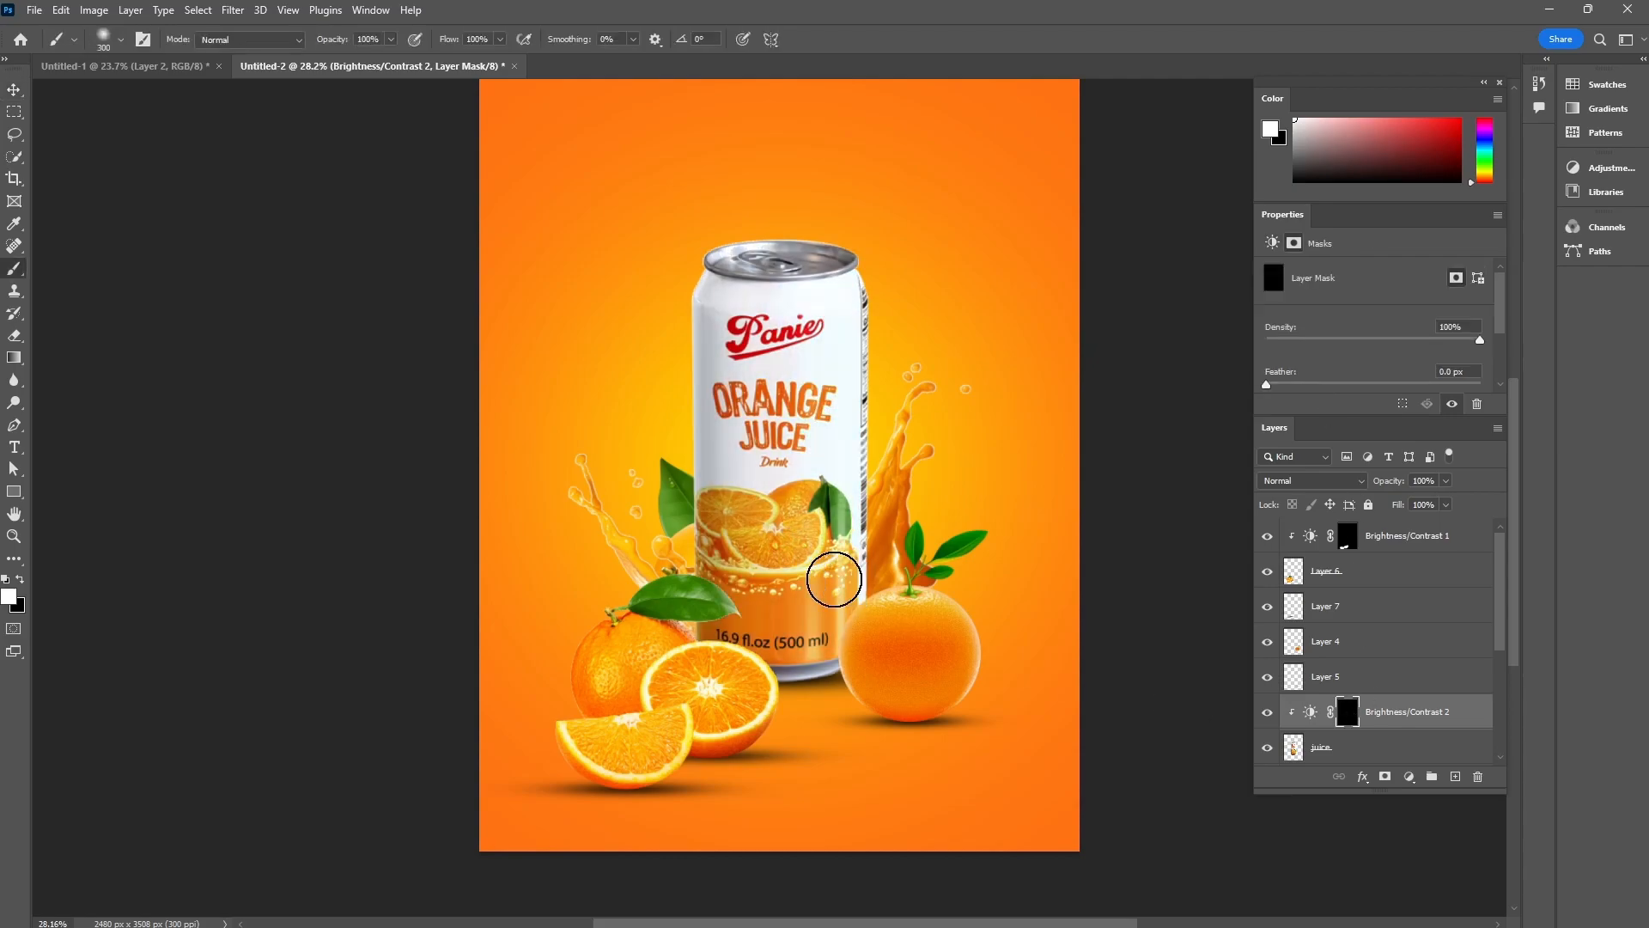
{"action": "scroll", "coordinate": [824, 550], "scroll_direction": "down", "scroll_amount": 1}
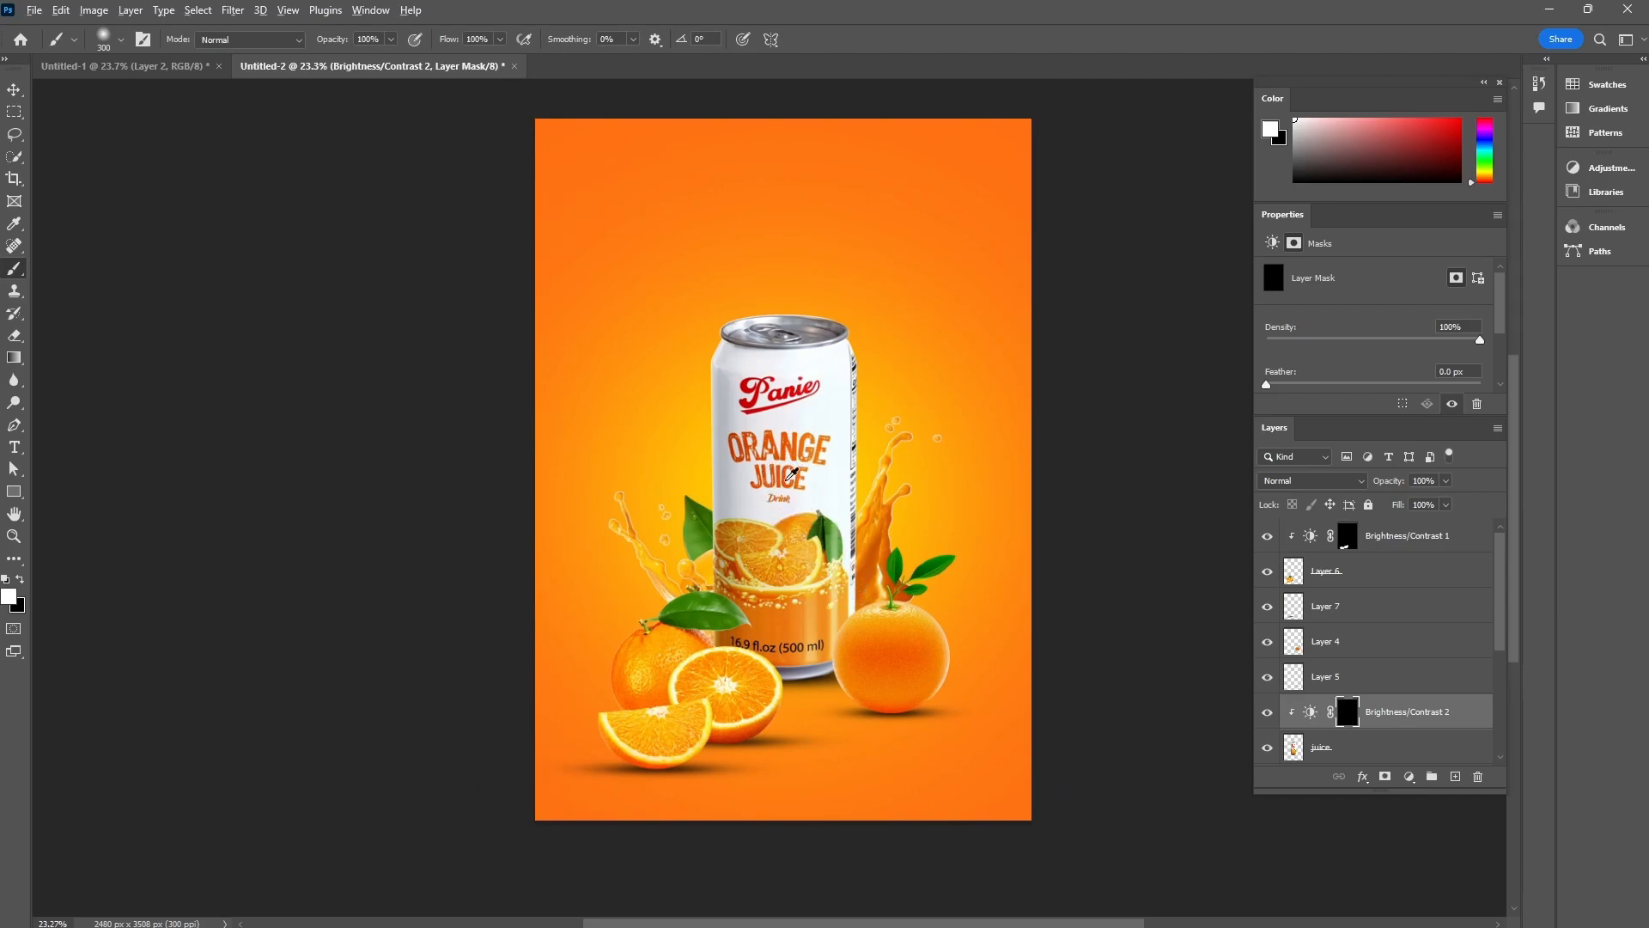
{"action": "scroll", "coordinate": [792, 471], "scroll_direction": "up", "scroll_amount": 1}
{"action": "key", "text": "bracketright"}
{"action": "key", "text": "bracketright"}
{"action": "key", "text": "bracketright"}
{"action": "key", "text": "bracketright"}
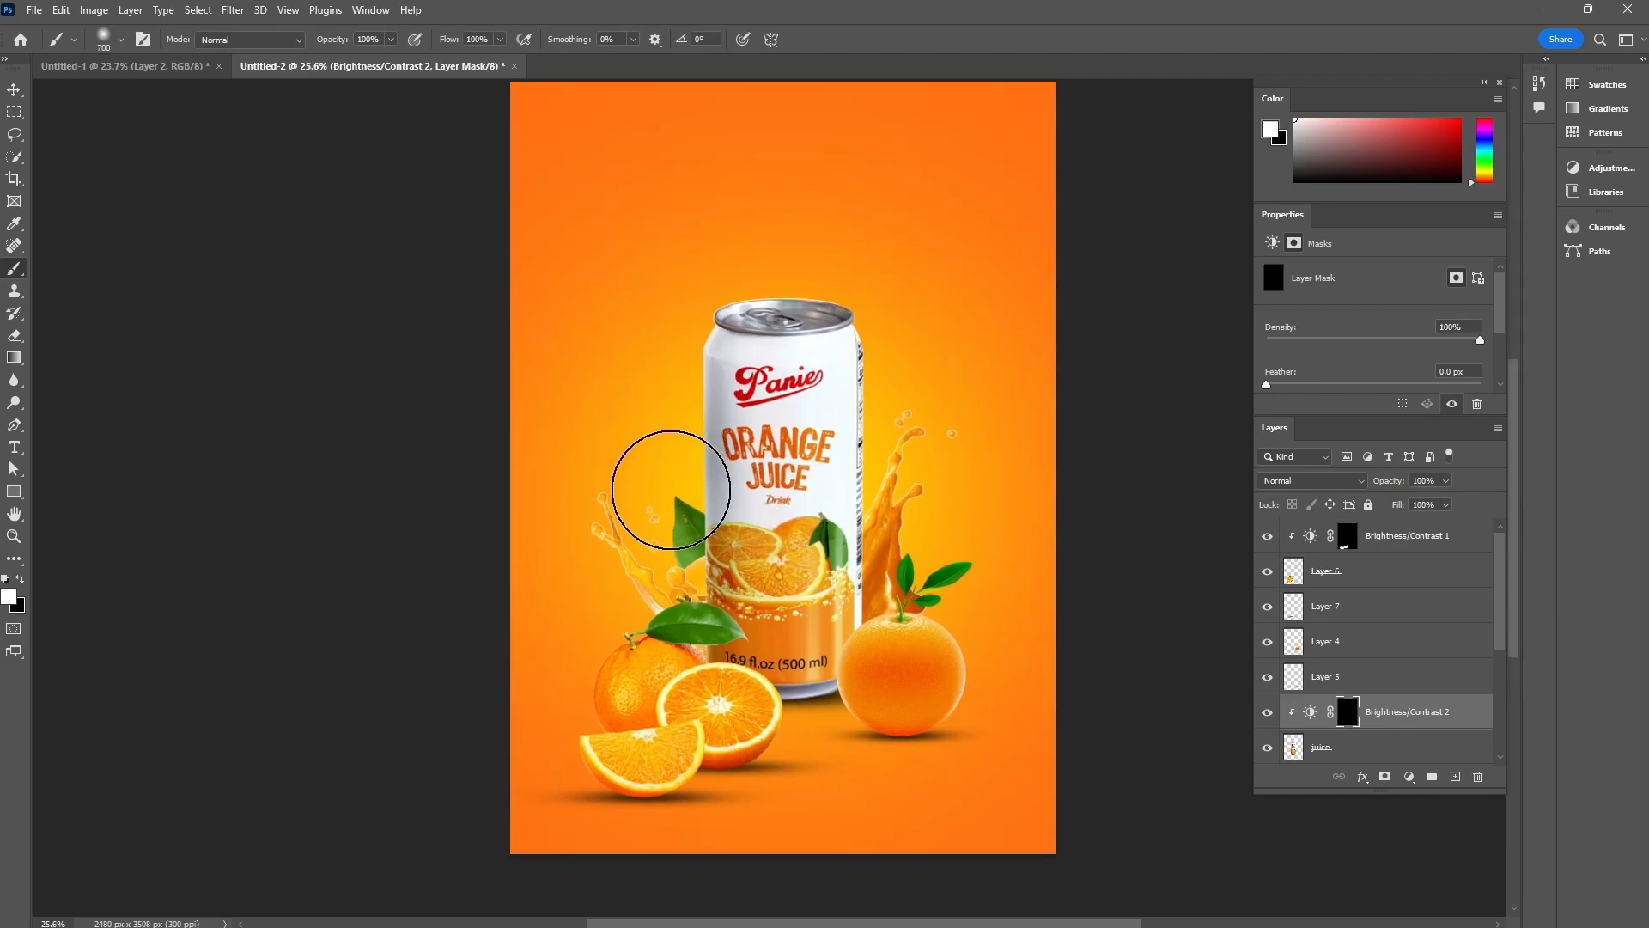
{"action": "scroll", "coordinate": [678, 640], "scroll_direction": "up", "scroll_amount": 1}
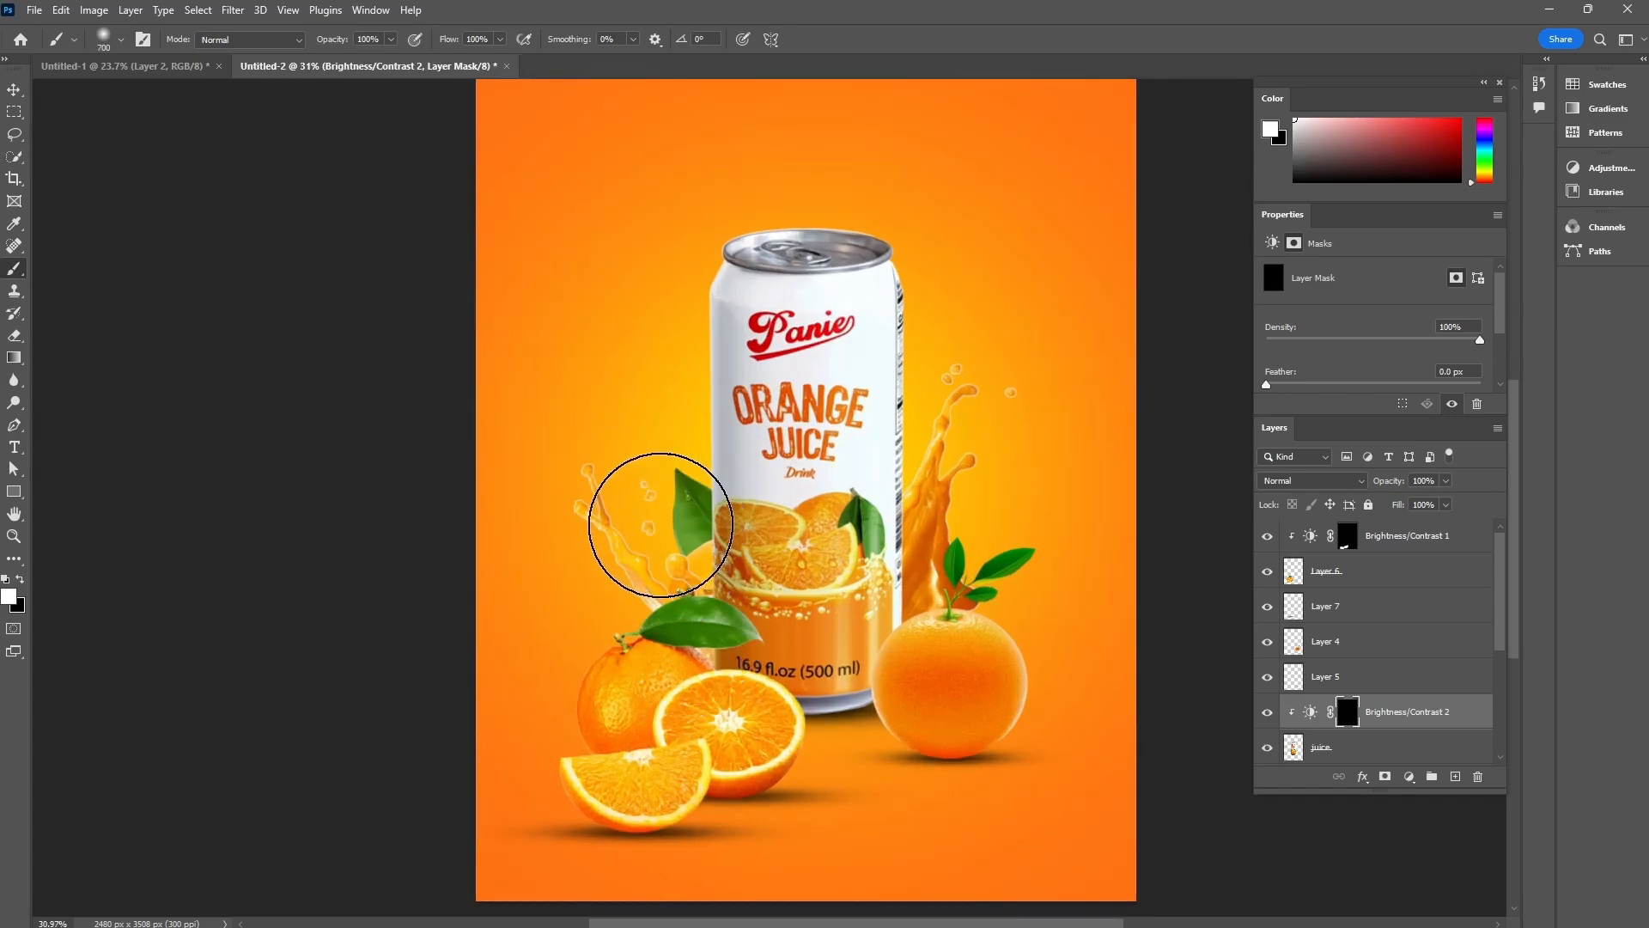
{"action": "left_click_drag", "start_coordinate": [626, 515], "coordinate": [626, 681]}
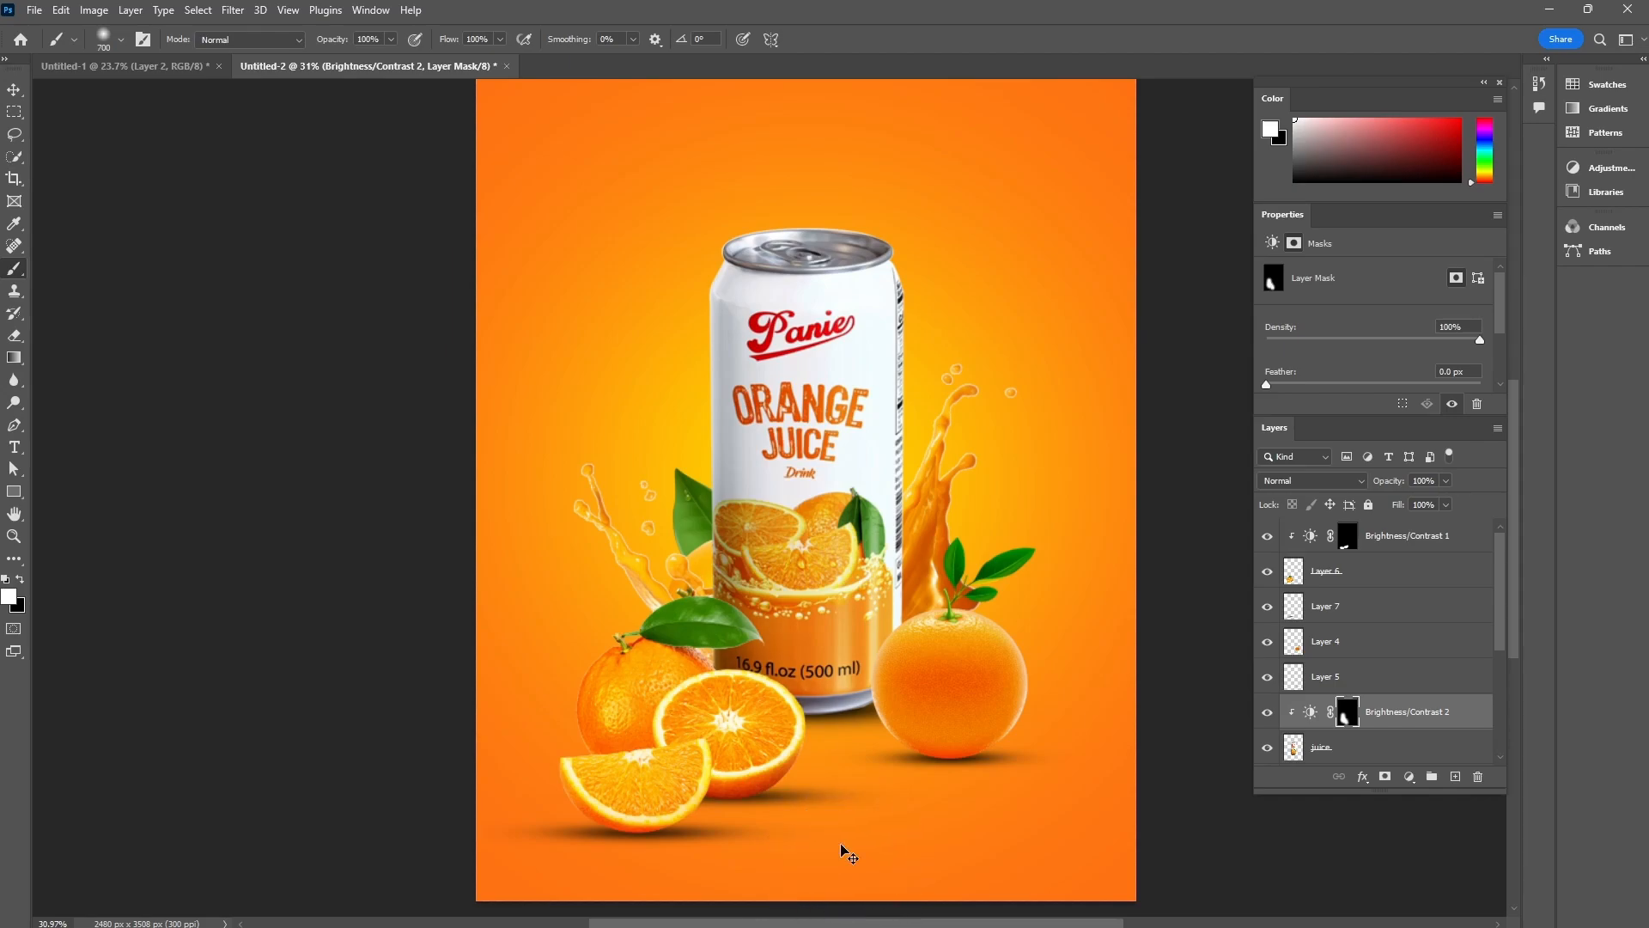
- Reduce the brush to 500 px and paint white on the mask where the can and splash meet the single whole orange
{"action": "scroll", "coordinate": [863, 782], "scroll_direction": "up", "scroll_amount": 5}
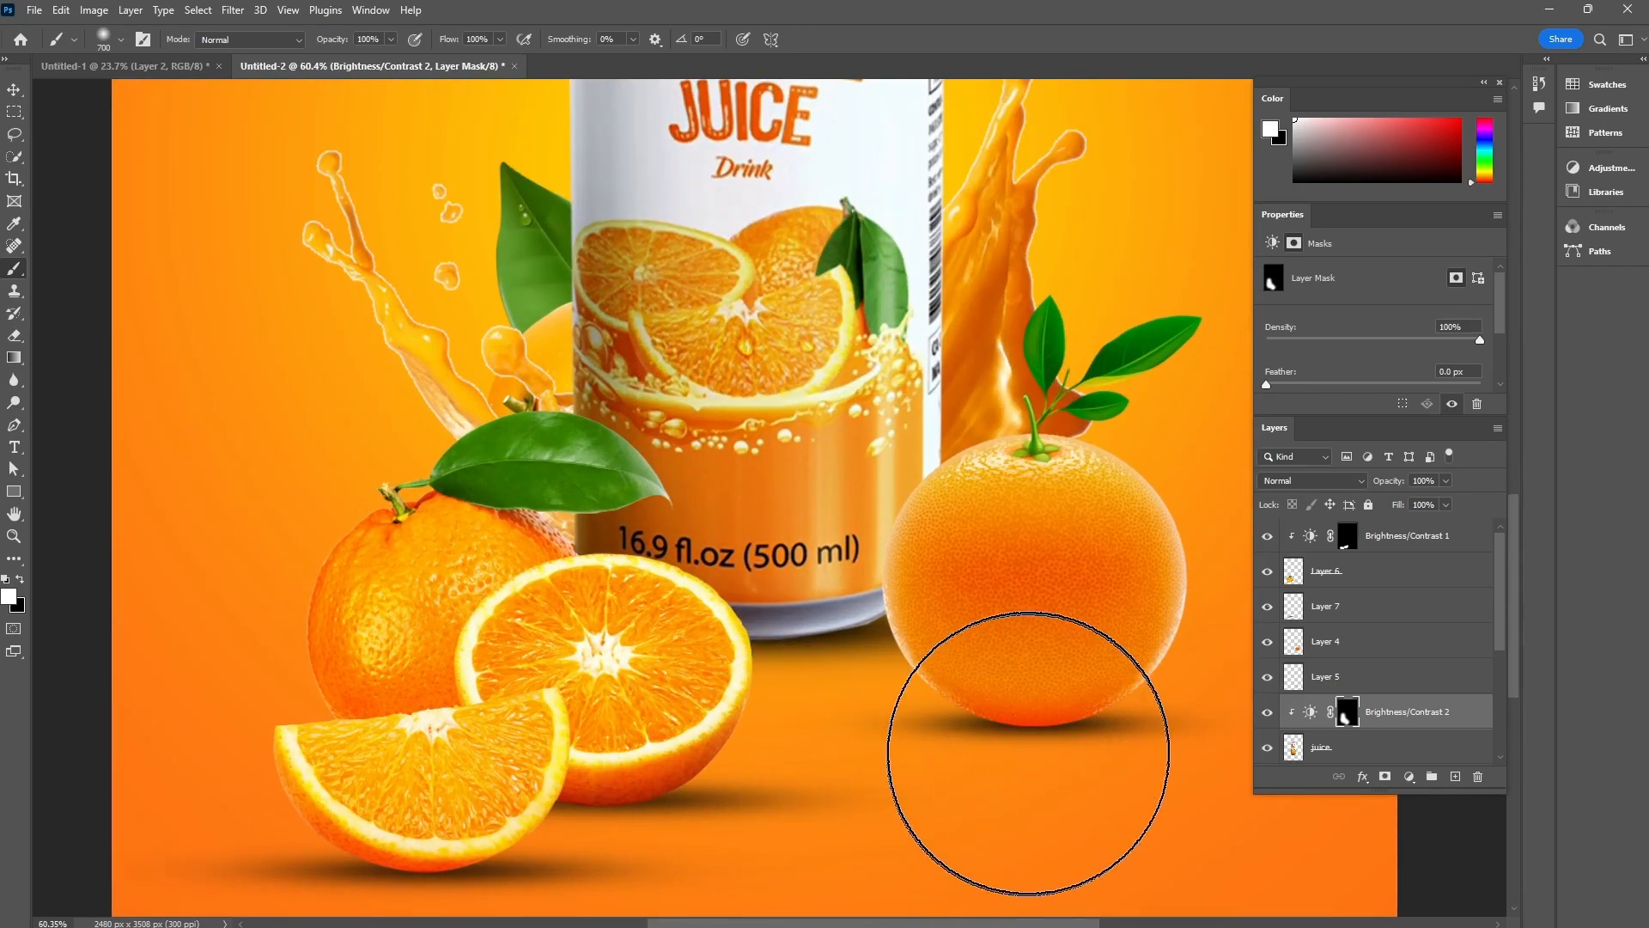
{"action": "scroll", "coordinate": [1019, 760], "scroll_direction": "up", "scroll_amount": 3}
{"action": "key", "text": "bracketleft"}
{"action": "key", "text": "bracketleft"}
{"action": "mouse_move", "coordinate": [1003, 564]}
{"action": "left_mouse_down"}
{"action": "mouse_move", "coordinate": [972, 533]}
{"action": "mouse_move", "coordinate": [964, 602]}
{"action": "mouse_move", "coordinate": [979, 548]}
{"action": "left_mouse_up"}
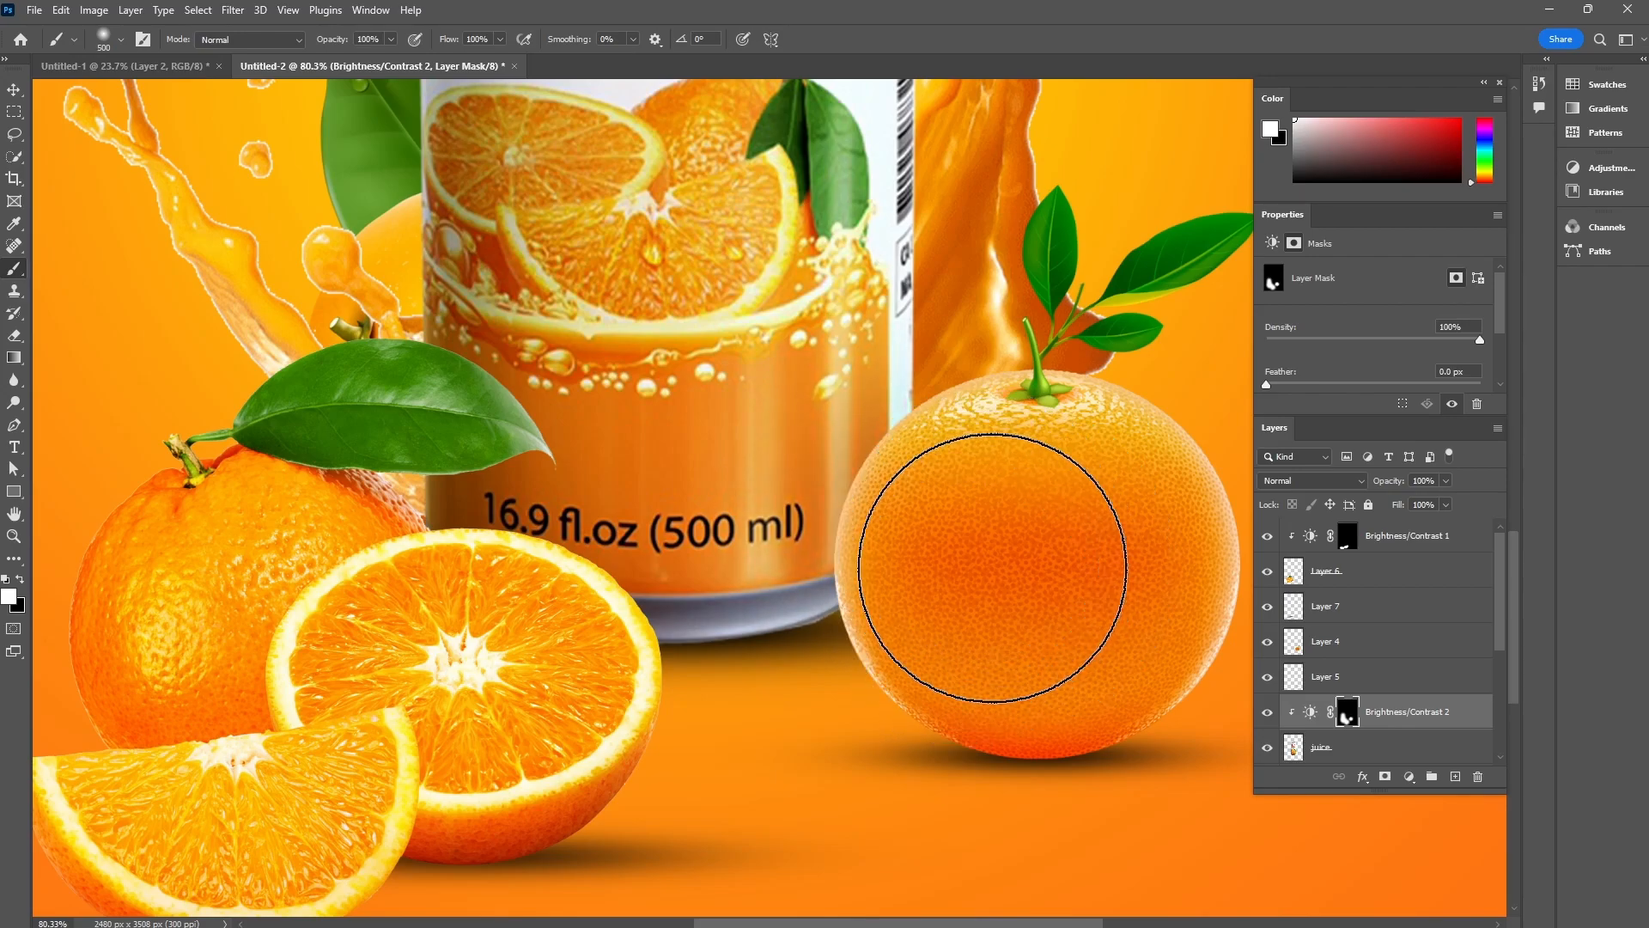
- Reduce the brush to 125 px, paint white on the mask along the can's bottom edge, then deselect the adjustment layer
{"action": "scroll", "coordinate": [986, 566], "scroll_direction": "down", "scroll_amount": 5}
{"action": "scroll", "coordinate": [980, 691], "scroll_direction": "up", "scroll_amount": 3}
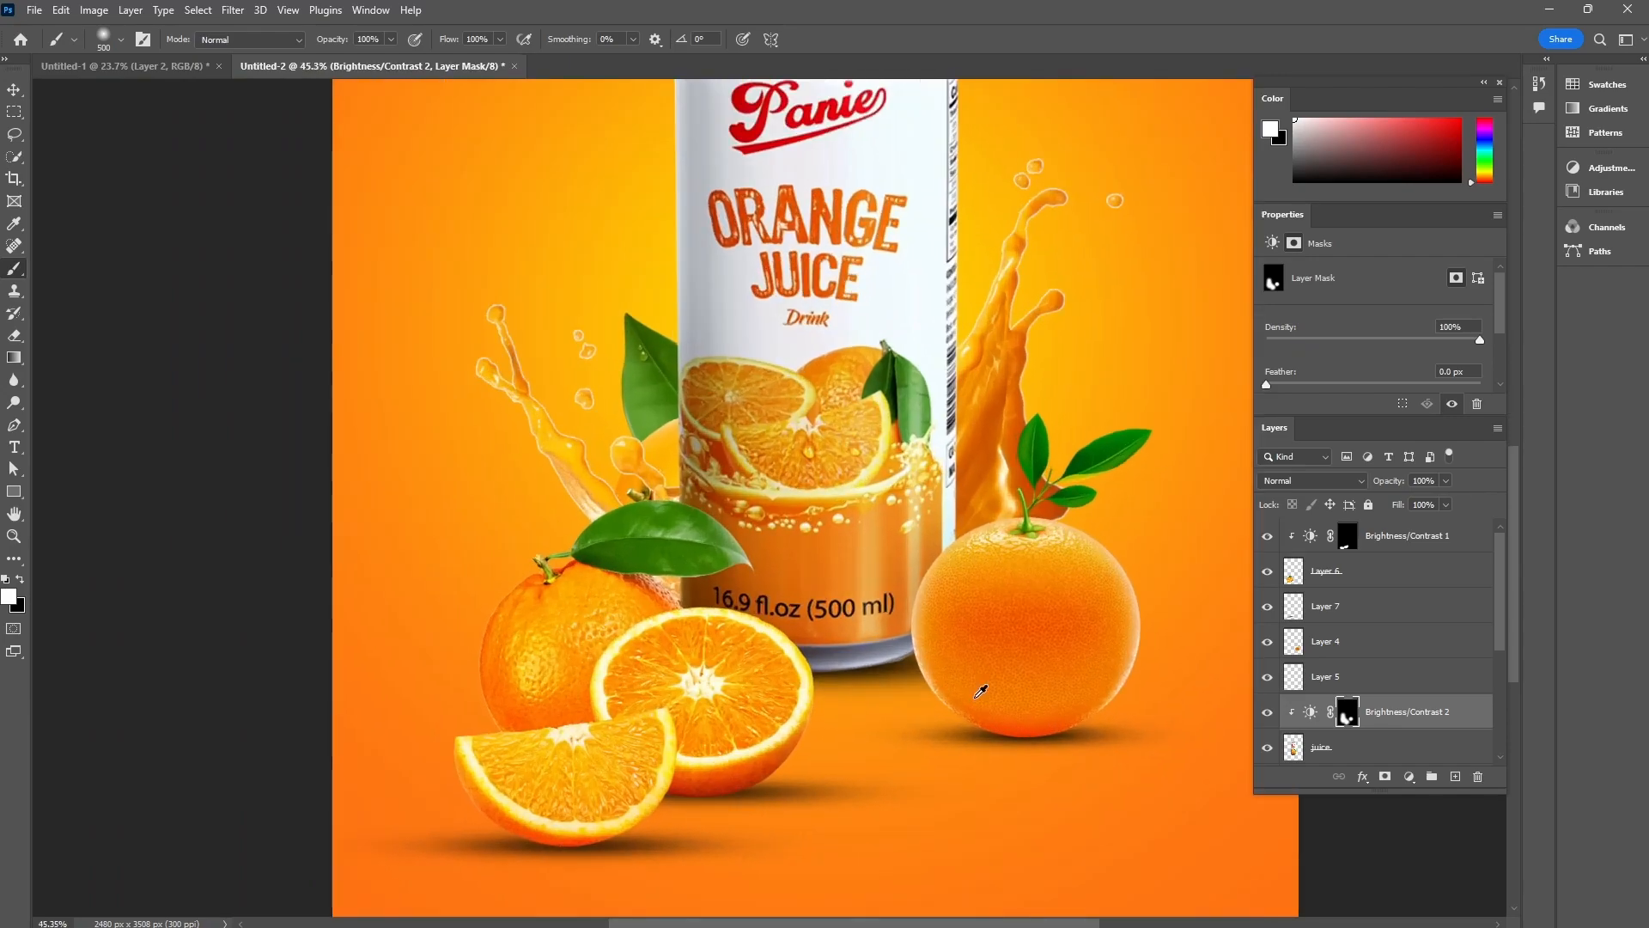
{"action": "scroll", "coordinate": [980, 691], "scroll_direction": "up", "scroll_amount": 1}
{"action": "key", "text": "bracketleft"}
{"action": "key", "text": "bracketleft"}
{"action": "key", "text": "bracketleft"}
{"action": "key", "text": "bracketleft"}
{"action": "key", "text": "bracketleft"}
{"action": "key", "text": "bracketleft"}
{"action": "key", "text": "bracketleft"}
{"action": "key", "text": "bracketleft"}
{"action": "key", "text": "bracketleft"}
{"action": "key", "text": "bracketleft"}
{"action": "mouse_move", "coordinate": [899, 663]}
{"action": "left_mouse_down"}
{"action": "mouse_move", "coordinate": [780, 679]}
{"action": "mouse_move", "coordinate": [853, 676]}
{"action": "mouse_move", "coordinate": [752, 651]}
{"action": "mouse_move", "coordinate": [802, 673]}
{"action": "left_mouse_up"}
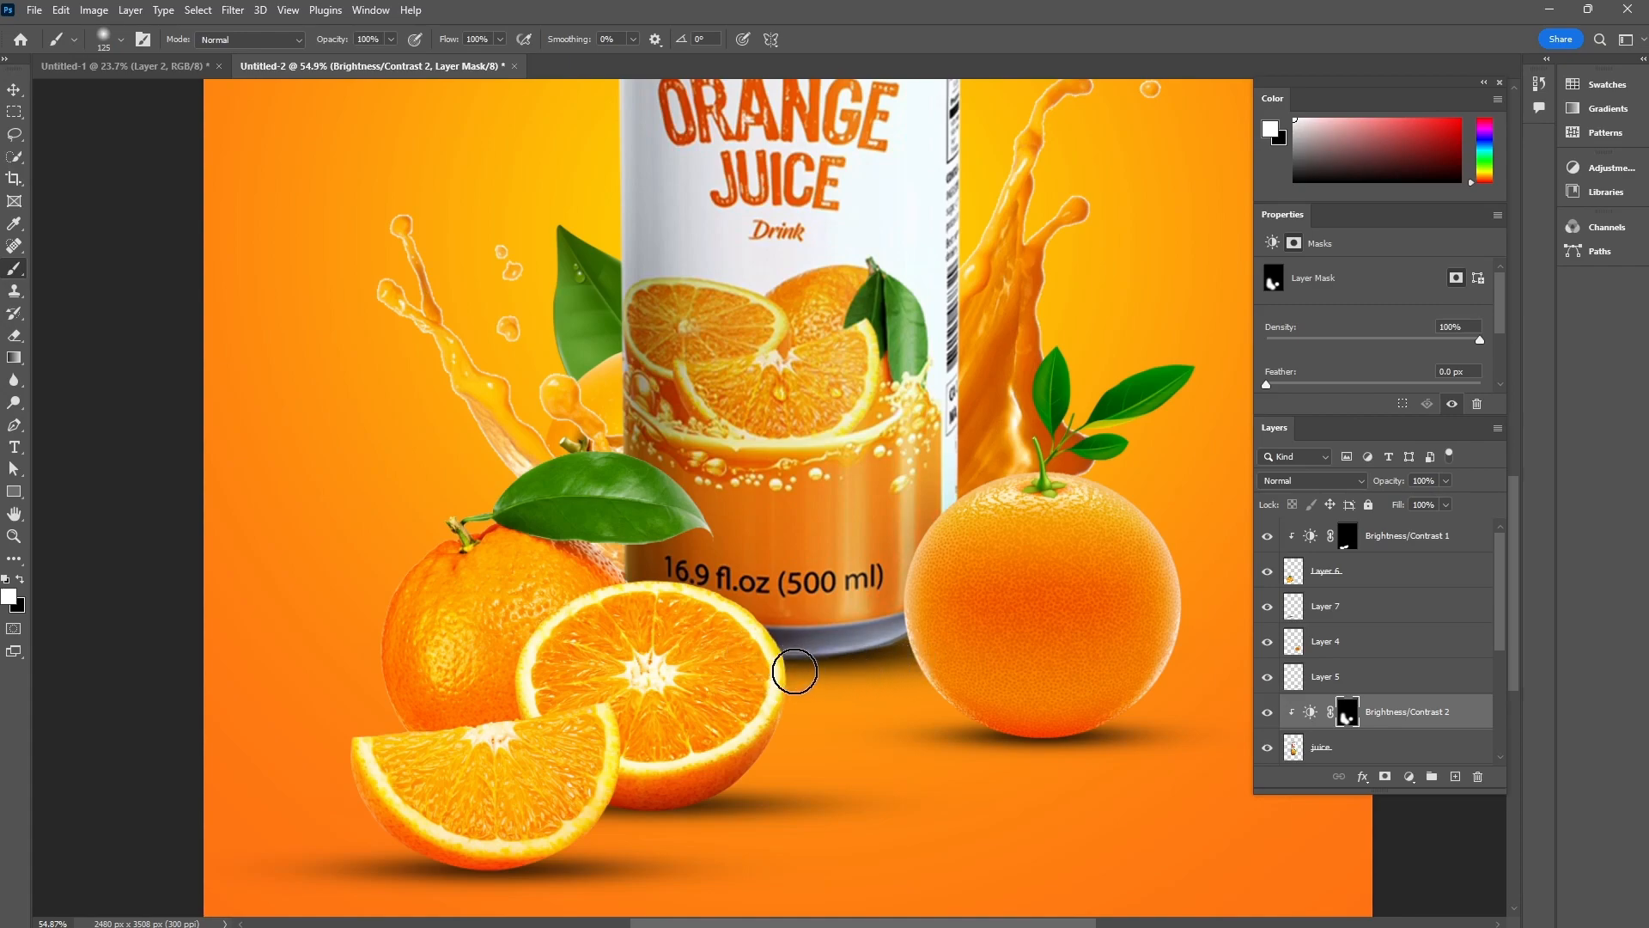
{"action": "scroll", "coordinate": [857, 679], "scroll_direction": "down", "scroll_amount": 7}
{"action": "scroll", "coordinate": [860, 683], "scroll_direction": "up", "scroll_amount": 2}
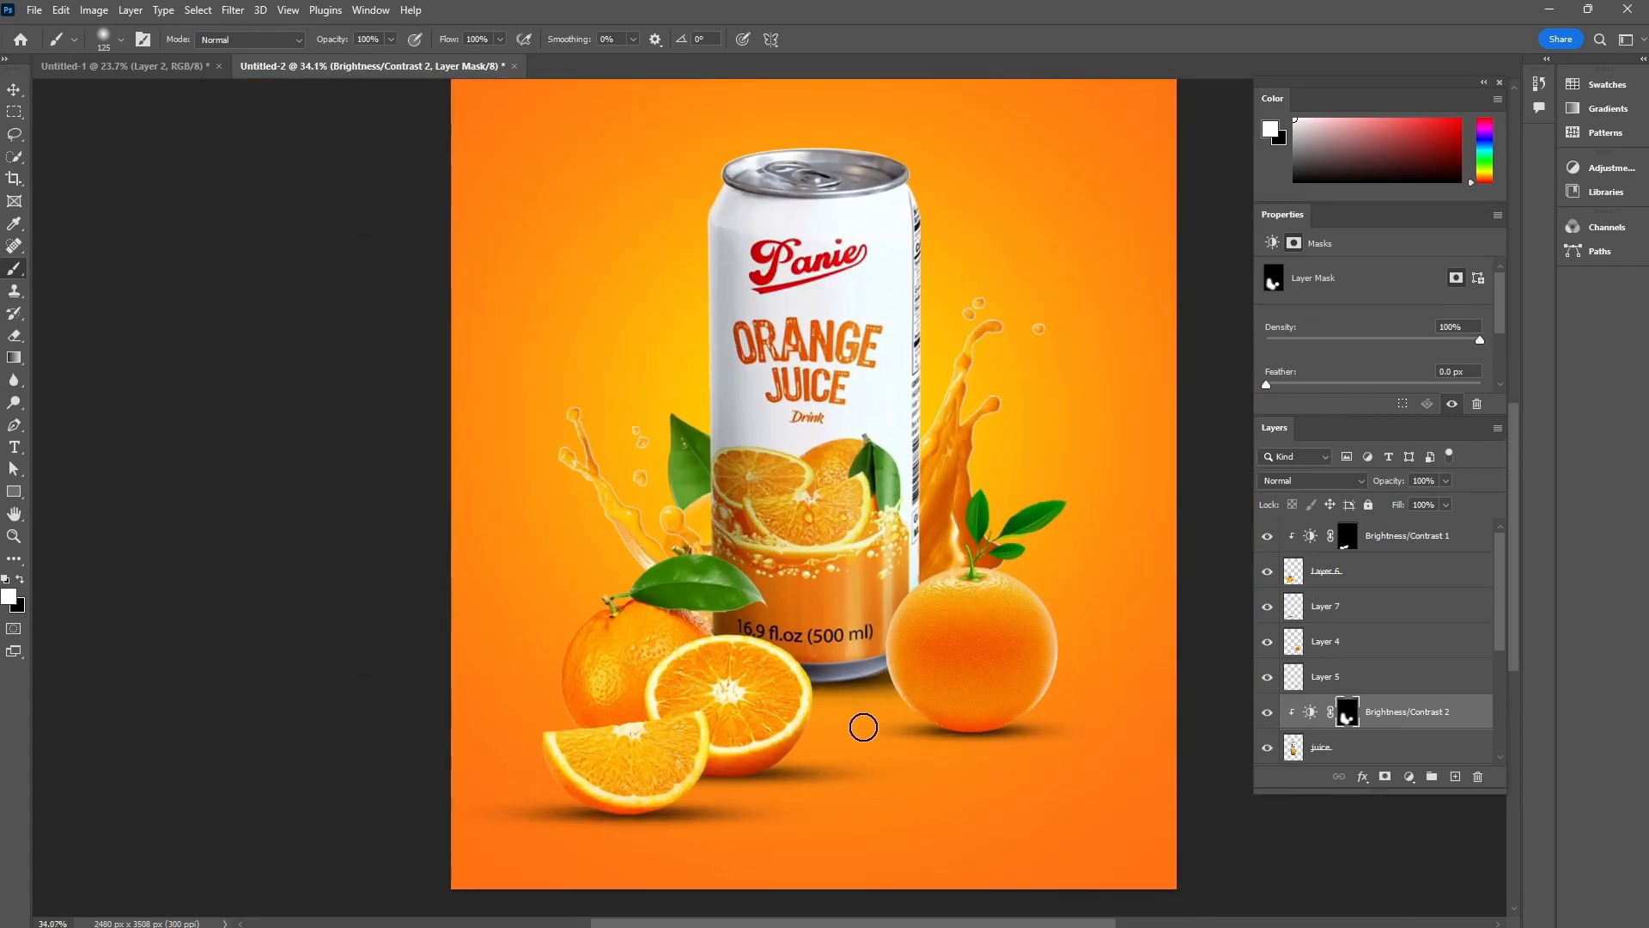
{"action": "left_click", "coordinate": [14, 90]}
{"action": "scroll", "coordinate": [862, 652], "scroll_direction": "down", "scroll_amount": 1}
{"action": "left_click_drag", "start_coordinate": [1151, 652], "coordinate": [1035, 668]}
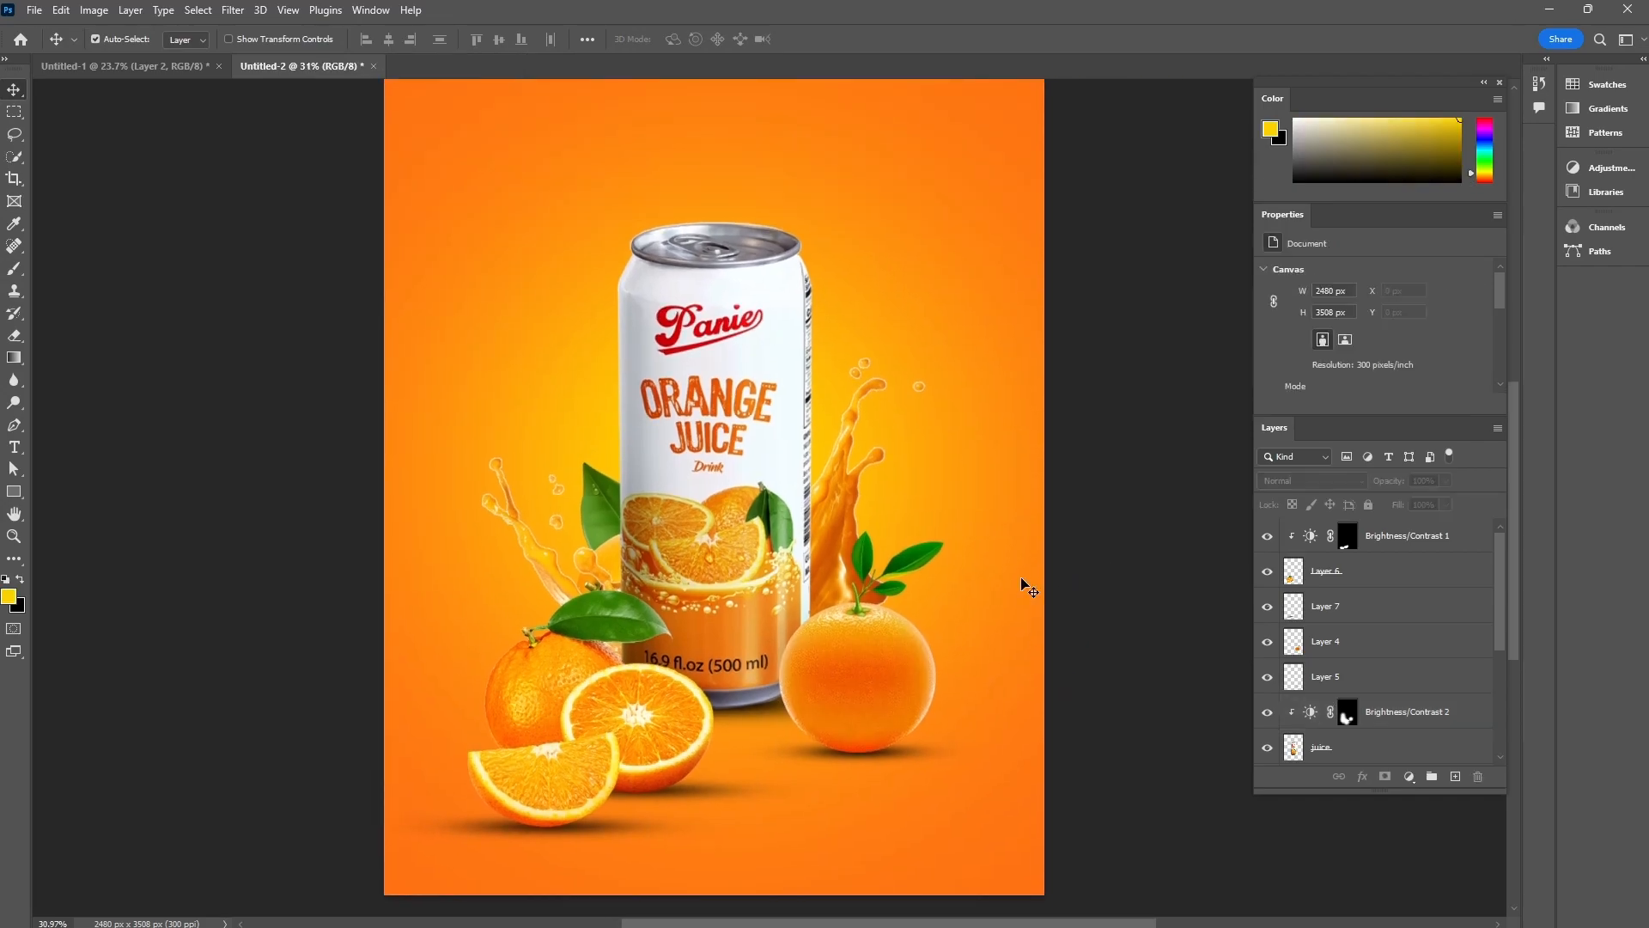
{"action": "scroll", "coordinate": [1021, 578], "scroll_direction": "down", "scroll_amount": 1}
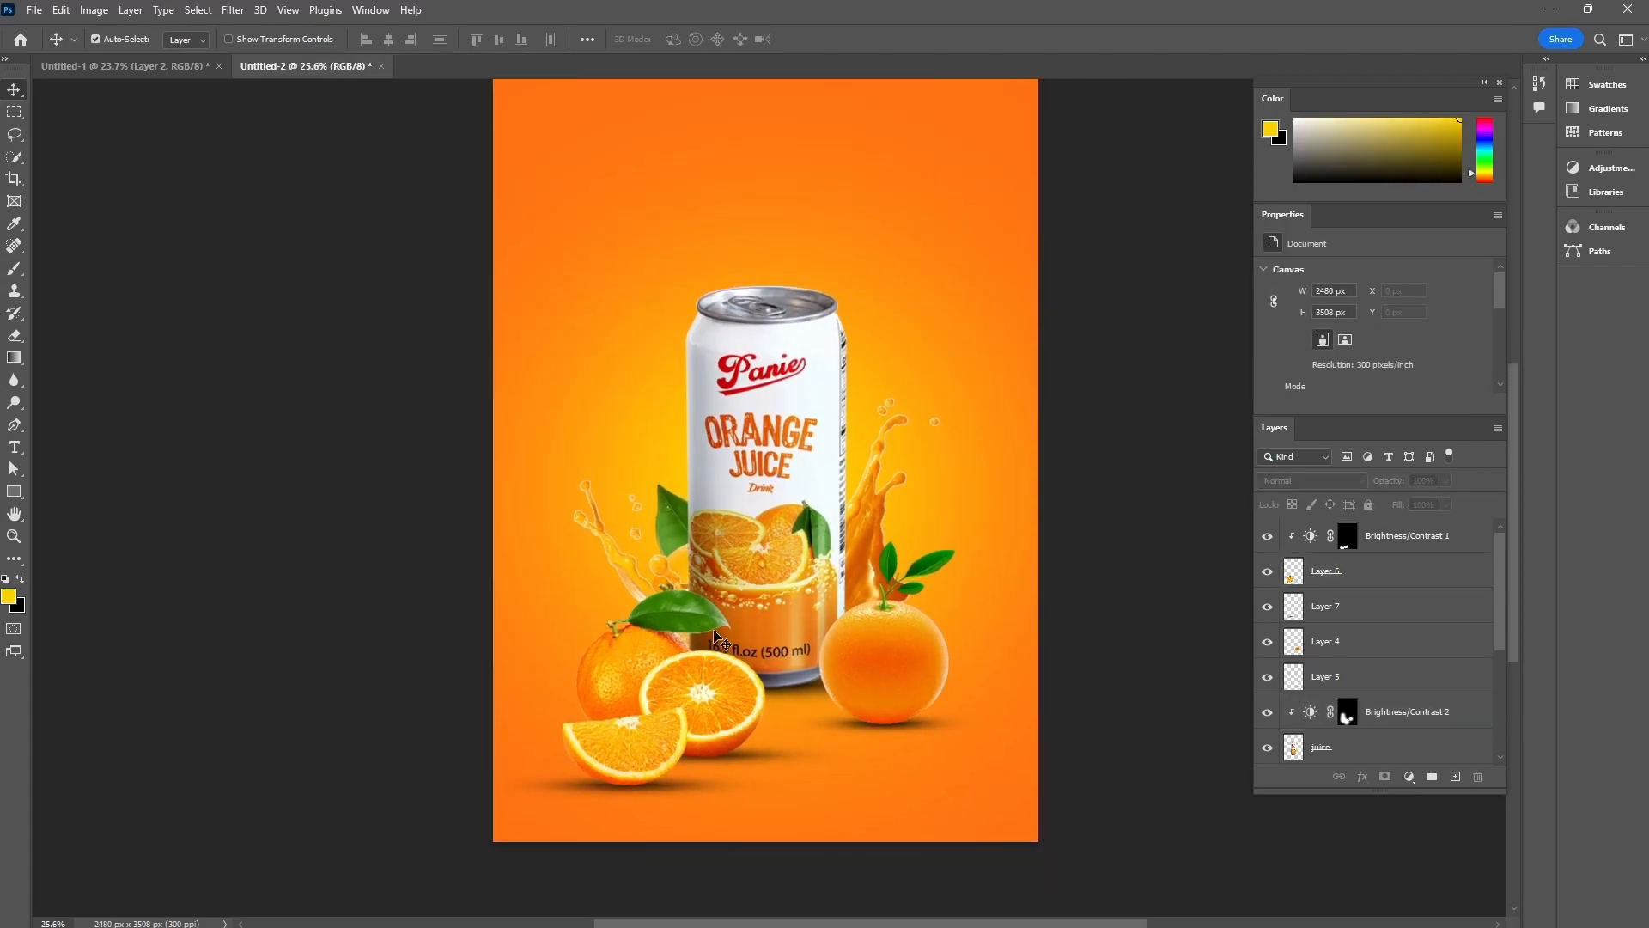
{"action": "scroll", "coordinate": [768, 612], "scroll_direction": "down", "scroll_amount": 1}
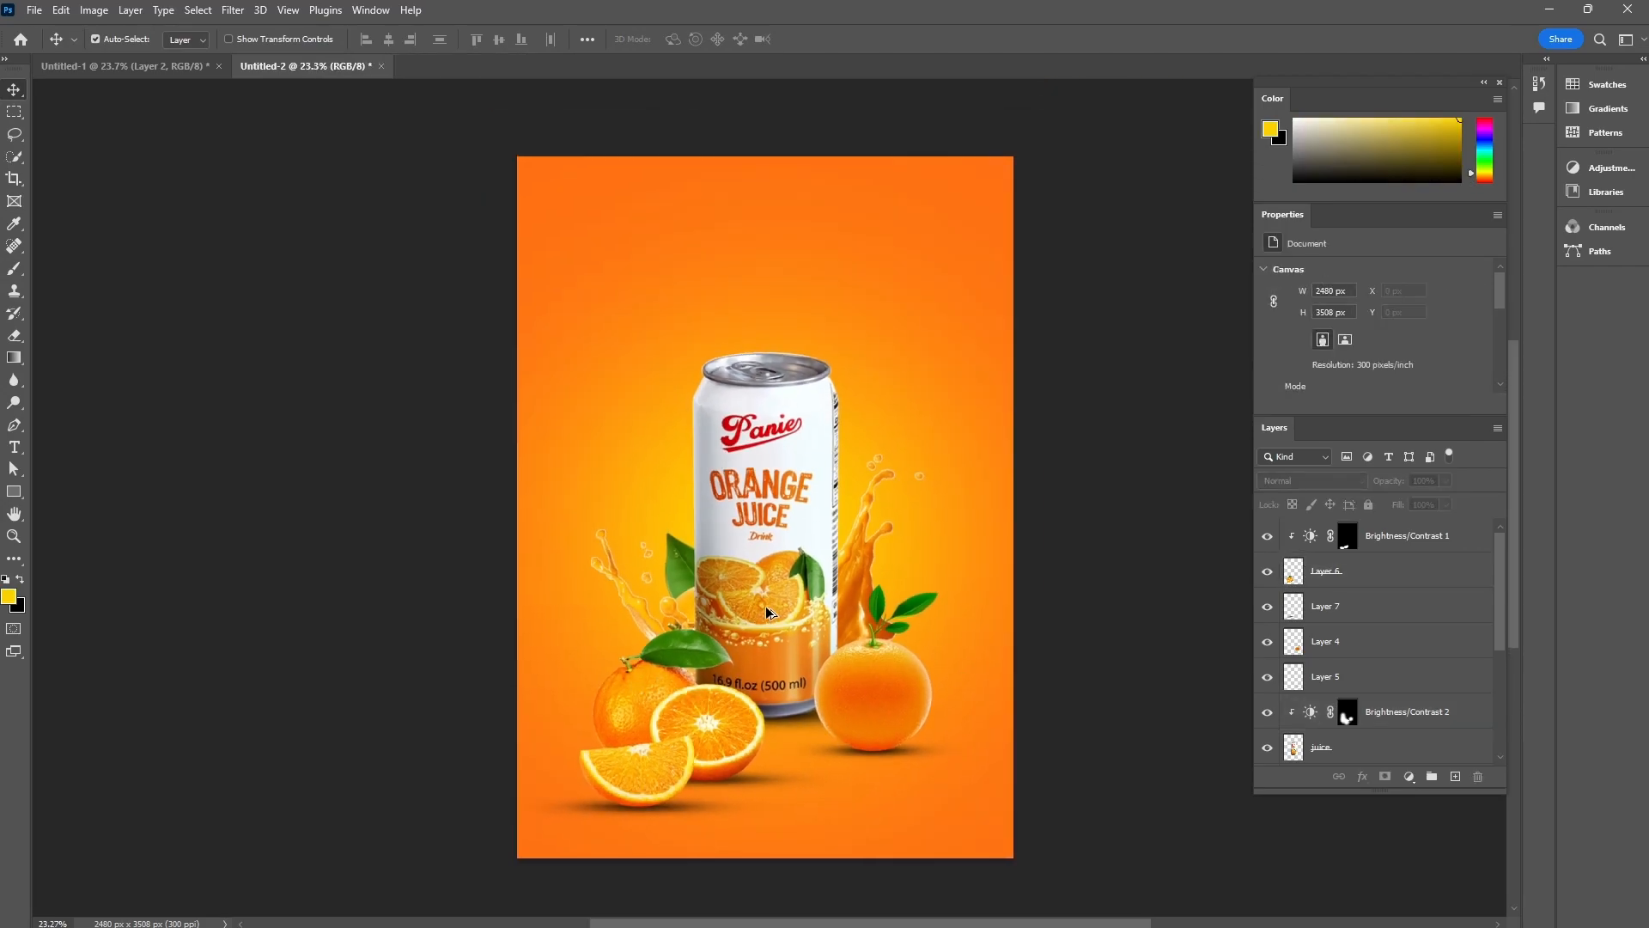
- Switch to the Untitled-1 document and lasso the upright leaf above the whole orange that has three leaves
{"action": "left_click", "coordinate": [164, 66]}
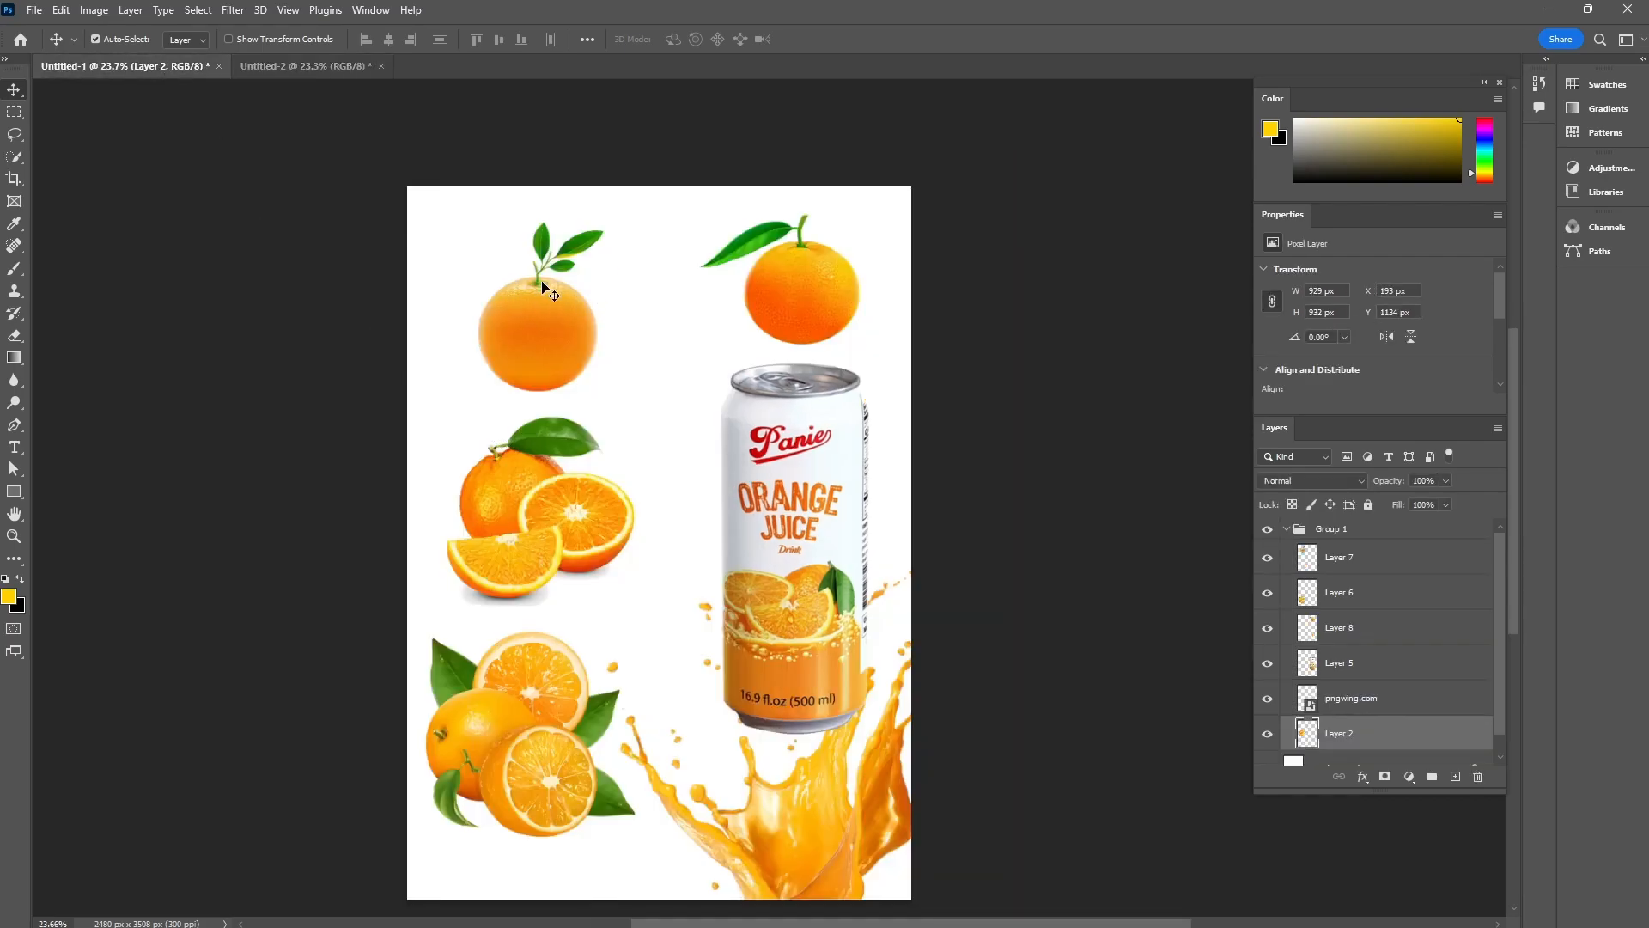
{"action": "scroll", "coordinate": [544, 279], "scroll_direction": "up", "scroll_amount": 5}
{"action": "key", "text": "l"}
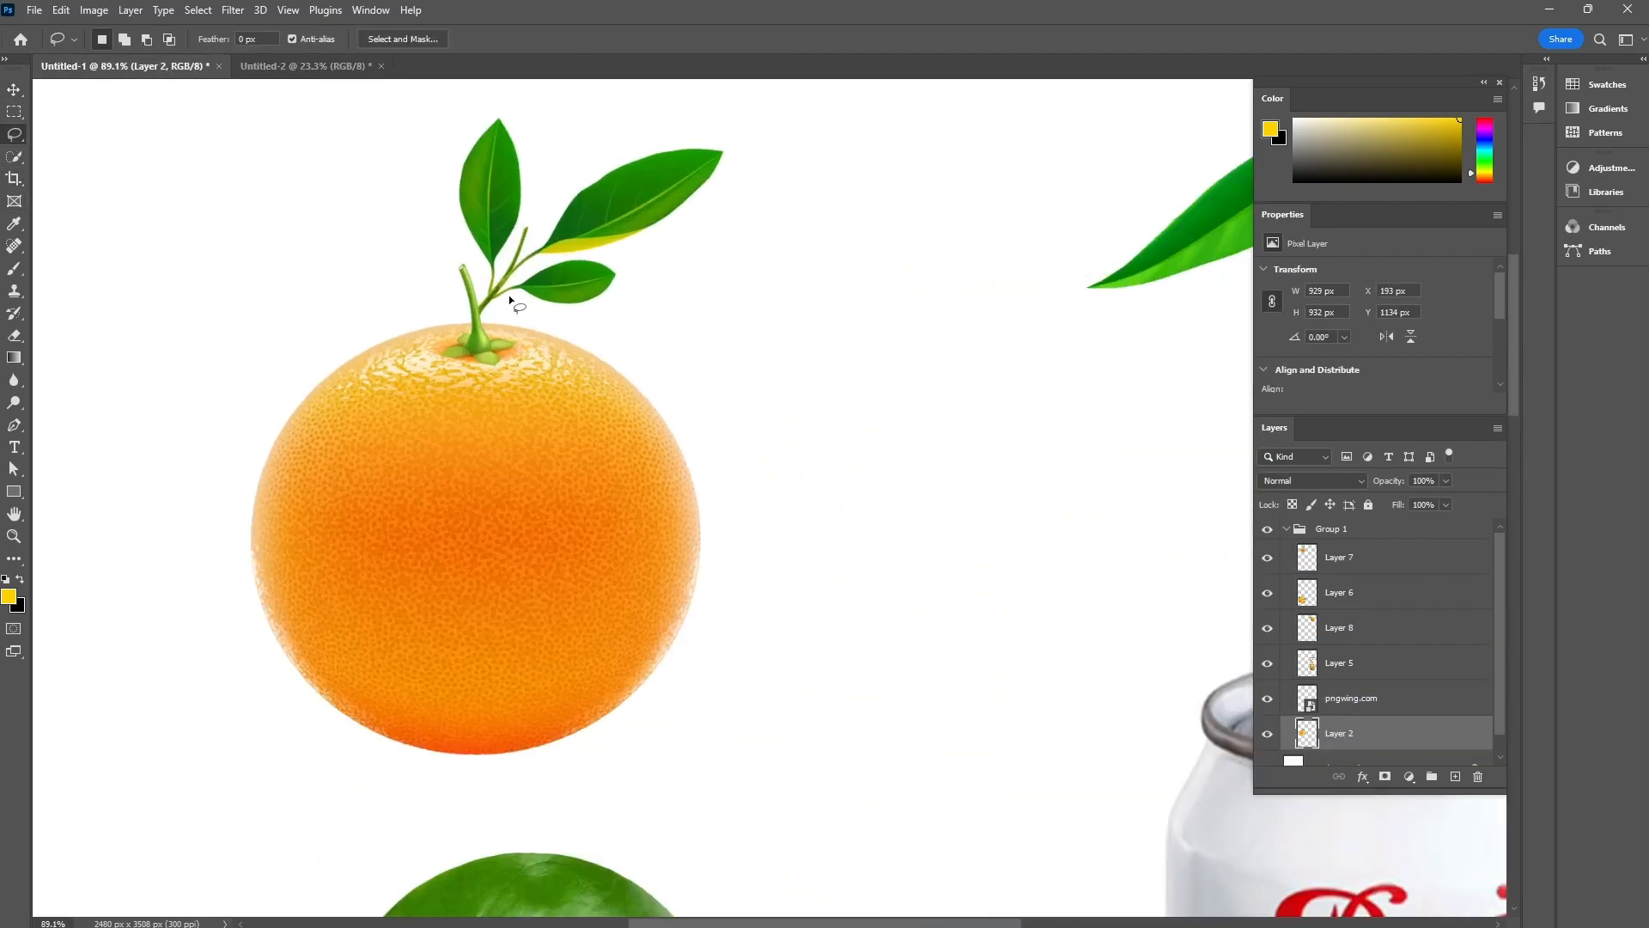
{"action": "scroll", "coordinate": [516, 274], "scroll_direction": "up", "scroll_amount": 3}
{"action": "left_click_drag", "start_coordinate": [420, 268], "coordinate": [475, 372]}
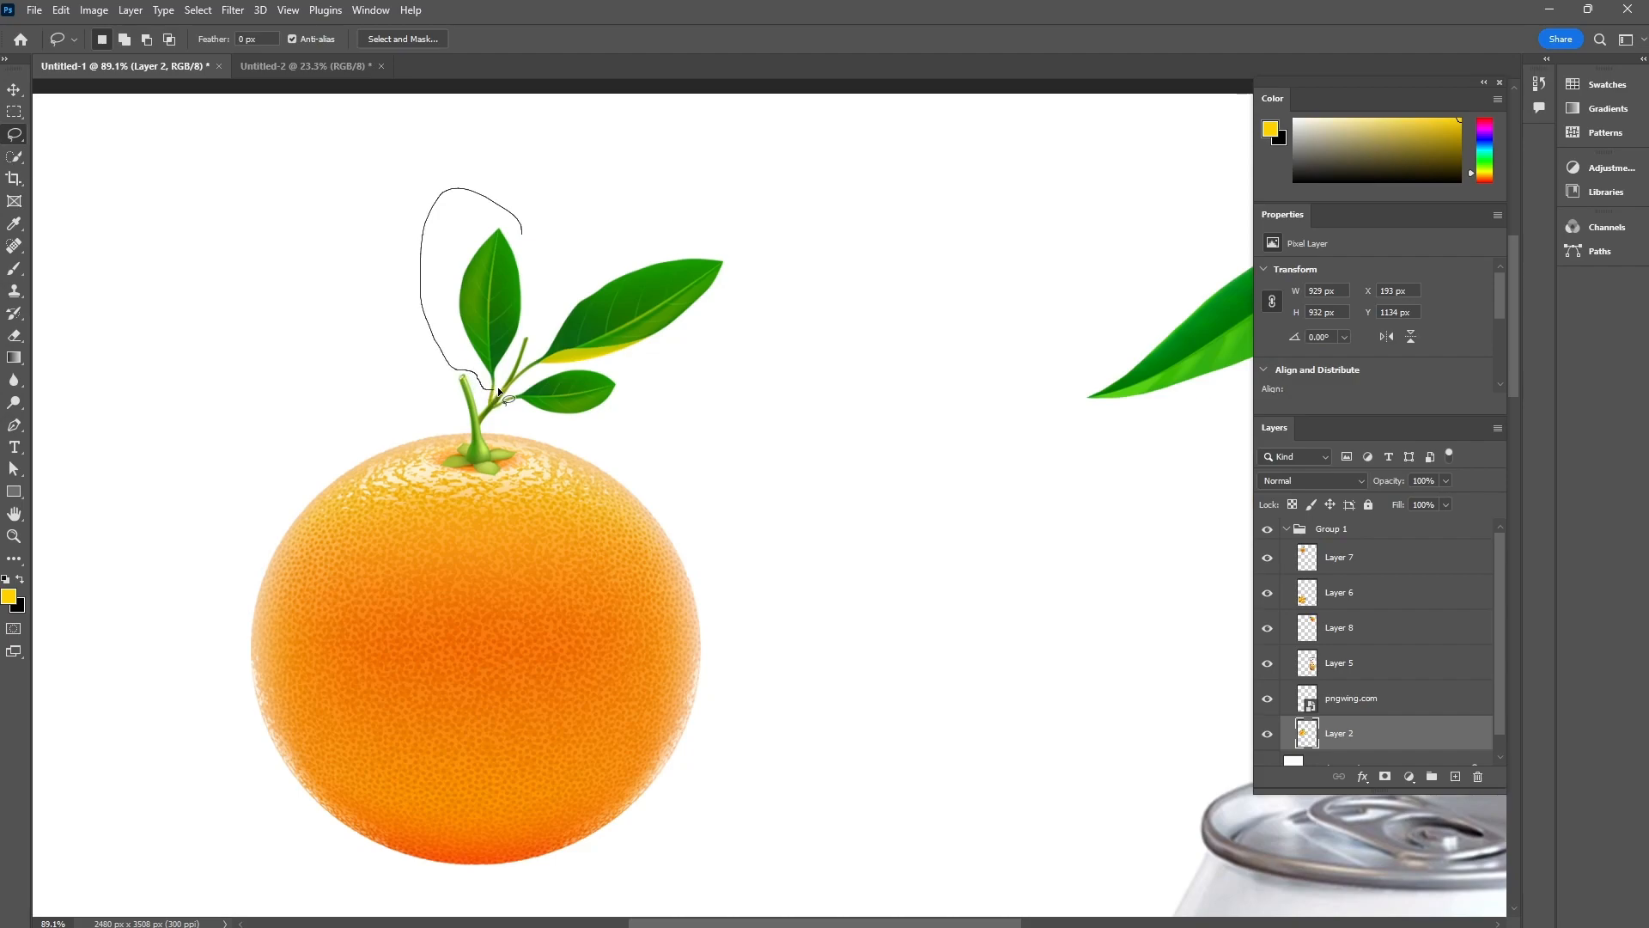
{"action": "left_click_drag", "start_coordinate": [534, 311], "coordinate": [523, 222]}
- Copy the selected upright leaf from Layer 7 to a new layer and place it in the empty space beside the orange
{"action": "key", "text": "v"}
{"action": "left_click", "coordinate": [1392, 557]}
{"action": "left_click", "coordinate": [1267, 557], "text": "alt"}
{"action": "left_click", "coordinate": [1267, 556], "text": "alt"}
{"action": "key", "text": "ctrl+j"}
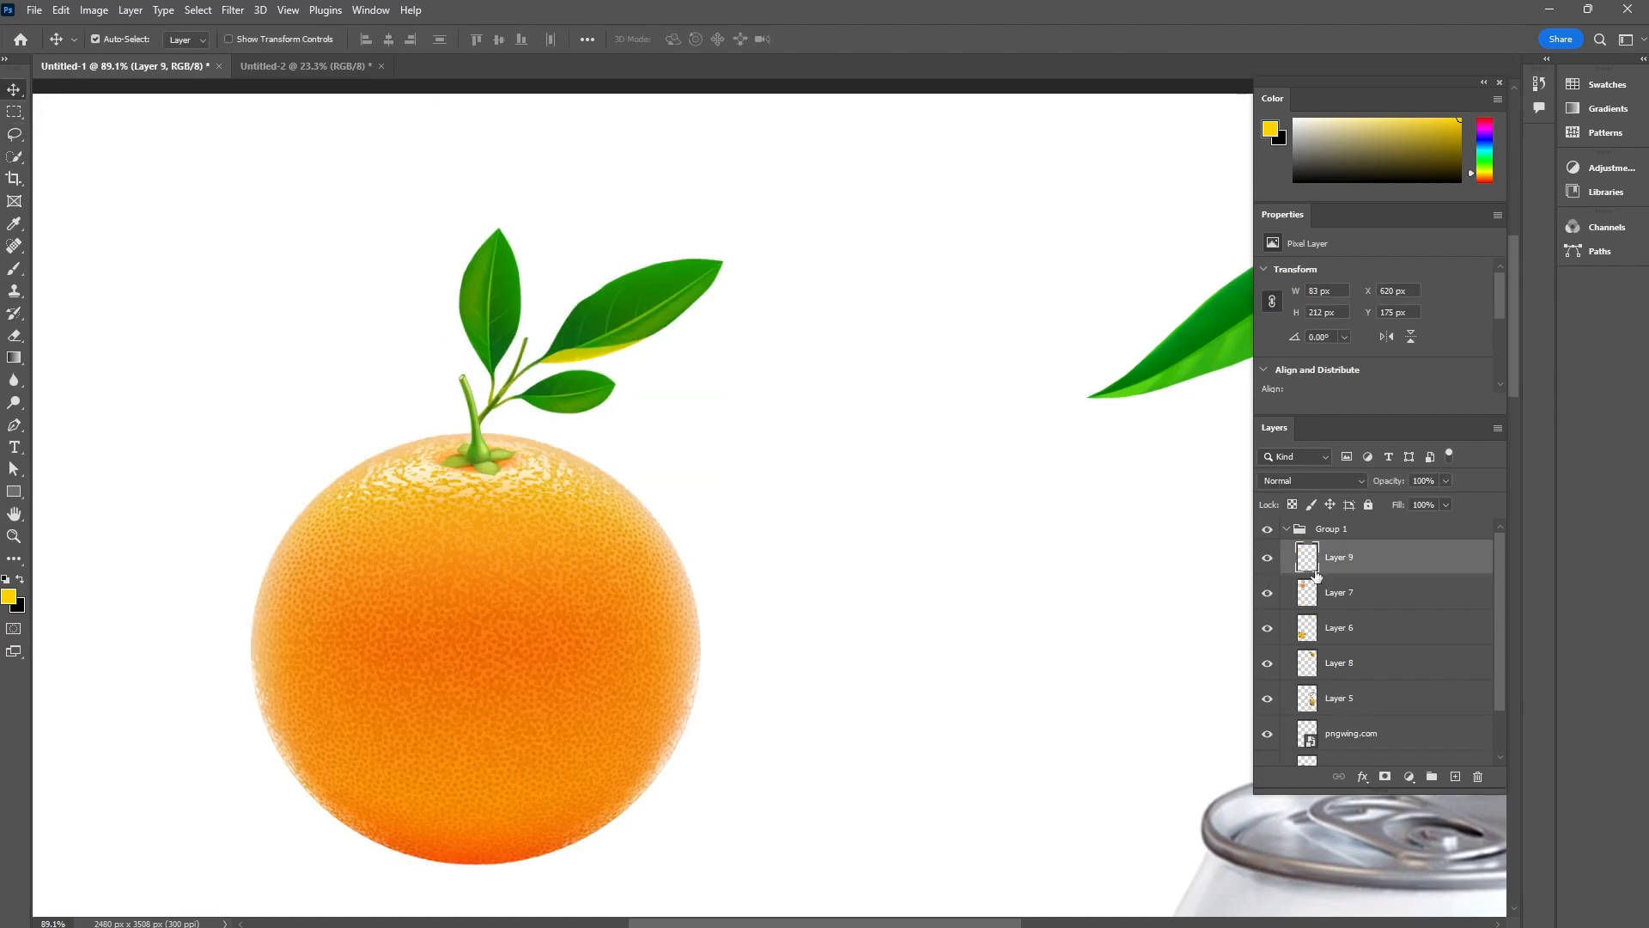
{"action": "left_click_drag", "start_coordinate": [492, 319], "coordinate": [855, 313]}
- Lasso the orange's largest leaf, copy it from Layer 7 to a new layer and place it beside the separated upright leaf
{"action": "left_click", "coordinate": [14, 136]}
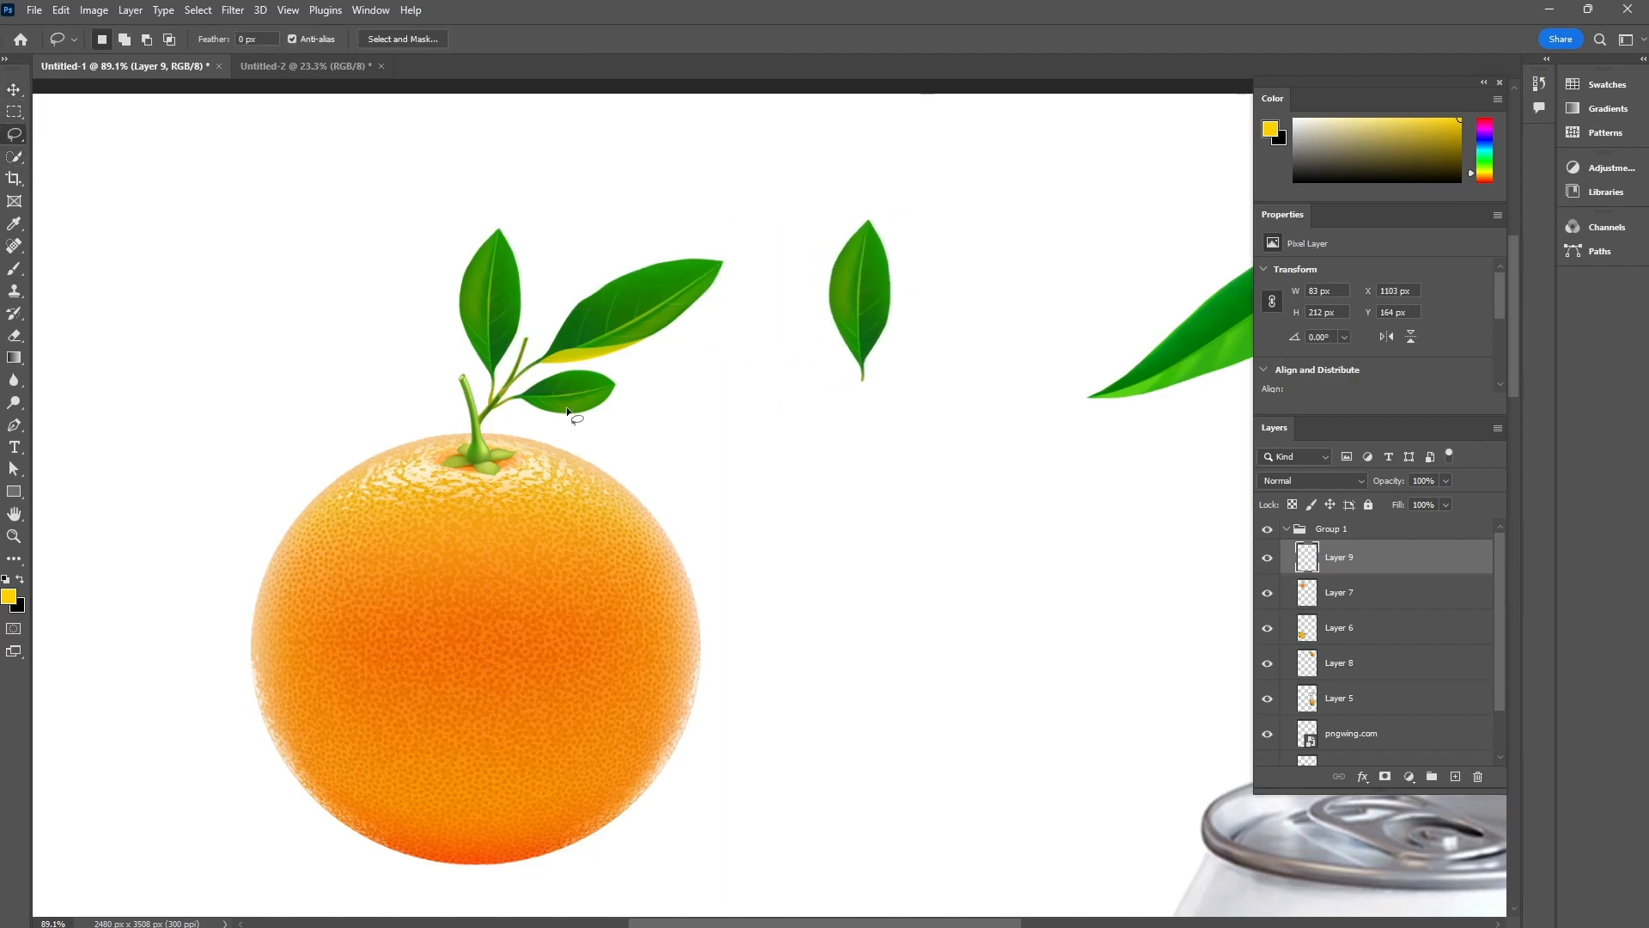
{"action": "scroll", "coordinate": [519, 395], "scroll_direction": "up", "scroll_amount": 1}
{"action": "left_click_drag", "start_coordinate": [522, 392], "coordinate": [529, 404]}
{"action": "key", "text": "ctrl+d"}
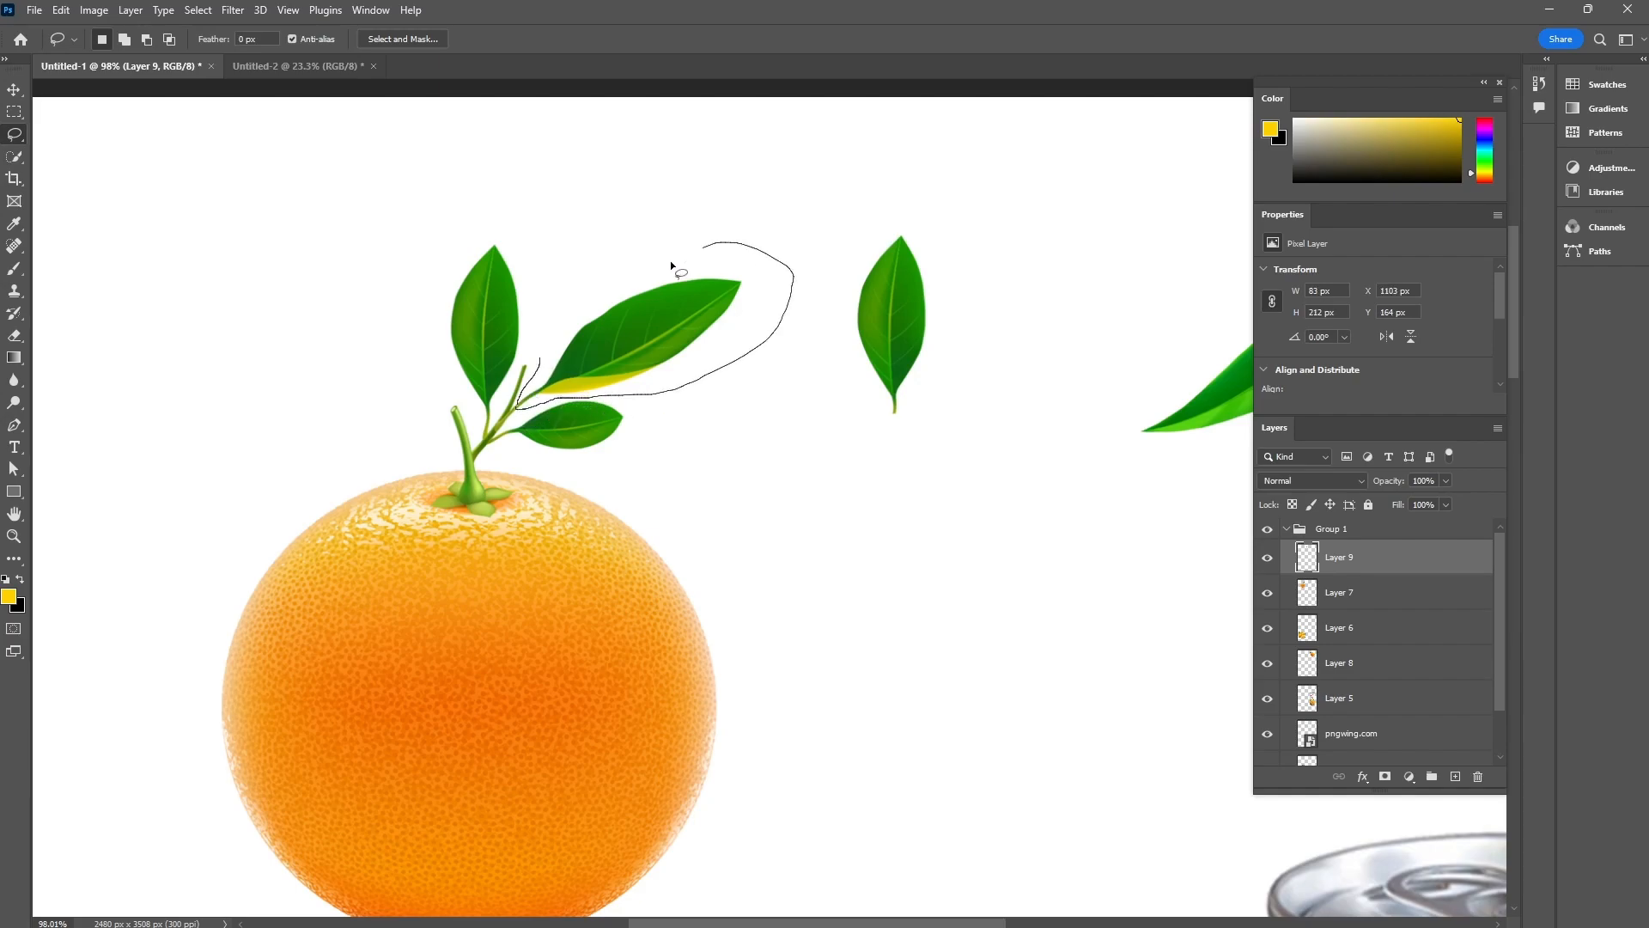
{"action": "left_click_drag", "start_coordinate": [544, 347], "coordinate": [544, 354]}
{"action": "left_click", "coordinate": [1311, 602]}
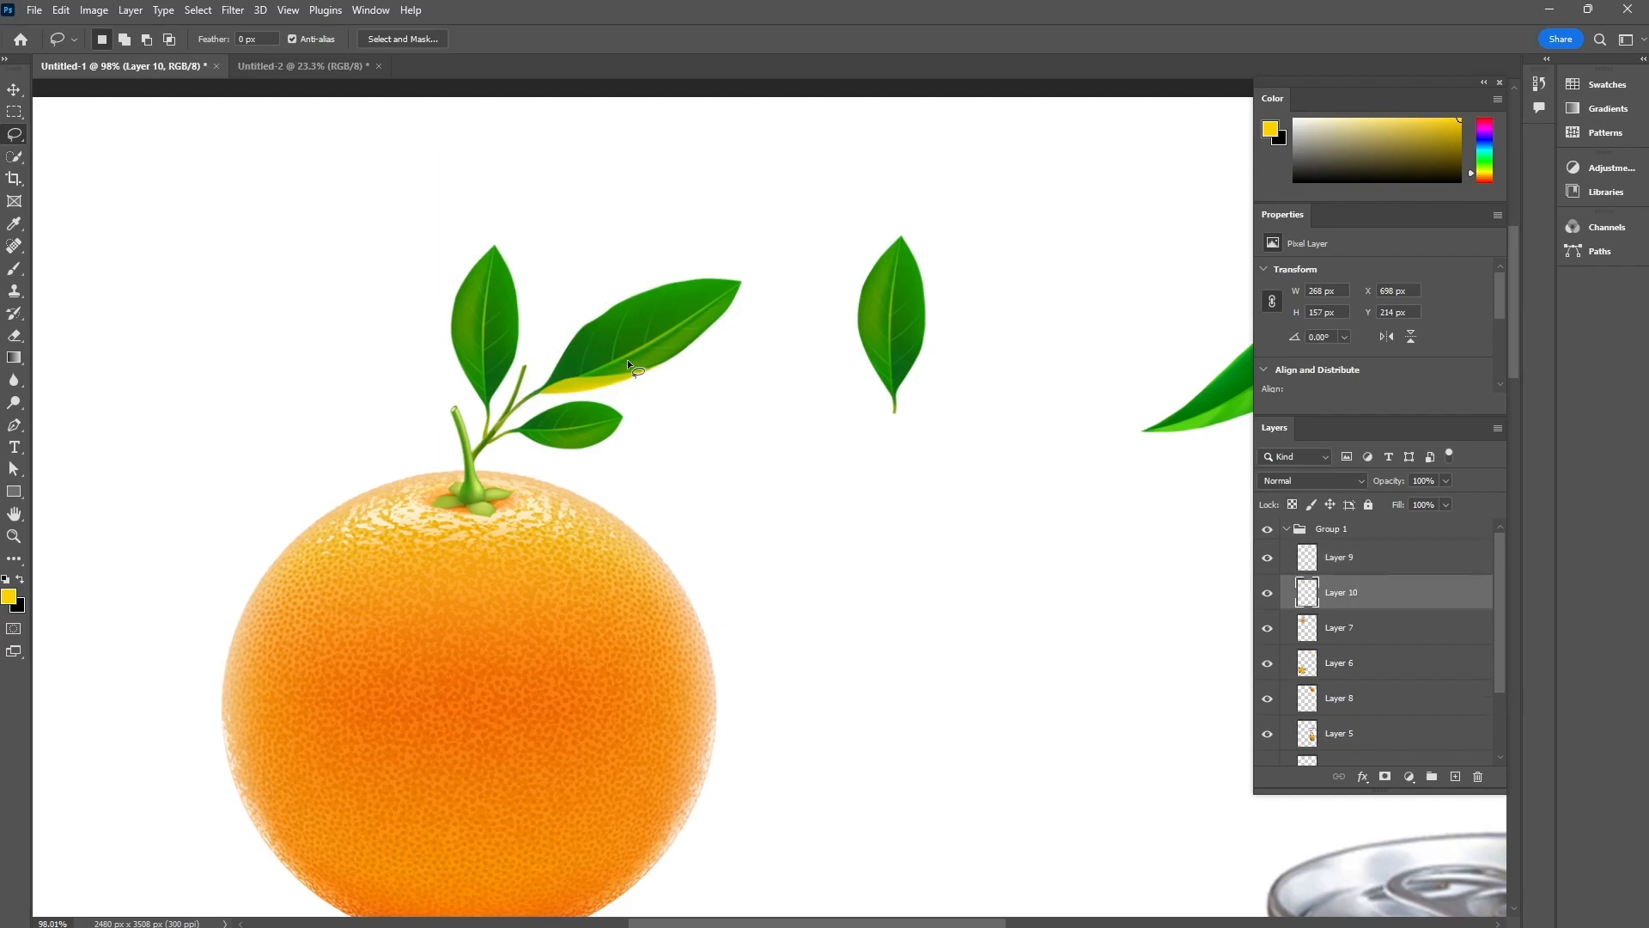
{"action": "key", "text": "v"}
{"action": "left_click_drag", "start_coordinate": [640, 344], "coordinate": [1069, 310]}
- Lasso the orange's small lower leaf, copy it from Layer 7 to a new layer and place it below the separated leaves
{"action": "left_click", "coordinate": [21, 137]}
{"action": "scroll", "coordinate": [519, 358], "scroll_direction": "down", "scroll_amount": 1}
{"action": "scroll", "coordinate": [519, 358], "scroll_direction": "up", "scroll_amount": 4}
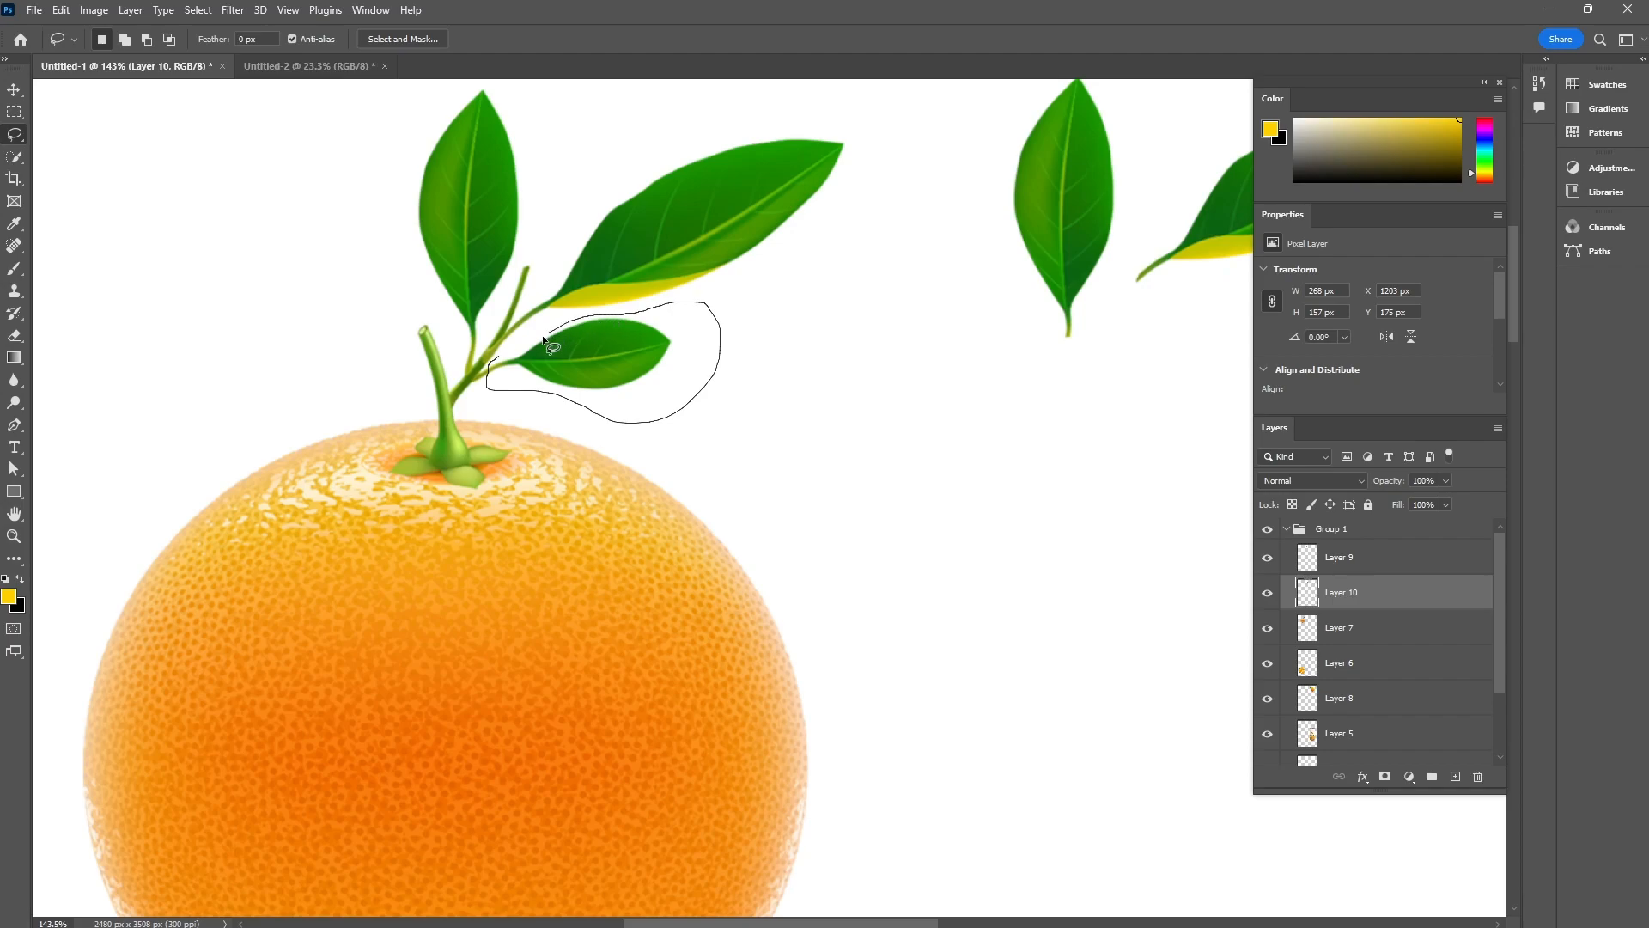
{"action": "left_click_drag", "start_coordinate": [507, 351], "coordinate": [509, 352]}
{"action": "left_click", "coordinate": [1305, 640]}
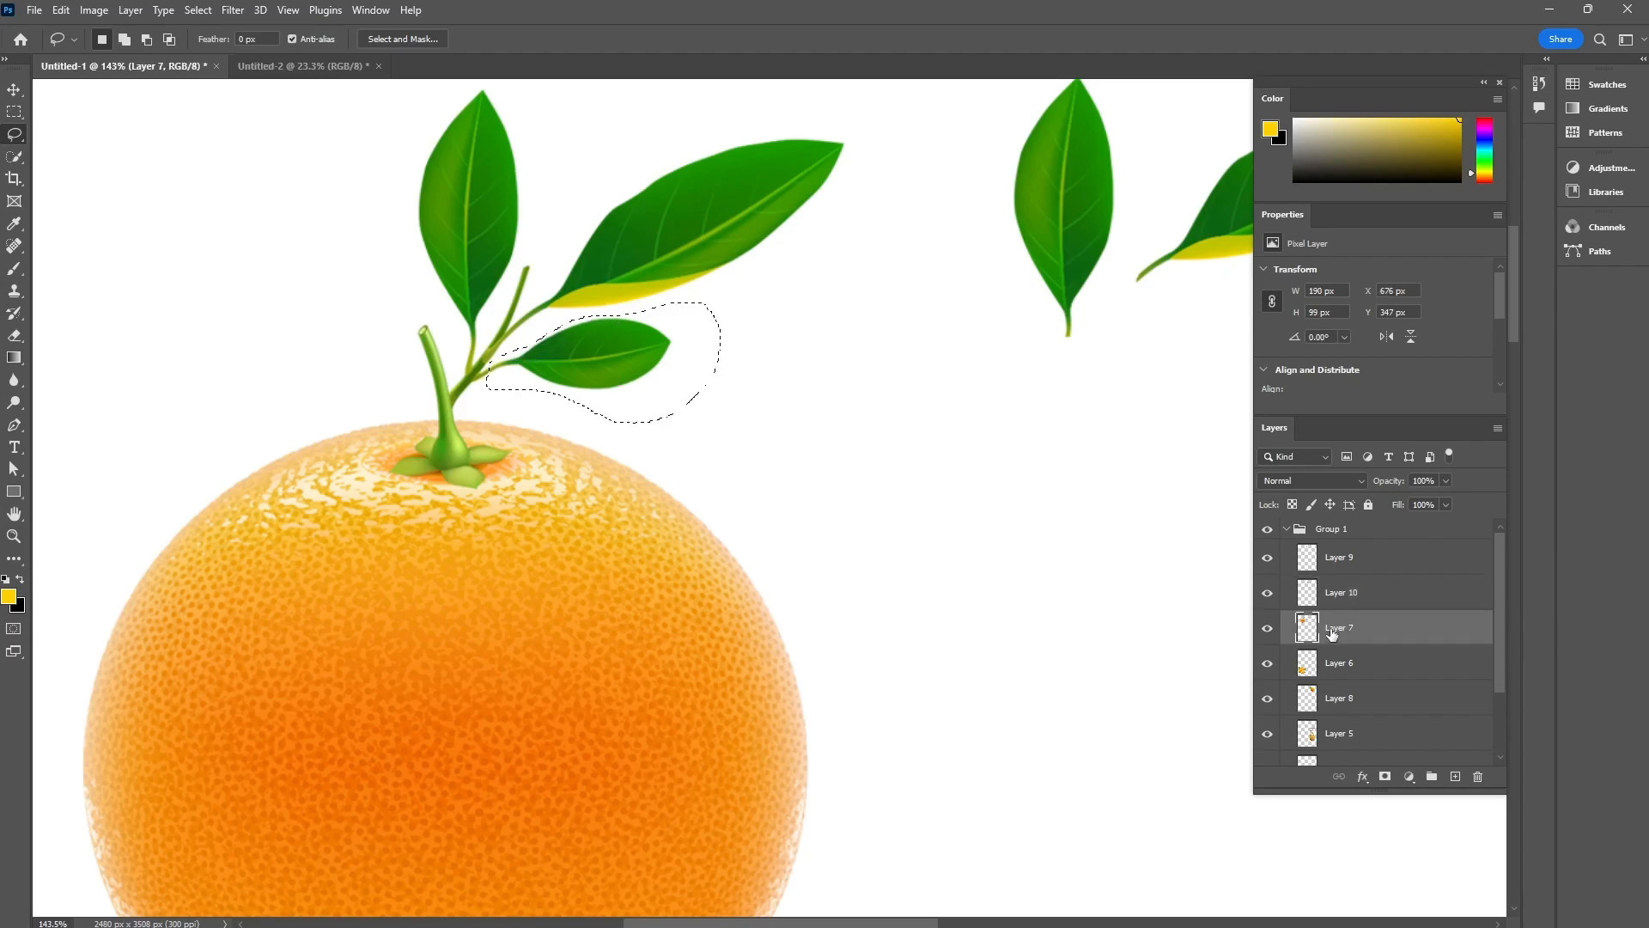
{"action": "left_click", "coordinate": [14, 91]}
{"action": "left_click_drag", "start_coordinate": [583, 354], "coordinate": [926, 363]}
{"action": "scroll", "coordinate": [865, 507], "scroll_direction": "up", "scroll_amount": 1}
{"action": "scroll", "coordinate": [766, 459], "scroll_direction": "down", "scroll_amount": 1}
{"action": "left_click_drag", "start_coordinate": [749, 458], "coordinate": [637, 485]}
- Lasso the whole three-leaf sprig, copy it from Layer 7 to a new layer and place it under the separated single leaves
{"action": "left_click", "coordinate": [14, 136]}
{"action": "scroll", "coordinate": [324, 162], "scroll_direction": "down", "scroll_amount": 2}
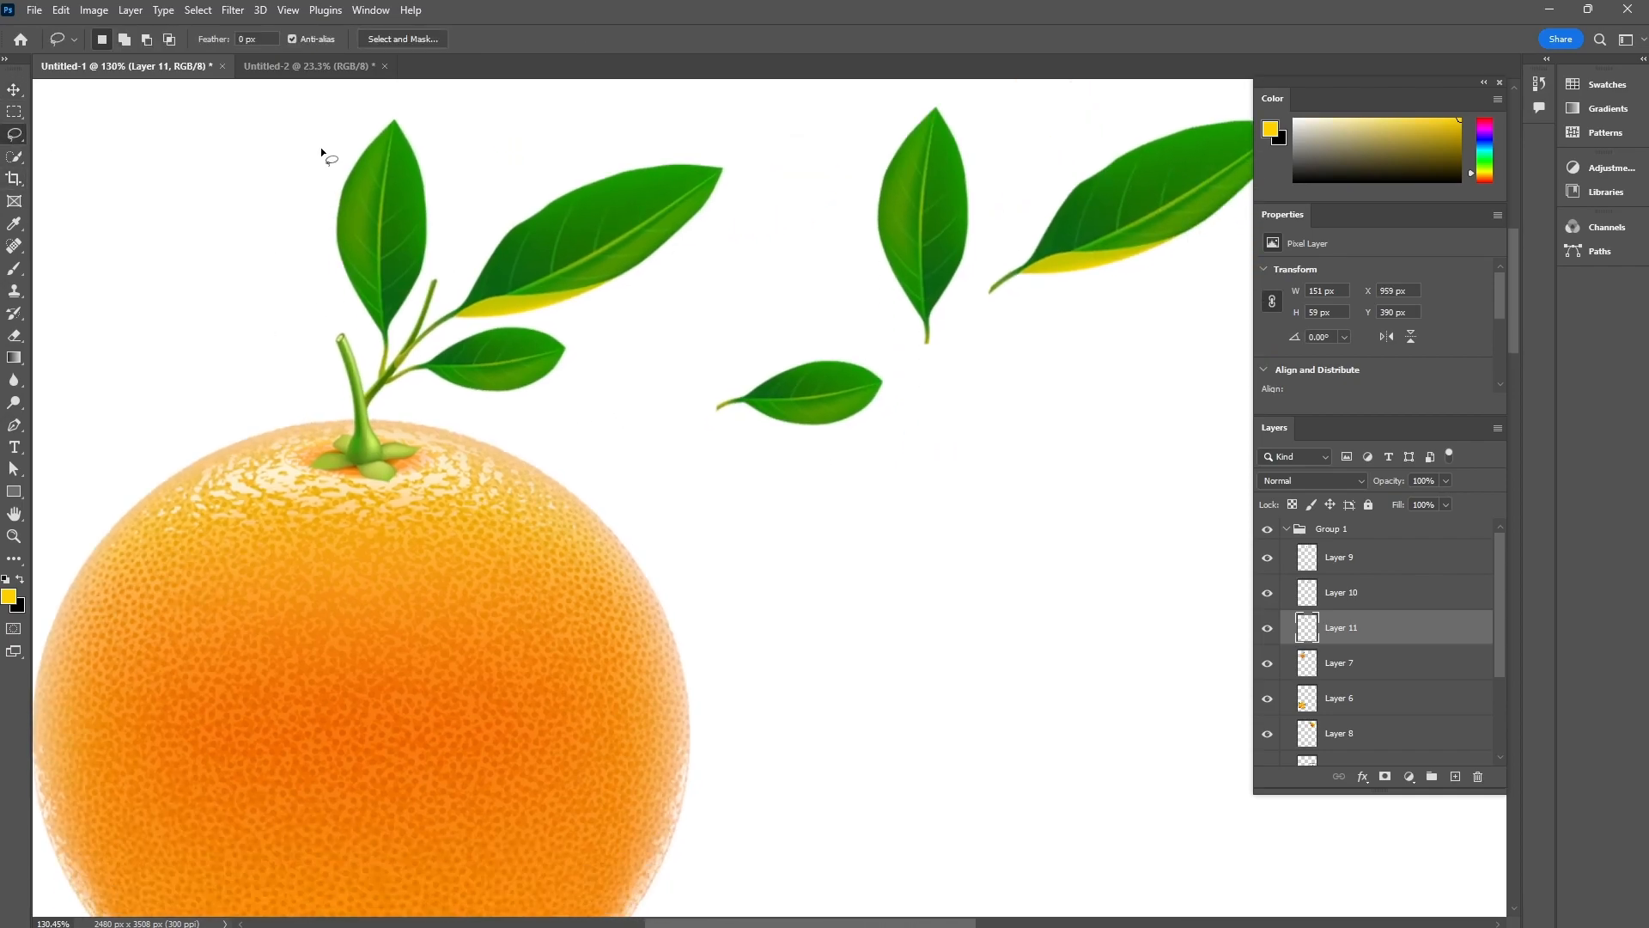
{"action": "left_click_drag", "start_coordinate": [368, 391], "coordinate": [515, 416]}
{"action": "left_click_drag", "start_coordinate": [439, 129], "coordinate": [368, 96]}
{"action": "left_click", "coordinate": [1317, 670]}
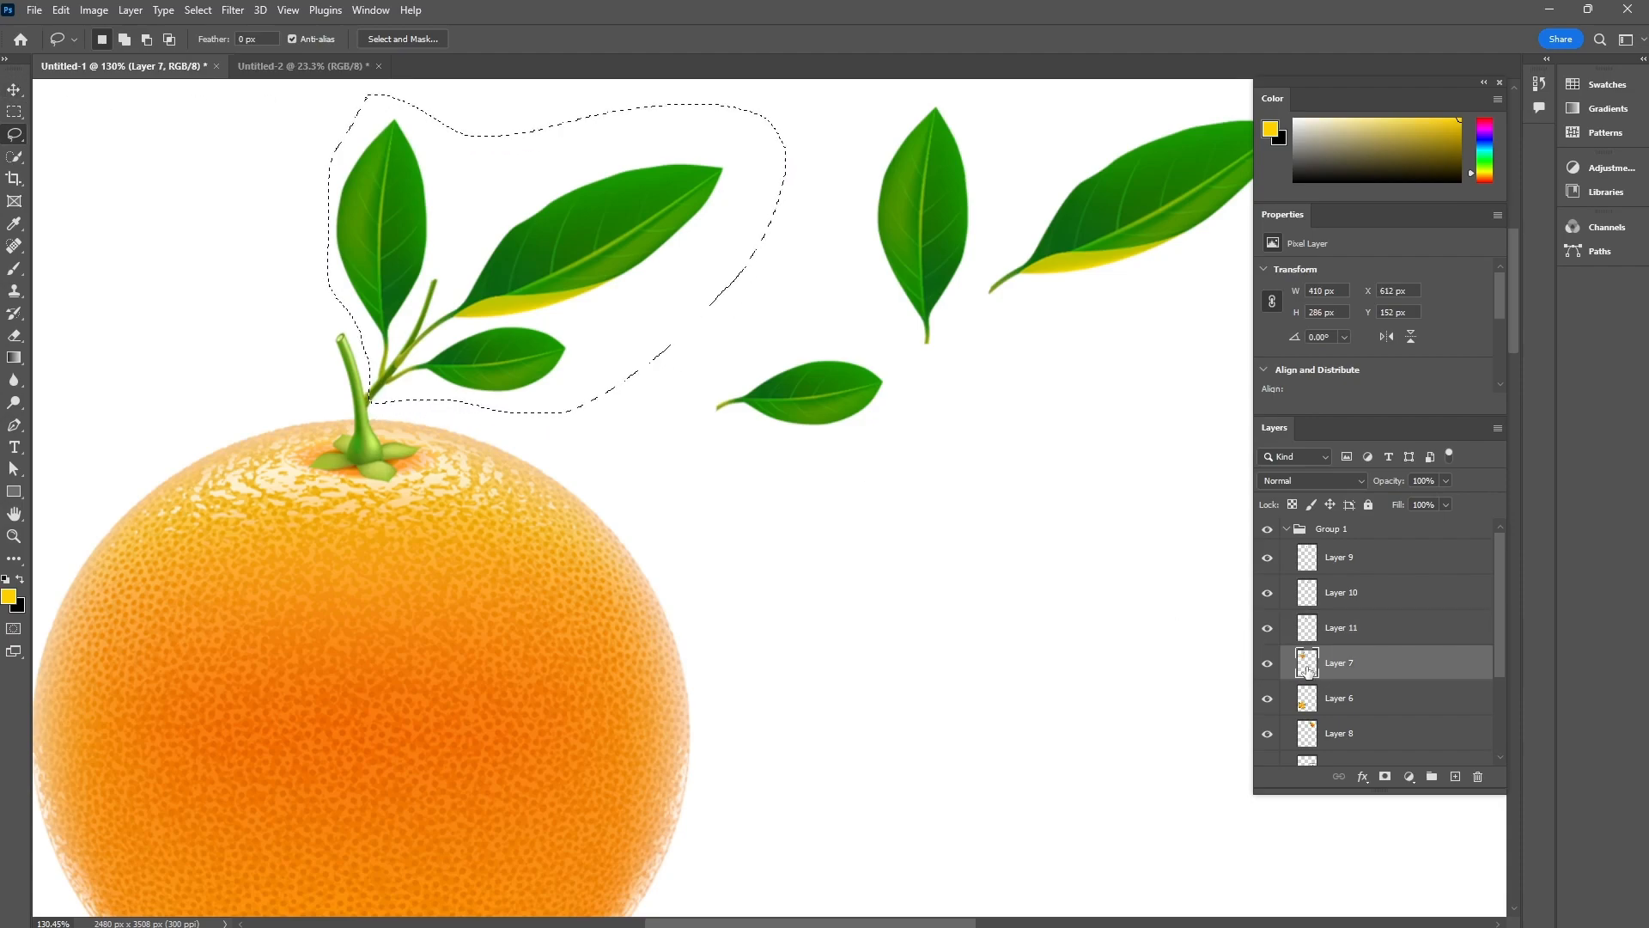
{"action": "left_click", "coordinate": [14, 89]}
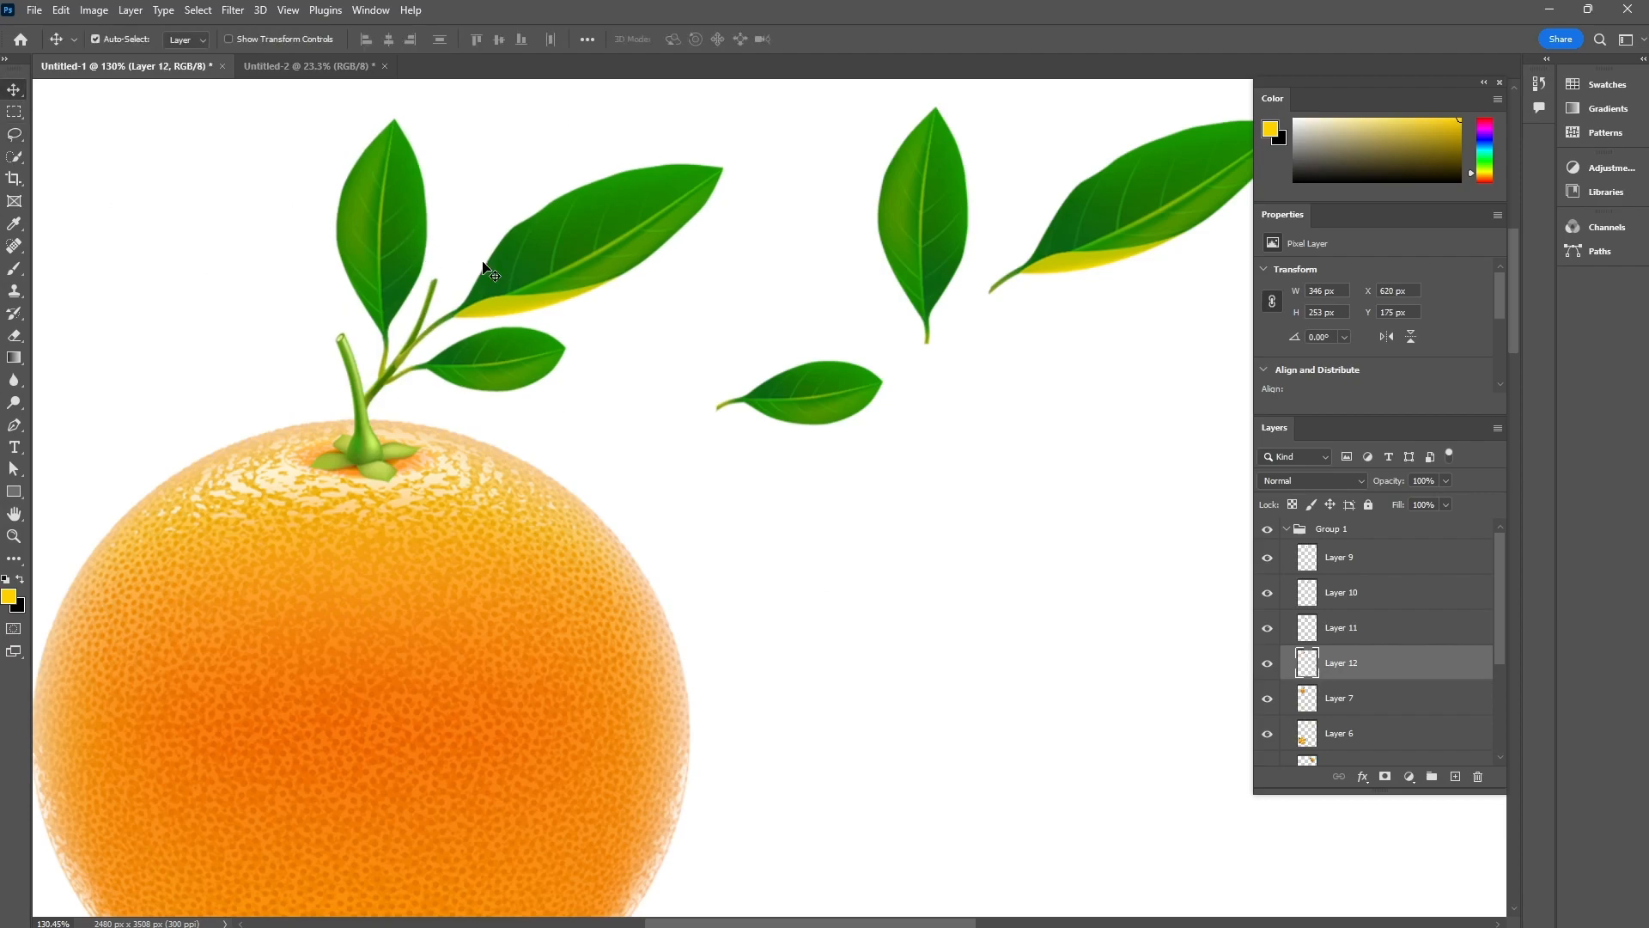
{"action": "left_click_drag", "start_coordinate": [542, 298], "coordinate": [1044, 597]}
{"action": "scroll", "coordinate": [1045, 596], "scroll_direction": "down", "scroll_amount": 3}
{"action": "left_click_drag", "start_coordinate": [1055, 717], "coordinate": [771, 822]}
{"action": "left_click_drag", "start_coordinate": [728, 694], "coordinate": [779, 702]}
- Lasso the other whole orange's long leaf, copy it from Layer 8 to a new layer and place it below the sprig
{"action": "left_click_drag", "start_coordinate": [927, 632], "coordinate": [605, 676]}
{"action": "scroll", "coordinate": [798, 516], "scroll_direction": "up", "scroll_amount": 2}
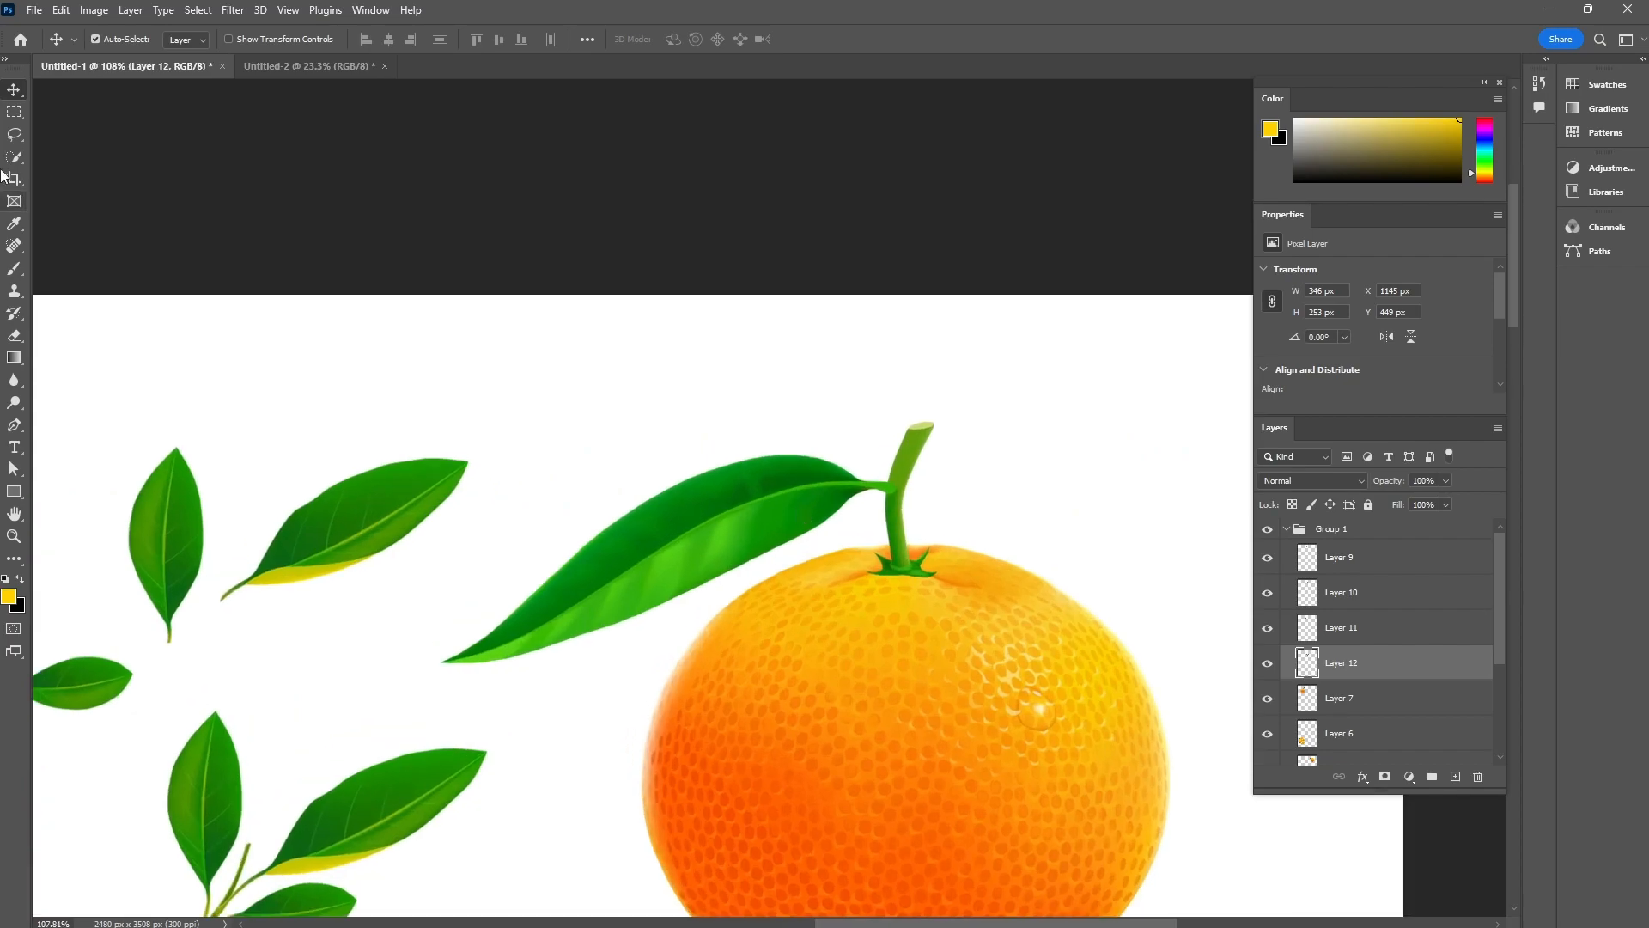
{"action": "left_click", "coordinate": [14, 134]}
{"action": "scroll", "coordinate": [878, 454], "scroll_direction": "up", "scroll_amount": 2}
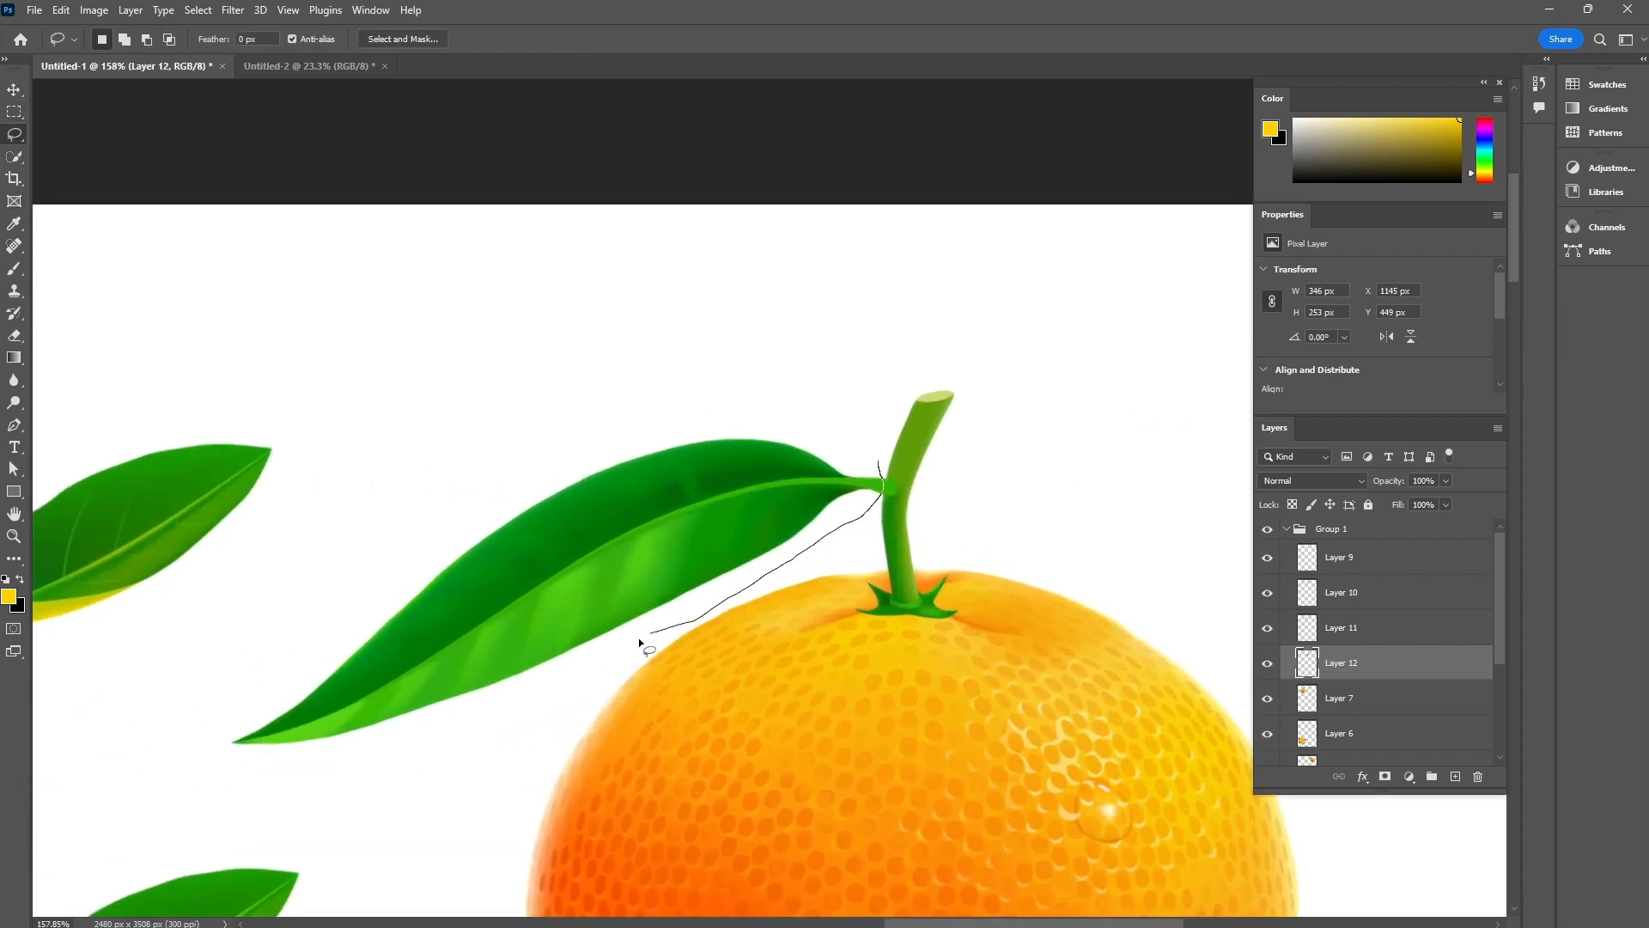
{"action": "left_click_drag", "start_coordinate": [867, 400], "coordinate": [885, 426]}
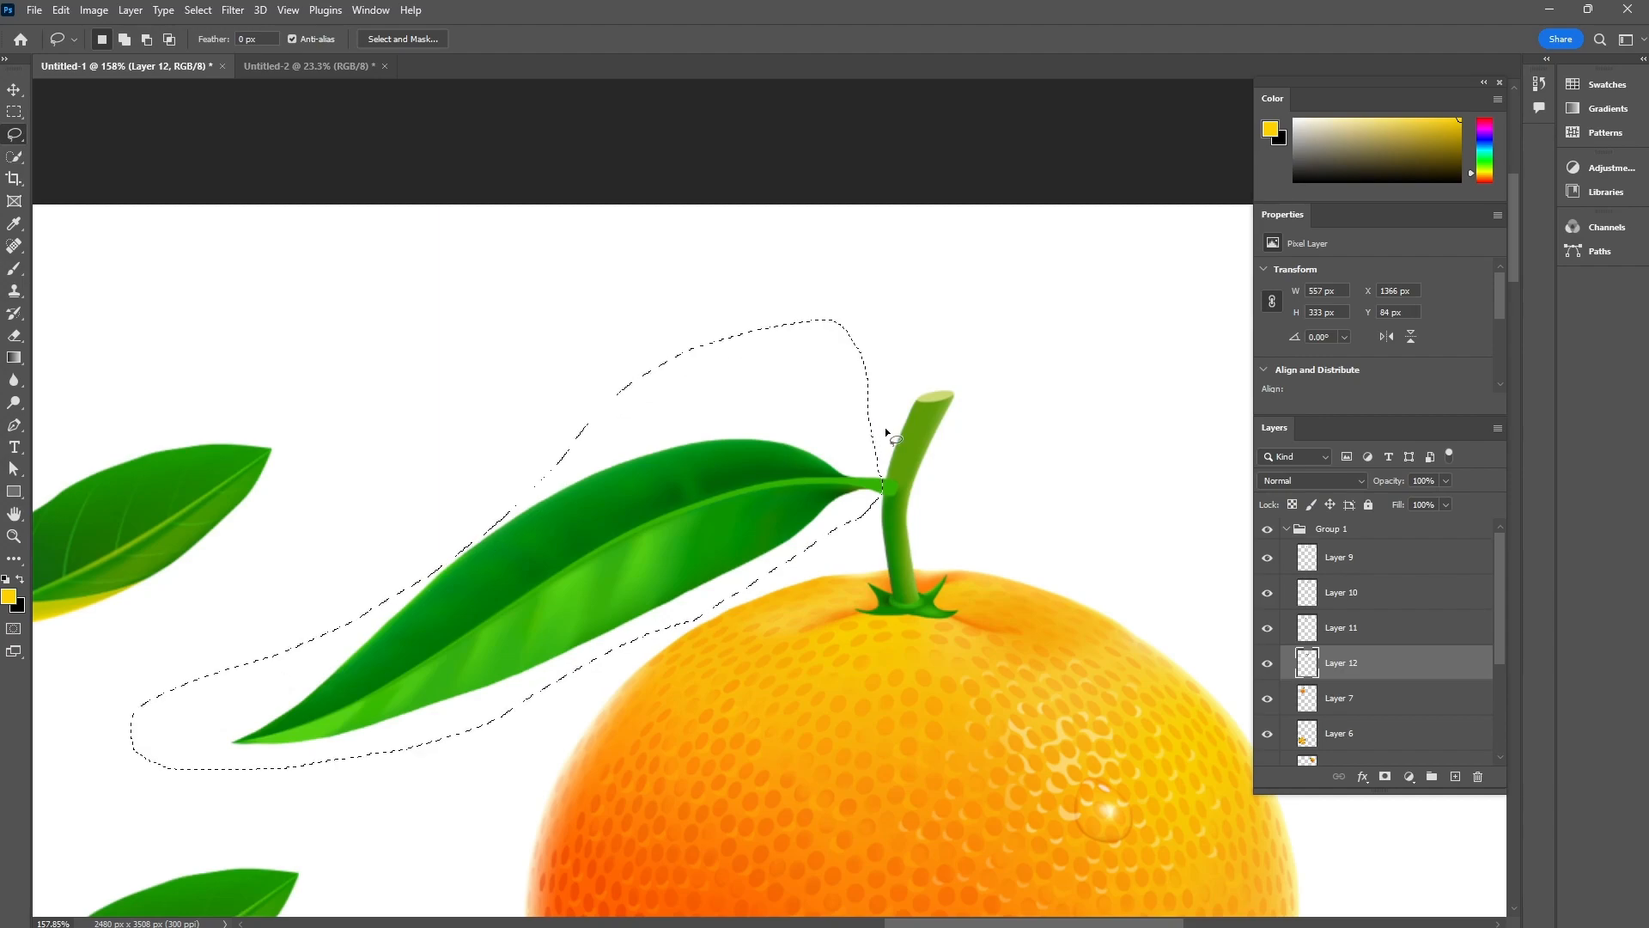
{"action": "left_click", "coordinate": [14, 91]}
{"action": "left_click", "coordinate": [1321, 756]}
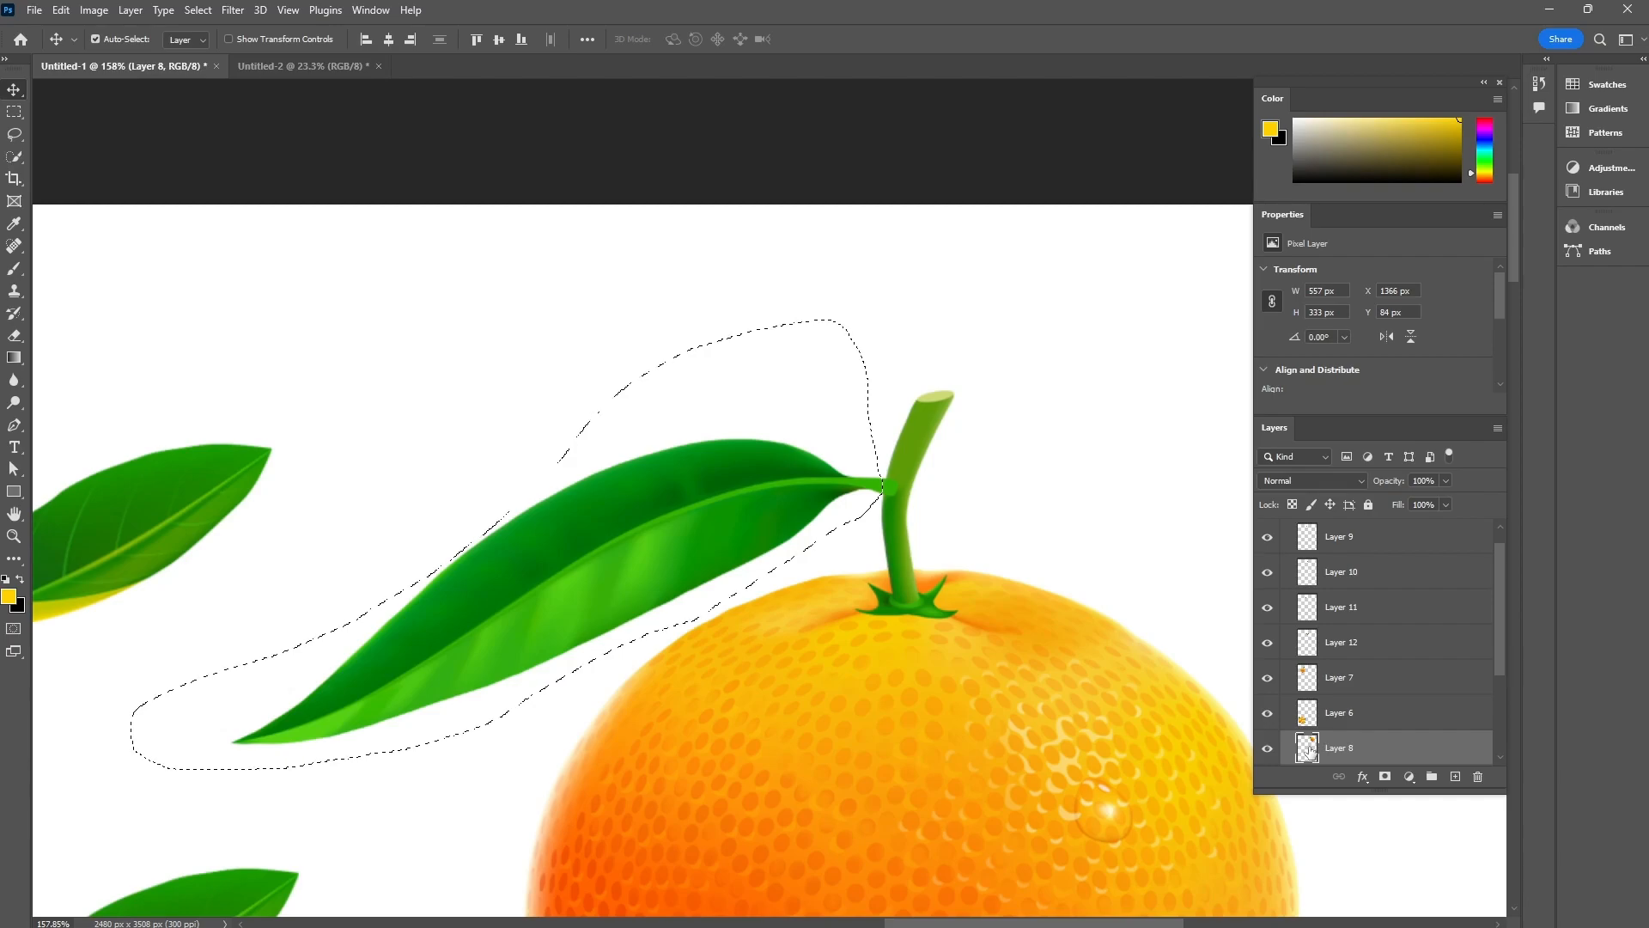
{"action": "key", "text": "ctrl+j"}
{"action": "scroll", "coordinate": [1308, 746], "scroll_direction": "down", "scroll_amount": 3}
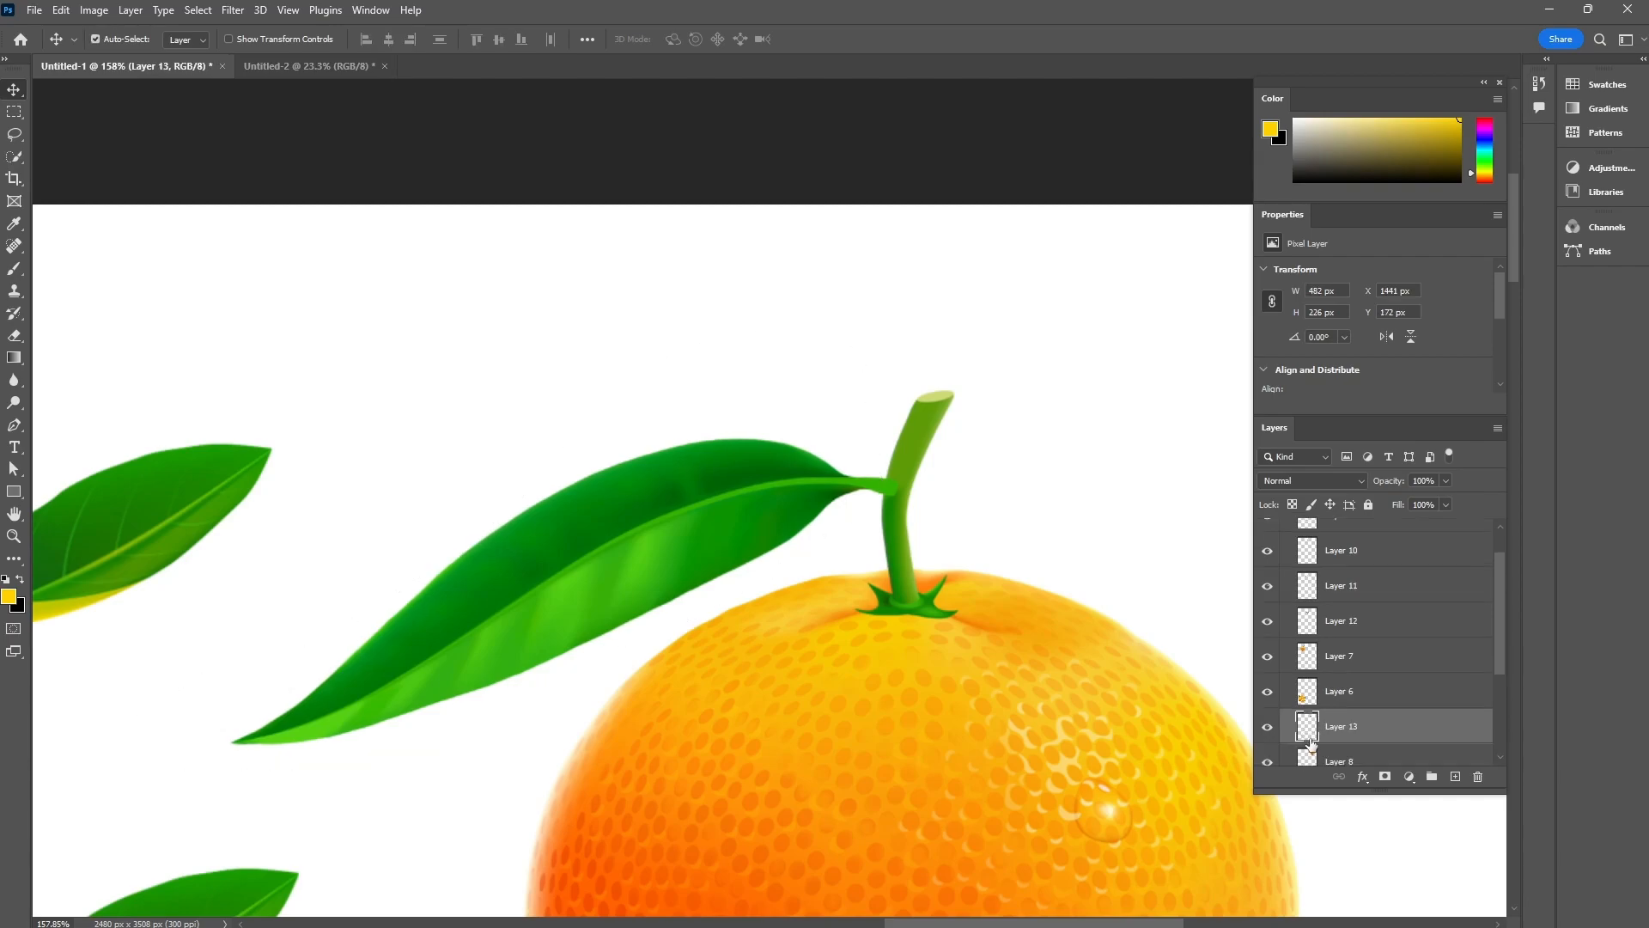
{"action": "left_click_drag", "start_coordinate": [571, 543], "coordinate": [438, 660]}
- Select the five separated leaf pieces and copy them together into the Untitled-2 poster, above and beside the can
{"action": "scroll", "coordinate": [530, 377], "scroll_direction": "down", "scroll_amount": 4}
{"action": "scroll", "coordinate": [492, 497], "scroll_direction": "up", "scroll_amount": 1}
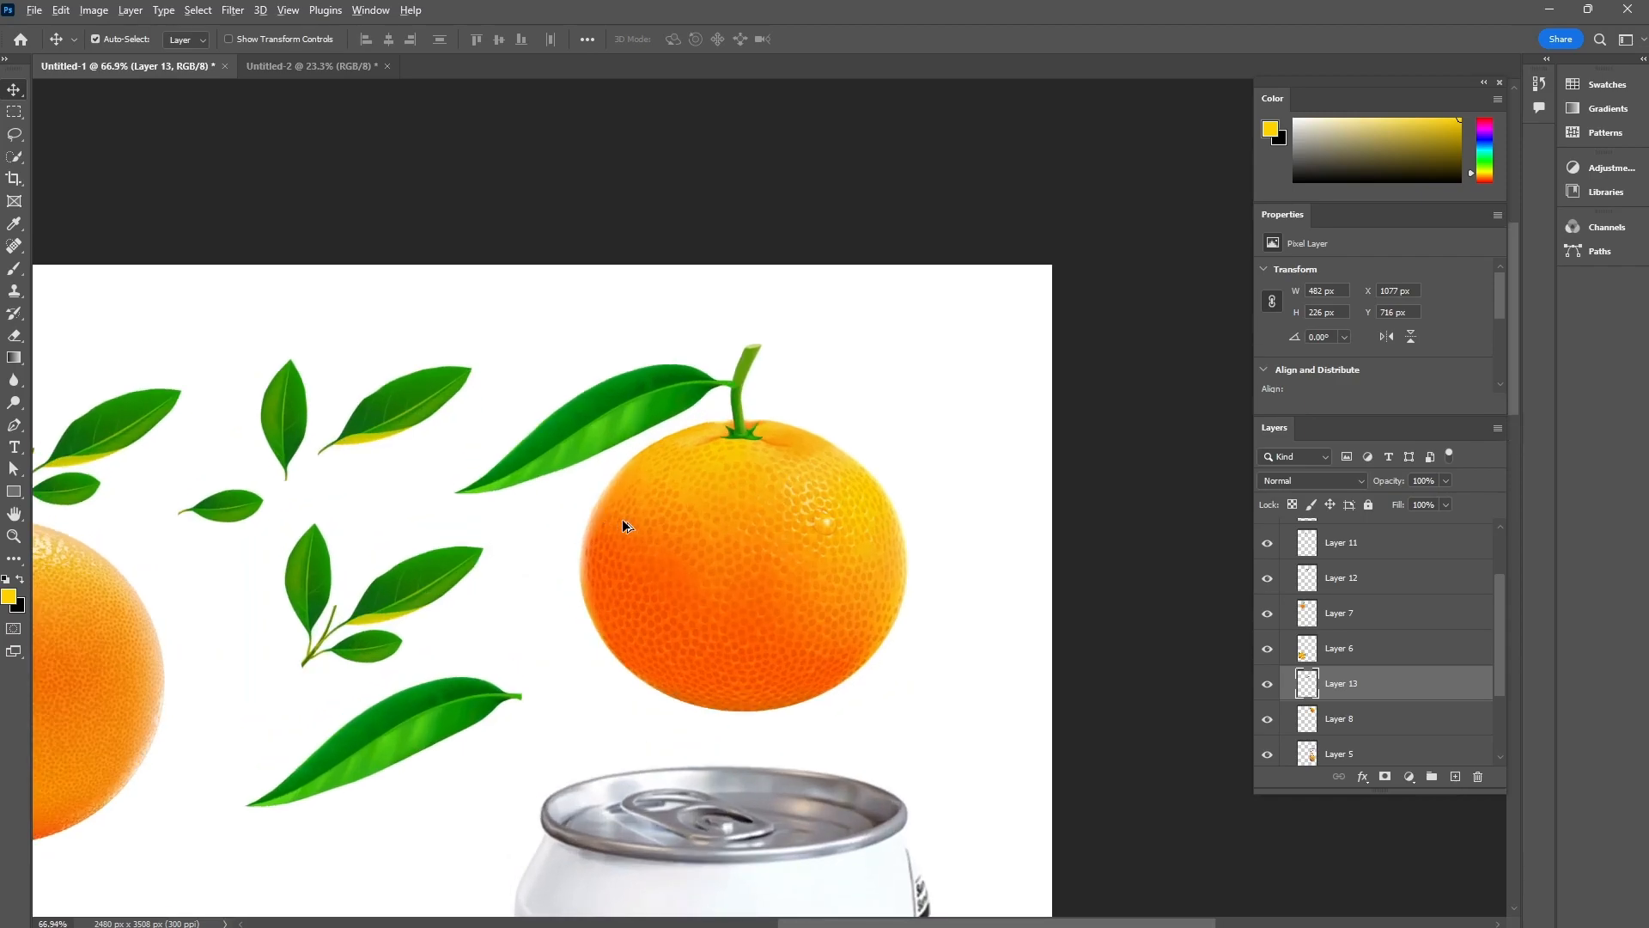
{"action": "scroll", "coordinate": [623, 521], "scroll_direction": "down", "scroll_amount": 2}
{"action": "scroll", "coordinate": [274, 360], "scroll_direction": "up", "scroll_amount": 1}
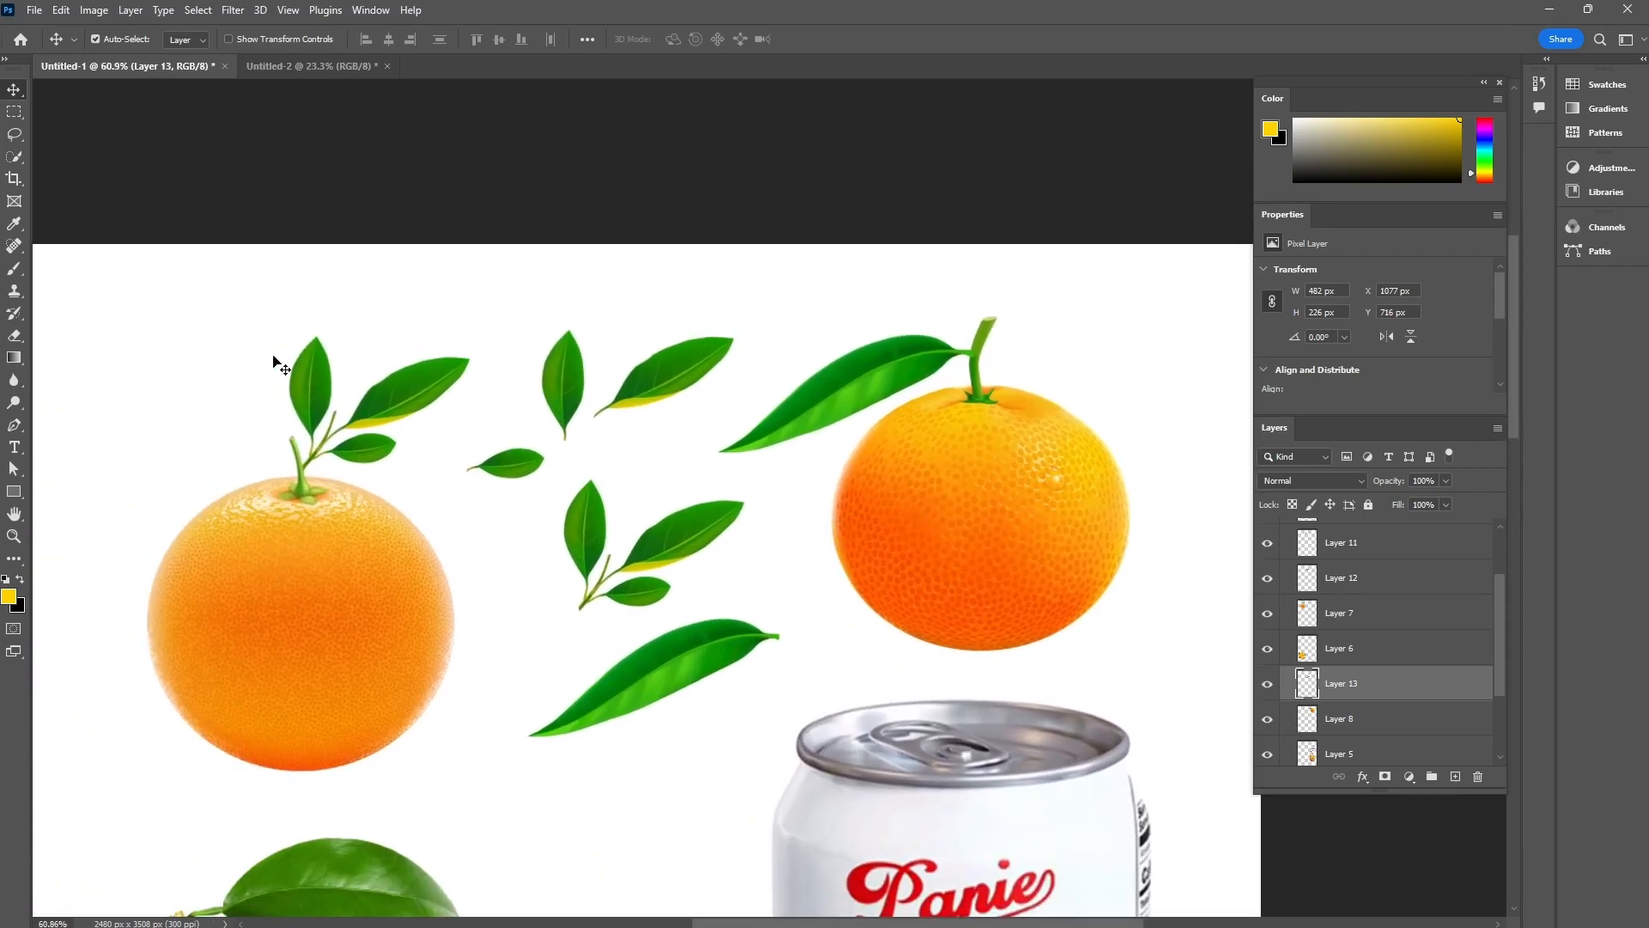
{"action": "left_click", "coordinate": [123, 313]}
{"action": "scroll", "coordinate": [815, 633], "scroll_direction": "down", "scroll_amount": 1}
{"action": "left_click", "coordinate": [685, 657]}
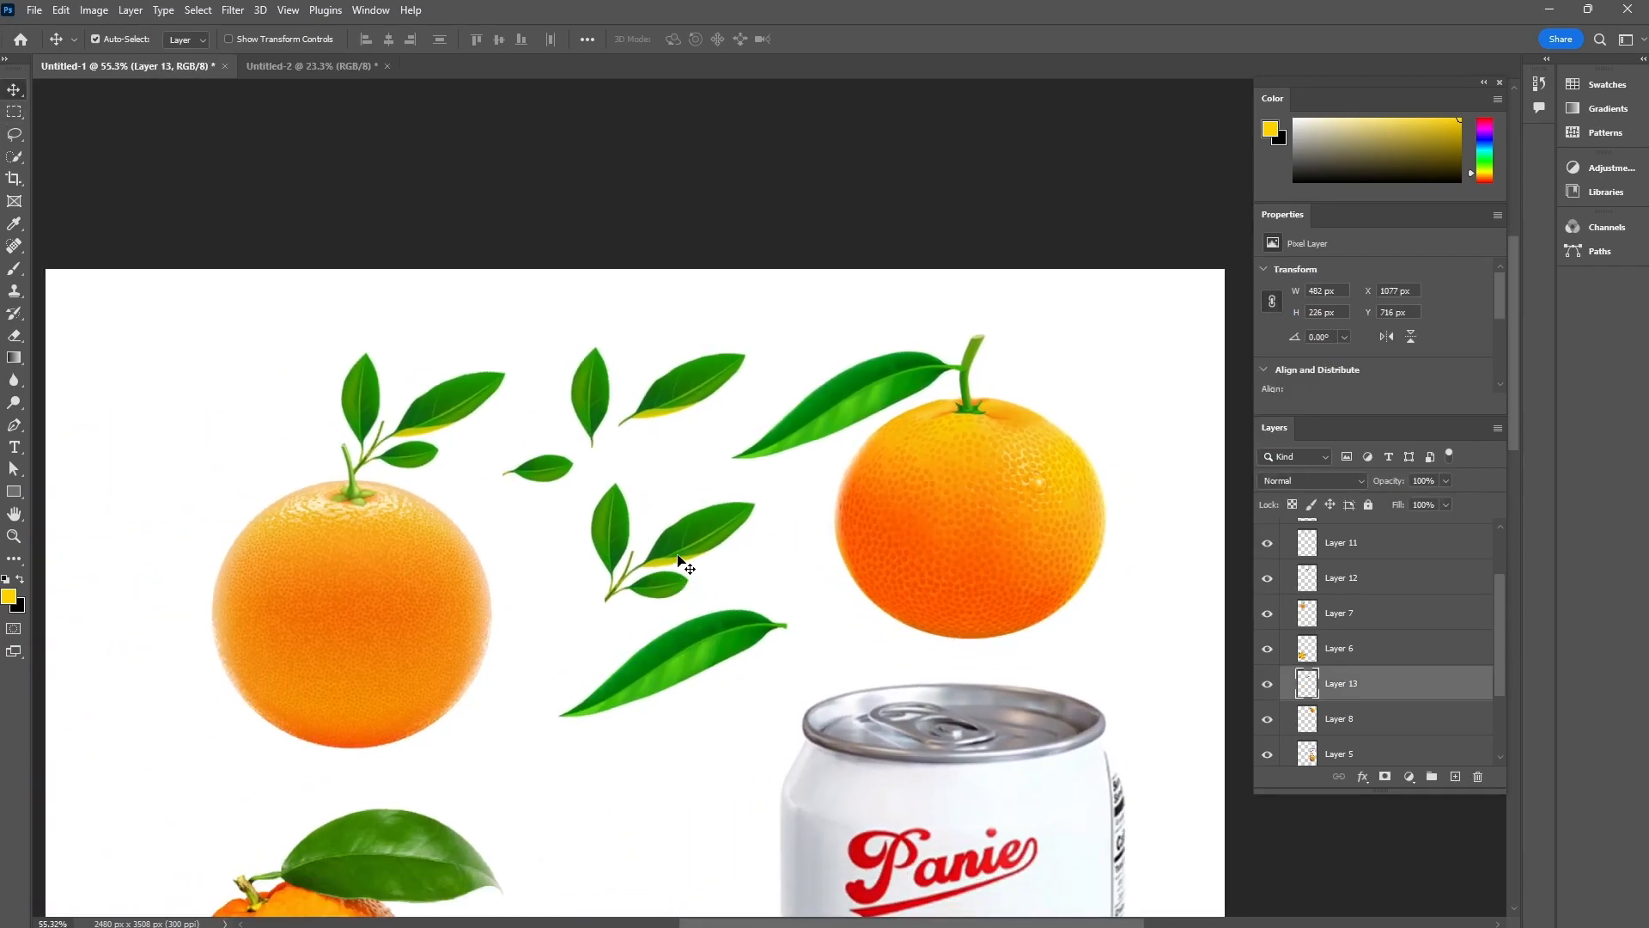
{"action": "left_click", "coordinate": [683, 563], "text": "shift"}
{"action": "left_click", "coordinate": [541, 477], "text": "shift"}
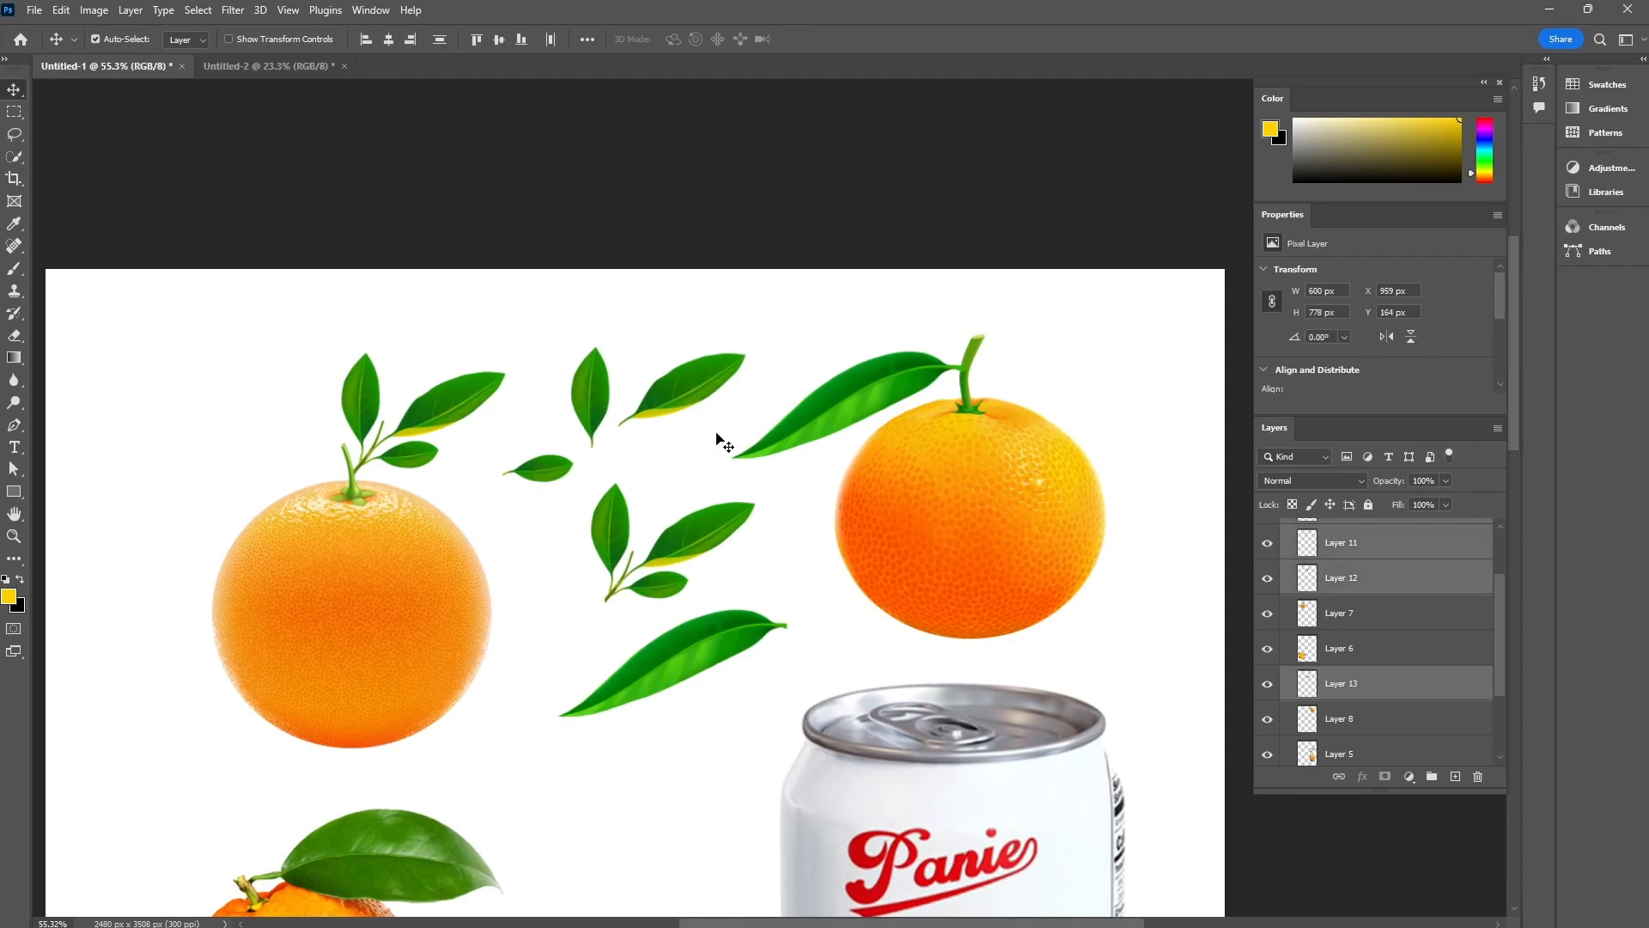
{"action": "scroll", "coordinate": [684, 446], "scroll_direction": "down", "scroll_amount": 6}
{"action": "left_click_drag", "start_coordinate": [700, 553], "coordinate": [277, 67]}
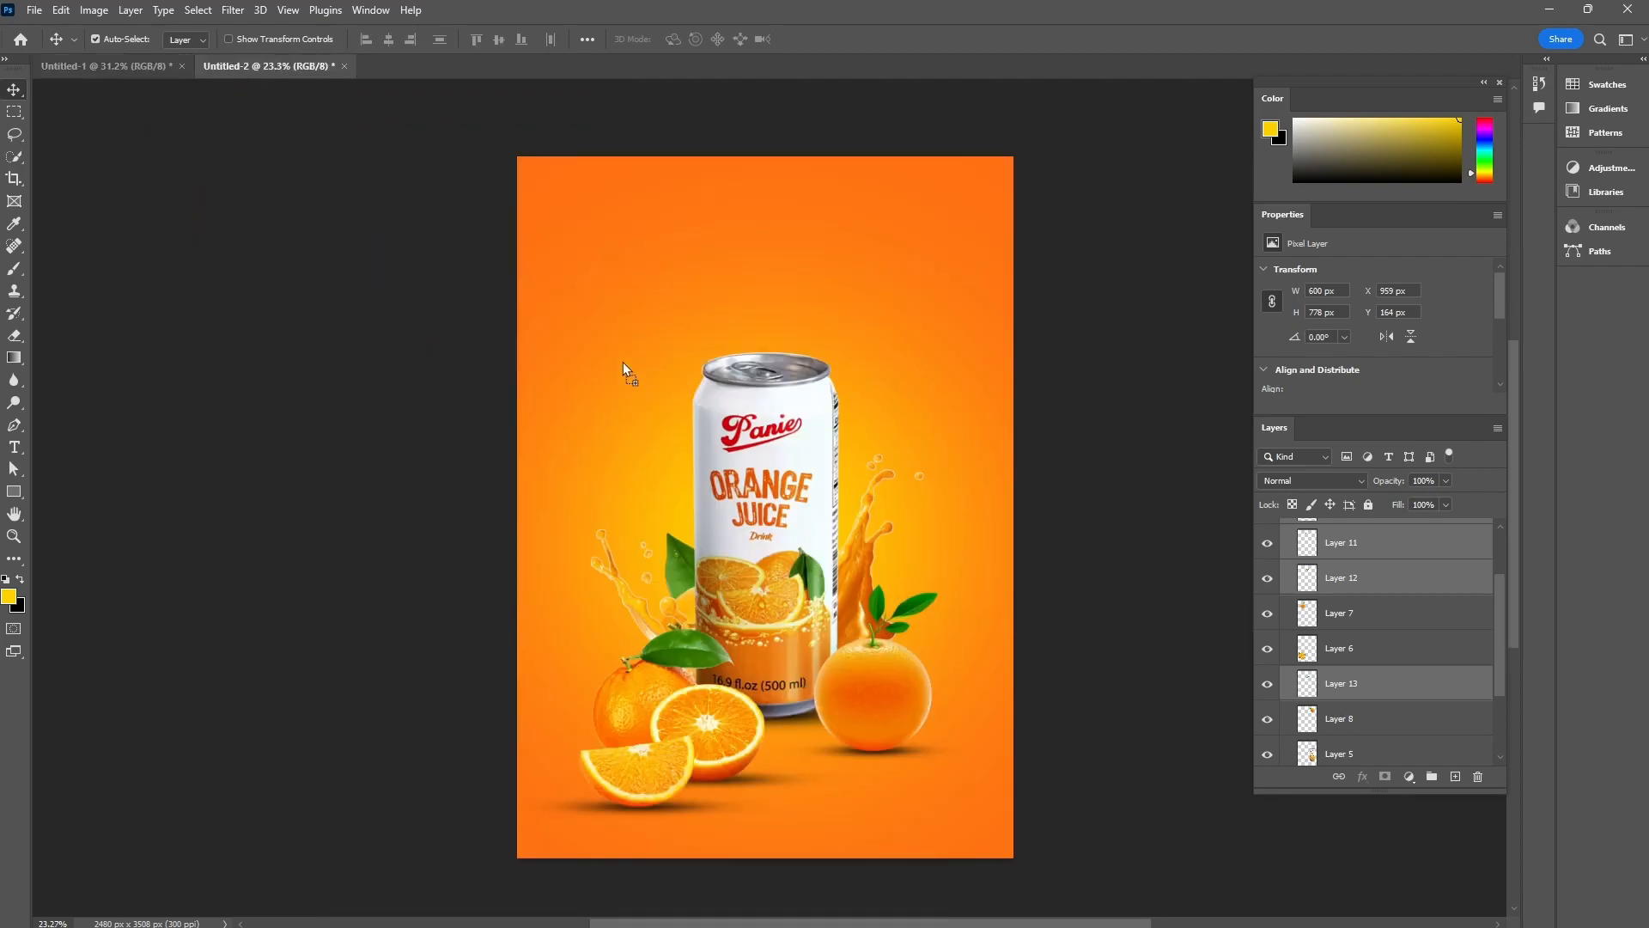
{"action": "left_click_drag", "start_coordinate": [629, 343], "coordinate": [628, 343]}
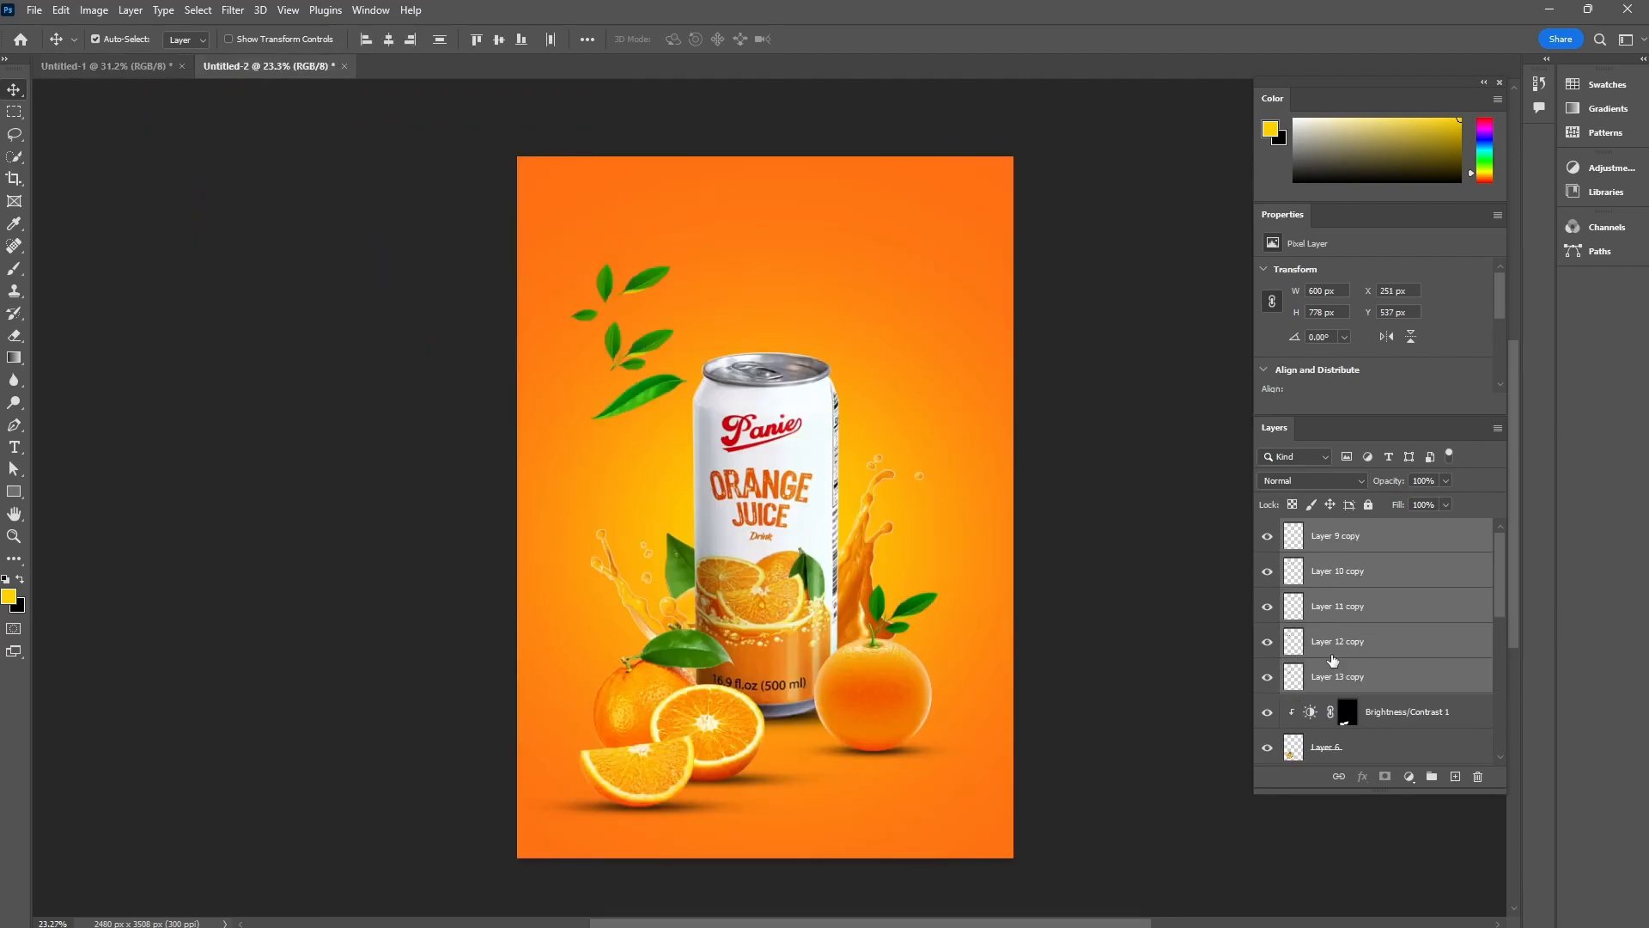
- Group the five copied leaf layers and name the group lp
{"action": "key", "text": "ctrl+g"}
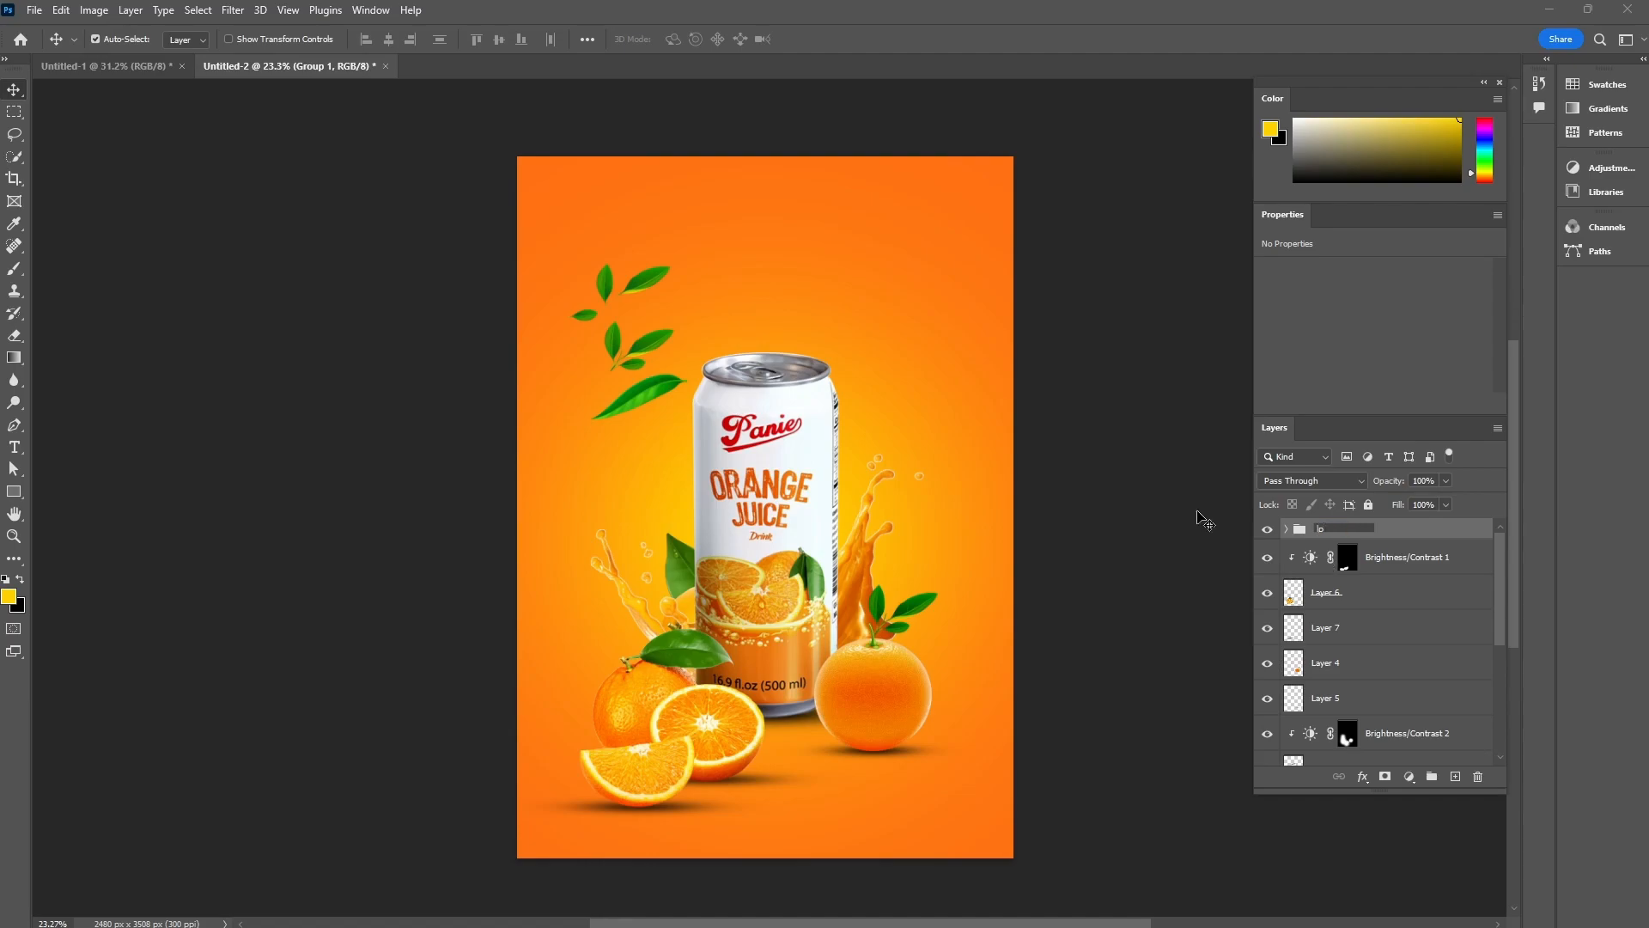
{"action": "scroll", "coordinate": [646, 343], "scroll_direction": "up", "scroll_amount": 5}
{"action": "scroll", "coordinate": [471, 432], "scroll_direction": "down", "scroll_amount": 4}
- Copy the whole orange with the long leaf from Untitled-1 into the poster, partly cropped by its upper-right corner
{"action": "left_click", "coordinate": [108, 66]}
{"action": "left_click", "coordinate": [517, 273]}
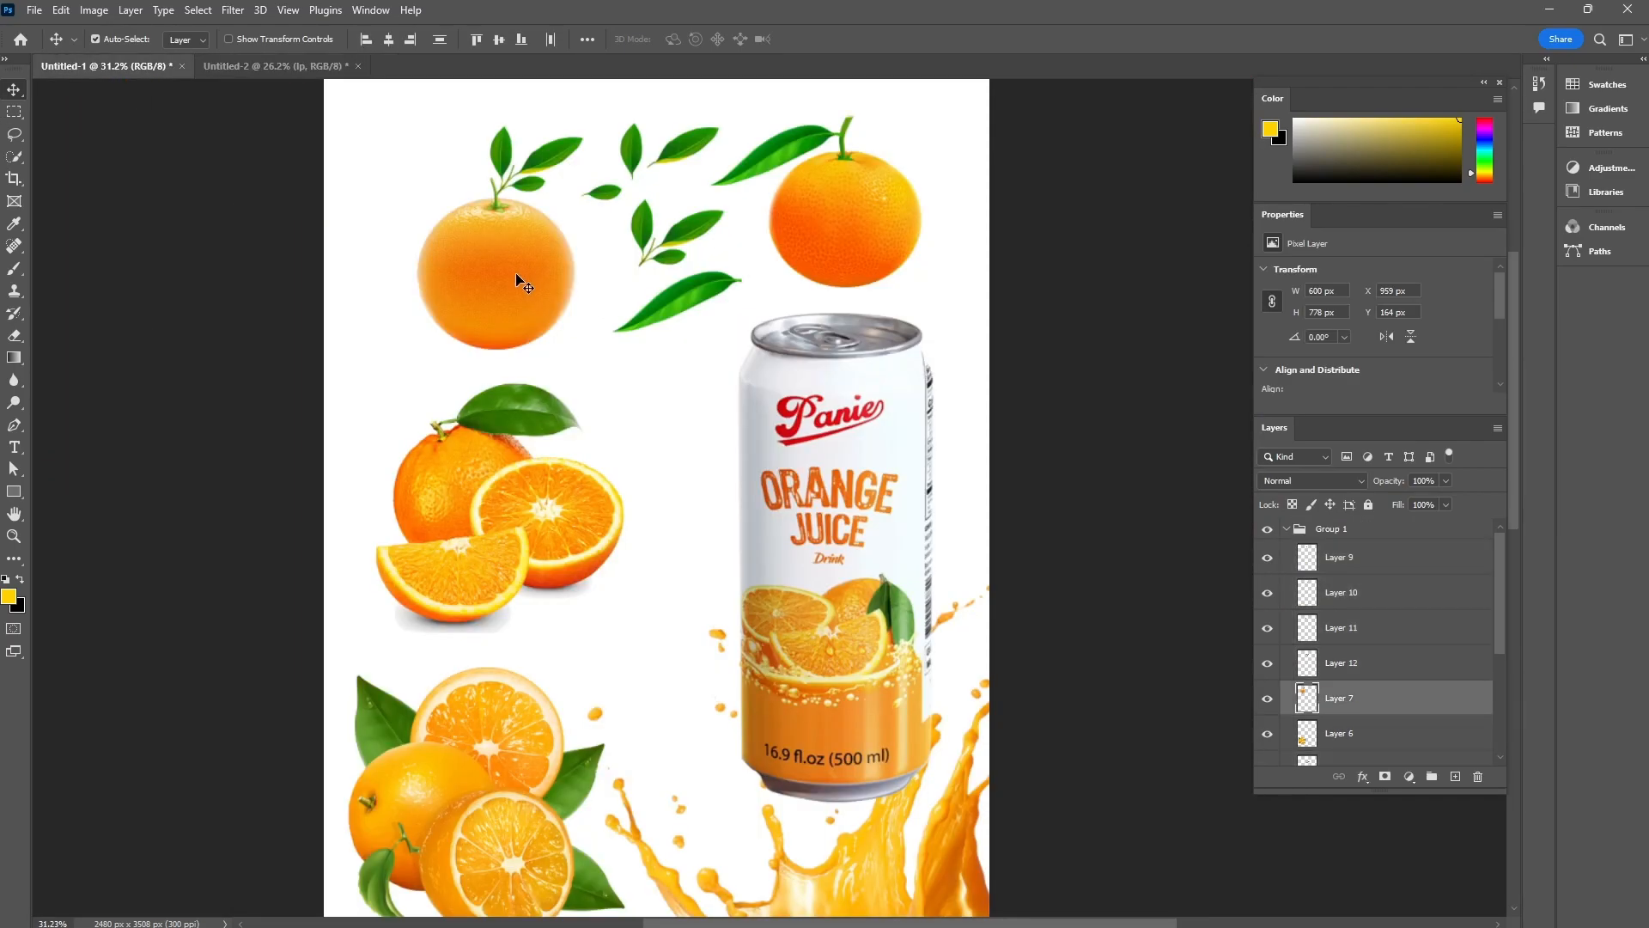
{"action": "left_click", "coordinate": [864, 232]}
{"action": "scroll", "coordinate": [864, 231], "scroll_direction": "down", "scroll_amount": 1}
{"action": "mouse_move", "coordinate": [867, 236]}
{"action": "left_mouse_down"}
{"action": "mouse_move", "coordinate": [747, 353]}
{"action": "mouse_move", "coordinate": [700, 365]}
{"action": "mouse_move", "coordinate": [949, 238]}
{"action": "mouse_move", "coordinate": [884, 221]}
{"action": "left_mouse_up"}
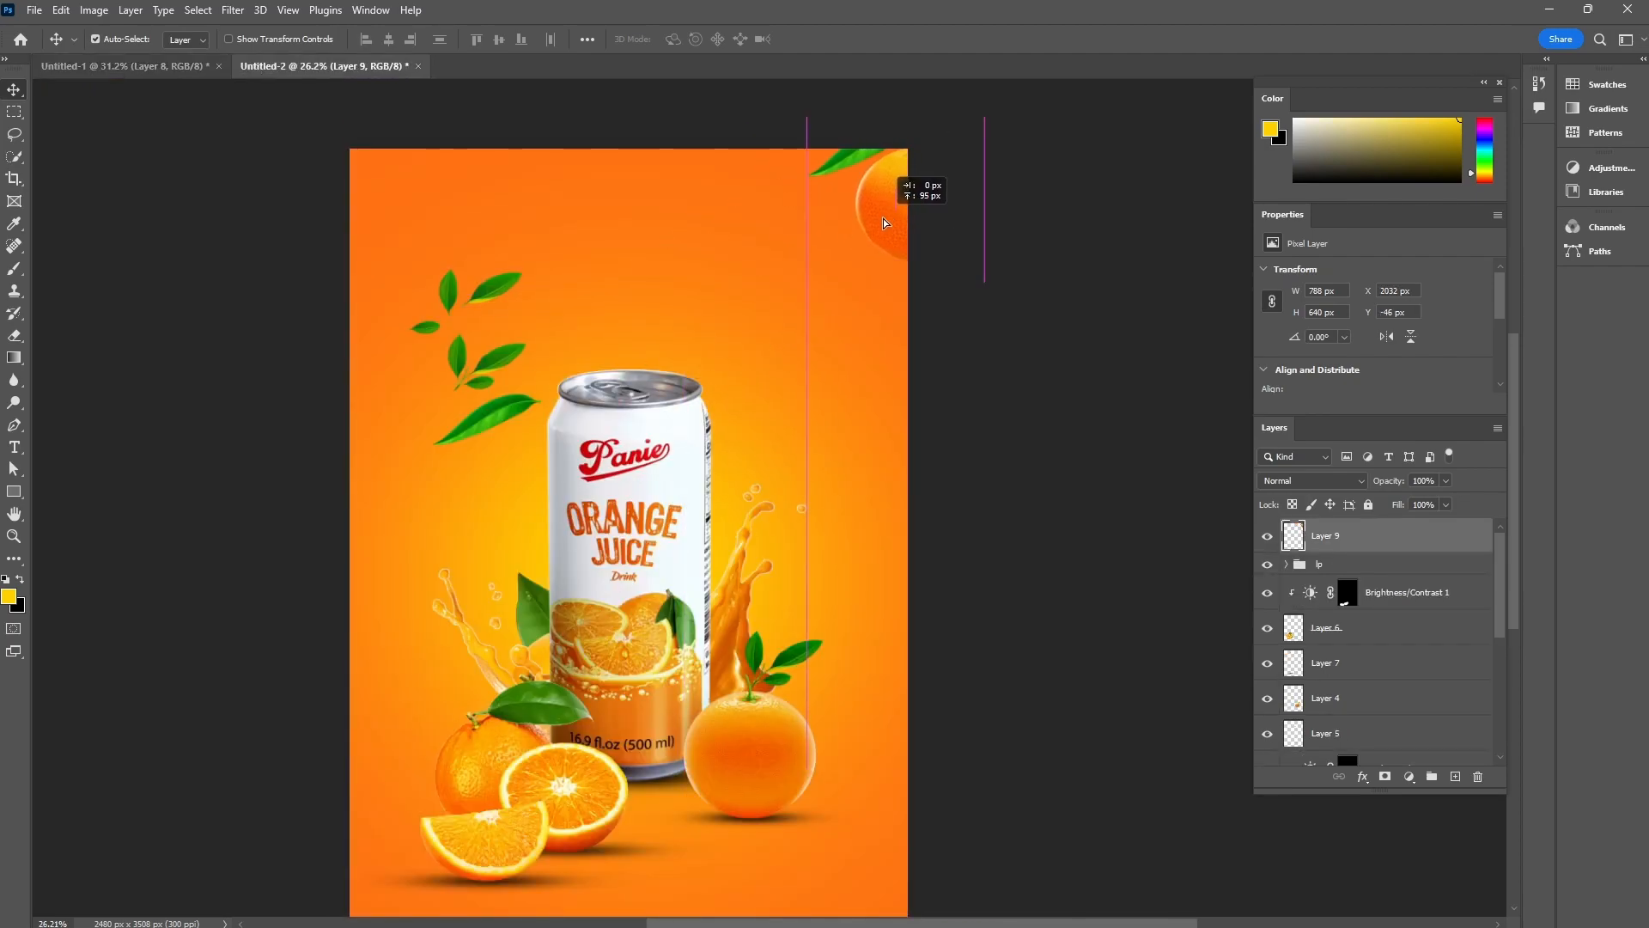
- Duplicate the corner orange, scale the copy down slightly and place it partly off the poster's upper-left corner
{"action": "left_click_drag", "start_coordinate": [885, 161], "coordinate": [342, 296]}
{"action": "scroll", "coordinate": [983, 391], "scroll_direction": "up", "scroll_amount": 1}
{"action": "key", "text": "ctrl+t"}
{"action": "left_click_drag", "start_coordinate": [369, 241], "coordinate": [368, 242]}
{"action": "left_click", "coordinate": [848, 42]}
- Rotate the large single leaf to point downward and place it near the poster's top, above the other leaves
{"action": "left_click", "coordinate": [495, 331]}
{"action": "key", "text": "ctrl+t"}
{"action": "left_click_drag", "start_coordinate": [534, 311], "coordinate": [545, 275]}
{"action": "left_click", "coordinate": [848, 41]}
- Duplicate the long leaf, flip the copy, scale it to about 60% and attach it to the upper-left orange's stem
{"action": "left_click", "coordinate": [498, 458]}
{"action": "left_click_drag", "start_coordinate": [505, 468], "coordinate": [441, 273]}
{"action": "scroll", "coordinate": [1318, 602], "scroll_direction": "up", "scroll_amount": 1}
{"action": "scroll", "coordinate": [1318, 601], "scroll_direction": "down", "scroll_amount": 2}
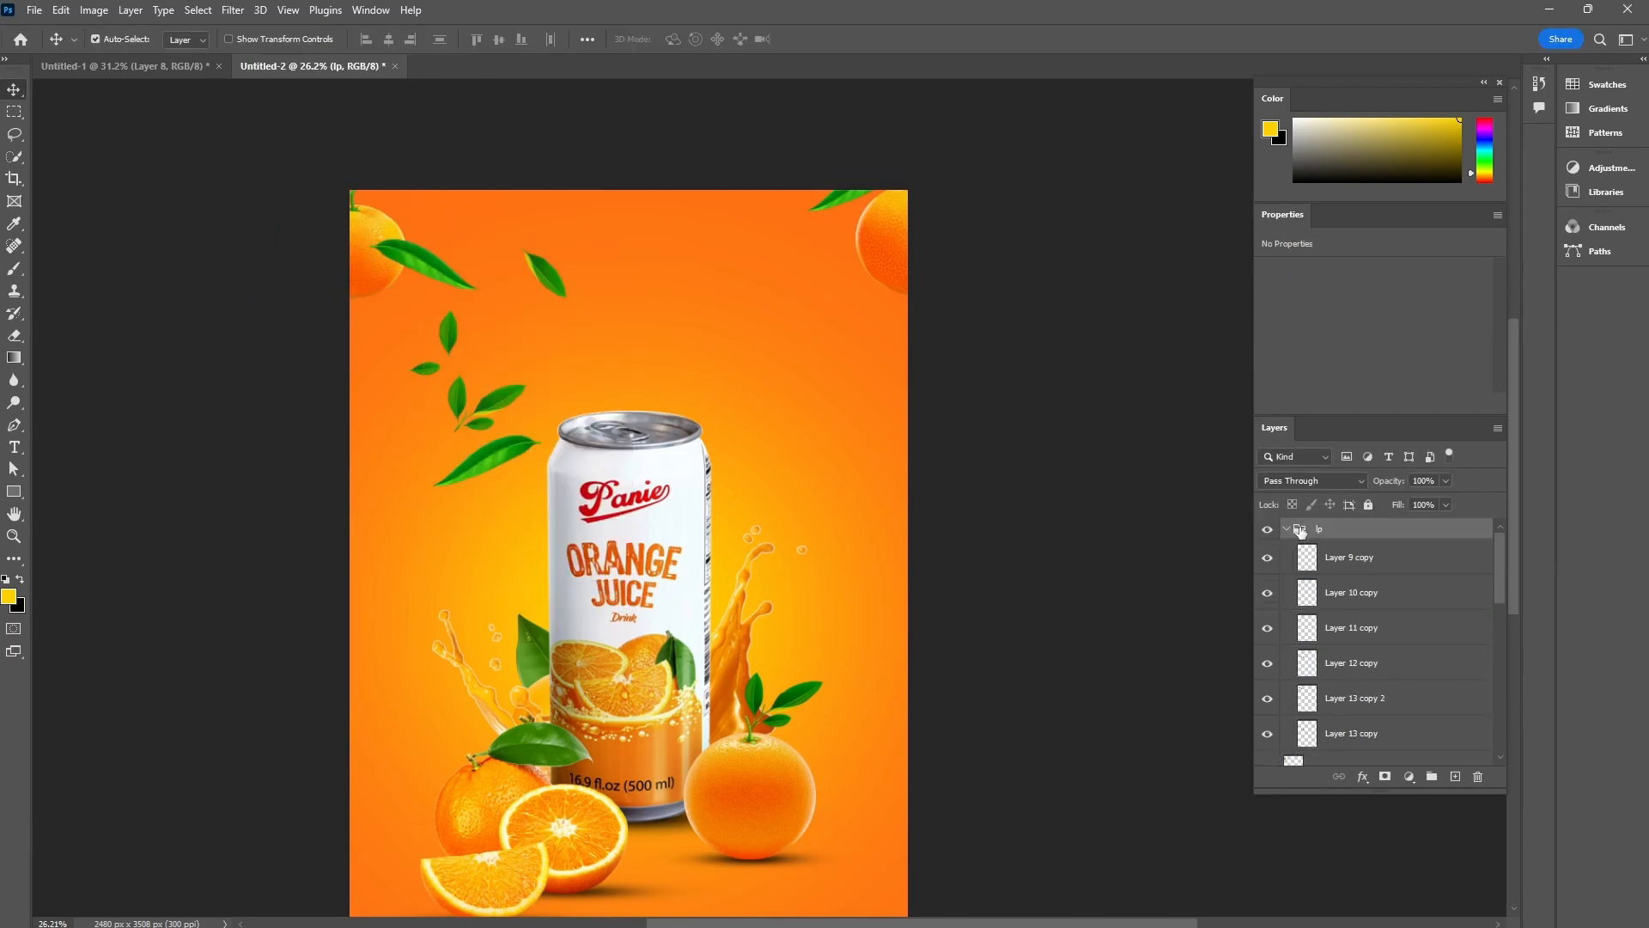
{"action": "key", "text": "ctrl+t"}
{"action": "scroll", "coordinate": [373, 215], "scroll_direction": "up", "scroll_amount": 5}
{"action": "left_click_drag", "start_coordinate": [373, 184], "coordinate": [463, 374]}
{"action": "scroll", "coordinate": [370, 184], "scroll_direction": "up", "scroll_amount": 5}
{"action": "left_click_drag", "start_coordinate": [371, 242], "coordinate": [380, 228]}
{"action": "left_click_drag", "start_coordinate": [857, 471], "coordinate": [833, 513]}
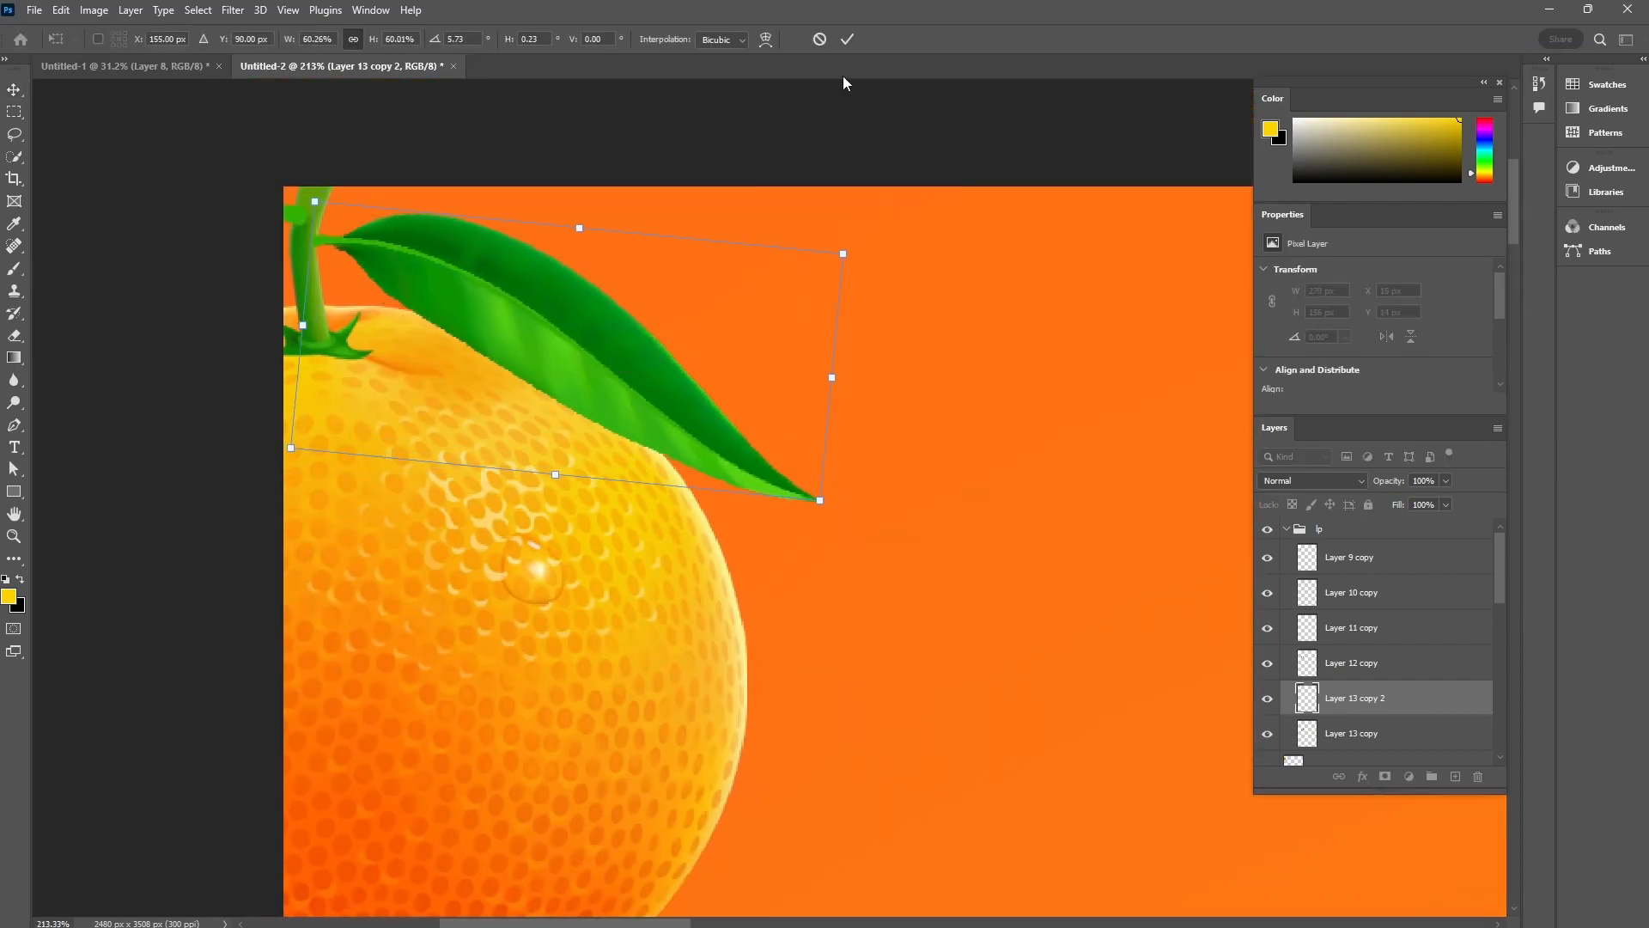
{"action": "left_click", "coordinate": [847, 39]}
{"action": "scroll", "coordinate": [473, 310], "scroll_direction": "down", "scroll_amount": 10}
{"action": "left_click_drag", "start_coordinate": [557, 494], "coordinate": [558, 397]}
{"action": "left_click", "coordinate": [1012, 523]}
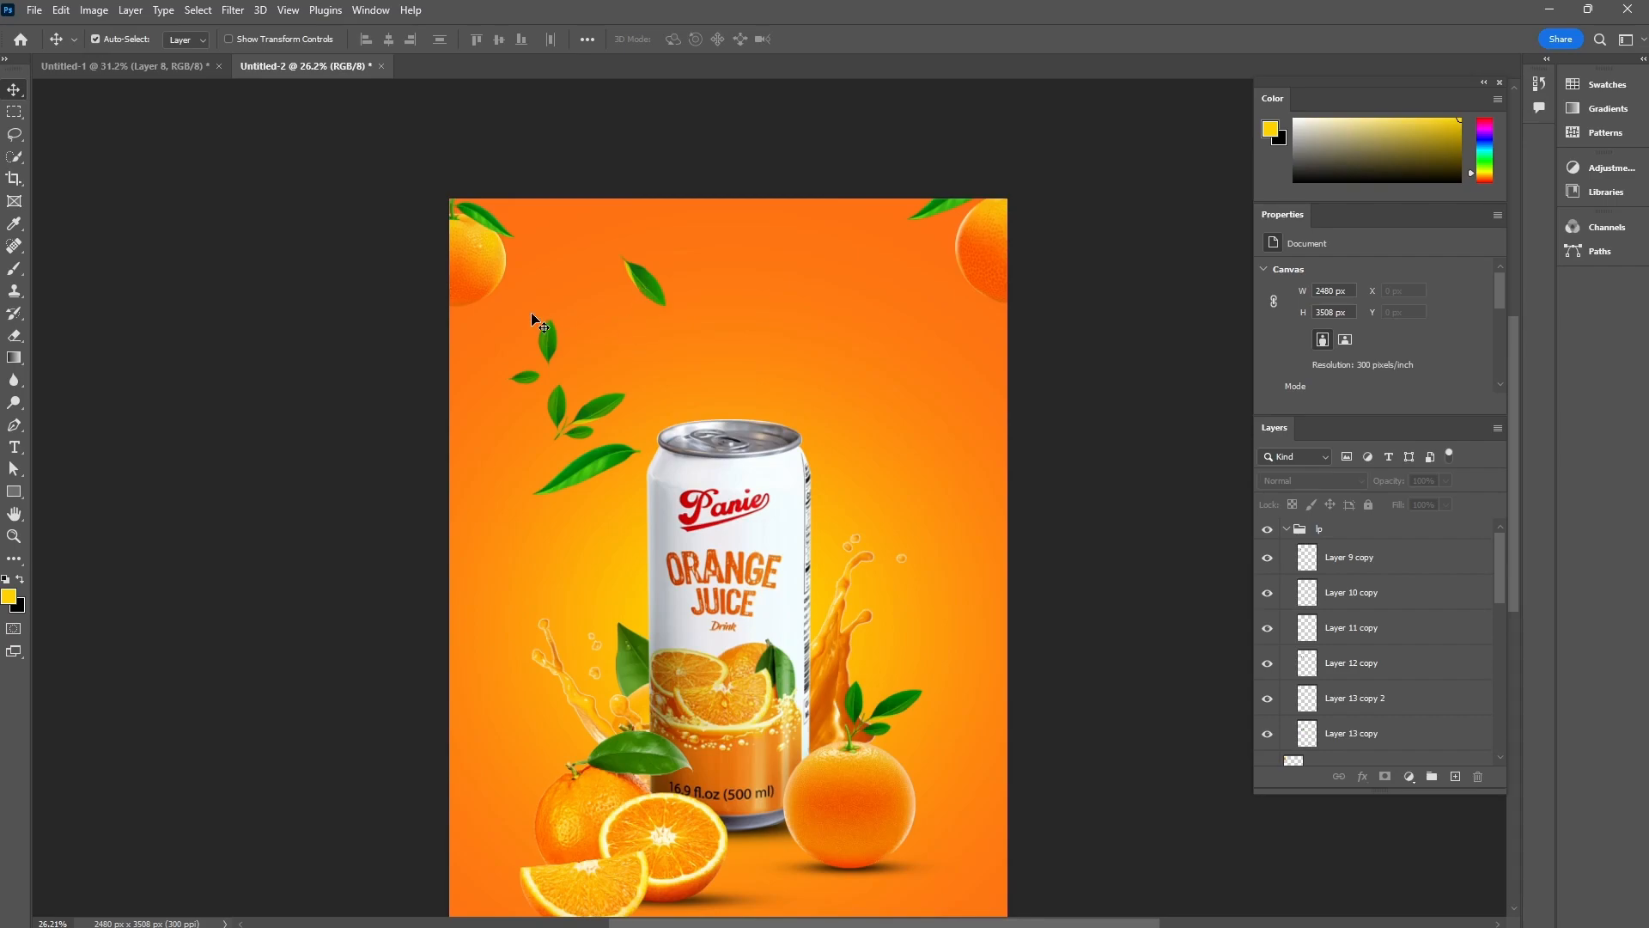
- Duplicate the whole orange standing beside the can, shrink the copy and place it to the right of the can's lid
{"action": "scroll", "coordinate": [543, 316], "scroll_direction": "down", "scroll_amount": 2}
{"action": "left_click_drag", "start_coordinate": [857, 776], "coordinate": [791, 328]}
{"action": "left_click_drag", "start_coordinate": [792, 328], "coordinate": [591, 459]}
{"action": "key", "text": "ctrl+t"}
{"action": "left_click_drag", "start_coordinate": [588, 350], "coordinate": [588, 455]}
{"action": "left_click_drag", "start_coordinate": [627, 570], "coordinate": [660, 542]}
{"action": "left_click_drag", "start_coordinate": [604, 505], "coordinate": [874, 399]}
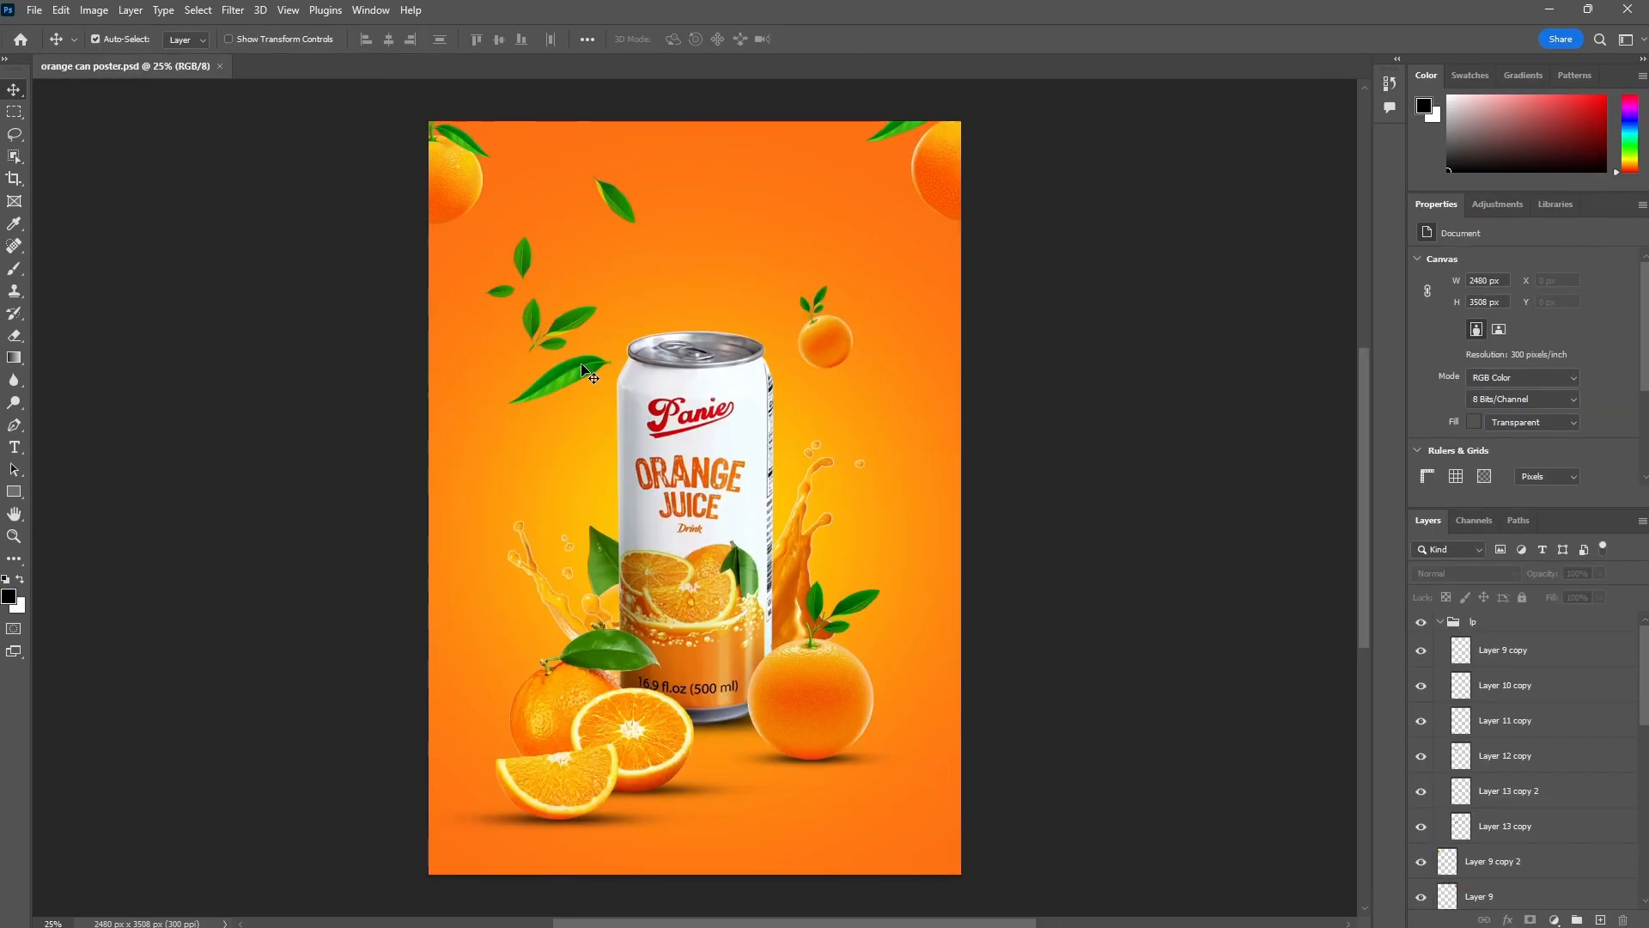
- Move the long leaf up beside the upper-left orange and scale it down slightly
{"action": "left_click_drag", "start_coordinate": [568, 370], "coordinate": [572, 175]}
{"action": "key", "text": "ctrl+t"}
{"action": "left_click_drag", "start_coordinate": [544, 152], "coordinate": [657, 235]}
{"action": "left_click", "coordinate": [250, 261]}
- Rotate the top-centre leaf by about 10°, then enlarge the upright leaf to about 138% and rotate it about 121°
{"action": "key", "text": "ctrl+t"}
{"action": "left_click_drag", "start_coordinate": [639, 203], "coordinate": [670, 236]}
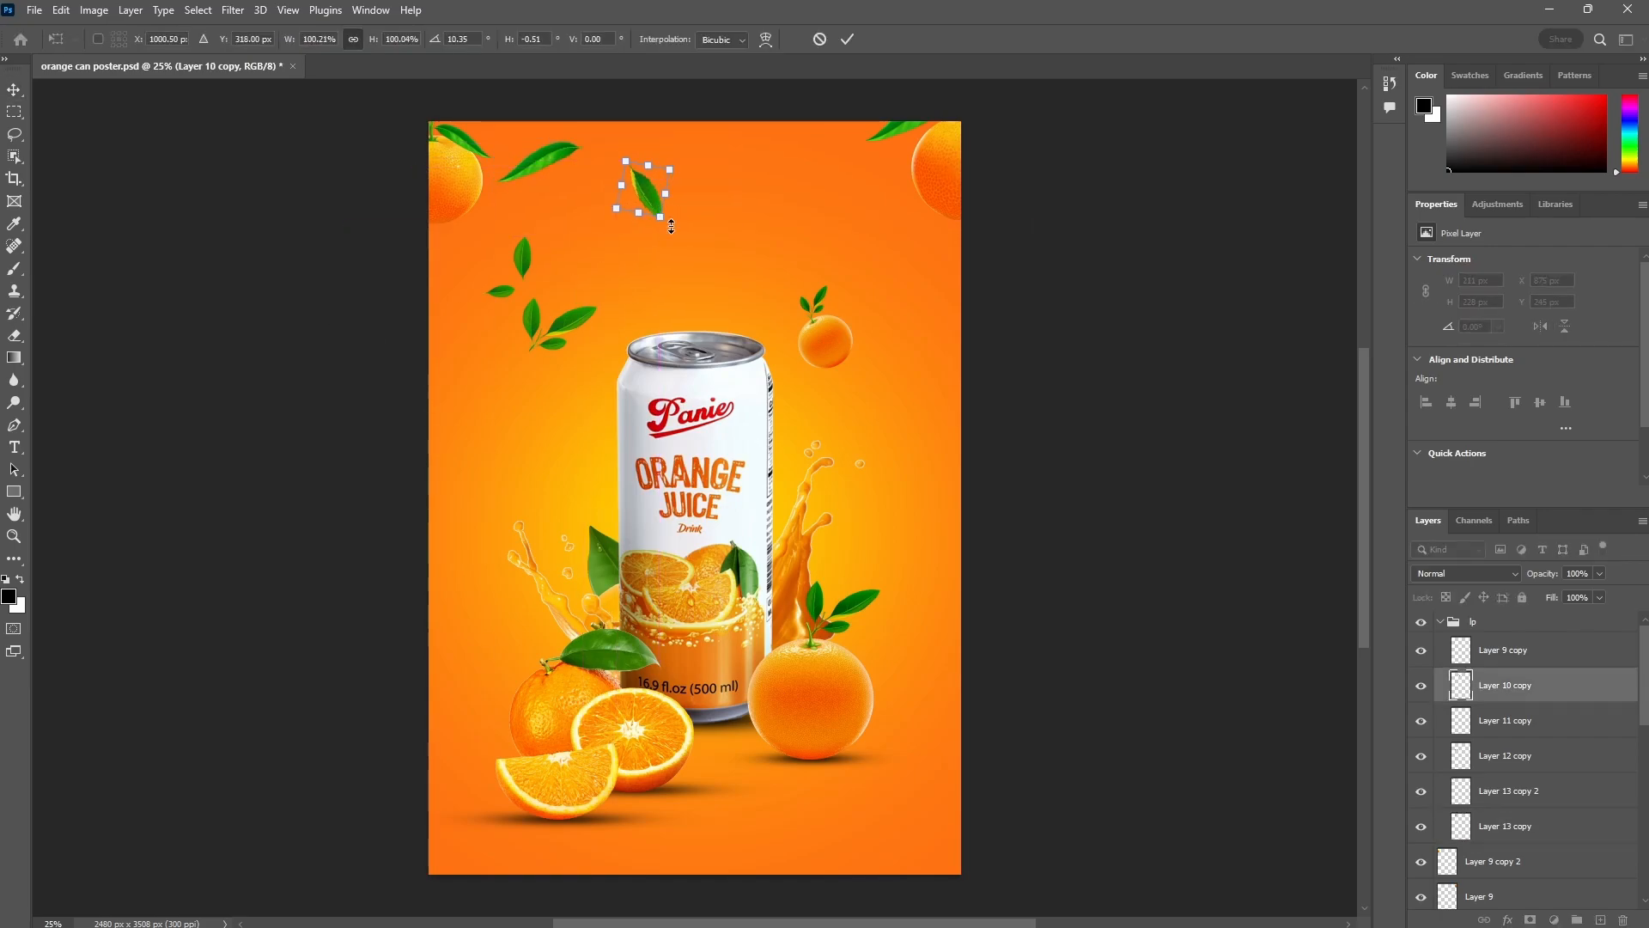
{"action": "key", "text": "Return"}
{"action": "left_click", "coordinate": [525, 264]}
{"action": "key", "text": "ctrl+t"}
{"action": "left_click_drag", "start_coordinate": [545, 258], "coordinate": [542, 275]}
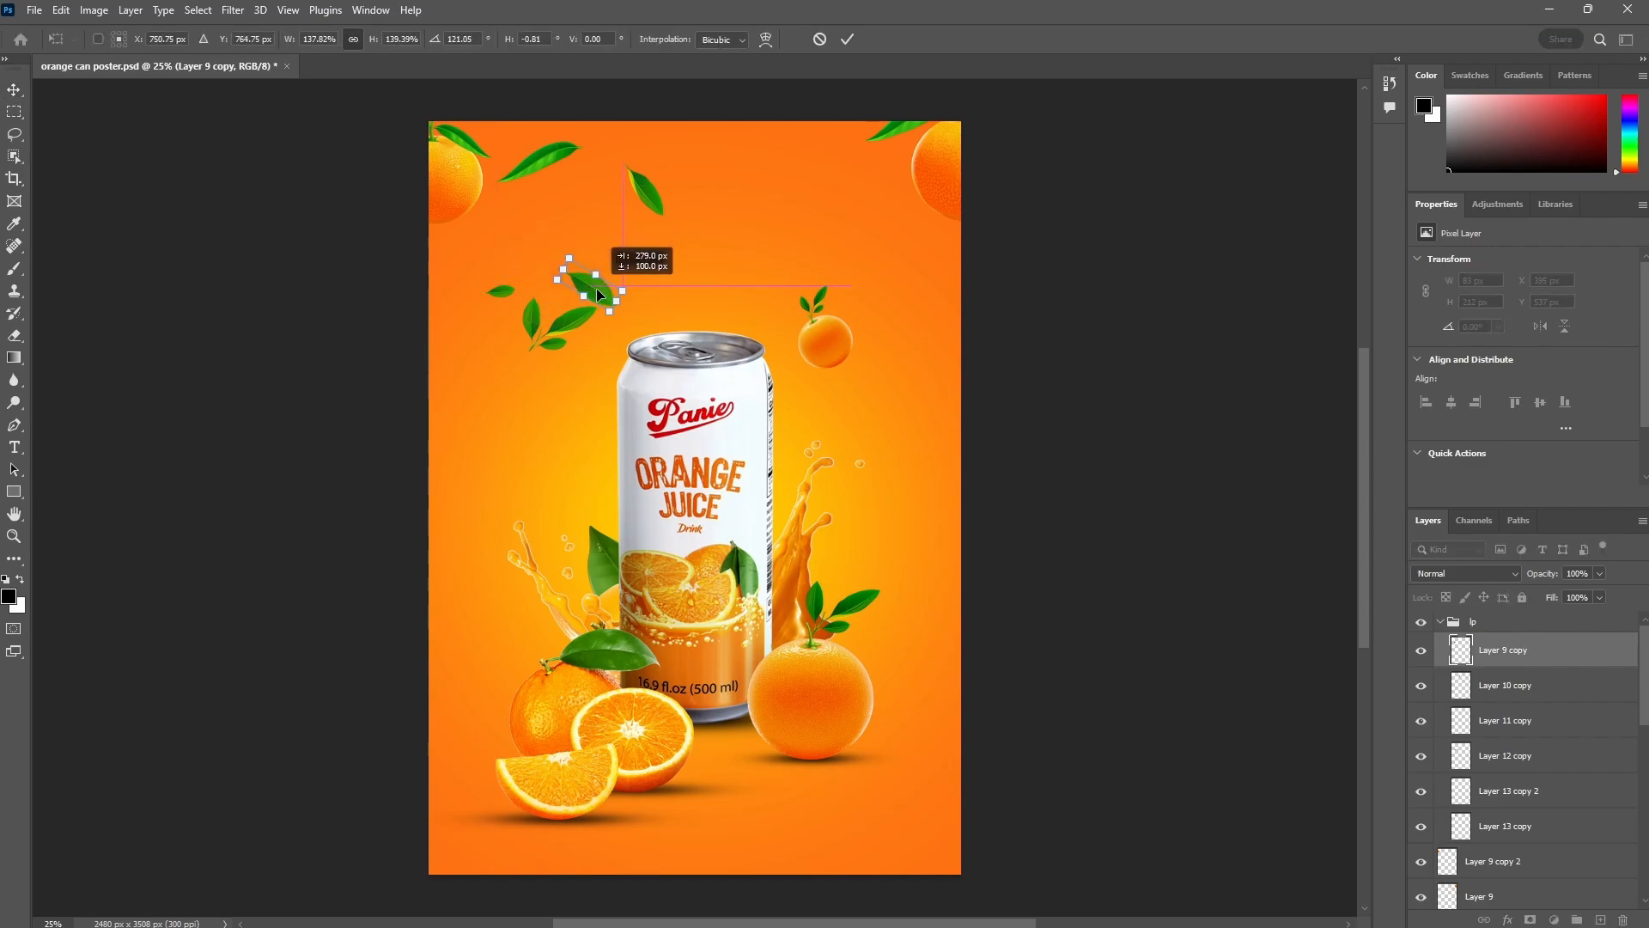
- Move the small orange to just above the can's lid and scale it down further
{"action": "left_click", "coordinate": [829, 333]}
{"action": "left_click_drag", "start_coordinate": [829, 334], "coordinate": [722, 258]}
{"action": "key", "text": "ctrl+t"}
{"action": "left_click", "coordinate": [847, 40]}
{"action": "left_click", "coordinate": [1029, 331]}
- Place a copy of the front whole orange at the poster's right edge and shift the upper-right corner orange higher
{"action": "left_click_drag", "start_coordinate": [813, 692], "coordinate": [998, 324]}
{"action": "left_click_drag", "start_coordinate": [948, 173], "coordinate": [933, 133]}
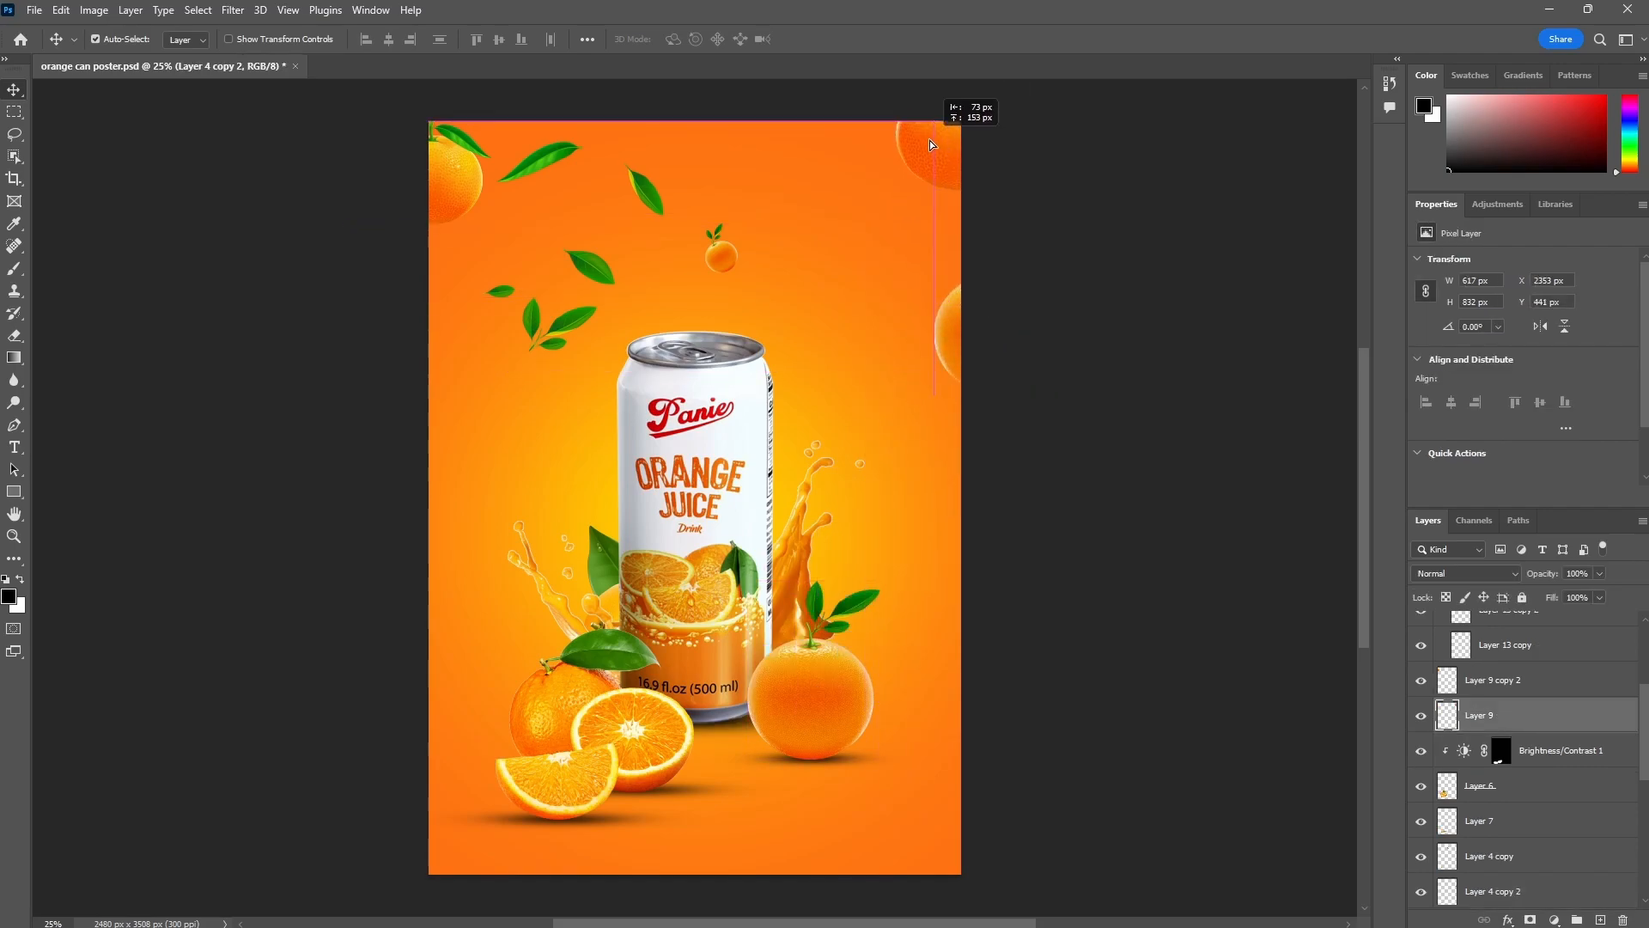
{"action": "left_click", "coordinate": [1029, 377]}
- Duplicate the long leaf, scale the copy to about 54%, tilt it and place it above the can's right side
{"action": "left_click_drag", "start_coordinate": [541, 161], "coordinate": [854, 278]}
{"action": "key", "text": "ctrl+t"}
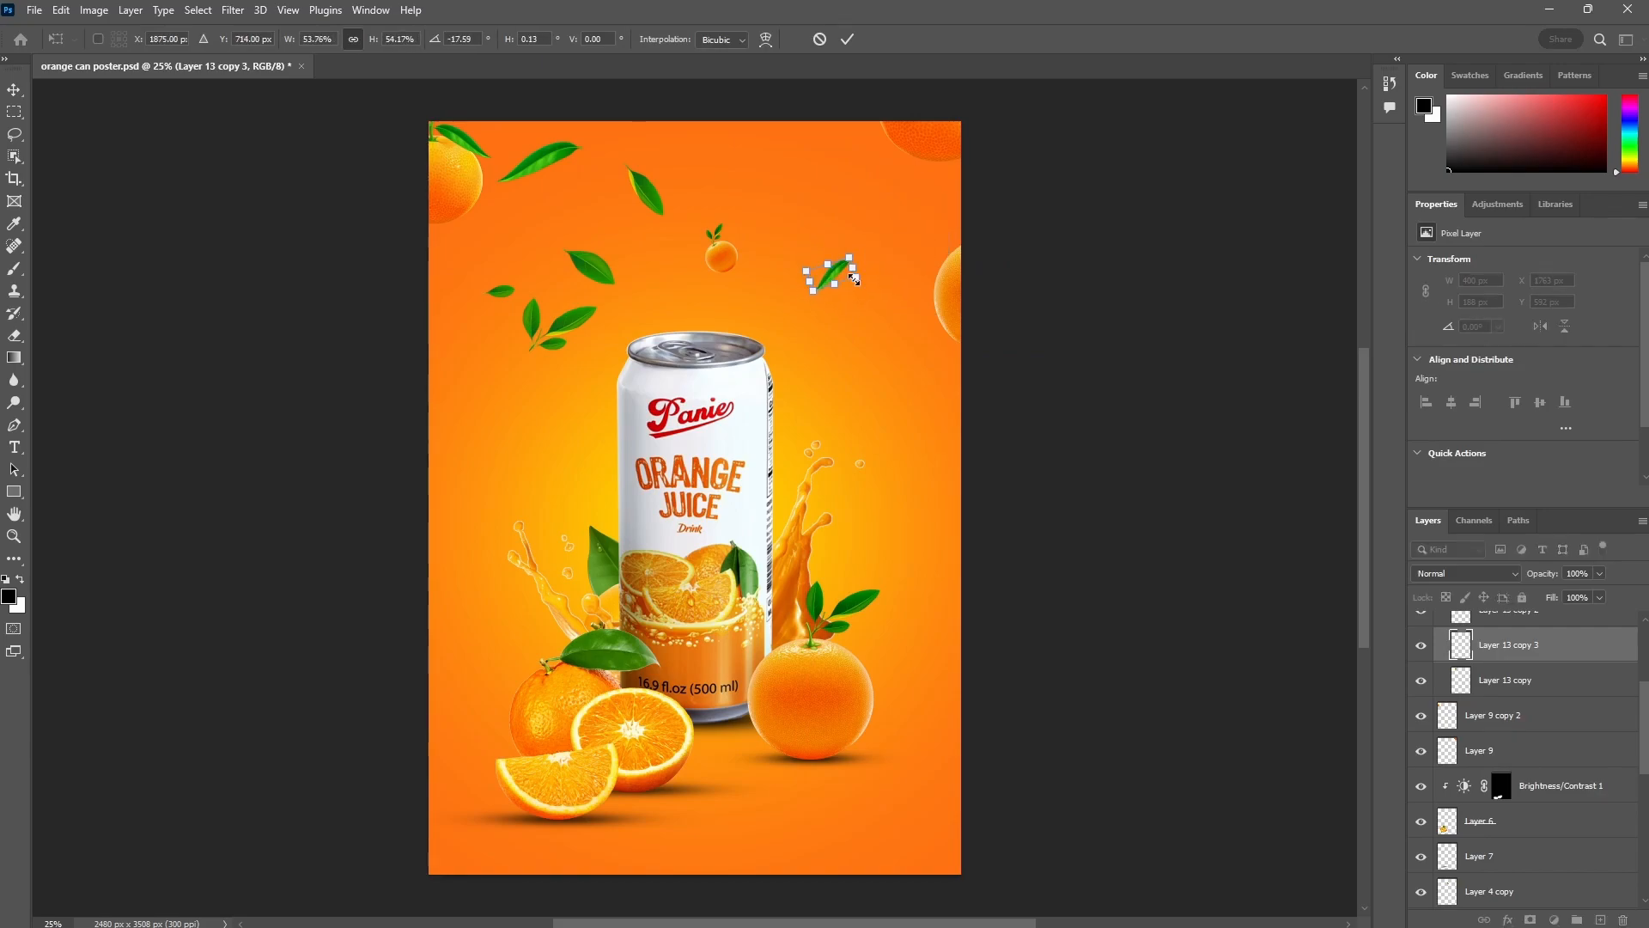
{"action": "key", "text": "Return"}
- Add a small orange copy left of the can's lid, rotate the three-leaf sprig onto the right-edge orange and raise that orange
{"action": "left_click_drag", "start_coordinate": [565, 373], "coordinate": [565, 360]}
{"action": "left_click_drag", "start_coordinate": [562, 324], "coordinate": [824, 343]}
{"action": "key", "text": "ctrl+t"}
{"action": "key", "text": "ctrl+z"}
{"action": "mouse_move", "coordinate": [912, 246]}
{"action": "left_mouse_down"}
{"action": "mouse_move", "coordinate": [911, 161]}
{"action": "mouse_move", "coordinate": [926, 234]}
{"action": "left_mouse_up"}
{"action": "left_click_drag", "start_coordinate": [982, 169], "coordinate": [980, 168]}
{"action": "key", "text": "Return"}
{"action": "left_click_drag", "start_coordinate": [950, 288], "coordinate": [951, 251]}
{"action": "left_click", "coordinate": [1035, 412]}
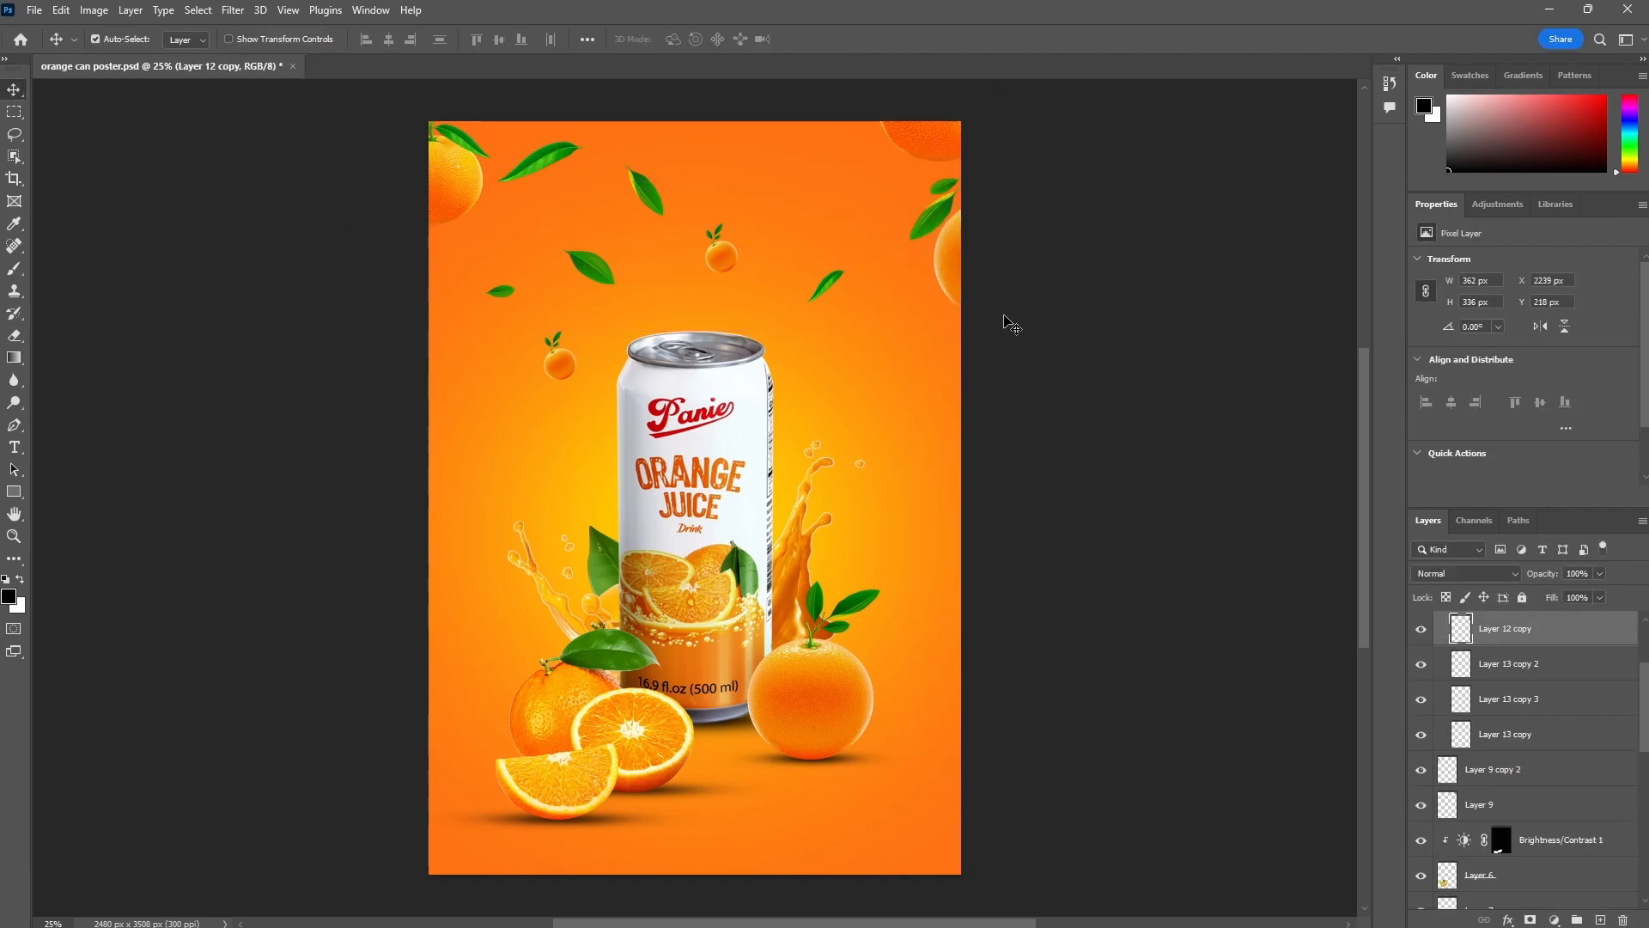
- Duplicate the small orange above the can and place the copy at the poster's top edge beside the corner orange
{"action": "left_click_drag", "start_coordinate": [717, 256], "coordinate": [850, 131]}
{"action": "scroll", "coordinate": [881, 109], "scroll_direction": "up", "scroll_amount": 3}
{"action": "key", "text": "ctrl+minus"}
{"action": "left_click", "coordinate": [840, 142]}
- Duplicate the long leaf near the upper-left orange and place the transformed copy beside the small orange at the top edge
{"action": "left_click_drag", "start_coordinate": [507, 256], "coordinate": [807, 90]}
{"action": "key", "text": "ctrl+t"}
{"action": "left_click_drag", "start_coordinate": [818, 398], "coordinate": [795, 432]}
{"action": "scroll", "coordinate": [797, 436], "scroll_direction": "up", "scroll_amount": 2}
{"action": "key", "text": "Return"}
{"action": "left_click", "coordinate": [902, 139]}
- Duplicate the rotated medium leaf, scale the copy to about 78% and place it left of the small orange beside the can
{"action": "scroll", "coordinate": [773, 461], "scroll_direction": "down", "scroll_amount": 6}
{"action": "left_click_drag", "start_coordinate": [520, 304], "coordinate": [450, 420]}
{"action": "key", "text": "ctrl+t"}
{"action": "left_click_drag", "start_coordinate": [468, 436], "coordinate": [454, 449]}
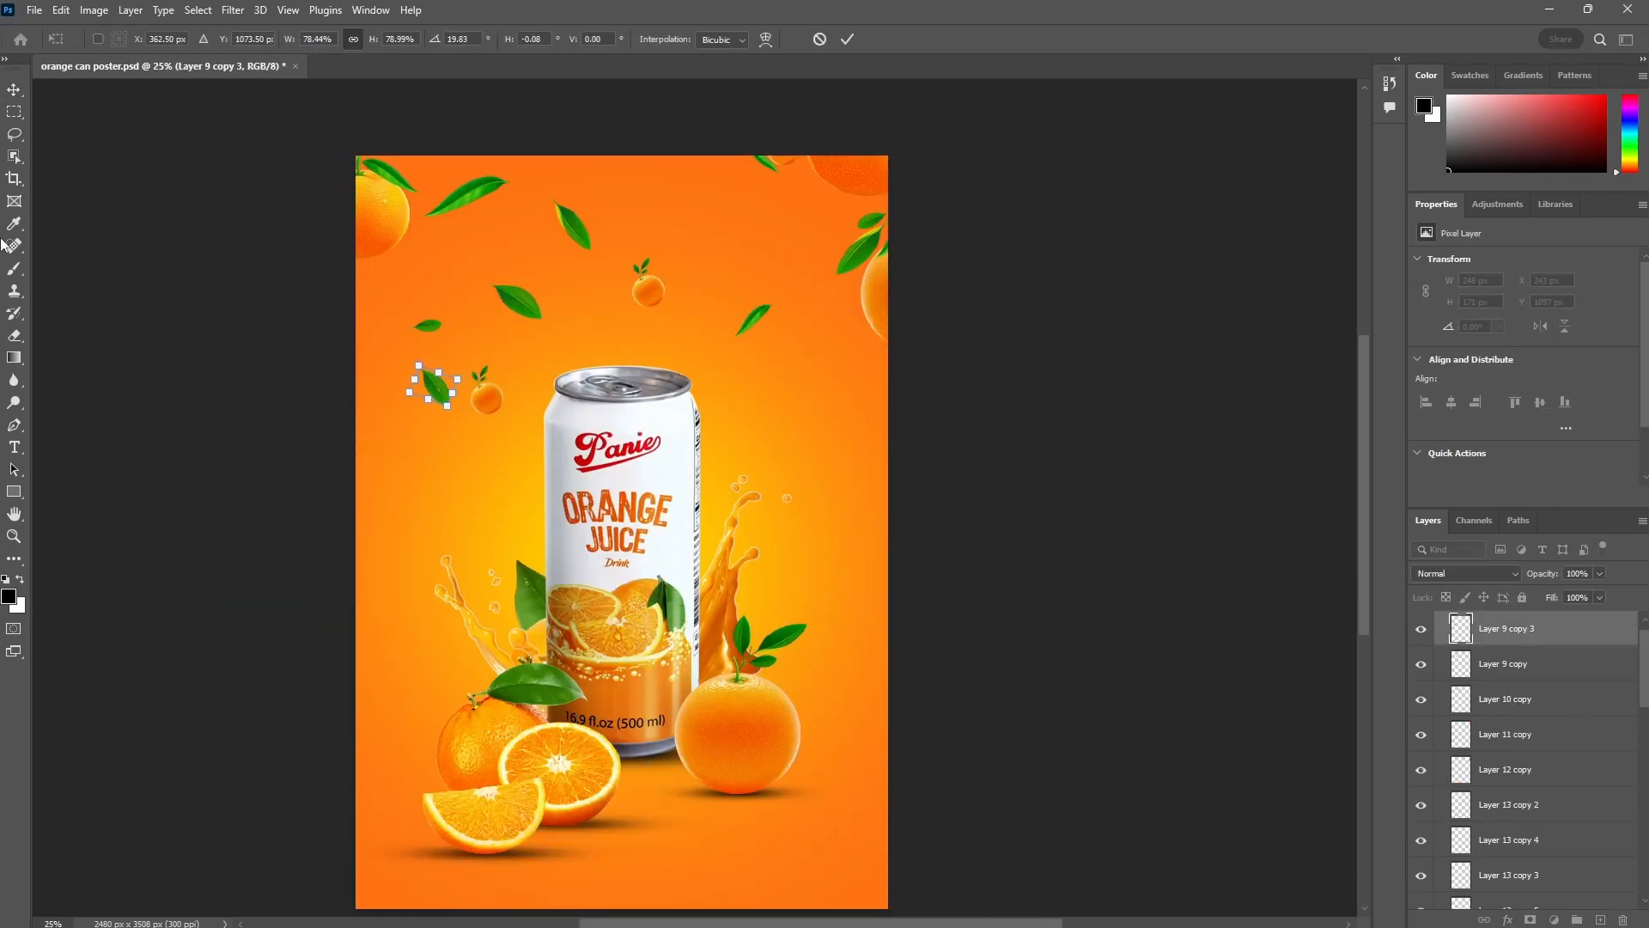
{"action": "left_click", "coordinate": [310, 303]}
- Enlarge the tiny single leaf, rotate it upright and shift it toward the poster's left edge
{"action": "left_click", "coordinate": [428, 326]}
{"action": "key", "text": "ctrl+t"}
{"action": "left_click_drag", "start_coordinate": [445, 306], "coordinate": [410, 315]}
{"action": "left_click", "coordinate": [847, 38]}
- Place a copy of the small orange and a shrunken copy of the long leaf to the right of the can
{"action": "left_click_drag", "start_coordinate": [495, 403], "coordinate": [784, 444]}
{"action": "left_click_drag", "start_coordinate": [756, 322], "coordinate": [843, 470]}
{"action": "key", "text": "ctrl+t"}
{"action": "left_click", "coordinate": [847, 39]}
{"action": "left_click", "coordinate": [469, 199]}
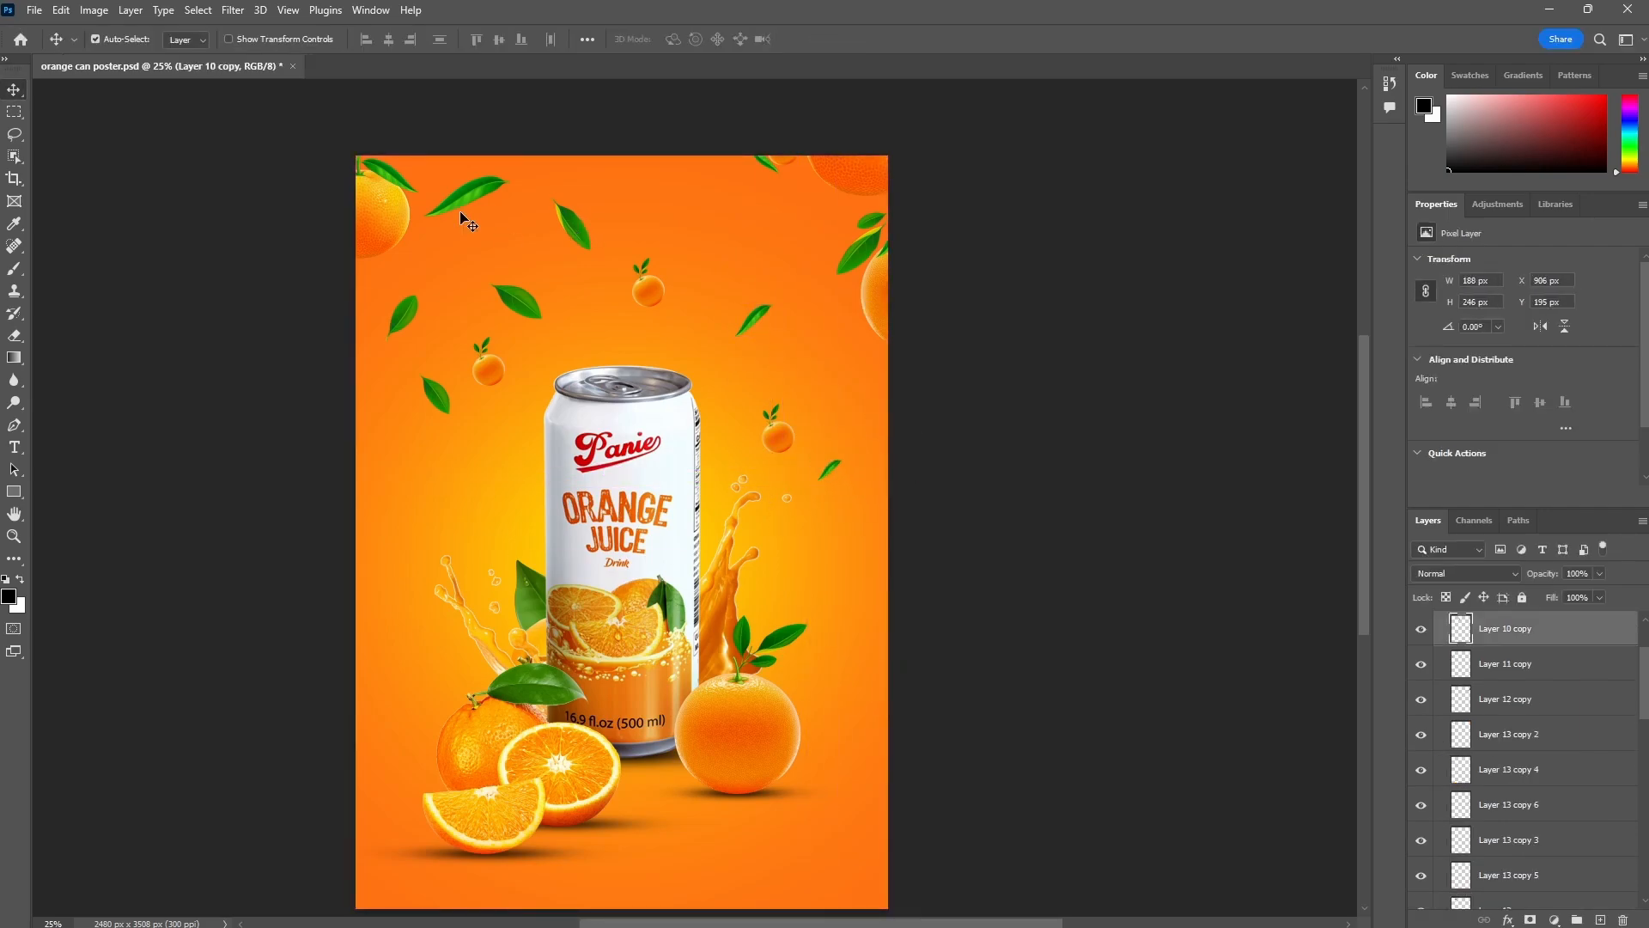
- Apply a Gaussian Blur with a radius of 11.1 pixels to the upper-left orange
{"action": "left_click", "coordinate": [379, 210]}
{"action": "left_click", "coordinate": [378, 209]}
{"action": "left_click", "coordinate": [233, 10]}
{"action": "mouse_move", "coordinate": [258, 232]}
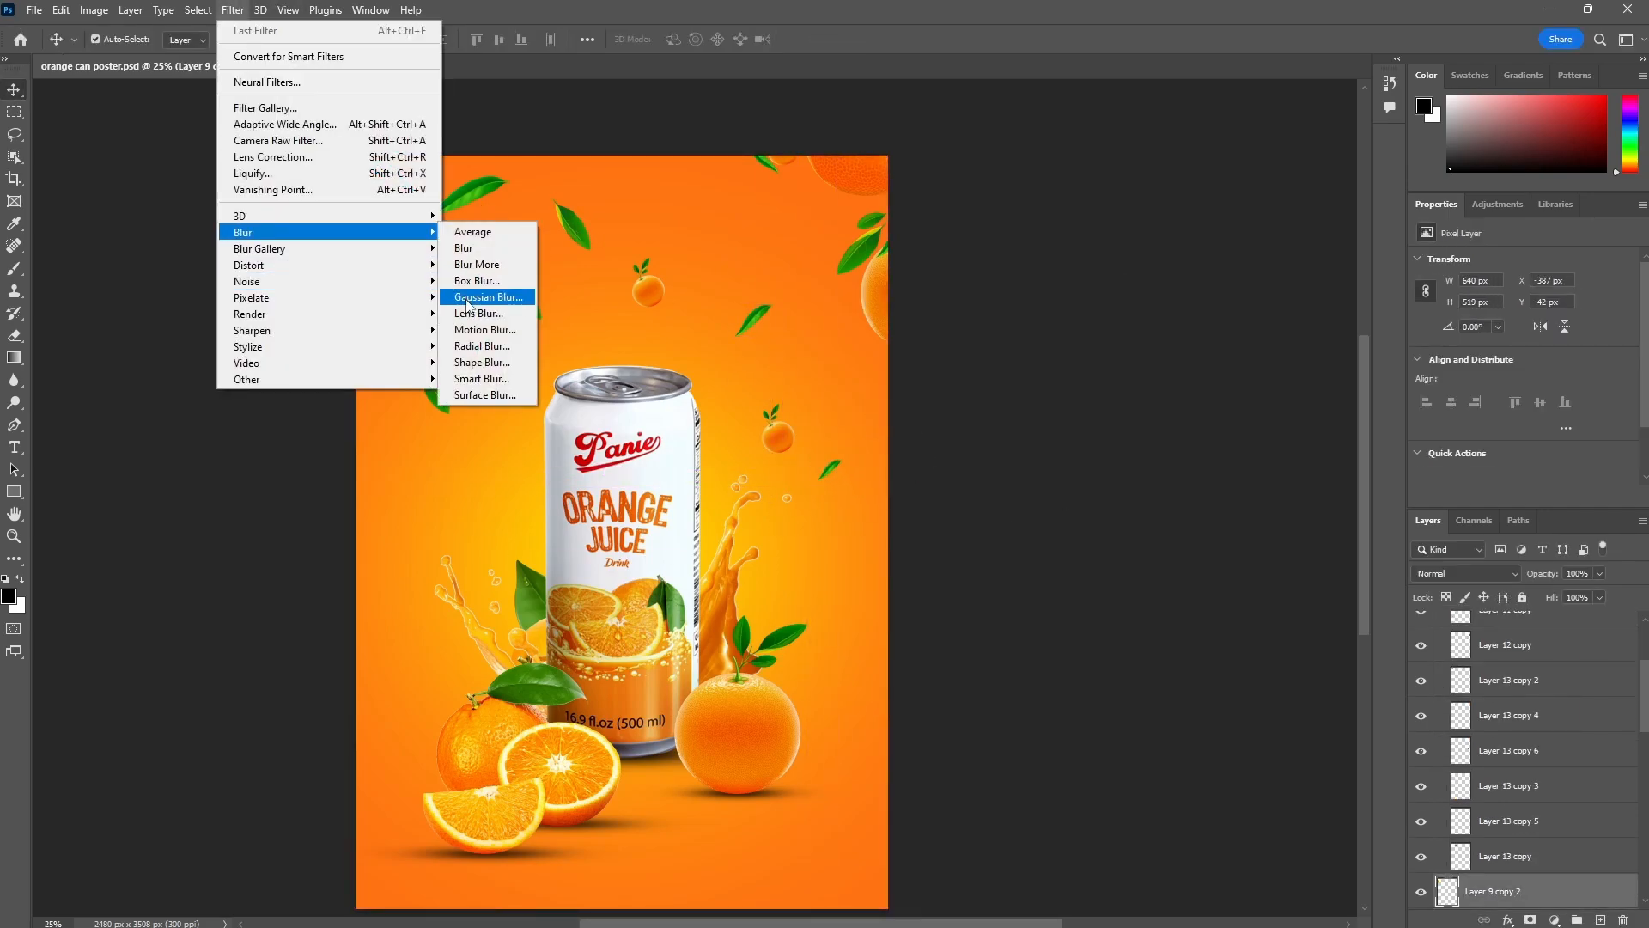
{"action": "left_click", "coordinate": [481, 298]}
{"action": "left_click_drag", "start_coordinate": [746, 462], "coordinate": [763, 465]}
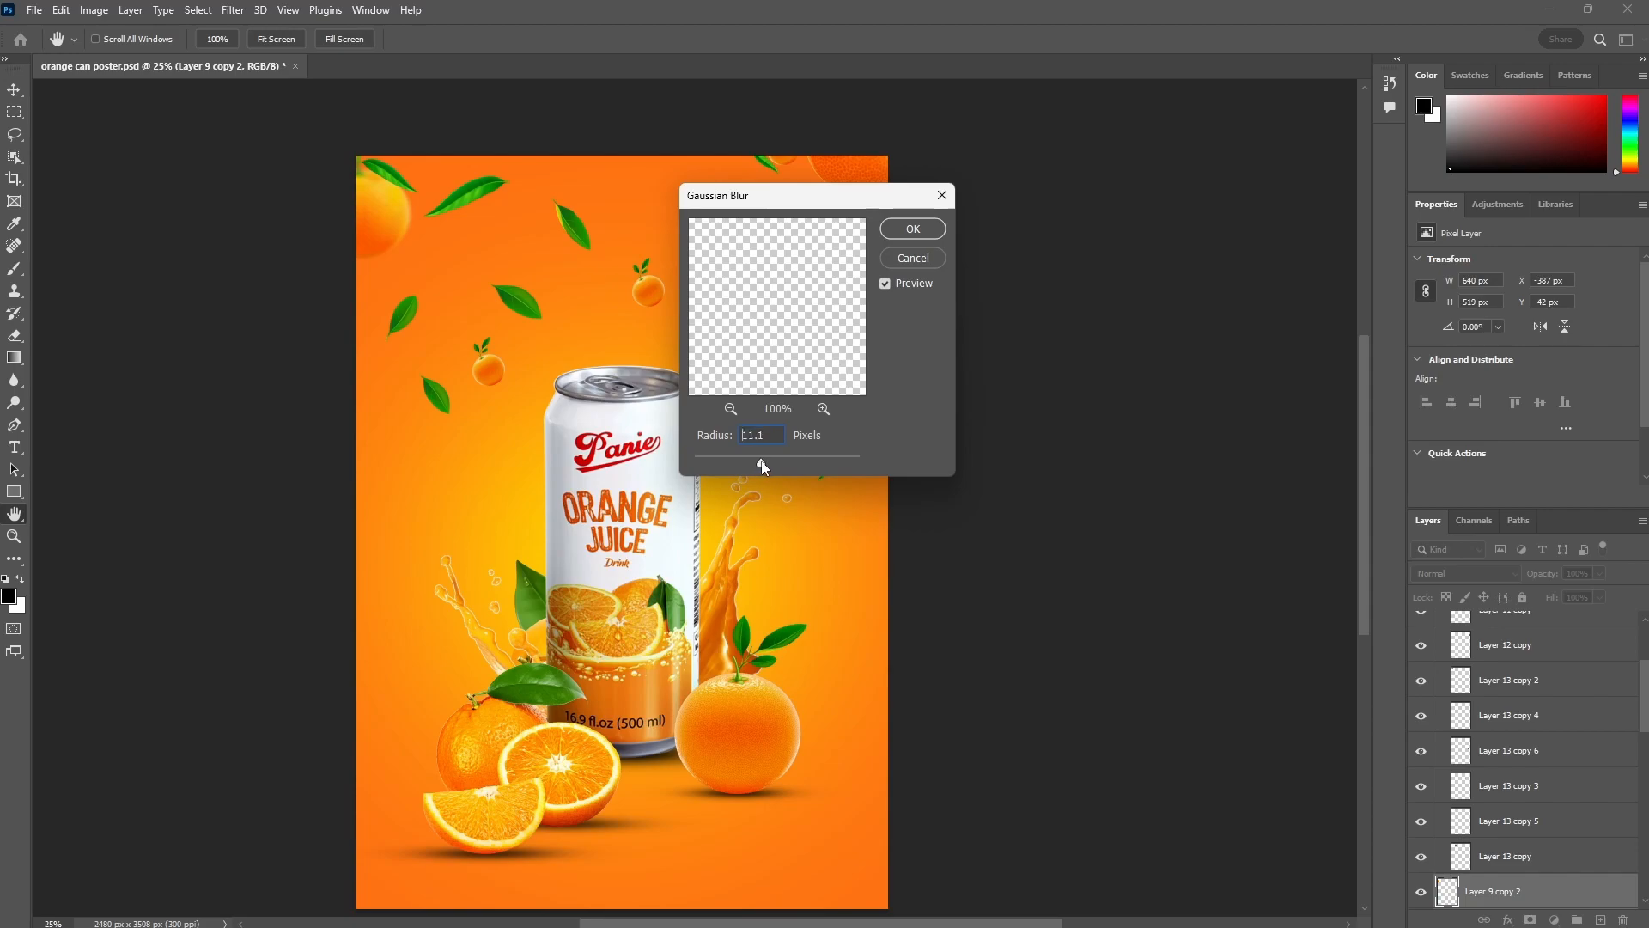
{"action": "left_click", "coordinate": [913, 228]}
- Apply the 11.1-pixel Gaussian Blur to the leaf attached to the upper-left orange
{"action": "left_click", "coordinate": [384, 176]}
{"action": "left_click", "coordinate": [233, 11]}
{"action": "mouse_move", "coordinate": [258, 229]}
{"action": "left_click", "coordinate": [481, 296]}
{"action": "left_click", "coordinate": [913, 229]}
- Blur the long leaf beside the upper-left orange with a Gaussian Blur radius of 11.1 pixels
{"action": "left_click", "coordinate": [464, 196]}
{"action": "left_click", "coordinate": [233, 10]}
{"action": "left_click", "coordinate": [481, 296]}
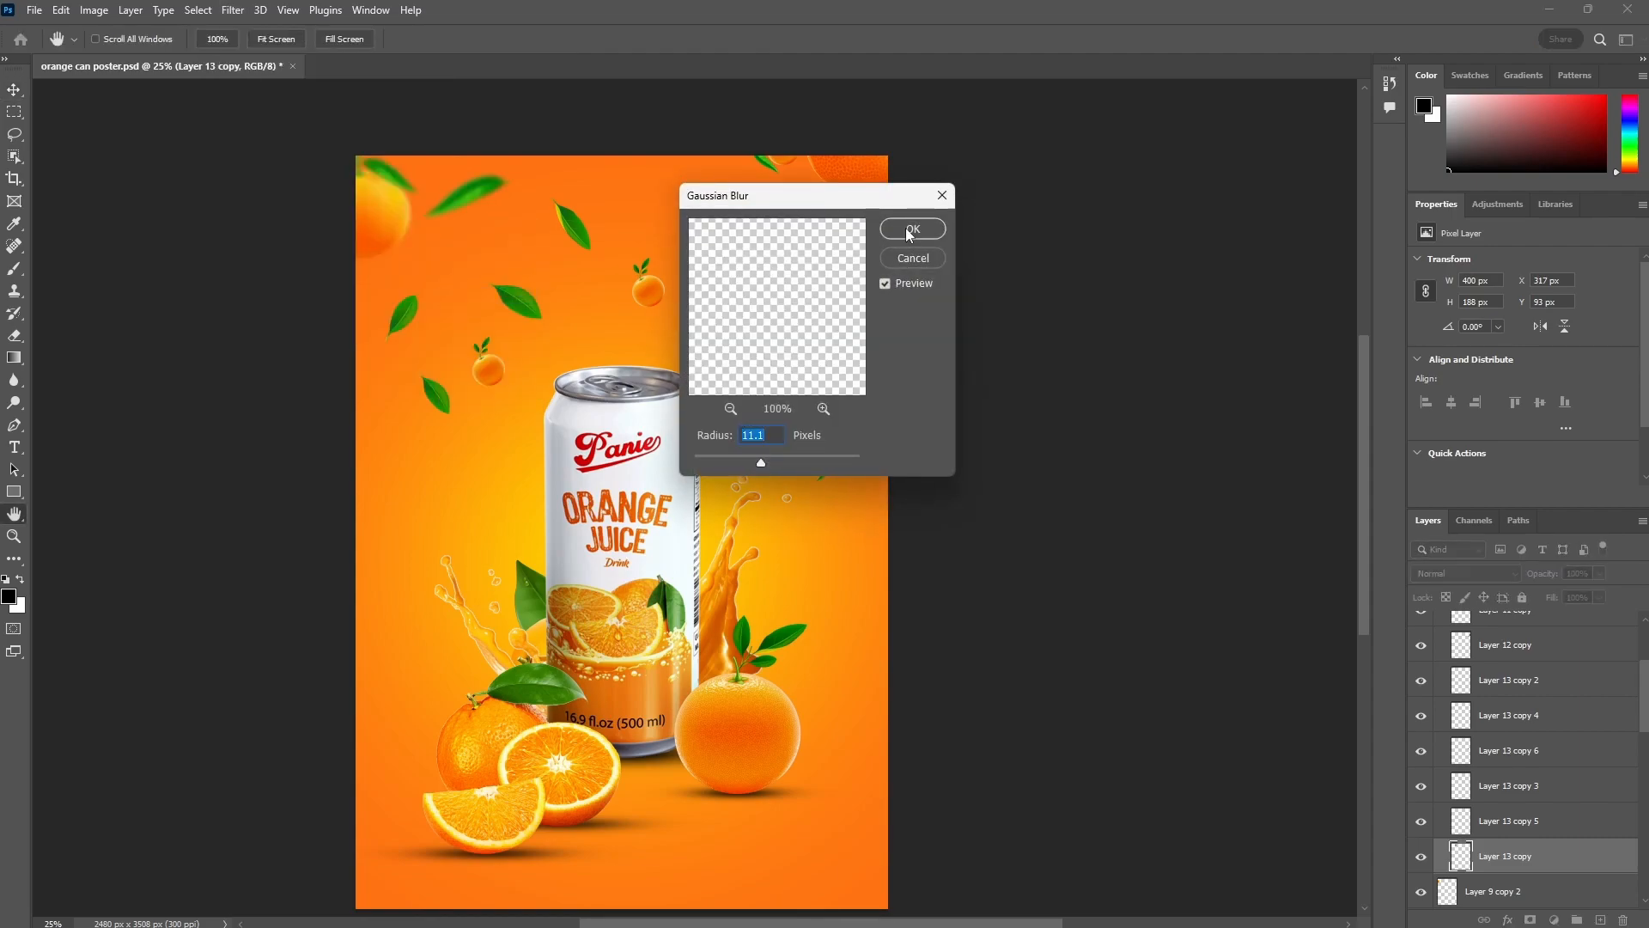
{"action": "left_click", "coordinate": [908, 236]}
- Apply the same Gaussian Blur to the single leaf at the top centre of the poster
{"action": "left_click", "coordinate": [572, 234]}
{"action": "left_click", "coordinate": [232, 10]}
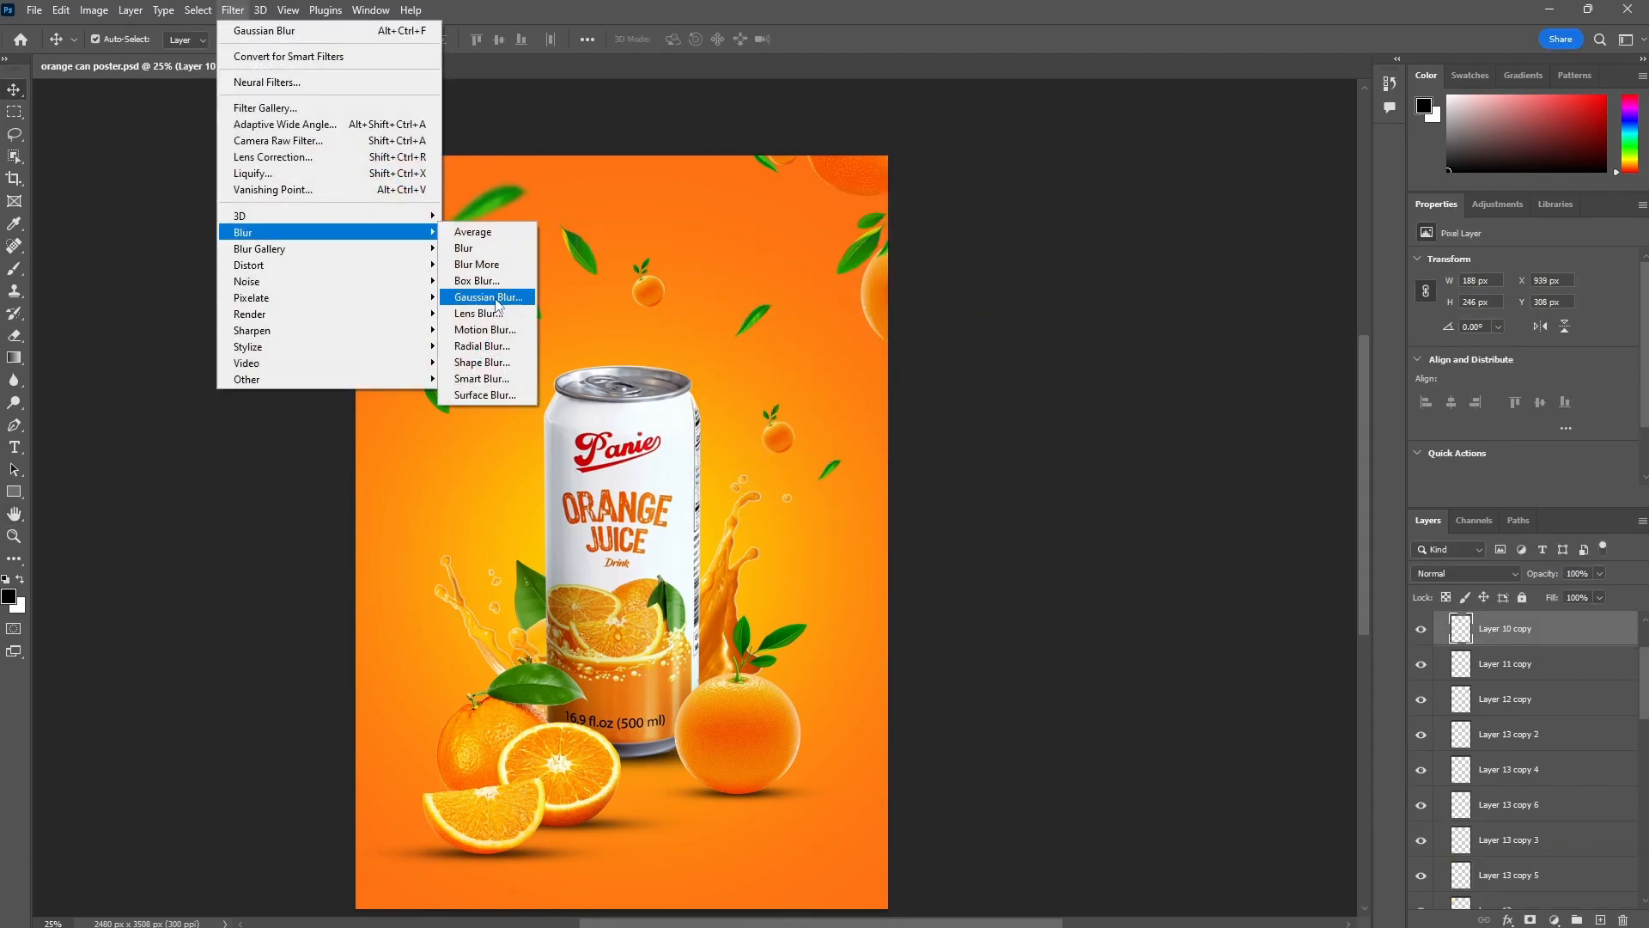
{"action": "left_click", "coordinate": [486, 297]}
{"action": "left_click", "coordinate": [913, 229]}
- Apply the same Gaussian Blur to the small orange above the can
{"action": "left_click", "coordinate": [648, 293]}
{"action": "left_click", "coordinate": [233, 11]}
{"action": "left_click", "coordinate": [481, 297]}
{"action": "left_click", "coordinate": [913, 229]}
- Apply the same Gaussian Blur to the large orange in the upper-right corner
{"action": "left_click", "coordinate": [816, 226]}
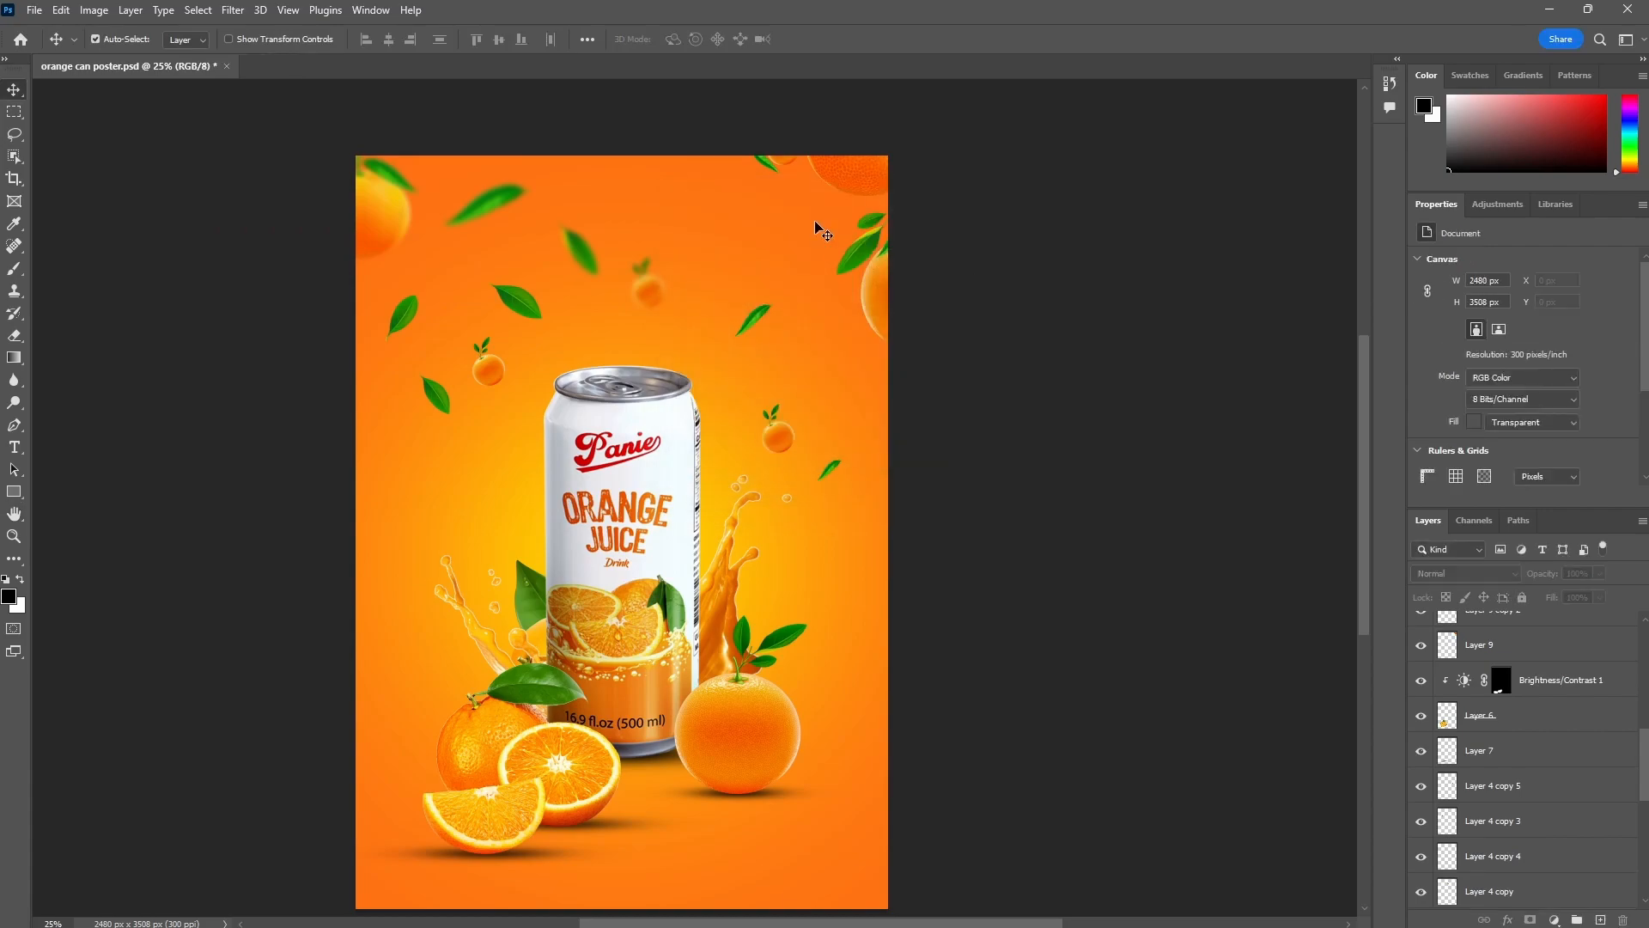
{"action": "left_click", "coordinate": [850, 322]}
{"action": "left_click", "coordinate": [233, 10]}
{"action": "left_click", "coordinate": [481, 297]}
{"action": "left_click_drag", "start_coordinate": [833, 196], "coordinate": [942, 263]}
{"action": "left_click", "coordinate": [1020, 295]}
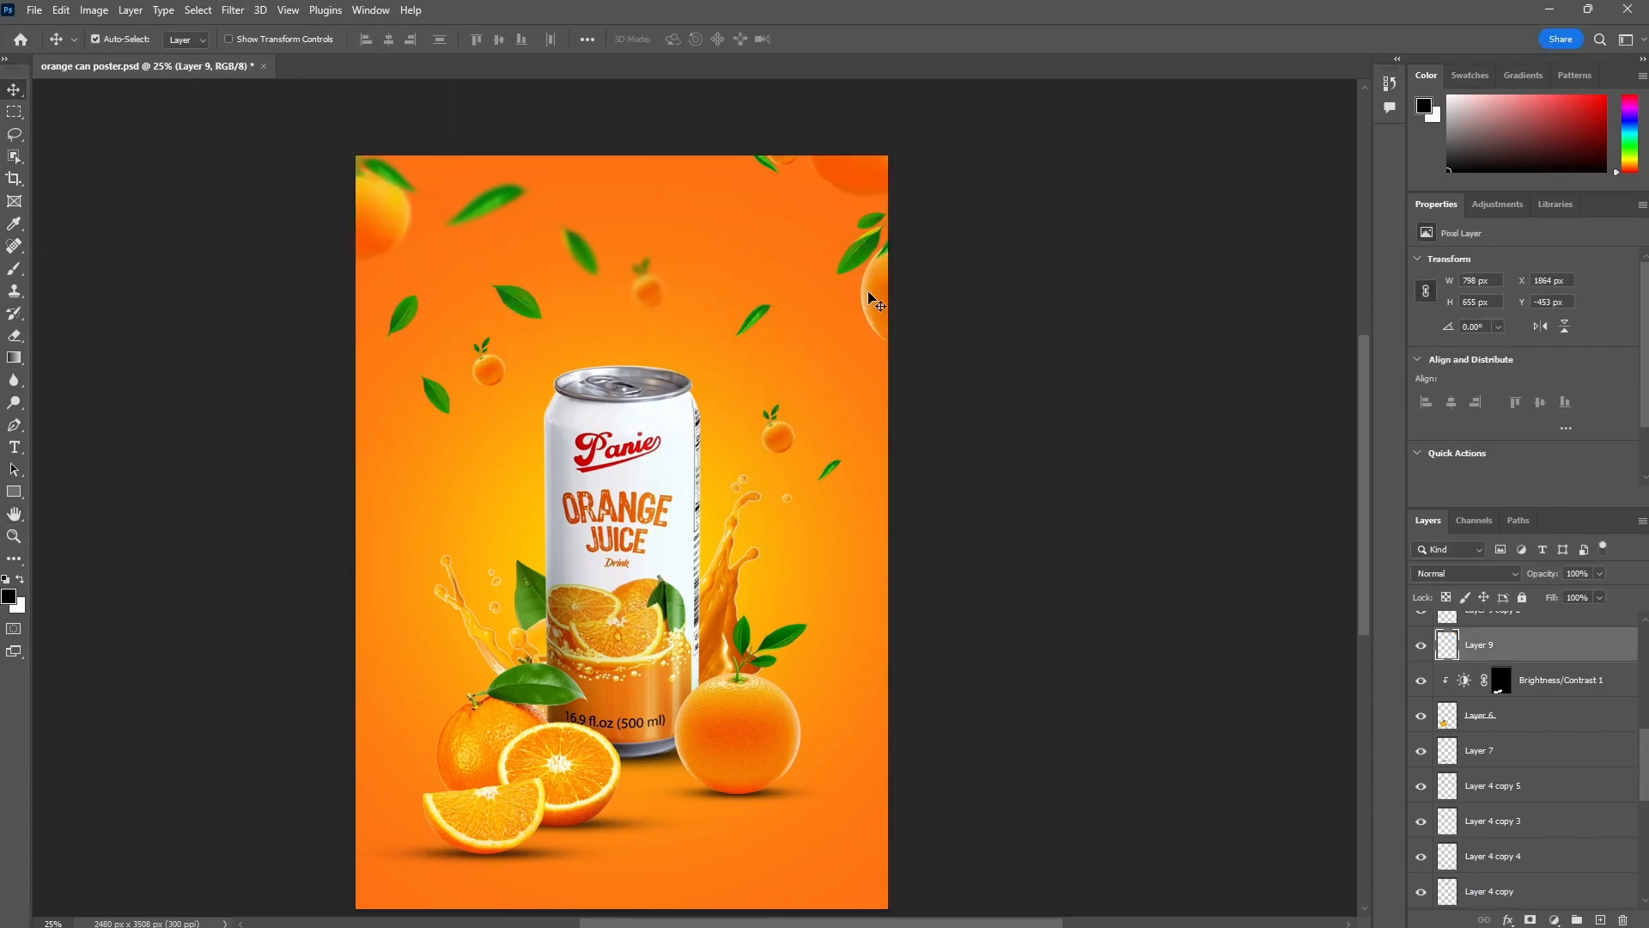
- Apply the same Gaussian Blur to the orange cropped by the poster's right edge
{"action": "left_click", "coordinate": [875, 304]}
{"action": "left_click", "coordinate": [233, 10]}
{"action": "mouse_move", "coordinate": [267, 232]}
{"action": "left_click", "coordinate": [481, 297]}
{"action": "left_click", "coordinate": [1020, 295]}
- Apply the same Gaussian Blur to the three-leaf sprig over the right-edge orange
{"action": "left_click", "coordinate": [892, 263]}
{"action": "left_click", "coordinate": [232, 10]}
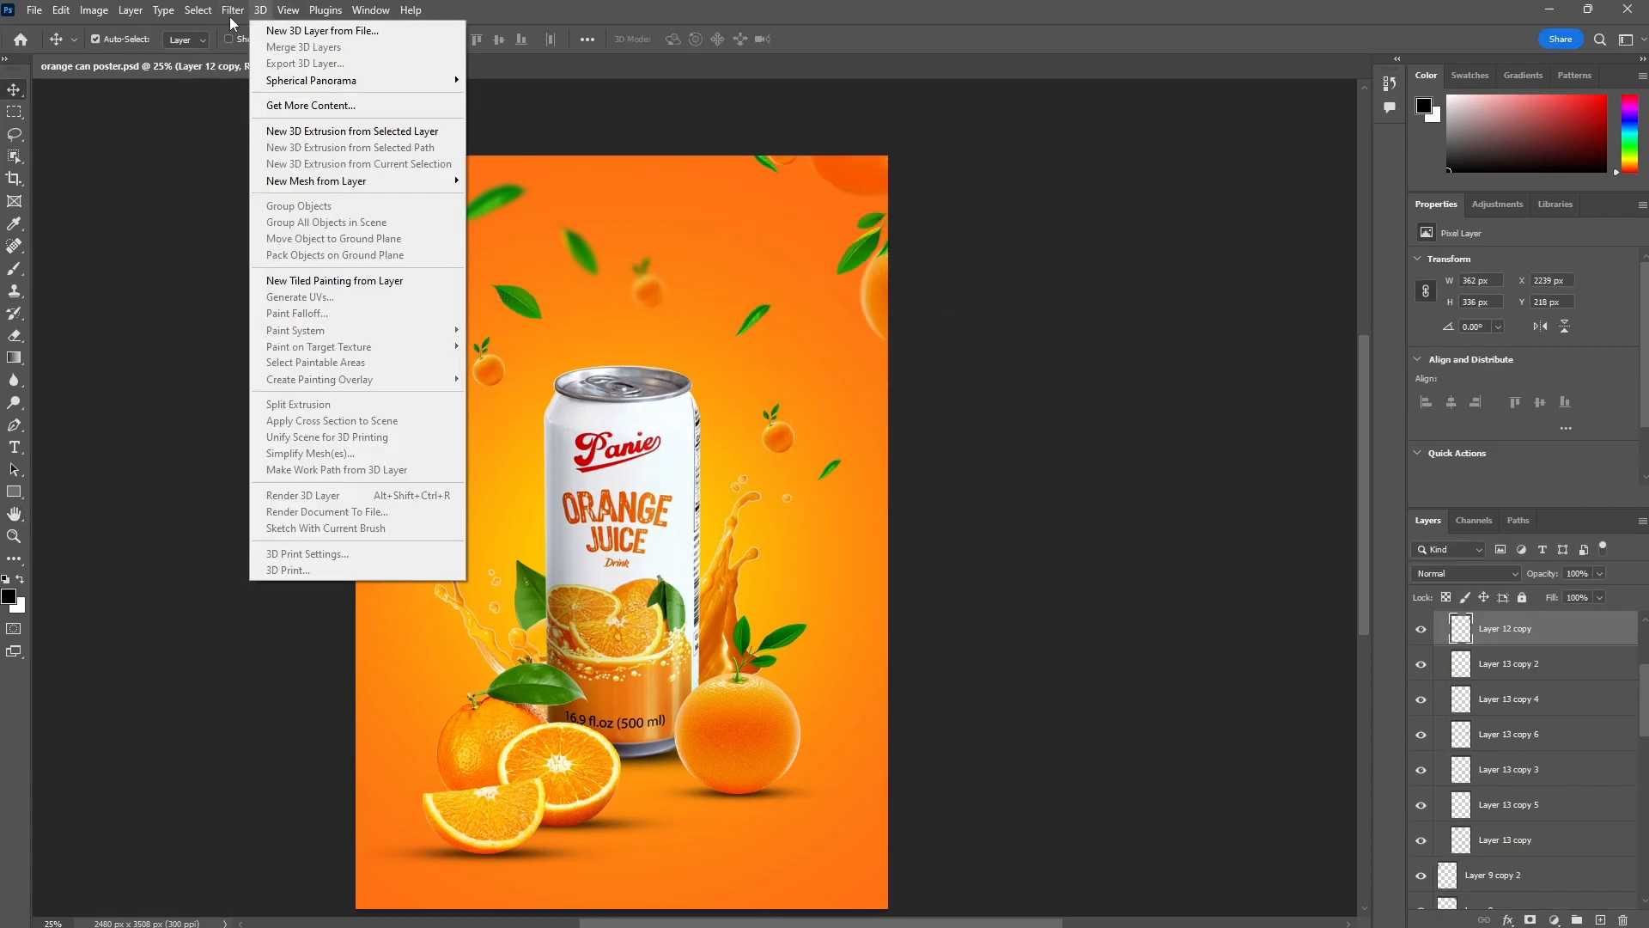
{"action": "left_click", "coordinate": [481, 296]}
{"action": "left_click_drag", "start_coordinate": [860, 261], "coordinate": [1040, 408]}
{"action": "left_click", "coordinate": [1201, 441]}
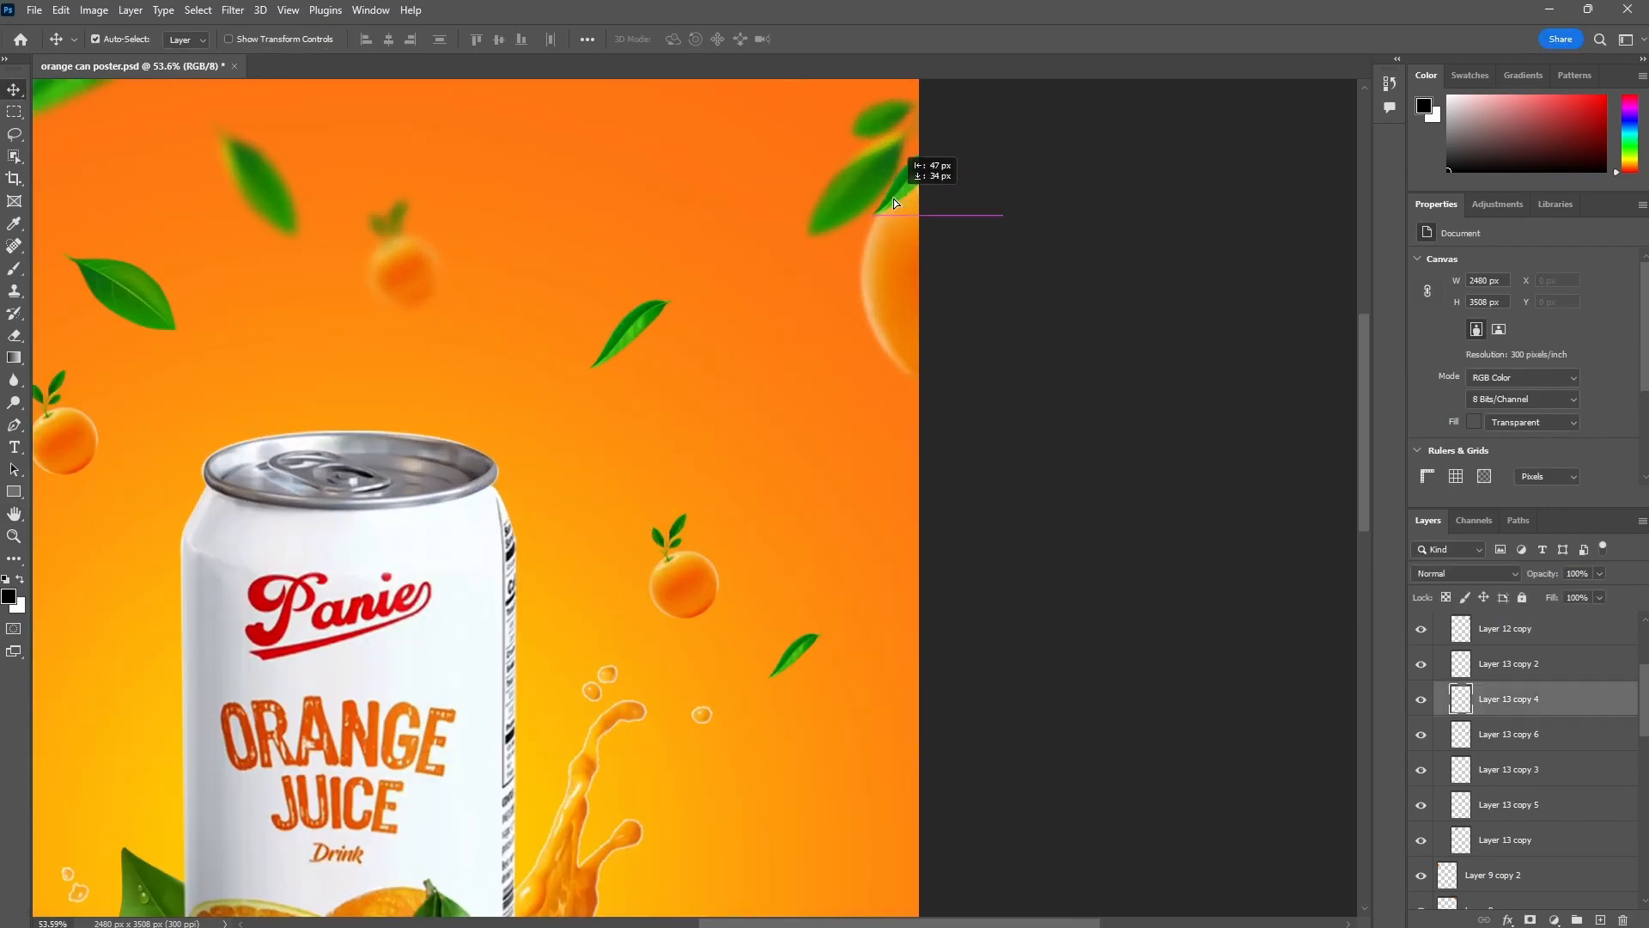
- Reposition the single leaf on the right-edge orange and apply a Gaussian Blur to it
{"action": "left_click", "coordinate": [747, 481]}
{"action": "scroll", "coordinate": [706, 487], "scroll_direction": "down", "scroll_amount": 10}
{"action": "scroll", "coordinate": [744, 513], "scroll_direction": "up", "scroll_amount": 1}
{"action": "left_click_drag", "start_coordinate": [744, 515], "coordinate": [926, 483]}
{"action": "scroll", "coordinate": [873, 224], "scroll_direction": "up", "scroll_amount": 10}
{"action": "left_click", "coordinate": [876, 225]}
{"action": "left_click", "coordinate": [233, 10]}
{"action": "mouse_move", "coordinate": [275, 232]}
{"action": "left_click", "coordinate": [485, 296]}
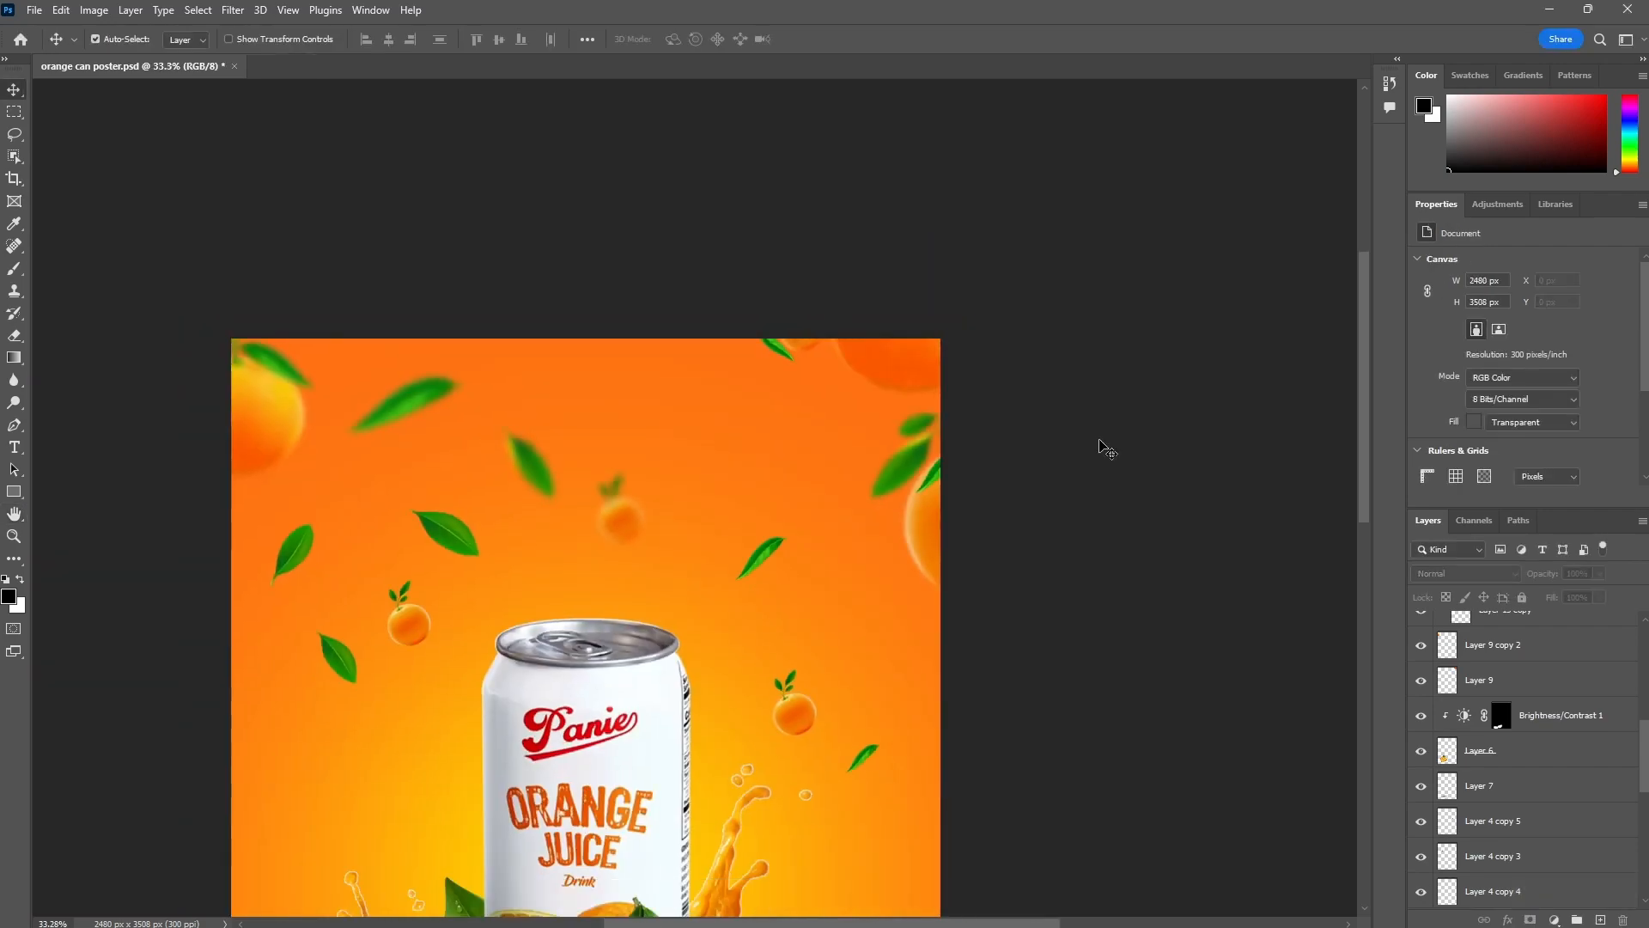
- Move the blurred three-leaf sprig up along the right edge toward the upper-right corner orange
{"action": "scroll", "coordinate": [770, 347], "scroll_direction": "up", "scroll_amount": 2}
{"action": "scroll", "coordinate": [932, 509], "scroll_direction": "down", "scroll_amount": 2}
{"action": "scroll", "coordinate": [855, 514], "scroll_direction": "up", "scroll_amount": 1}
{"action": "left_click", "coordinate": [856, 514]}
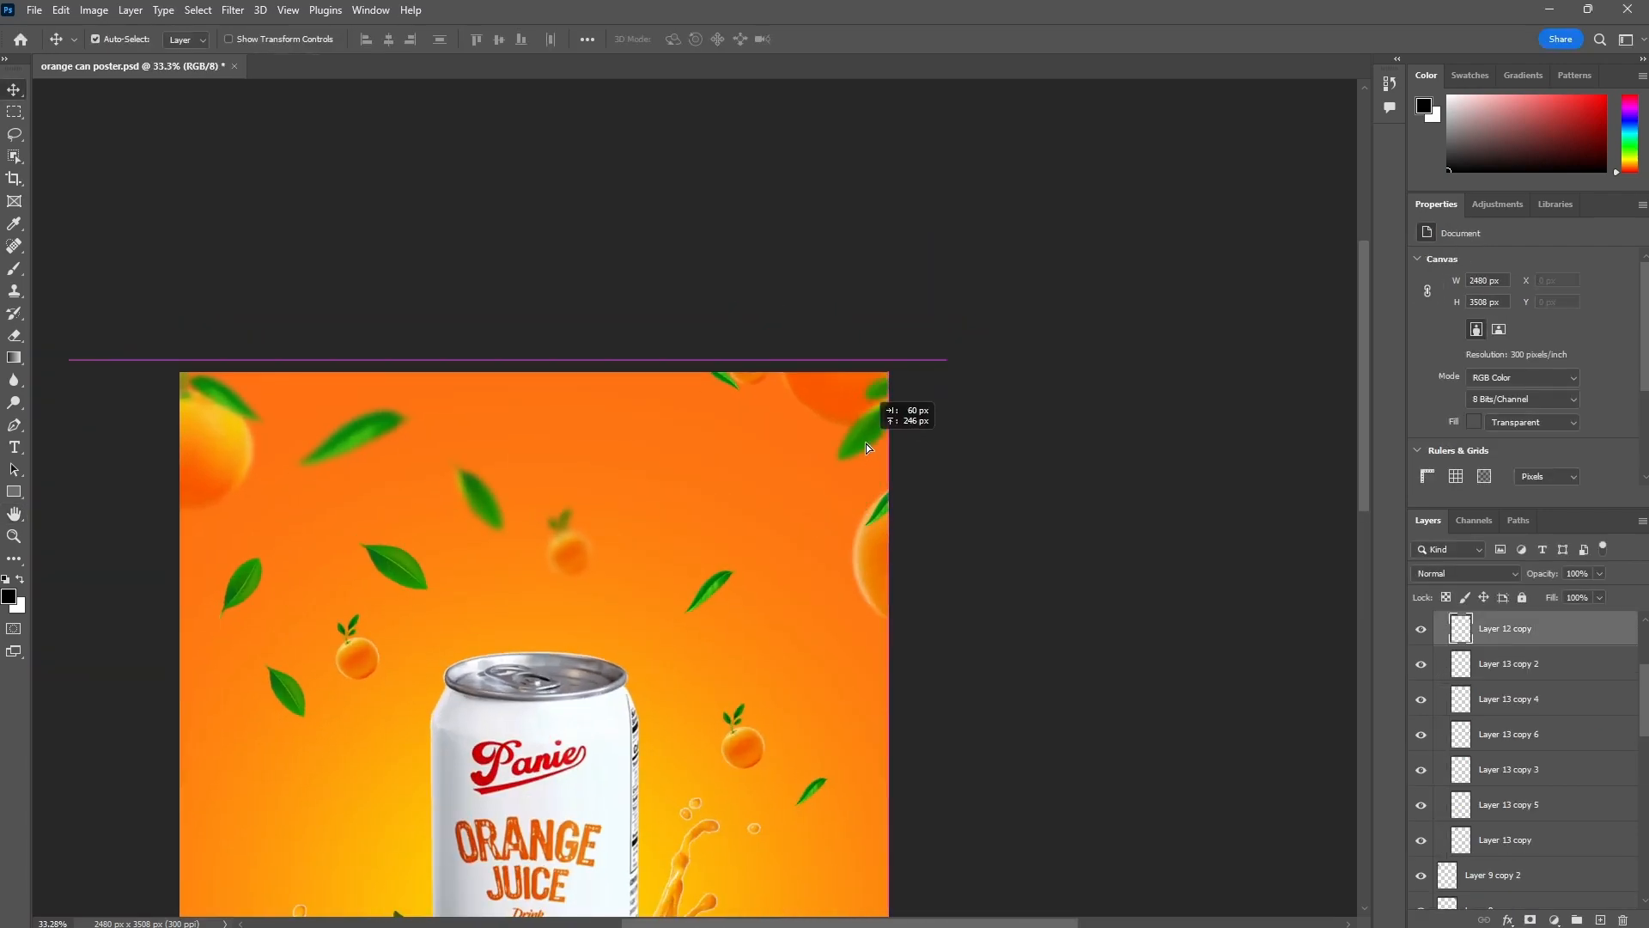
{"action": "scroll", "coordinate": [866, 481], "scroll_direction": "down", "scroll_amount": 2}
{"action": "scroll", "coordinate": [833, 602], "scroll_direction": "up", "scroll_amount": 1}
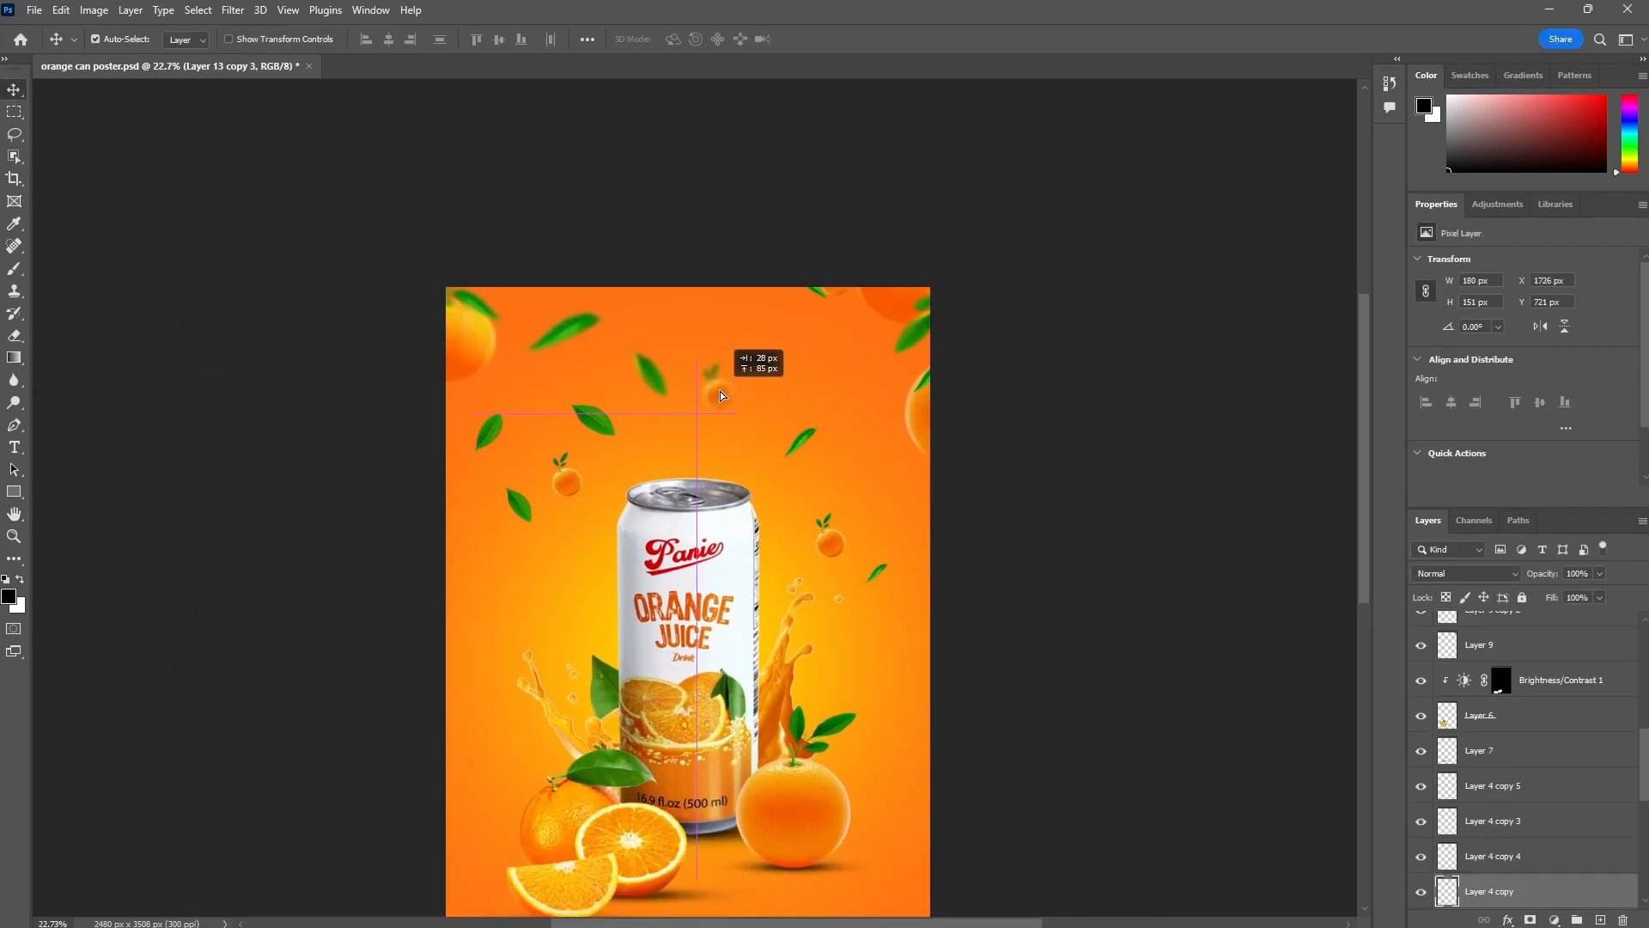
- Rotate the leaf near the poster's top center slightly clockwise and nudge the large blurred leaf beside the upper-left orange
{"action": "left_click", "coordinate": [661, 361]}
{"action": "key", "text": "ctrl+t"}
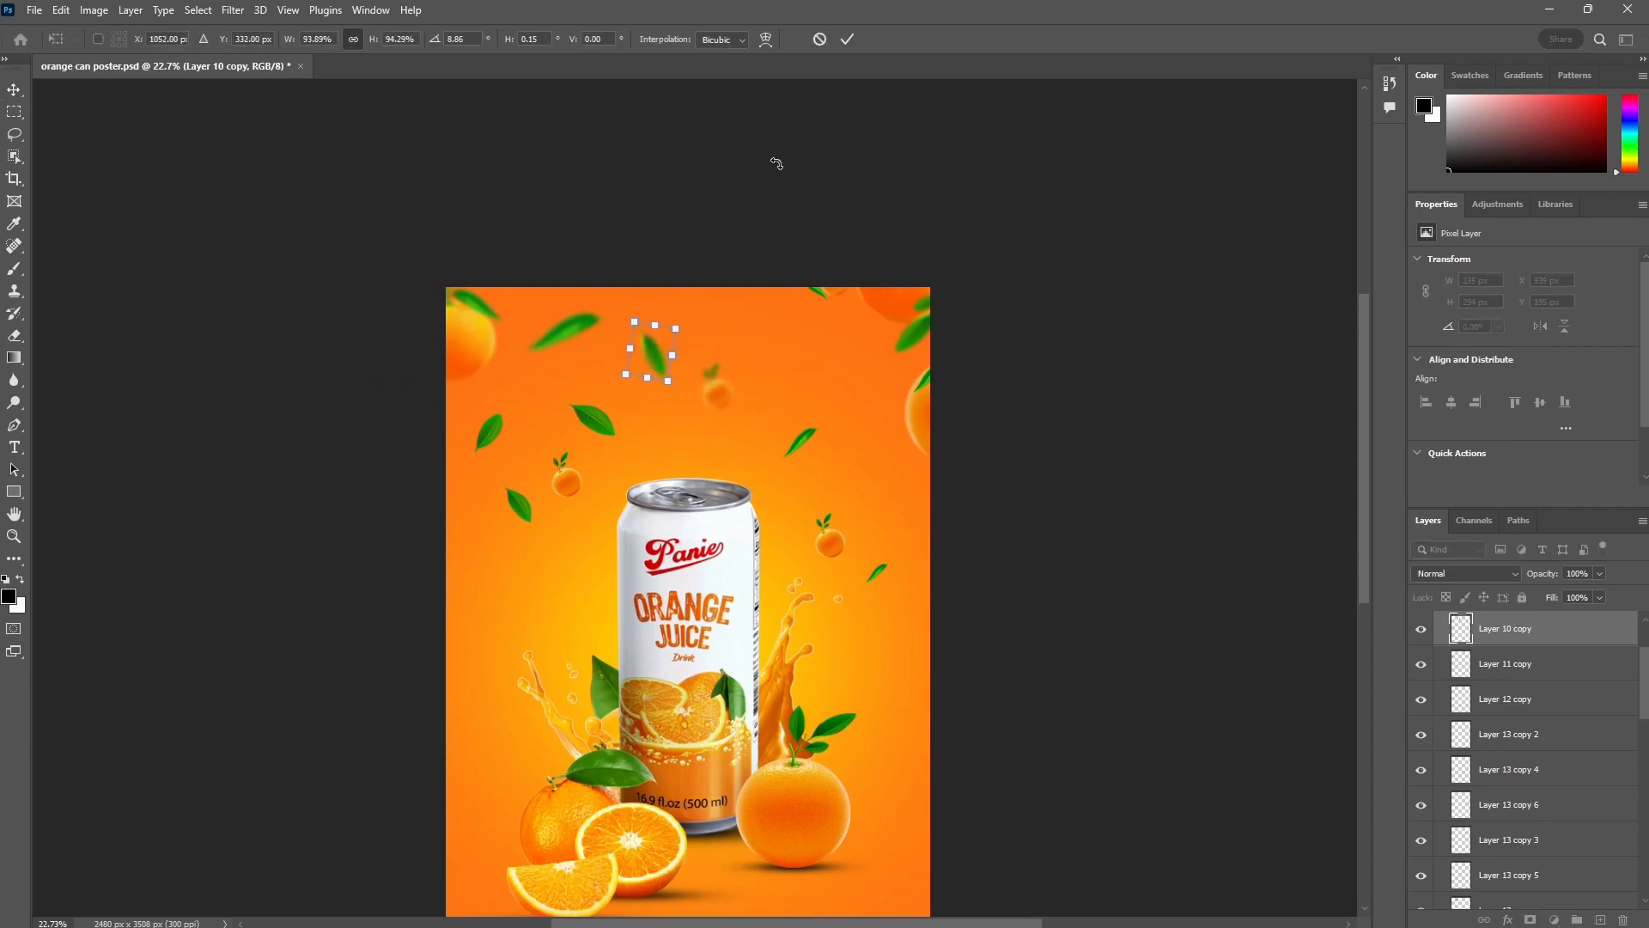
{"action": "key", "text": "Return"}
{"action": "left_click", "coordinate": [526, 379]}
{"action": "left_click_drag", "start_coordinate": [567, 331], "coordinate": [563, 338]}
- Apply a Gaussian Blur to the leaf floating just above the can's left edge
{"action": "left_click", "coordinate": [603, 425]}
{"action": "left_click", "coordinate": [232, 10]}
{"action": "mouse_move", "coordinate": [292, 233]}
{"action": "left_click", "coordinate": [490, 296]}
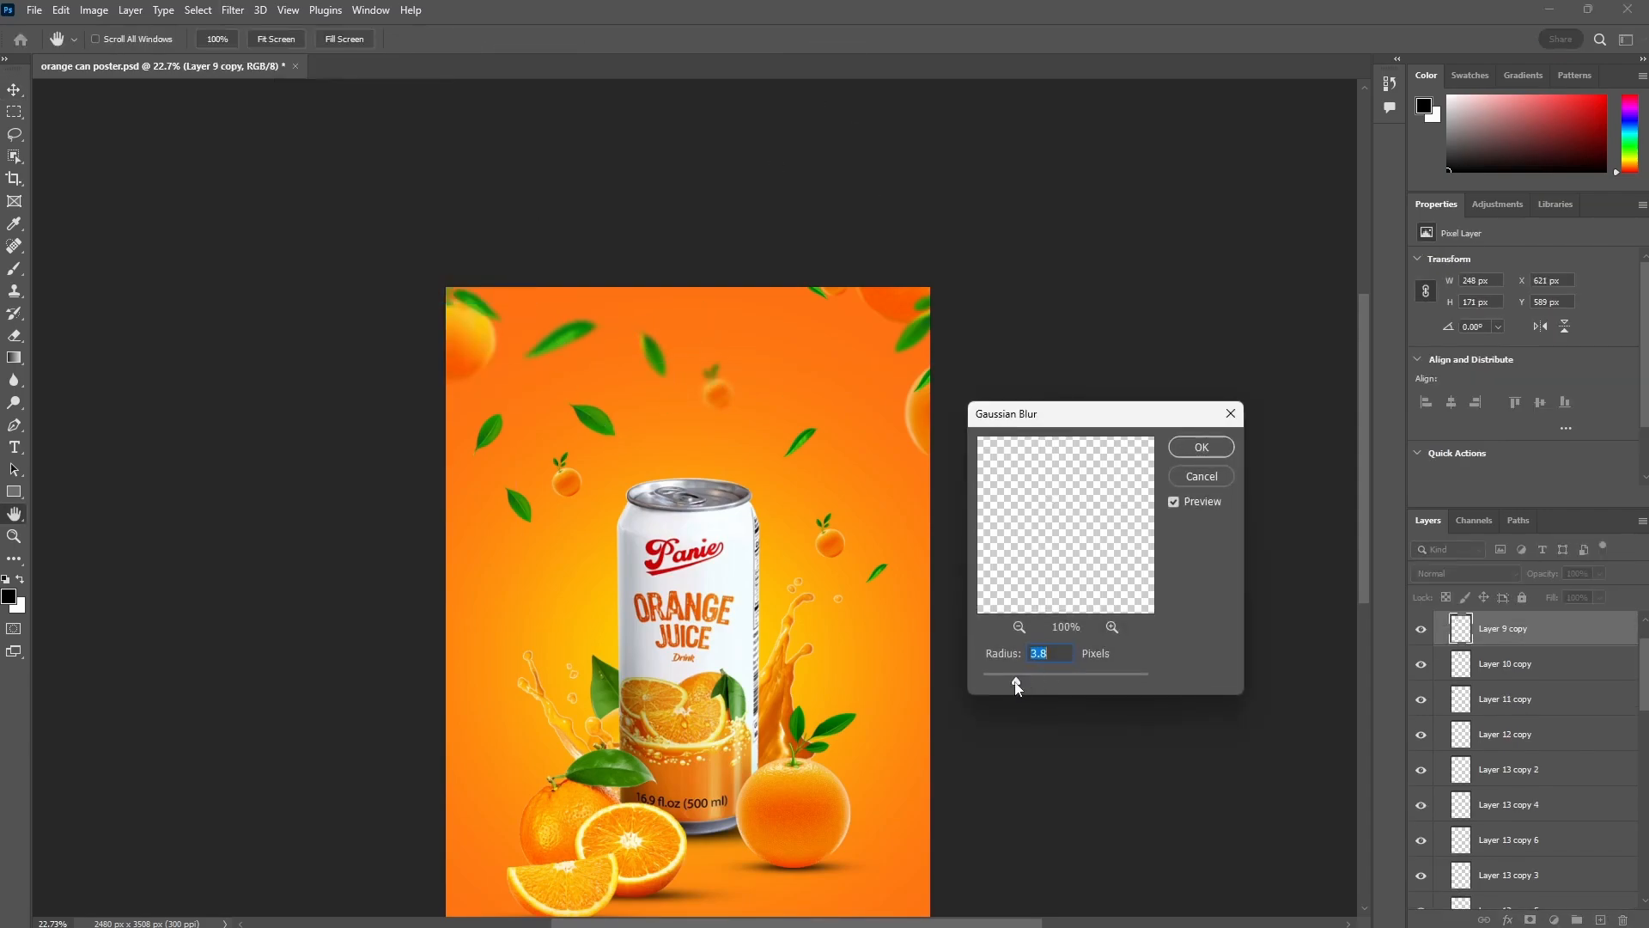
{"action": "left_click_drag", "start_coordinate": [1053, 684], "coordinate": [1049, 684]}
{"action": "left_click", "coordinate": [1212, 452]}
- Apply the same Gaussian Blur to the leaf near the poster's left edge, below the upper-left orange
{"action": "left_click", "coordinate": [489, 431]}
{"action": "left_click", "coordinate": [232, 11]}
{"action": "left_click", "coordinate": [486, 297]}
{"action": "left_click", "coordinate": [1202, 448]}
- Apply the same Gaussian Blur to the small orange floating to the right of the can
{"action": "left_click", "coordinate": [599, 492]}
{"action": "left_click", "coordinate": [828, 539]}
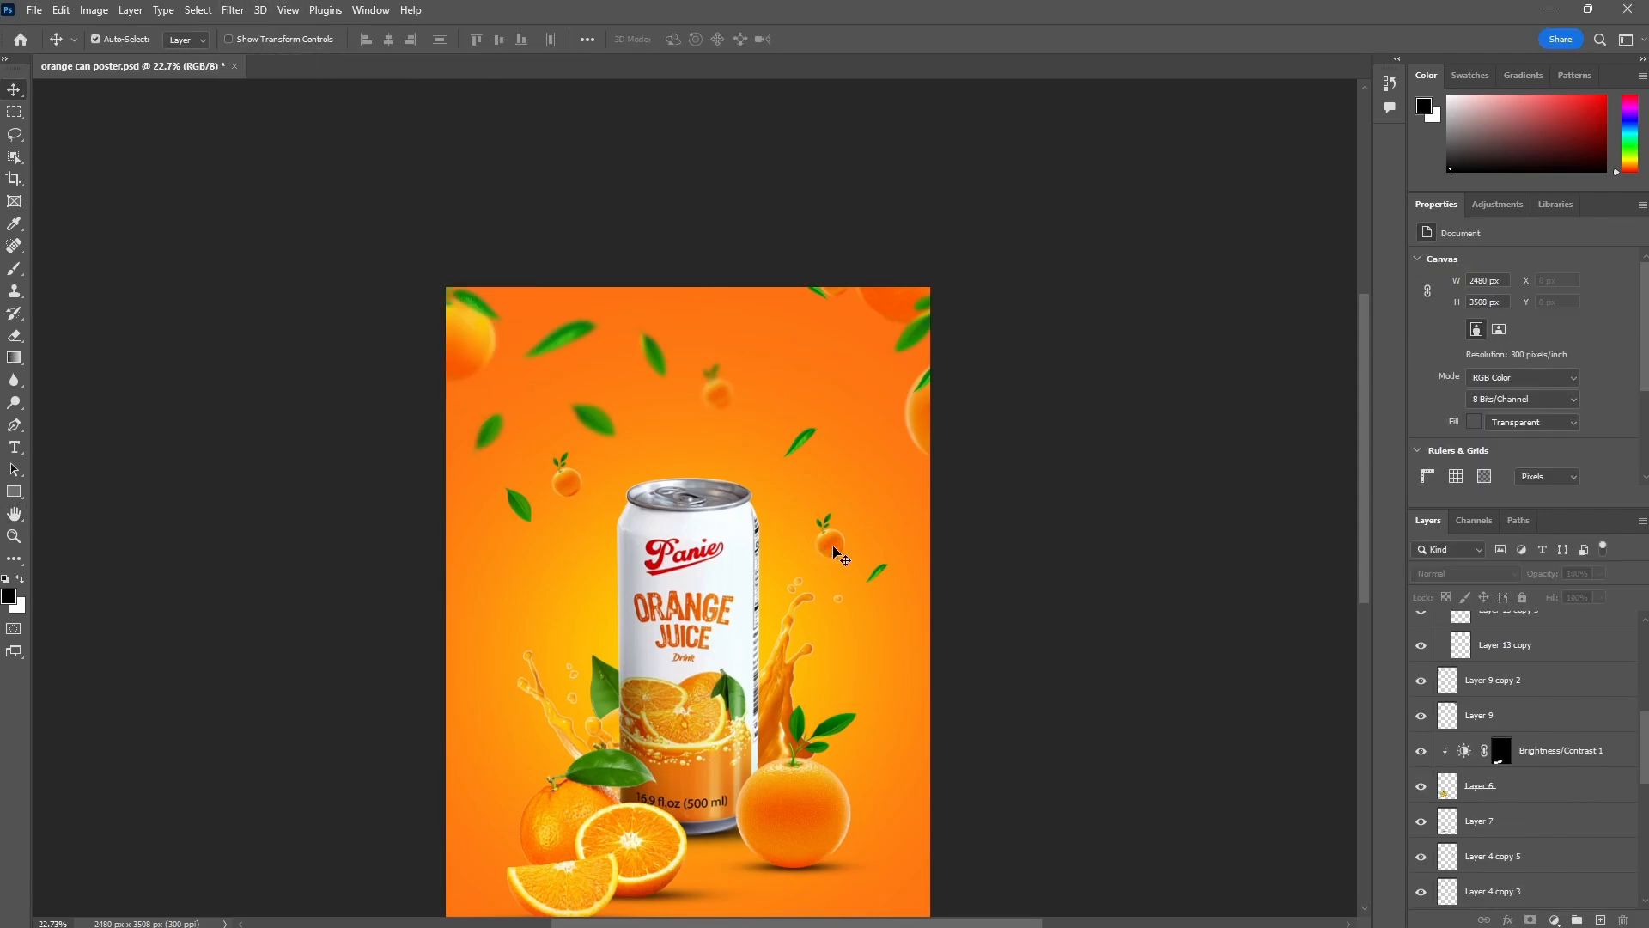
{"action": "left_click", "coordinate": [233, 11]}
{"action": "left_click", "coordinate": [485, 297]}
{"action": "left_click", "coordinate": [1022, 554]}
- Move the blurred small orange and the little leaf to the right of the can slightly upward
{"action": "scroll", "coordinate": [936, 563], "scroll_direction": "up", "scroll_amount": 1}
{"action": "left_click_drag", "start_coordinate": [895, 564], "coordinate": [902, 520]}
{"action": "left_click_drag", "start_coordinate": [850, 539], "coordinate": [888, 549]}
{"action": "left_click", "coordinate": [821, 434]}
{"action": "left_click", "coordinate": [811, 424]}
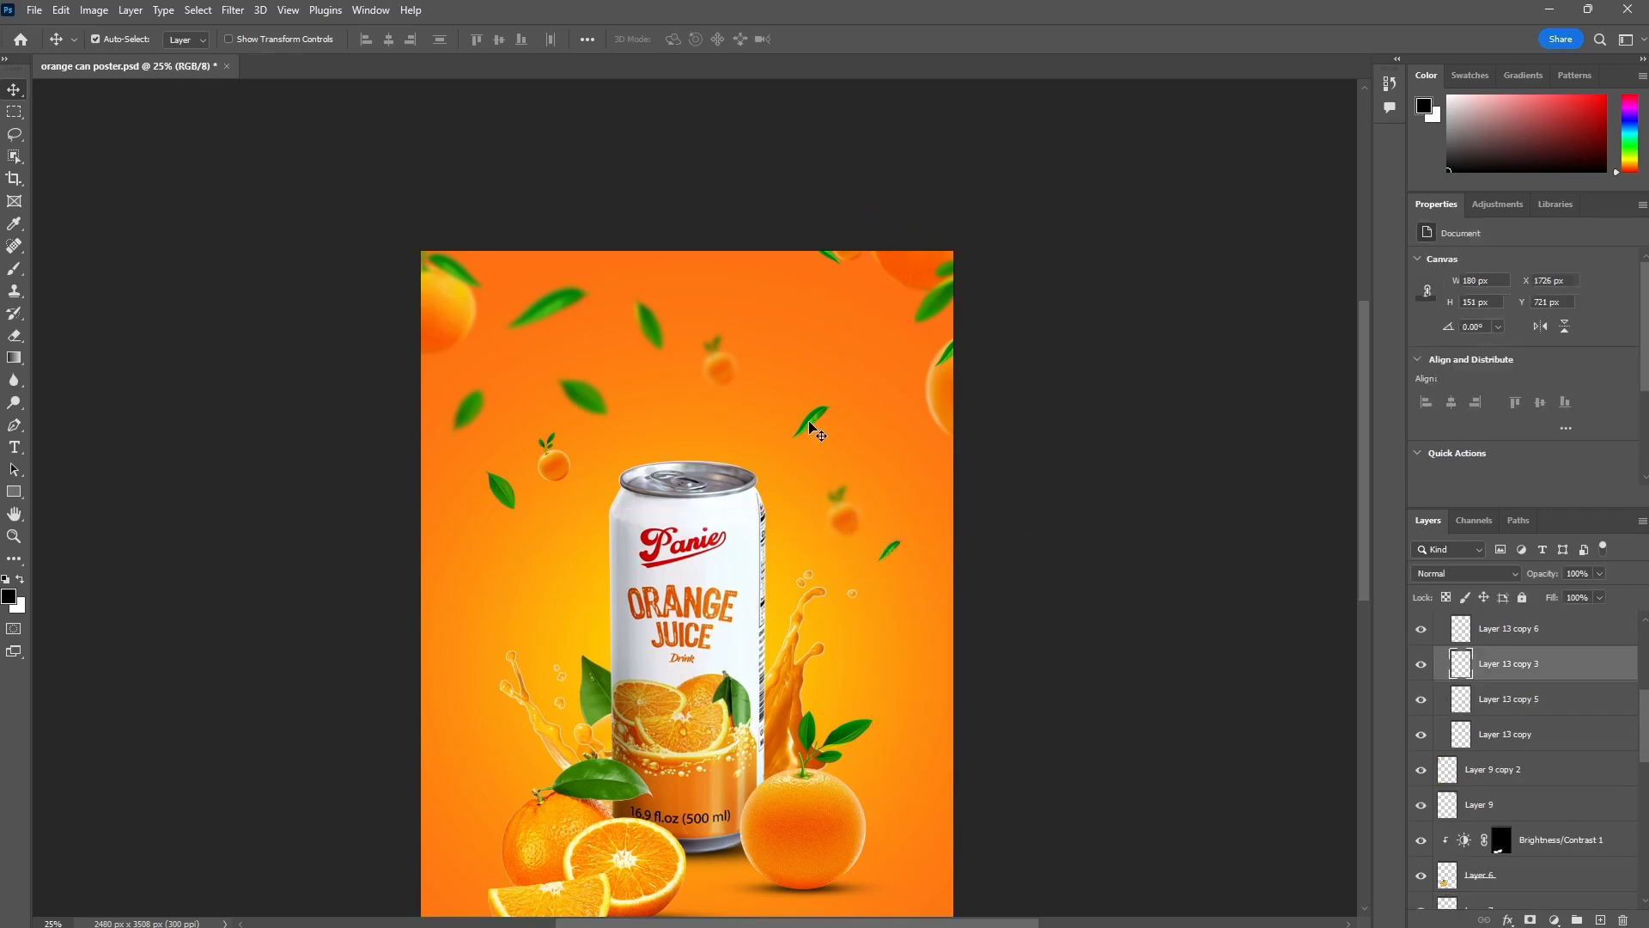
- Nudge the blurred leaf above the can, then shift and slightly rotate the small orange left of the can
{"action": "left_click_drag", "start_coordinate": [585, 399], "coordinate": [597, 408]}
{"action": "left_click_drag", "start_coordinate": [554, 473], "coordinate": [574, 465]}
{"action": "key", "text": "ctrl+t"}
{"action": "key", "text": "Return"}
- Duplicate the little leaf from the can's right side to its left side and flip the copy horizontally
{"action": "left_click_drag", "start_coordinate": [895, 547], "coordinate": [559, 561]}
{"action": "key", "text": "ctrl+t"}
{"action": "right_click", "coordinate": [561, 549]}
{"action": "left_click", "coordinate": [610, 892]}
{"action": "key", "text": "Return"}
- Apply the same Gaussian Blur to the leaf at the far left, beside the small left orange
{"action": "left_click", "coordinate": [769, 366]}
{"action": "left_click", "coordinate": [549, 550]}
{"action": "left_click", "coordinate": [332, 536]}
{"action": "left_click", "coordinate": [500, 490]}
{"action": "left_click", "coordinate": [233, 10]}
{"action": "mouse_move", "coordinate": [245, 231]}
{"action": "left_click", "coordinate": [477, 298]}
{"action": "left_click", "coordinate": [1200, 447]}
{"action": "left_click", "coordinate": [1043, 554]}
- Try moving the blurred leaf from the left edge to the upper-right corner orange, rotated, and further along the top edge
{"action": "left_click_drag", "start_coordinate": [477, 420], "coordinate": [913, 262]}
{"action": "key", "text": "ctrl+t"}
{"action": "left_click_drag", "start_coordinate": [955, 193], "coordinate": [844, 341]}
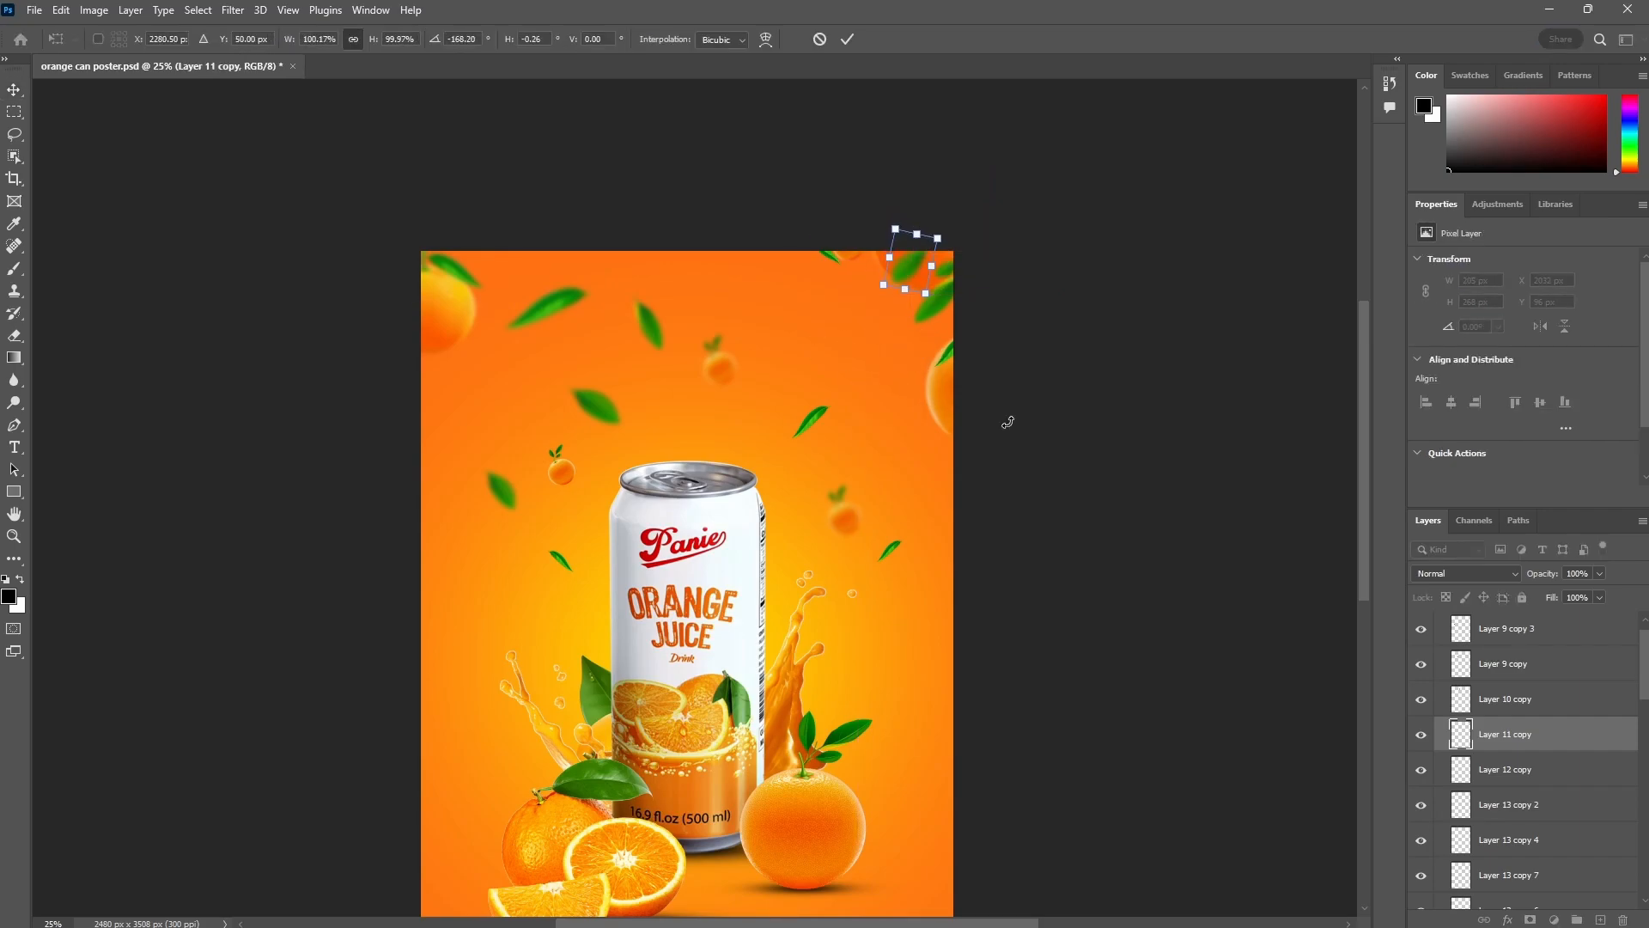
{"action": "left_click_drag", "start_coordinate": [913, 260], "coordinate": [781, 243]}
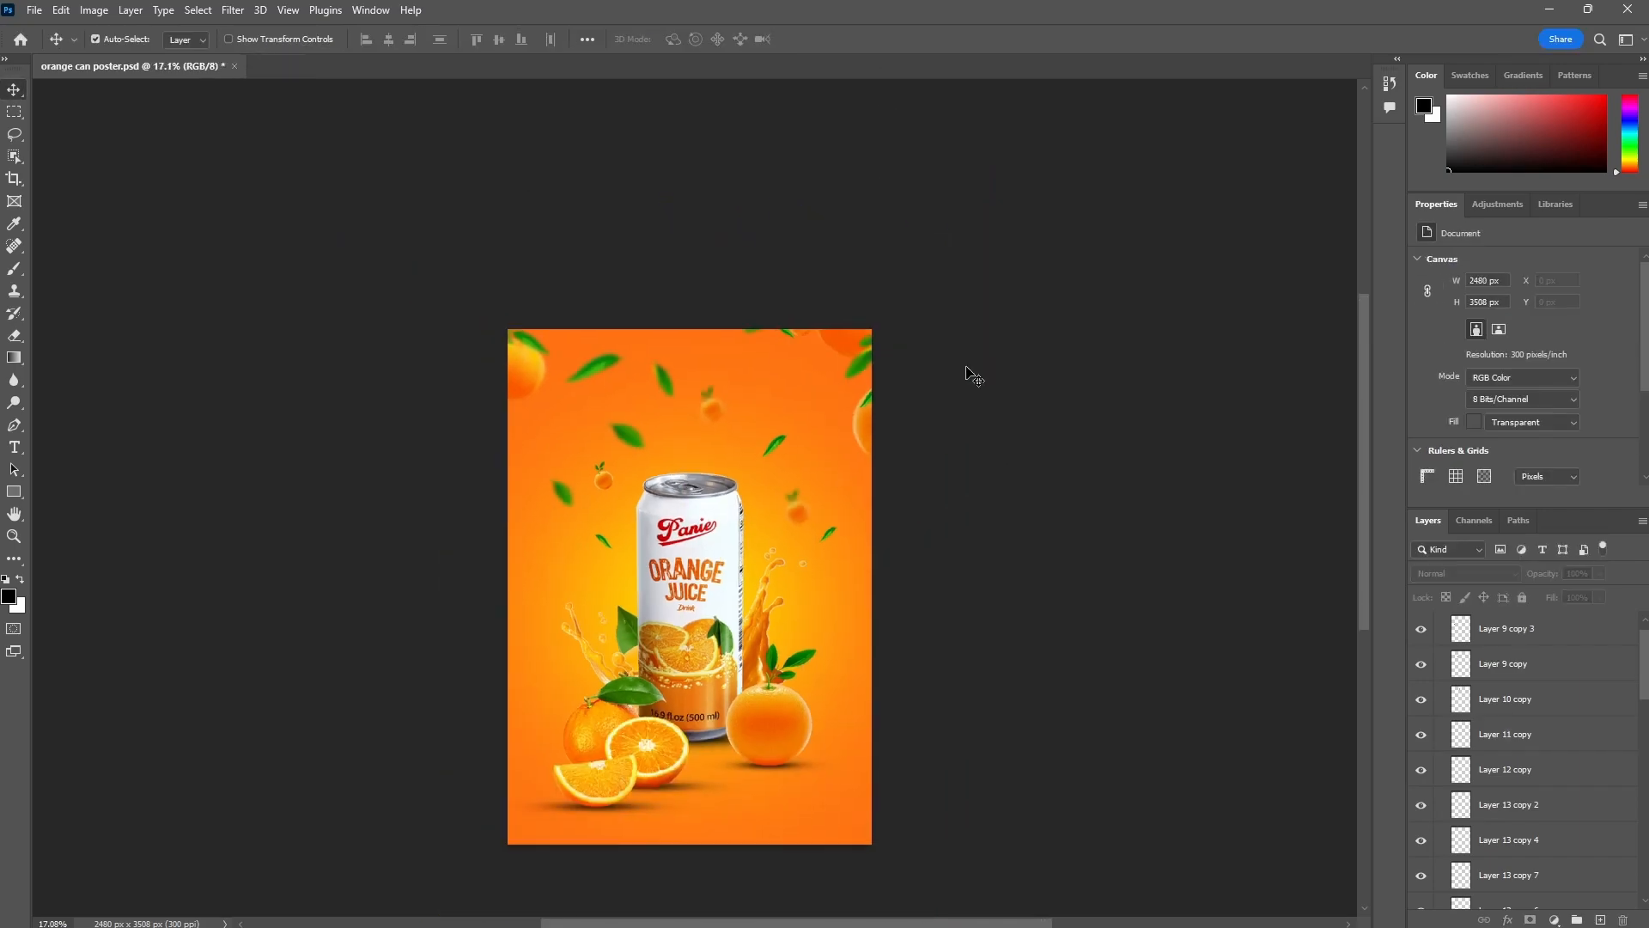
- Move the blurred leaf from the top edge onto the upper-left orange and rotate it to sit beside the existing leaf
{"action": "scroll", "coordinate": [763, 292], "scroll_direction": "up", "scroll_amount": 4}
{"action": "left_click_drag", "start_coordinate": [750, 255], "coordinate": [479, 334]}
{"action": "scroll", "coordinate": [426, 405], "scroll_direction": "up", "scroll_amount": 3}
{"action": "key", "text": "ctrl+t"}
{"action": "left_click_drag", "start_coordinate": [526, 305], "coordinate": [410, 232]}
{"action": "left_click_drag", "start_coordinate": [465, 338], "coordinate": [402, 246]}
{"action": "left_click_drag", "start_coordinate": [442, 282], "coordinate": [427, 294]}
{"action": "left_click", "coordinate": [847, 39]}
- Move the blurred leaf at the far left slightly up and outward, and nudge the blurred leaf and small orange above the can
{"action": "scroll", "coordinate": [670, 301], "scroll_direction": "down", "scroll_amount": 3}
{"action": "left_click_drag", "start_coordinate": [542, 395], "coordinate": [529, 359]}
{"action": "left_click_drag", "start_coordinate": [634, 311], "coordinate": [632, 304]}
{"action": "left_click", "coordinate": [660, 237]}
{"action": "scroll", "coordinate": [887, 507], "scroll_direction": "down", "scroll_amount": 2}
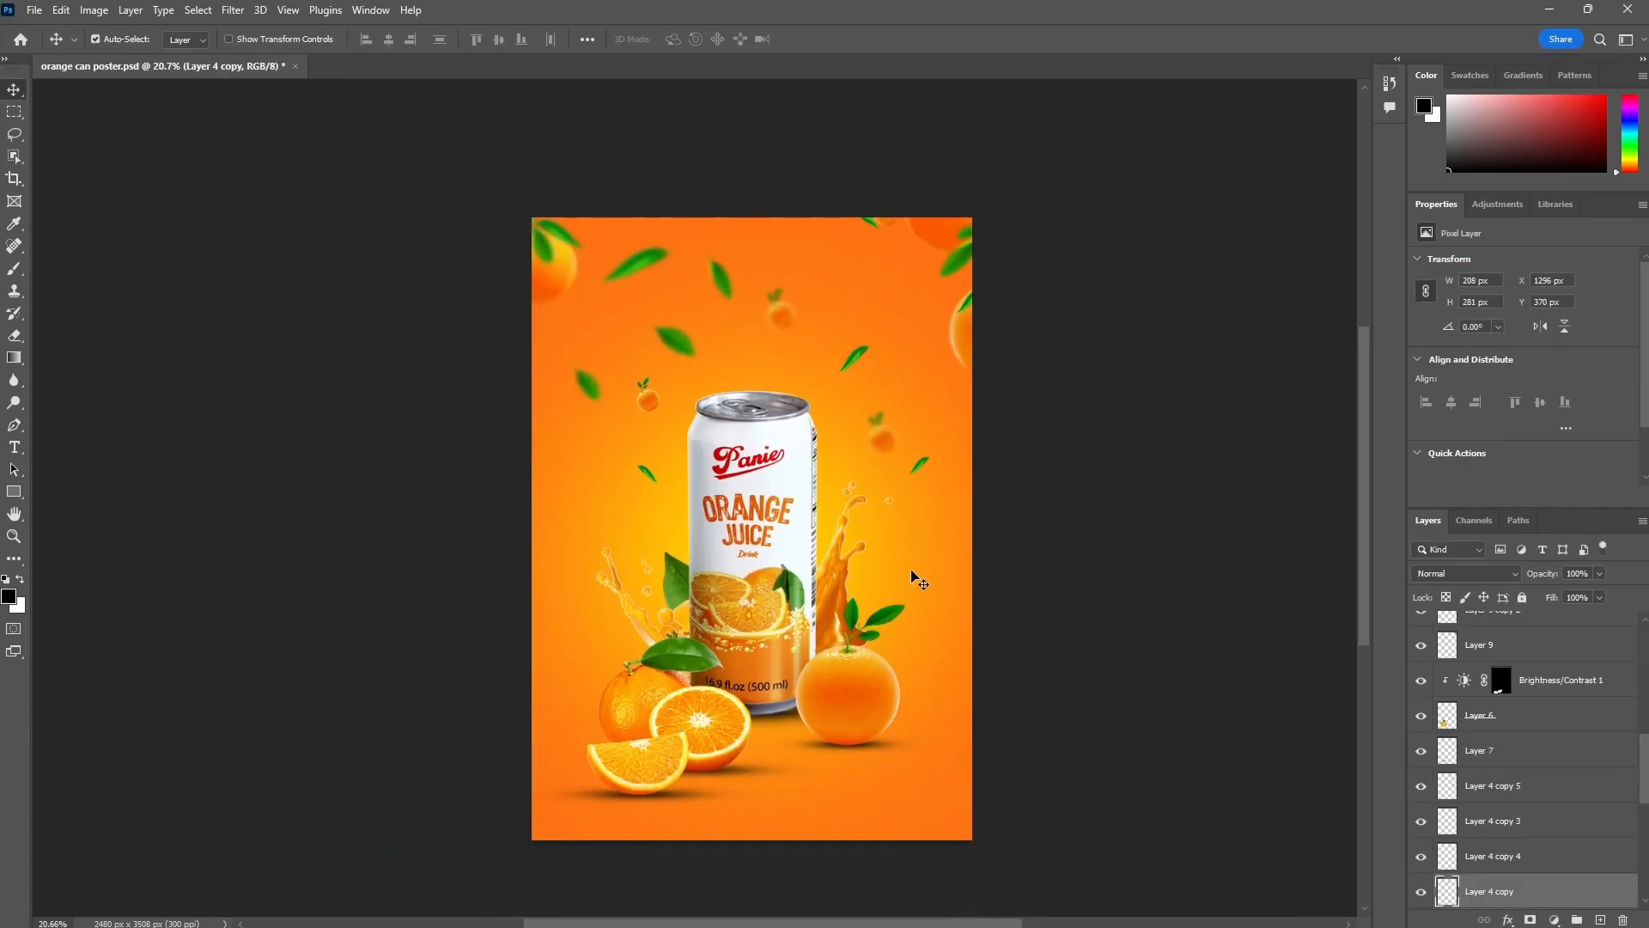
{"action": "scroll", "coordinate": [889, 535], "scroll_direction": "down", "scroll_amount": 1}
{"action": "left_click", "coordinate": [1062, 565]}
{"action": "scroll", "coordinate": [969, 452], "scroll_direction": "up", "scroll_amount": 3}
{"action": "scroll", "coordinate": [969, 455], "scroll_direction": "left", "scroll_amount": 1}
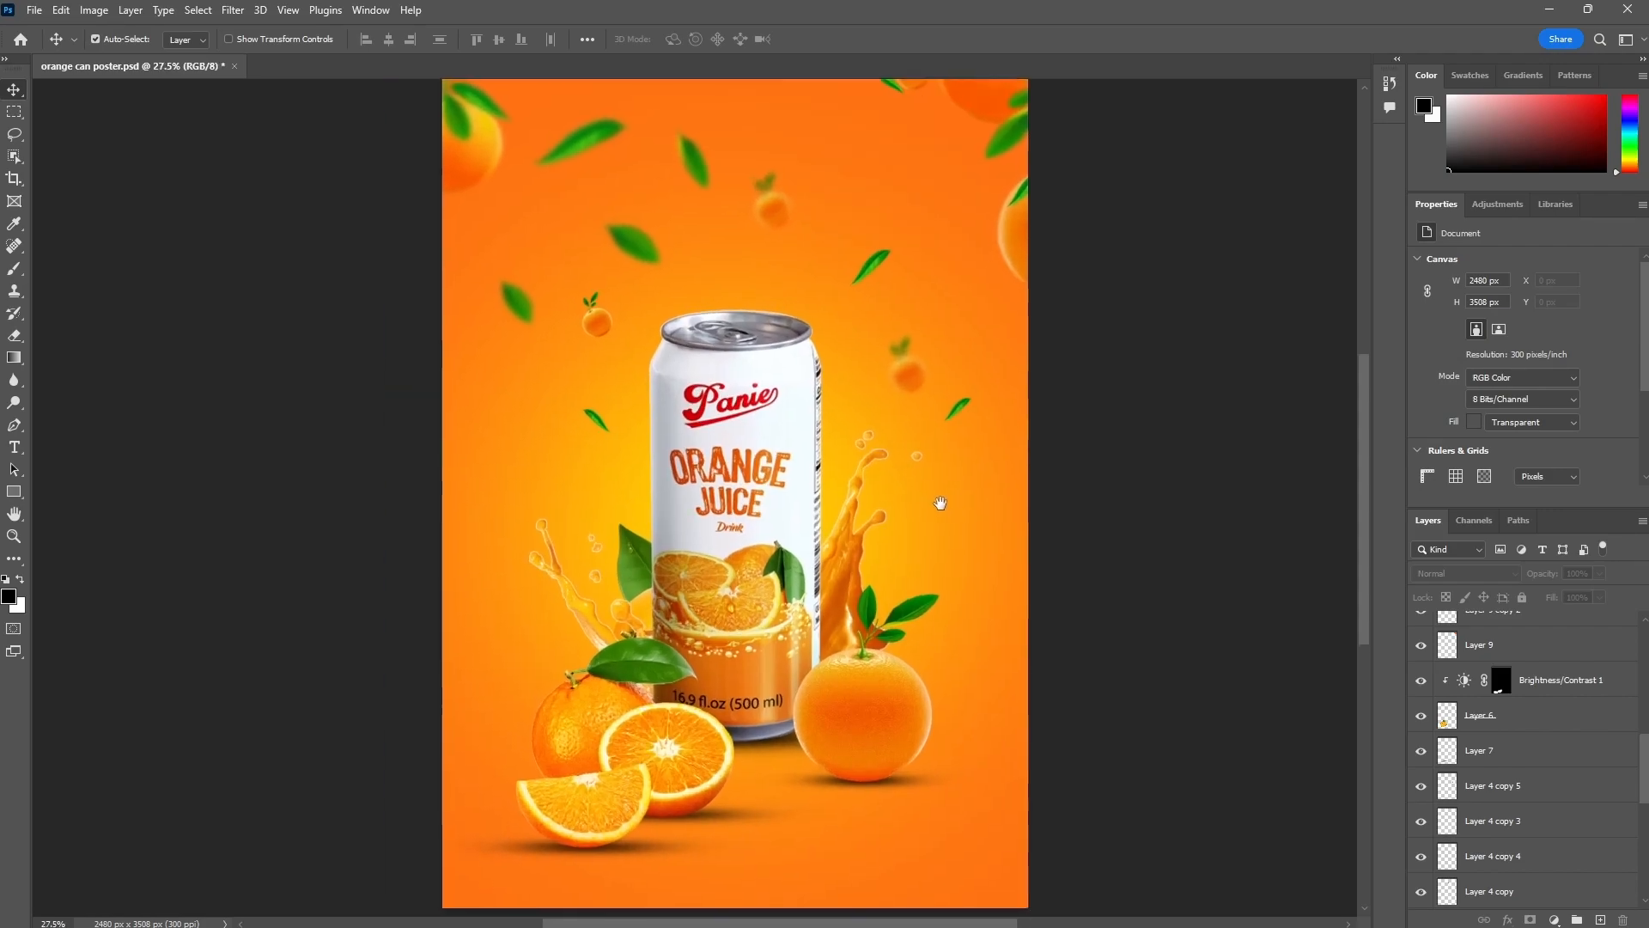